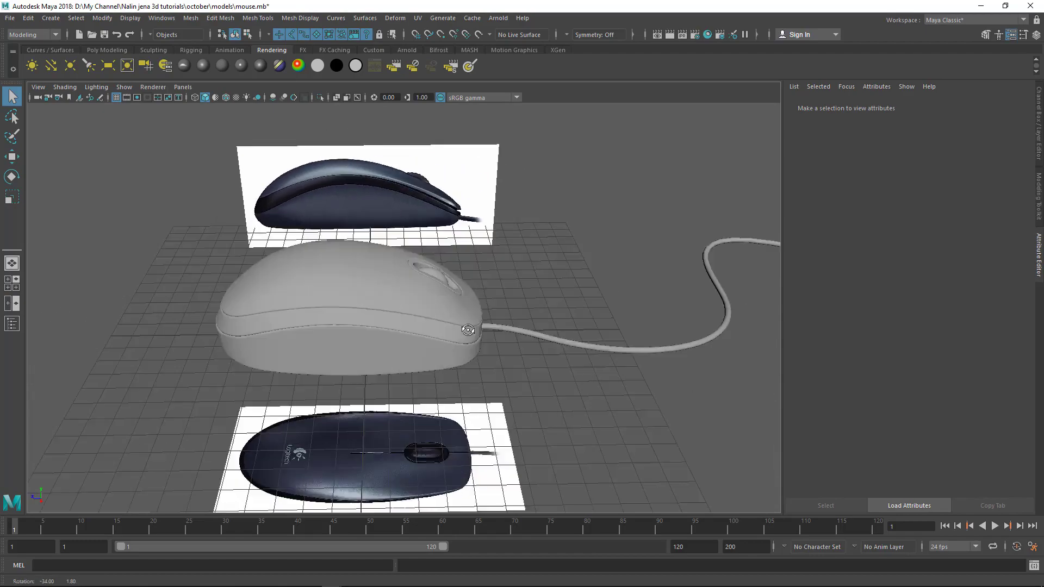
Step: Display the mouse model without smooth preview and select its body mesh
right_click_drag(374, 328, 392, 337, "alt")
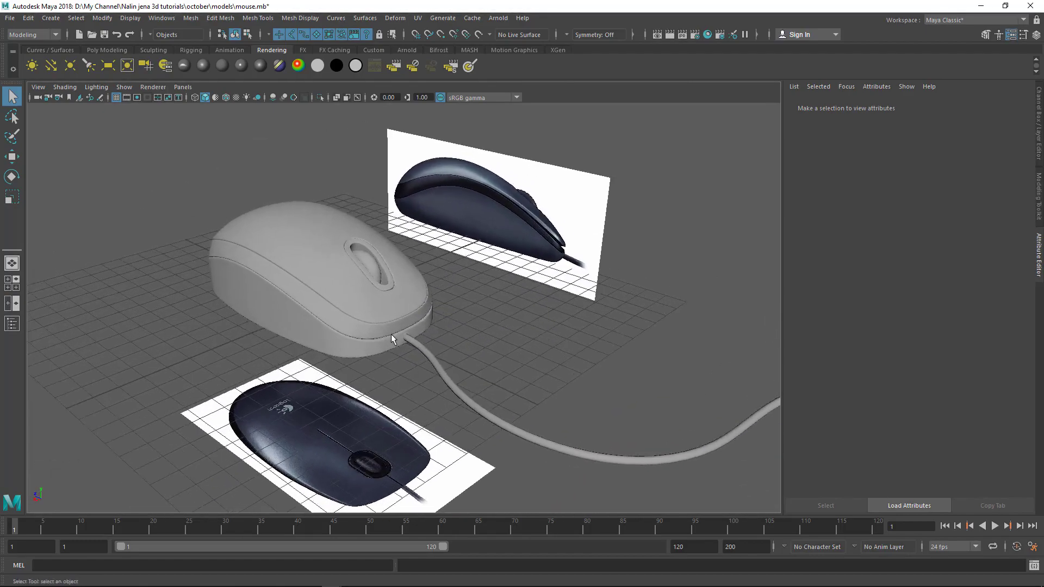
middle_click_drag(392, 337, 411, 347, "alt")
left_click_drag(412, 348, 456, 319, "alt")
key("1")
left_click_drag(530, 315, 457, 321, "alt")
left_click(239, 262)
left_click_drag(300, 300, 353, 341, "alt")
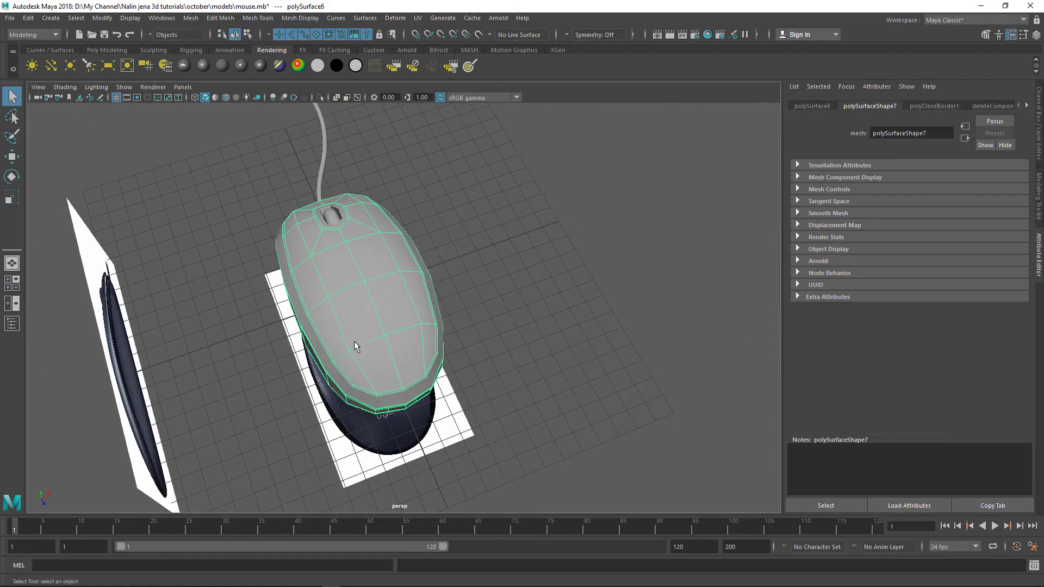
Step: Examine the low-poly mouse body and its cable from above, behind and the side, alongside the reference images
middle_click_drag(361, 329, 395, 232, "alt")
right_click_drag(396, 233, 405, 329, "alt")
left_click_drag(406, 329, 349, 342, "alt")
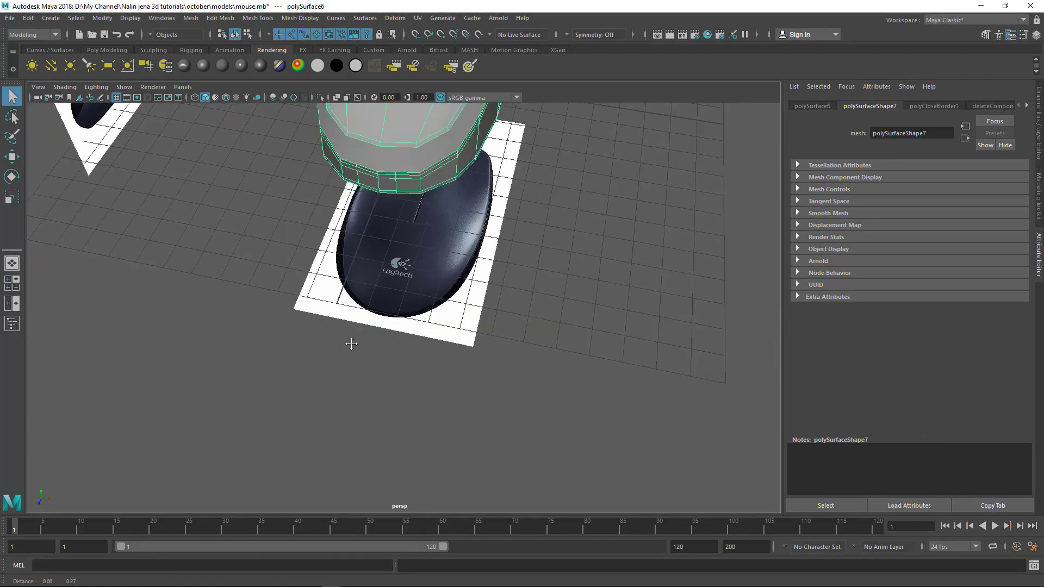
right_click_drag(349, 343, 419, 319, "alt")
left_click_drag(419, 318, 330, 355, "alt")
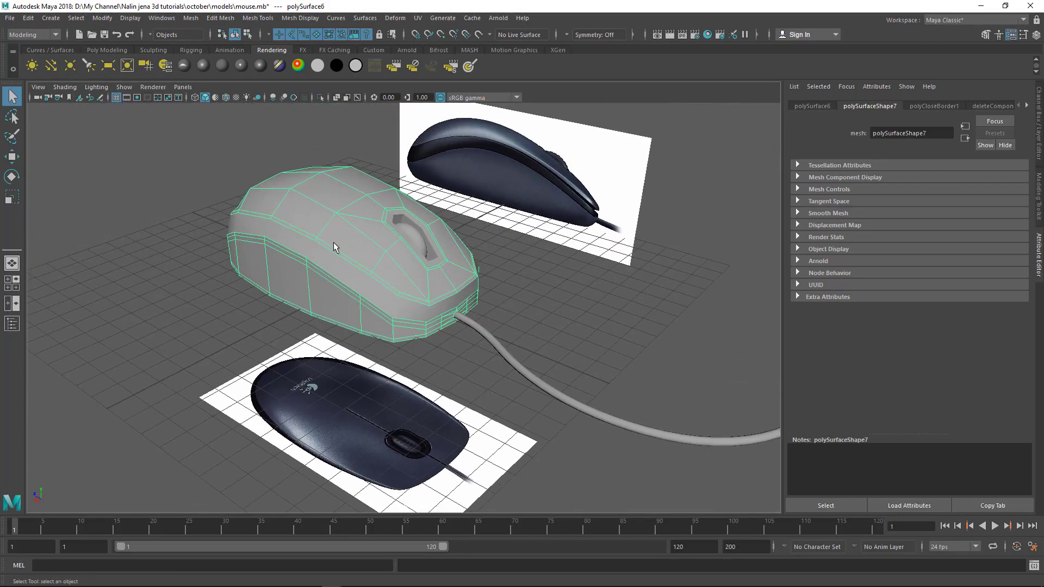
left_click_drag(313, 276, 341, 266, "alt")
middle_click_drag(335, 248, 326, 265, "alt")
left_click_drag(341, 259, 312, 275, "alt")
right_click_drag(312, 275, 339, 269, "alt")
left_click_drag(339, 268, 435, 317, "alt")
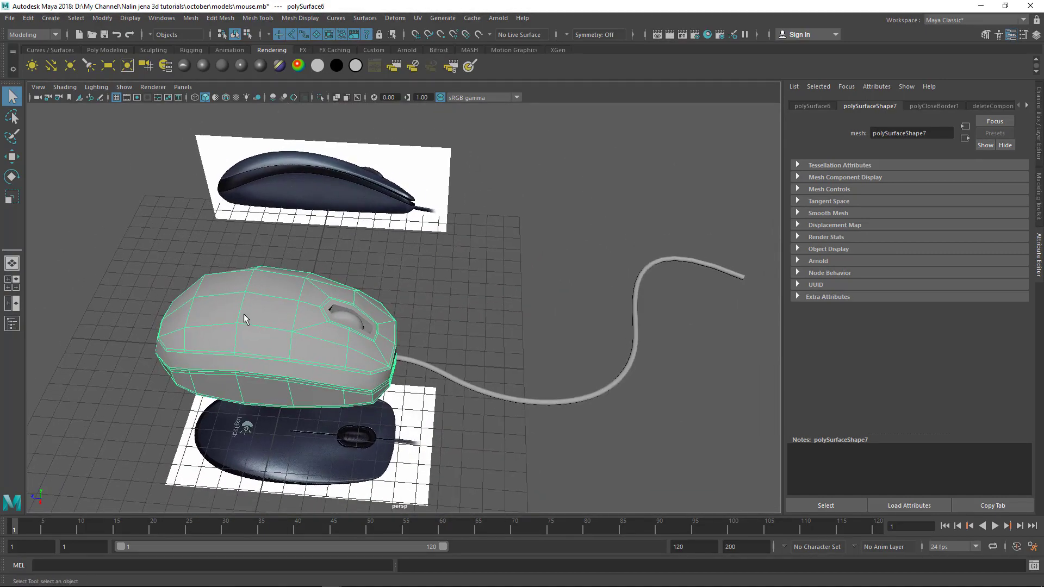
left_click_drag(245, 314, 352, 331, "alt")
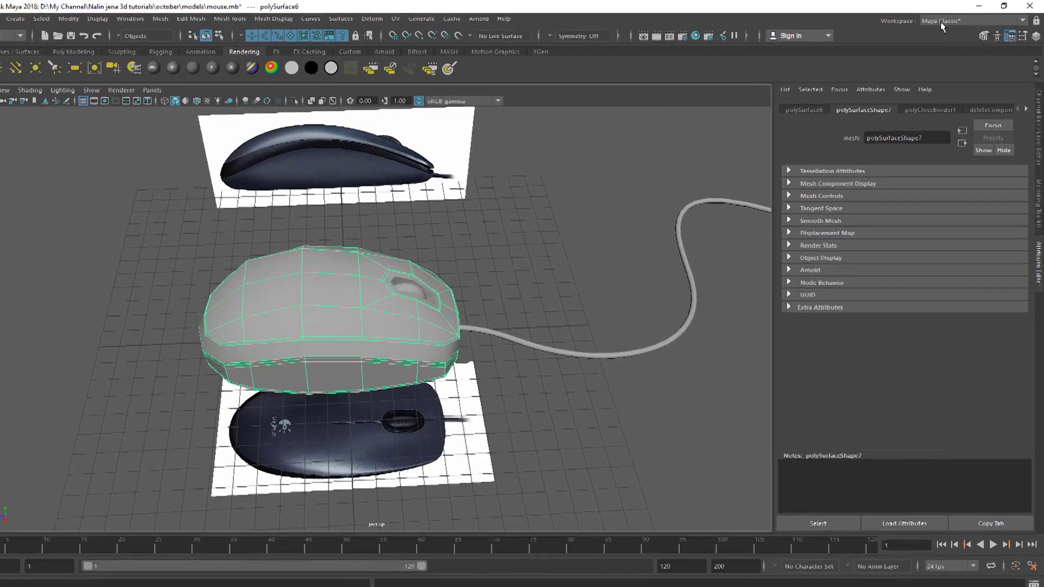
Step: Switch to the UV Editing workspace, show the UV Toolkit and widen the UV Editor
left_click(928, 20)
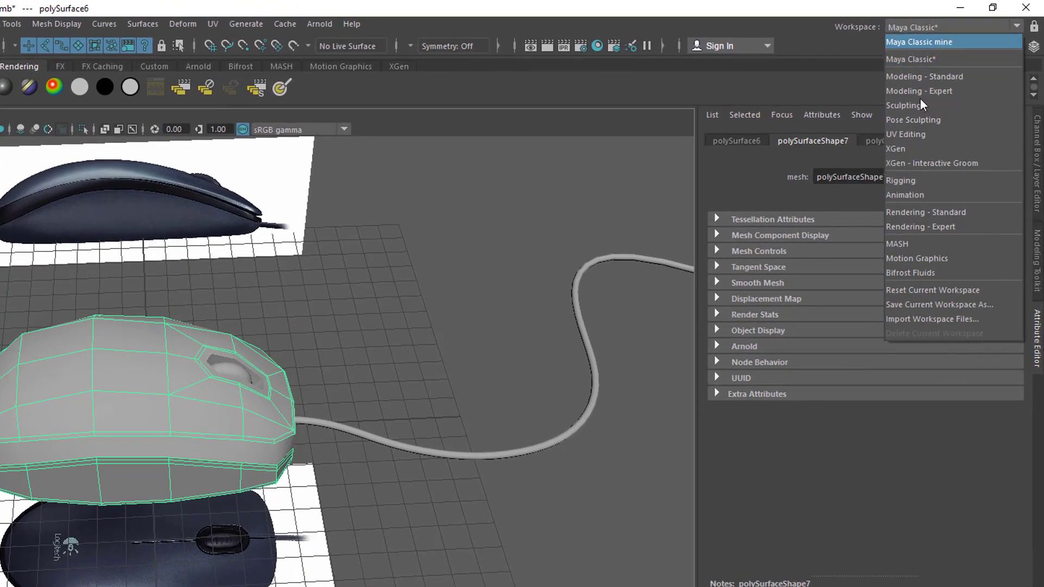
left_click(909, 132)
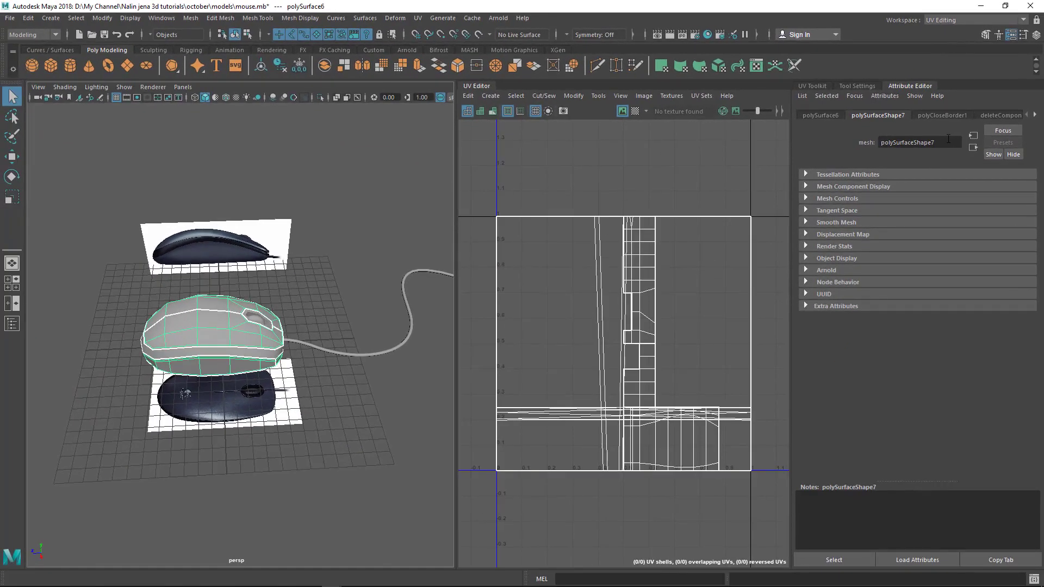
left_click(816, 86)
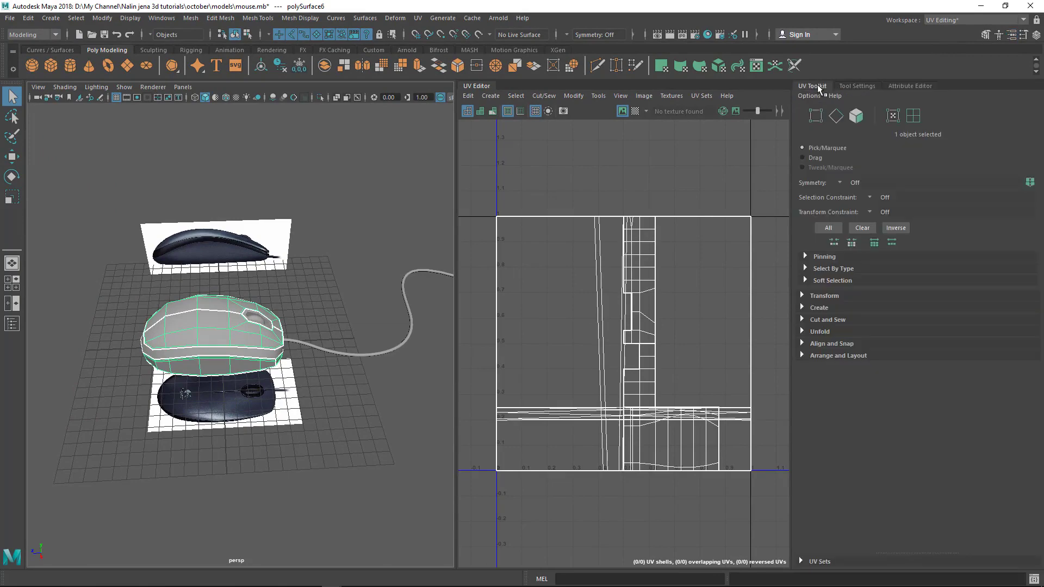
left_click_drag(790, 235, 888, 236)
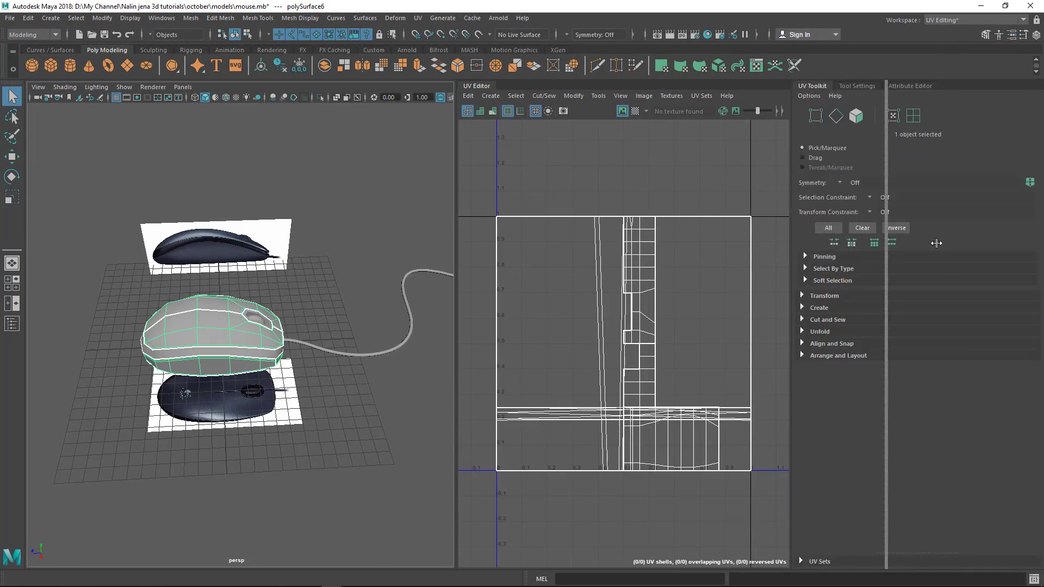
left_click_drag(363, 338, 423, 330, "alt")
scroll(412, 343, "up", 4)
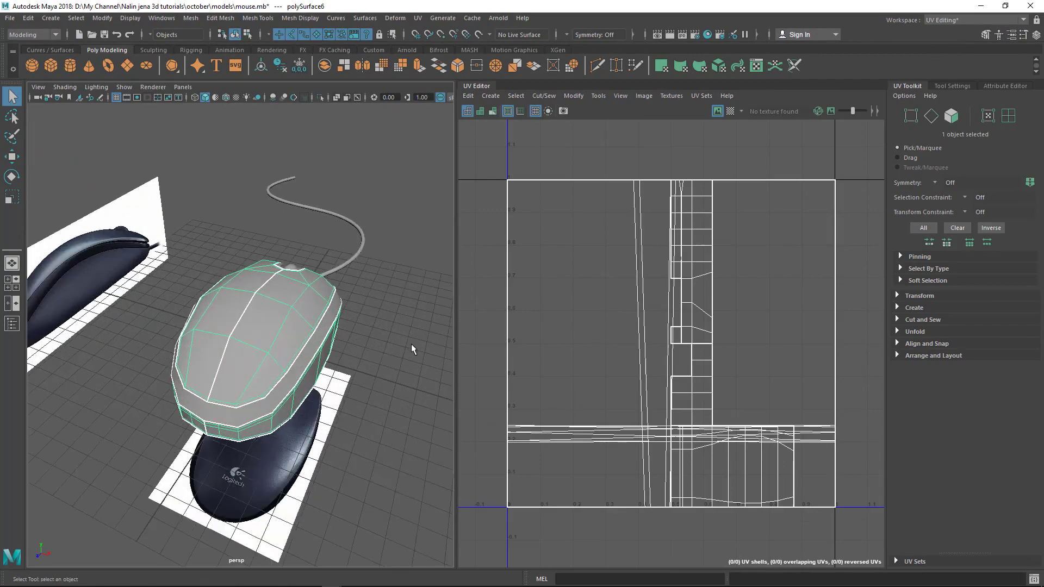
Step: Open the planar mapping options for the mouse body, reset them and set the projection to the Y axis
left_click(360, 317)
left_click(257, 313)
left_click_drag(257, 312, 212, 295, "alt")
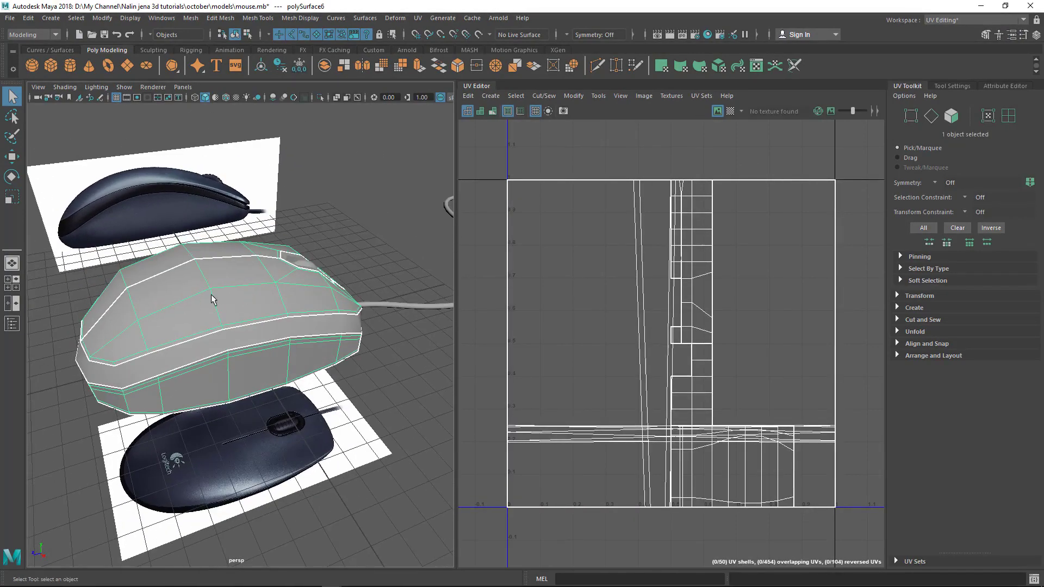
middle_click_drag(233, 319, 242, 319, "alt")
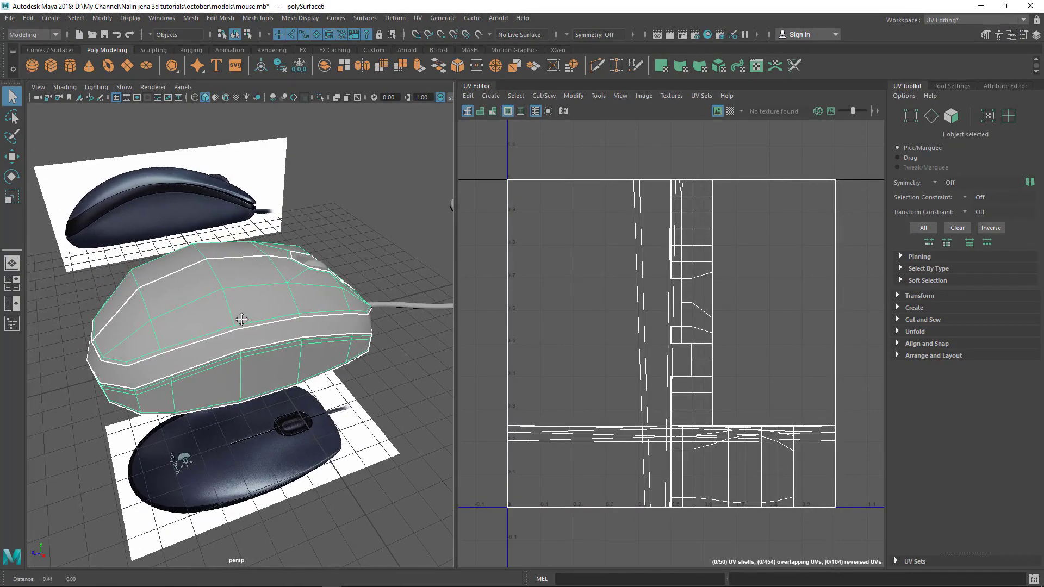
left_click(419, 18)
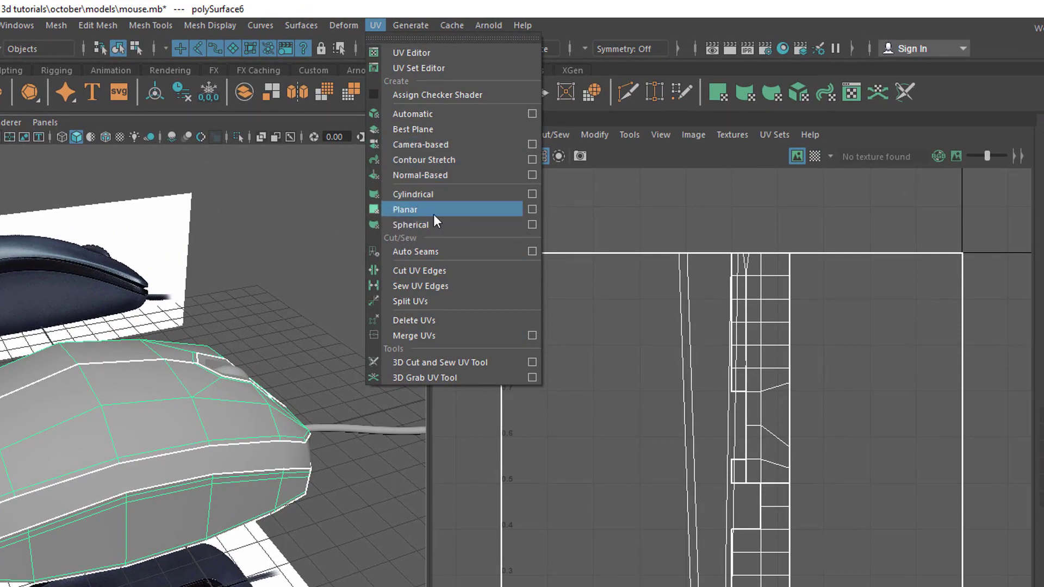
left_click(531, 211)
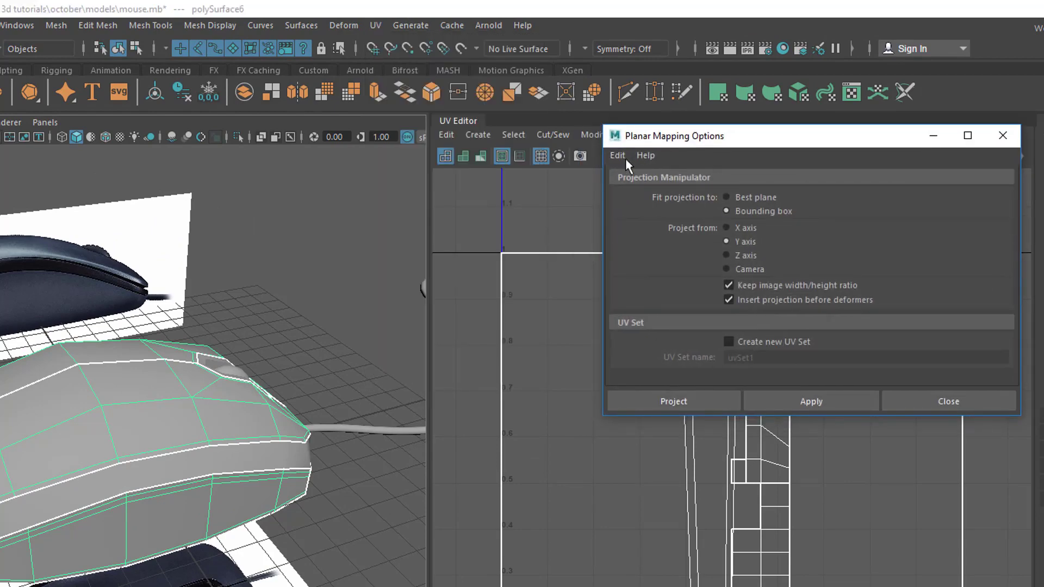
left_click(626, 158)
left_click(639, 187)
left_click_drag(734, 146, 781, 128)
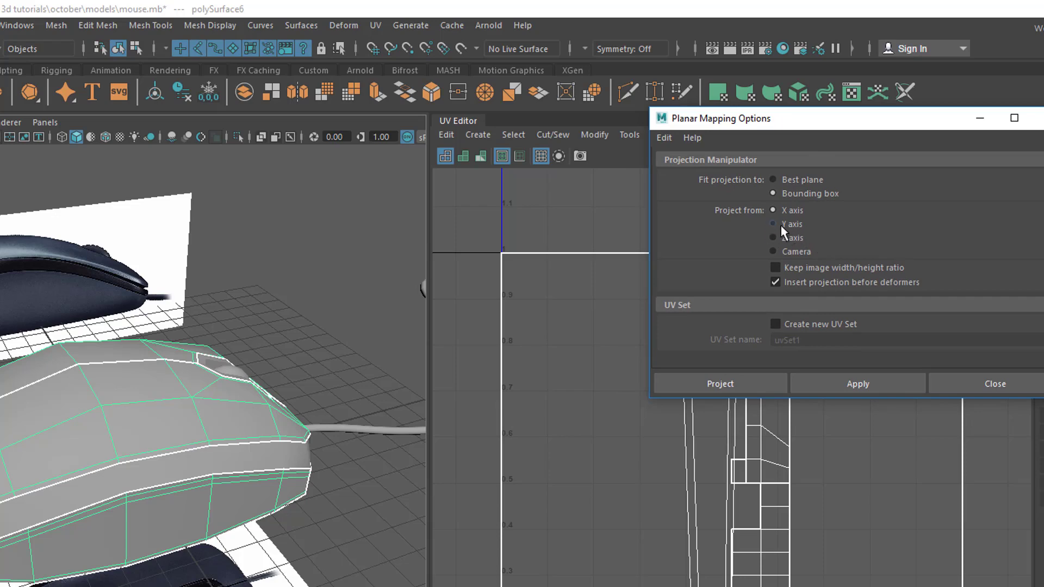
Step: Try a Y-axis planar projection on the mouse body without keeping the image width/height ratio
right_click_drag(143, 389, 118, 434, "alt")
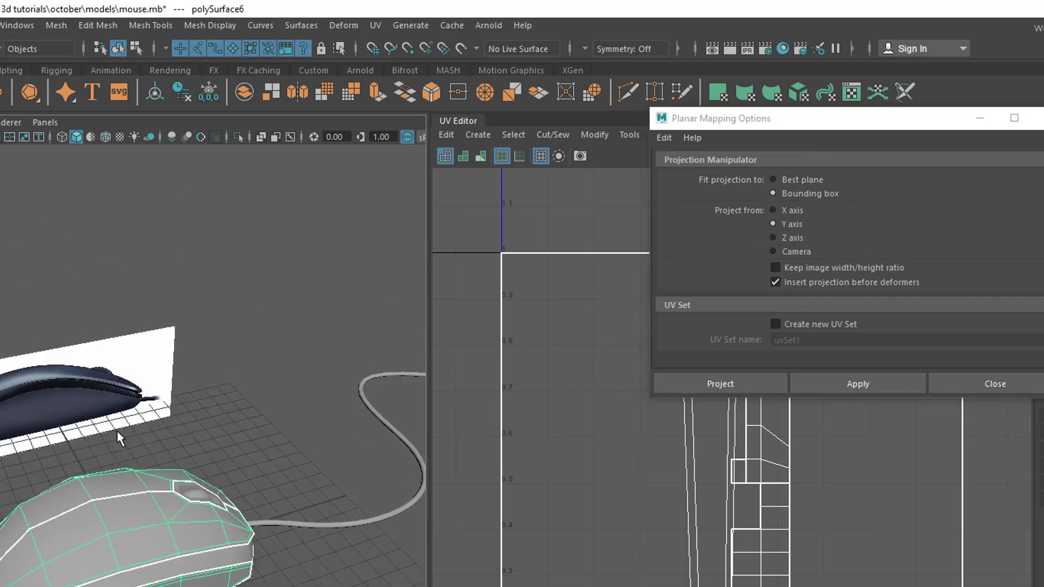
left_click_drag(117, 433, 132, 368, "alt")
right_click_drag(168, 387, 190, 240, "alt")
right_click_drag(139, 520, 261, 435, "alt")
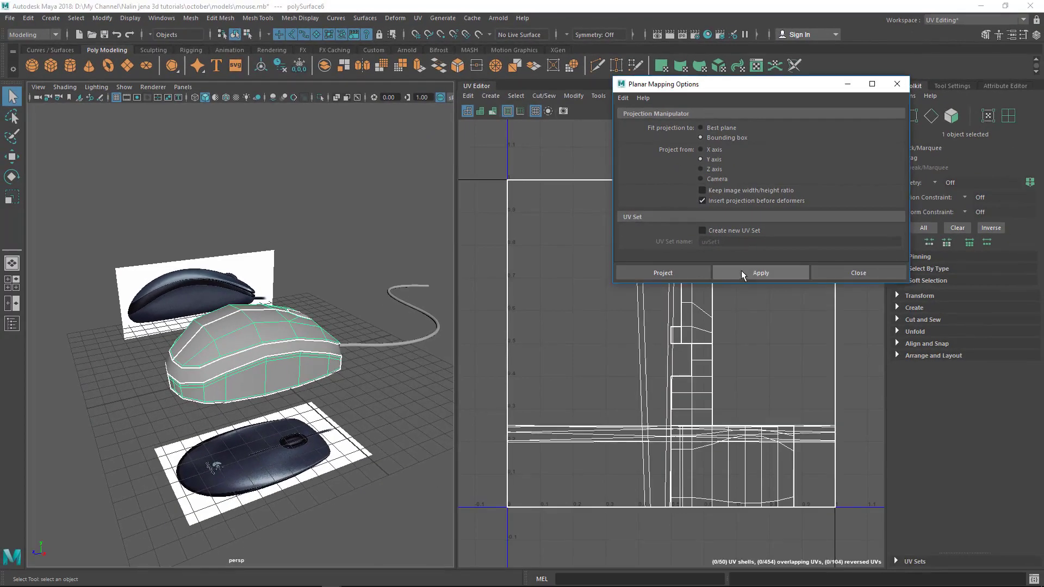
left_click(858, 384)
right_click_drag(754, 381, 578, 403, "alt")
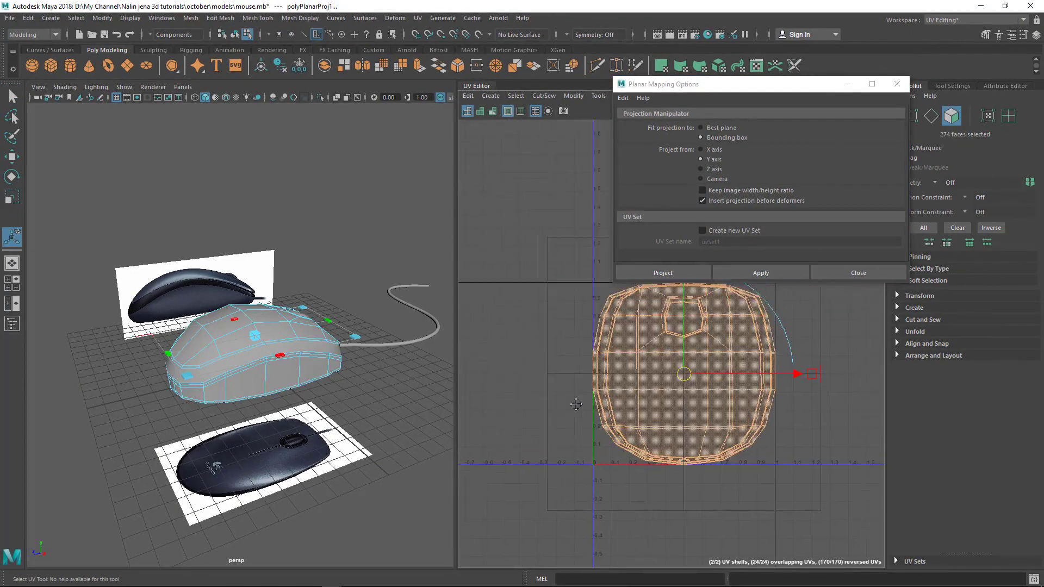
middle_click_drag(629, 368, 606, 395, "alt")
left_click_drag(318, 345, 247, 378, "alt")
scroll(666, 413, "down", 2)
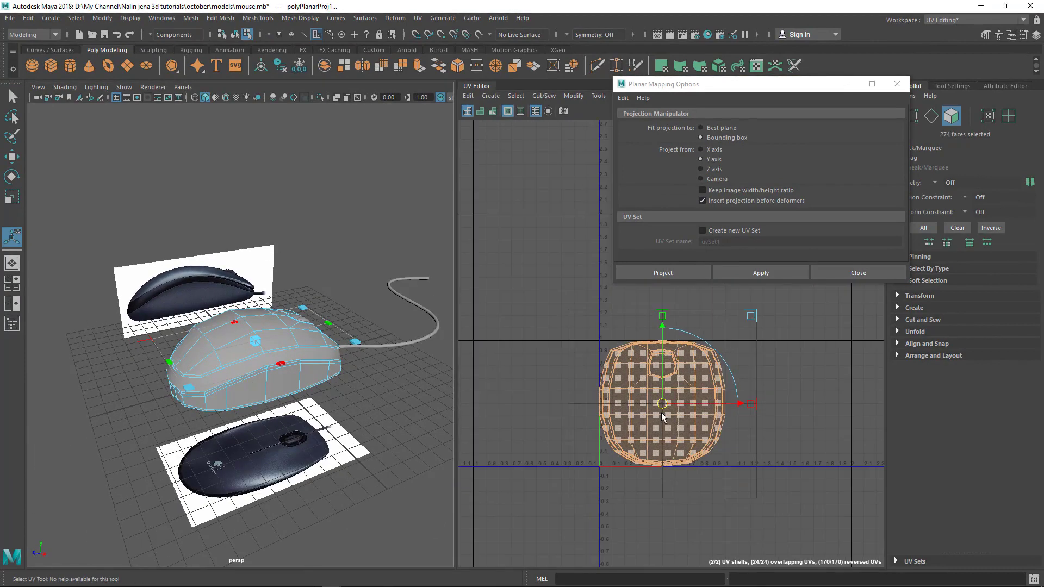
Step: Move the body's projected UVs sideways out of the 0–1 UV square into the empty area on the negative U side
left_click_drag(624, 417, 484, 412)
right_click_drag(629, 433, 655, 433, "alt")
middle_click_drag(523, 429, 596, 432, "alt")
right_click_drag(742, 430, 694, 429, "alt")
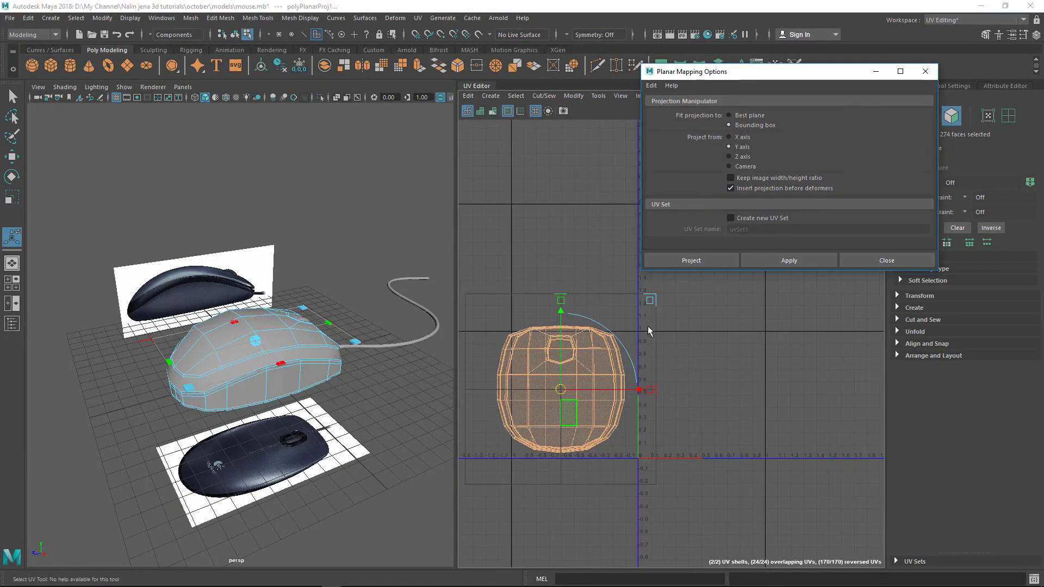
right_click_drag(648, 328, 676, 381, "alt")
middle_click_drag(677, 381, 755, 378, "alt")
middle_click_drag(705, 439, 639, 410, "alt")
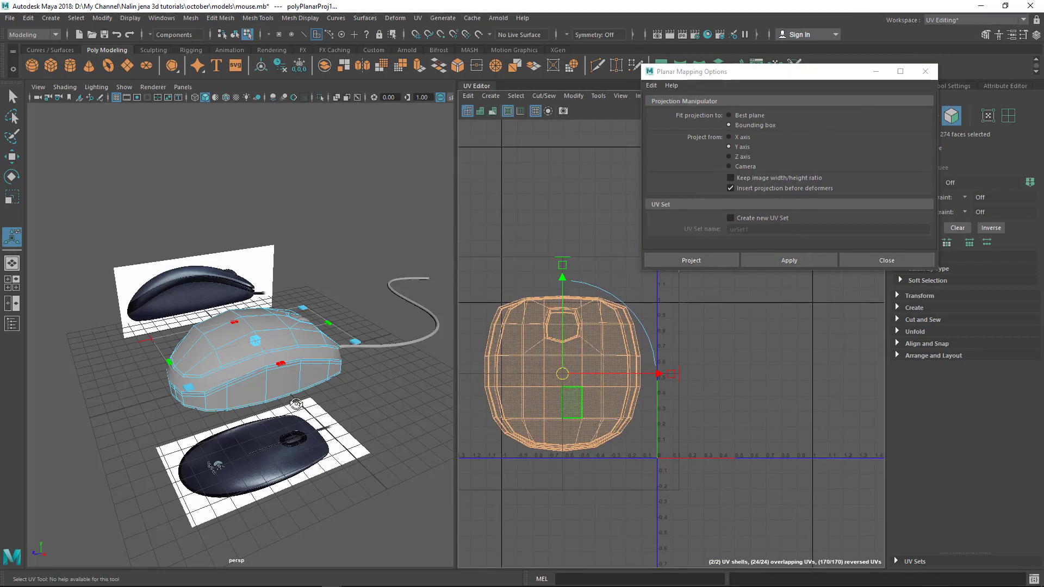
Step: Compare the body's top view with its UV layout, and undo the UV move and the planar projection
left_click_drag(297, 404, 346, 422, "alt")
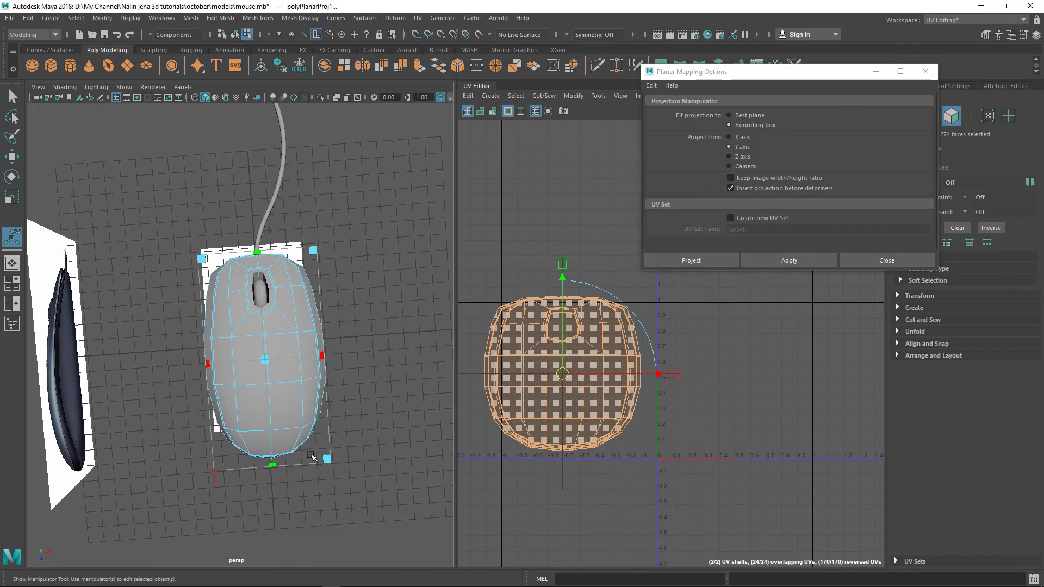
middle_click_drag(505, 302, 546, 301, "alt")
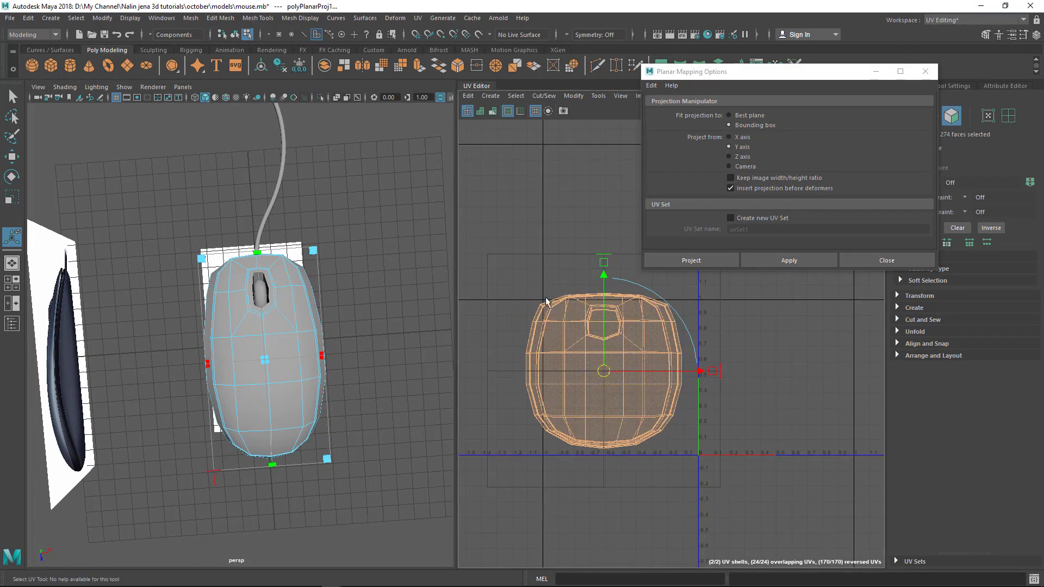
middle_click_drag(617, 350, 551, 353, "alt")
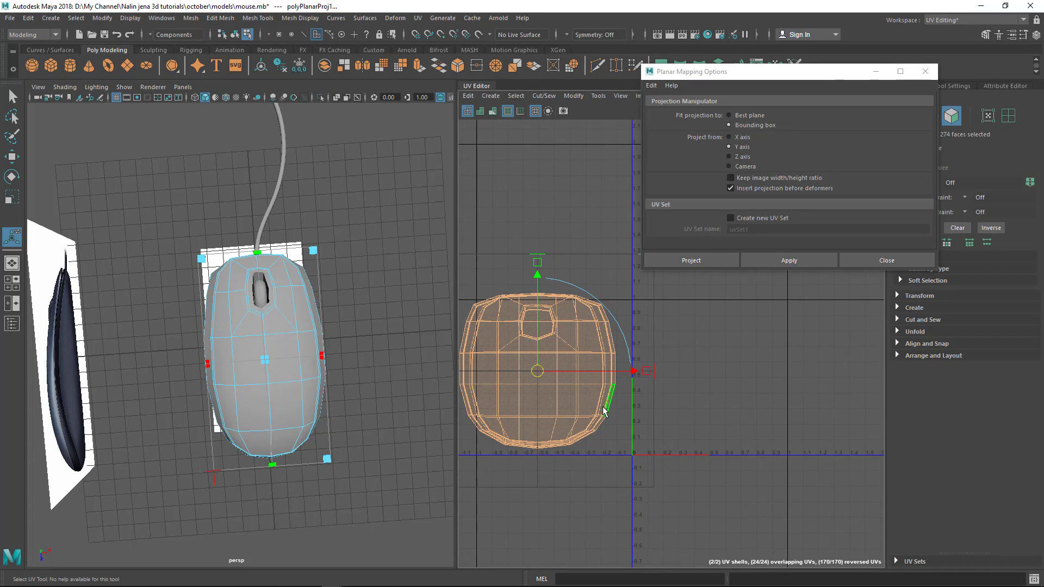
key("ctrl+z")
key("ctrl+z")
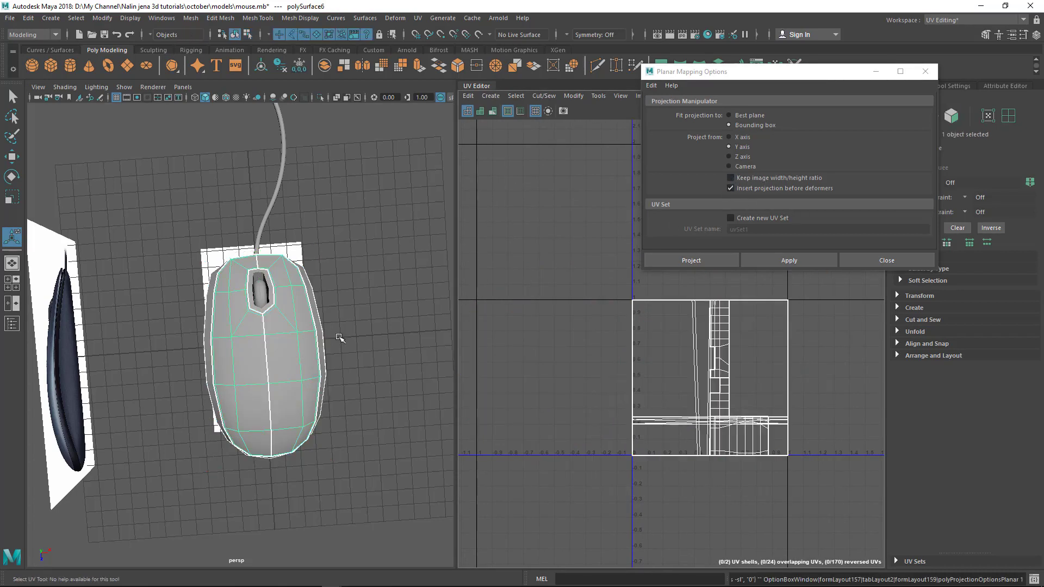
Step: Enable Keep image width/height ratio and apply the Y-axis planar projection to the mouse body
left_click_drag(309, 333, 275, 337, "alt")
scroll(275, 337, "up", 3)
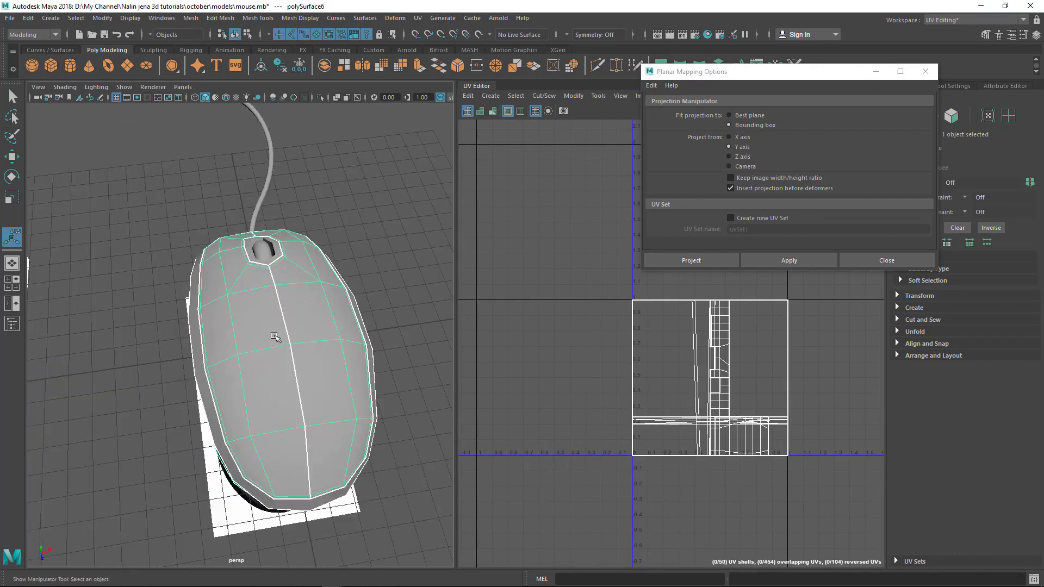
left_click(743, 180)
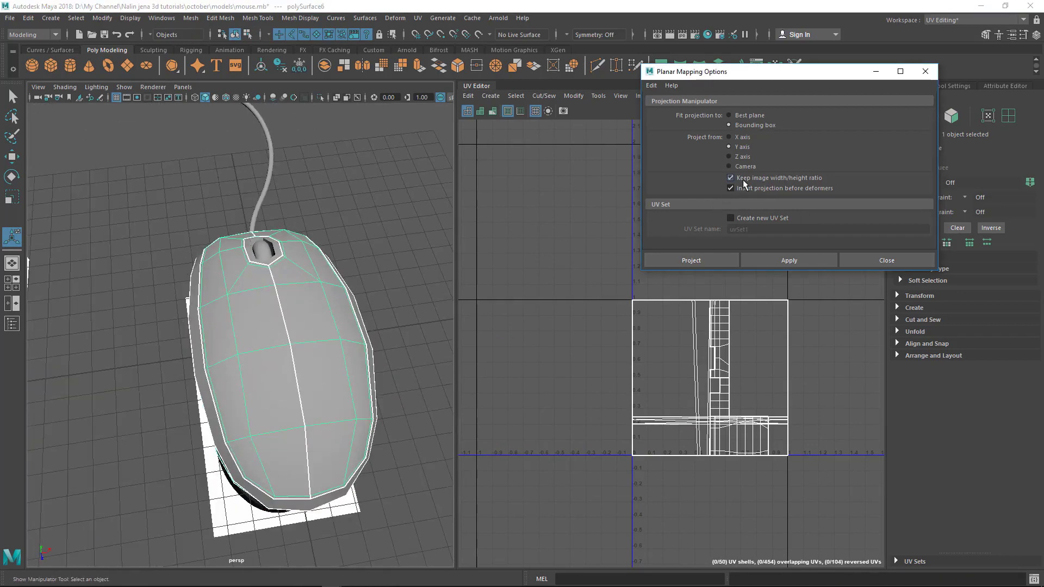
left_click(773, 259)
left_click_drag(280, 381, 217, 314, "alt")
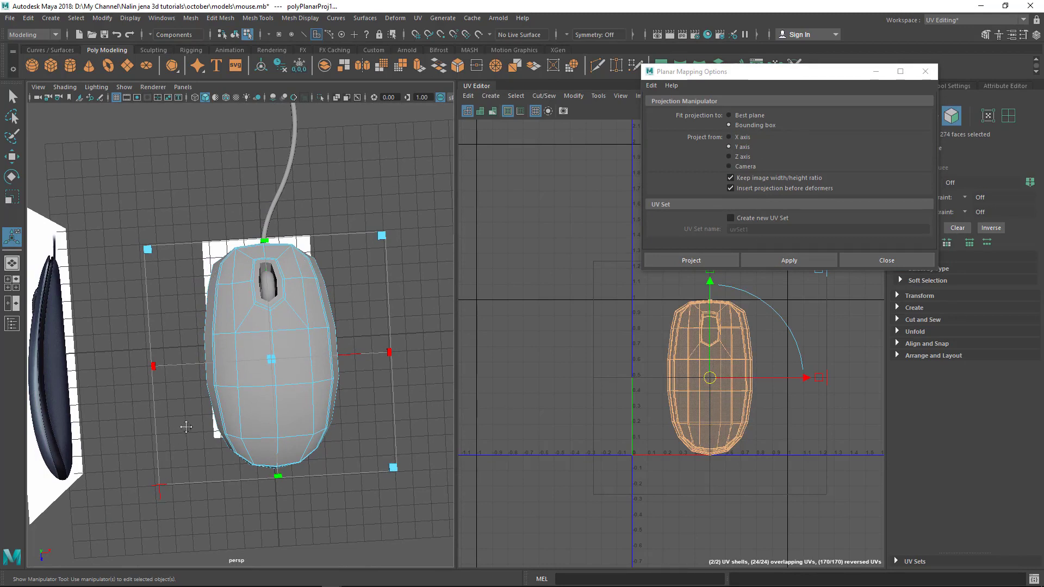
middle_click_drag(186, 427, 198, 424, "alt")
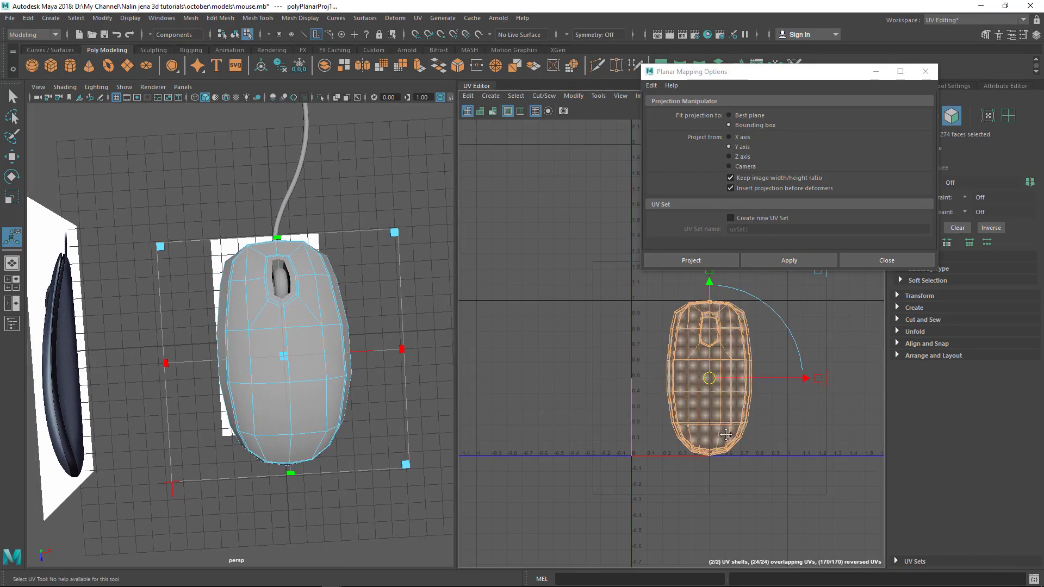
middle_click_drag(649, 355, 647, 361, "alt")
Step: Leave the projection manipulator, return the mouse body to object mode and move the mapping options window off the UV layout
left_click_drag(277, 380, 303, 365, "alt")
key("q")
right_click_drag(295, 312, 323, 274)
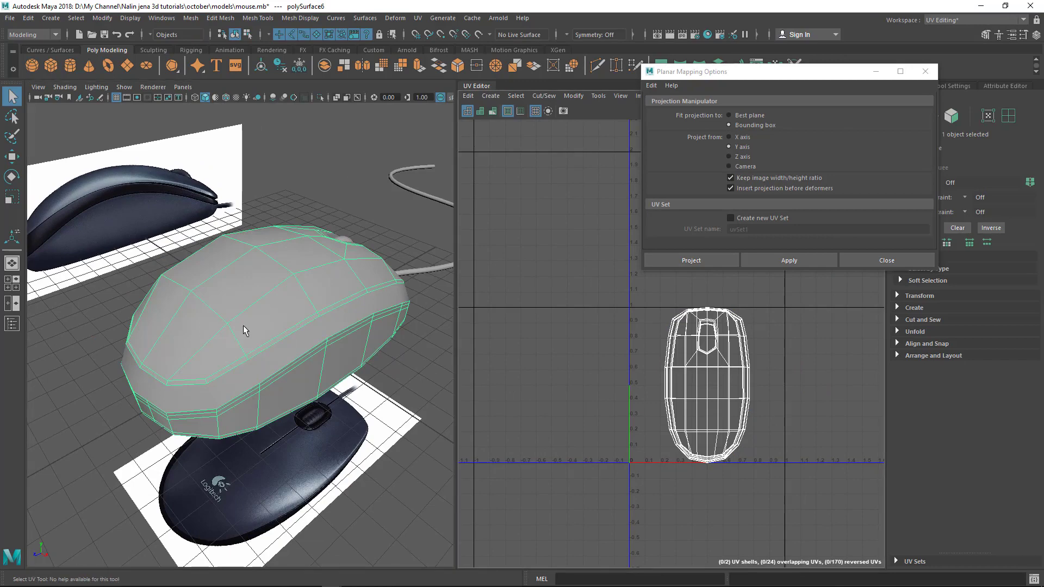
mouse_move(243, 325)
left_mouse_down("alt")
mouse_move(261, 321)
mouse_move(249, 329)
left_mouse_up("alt")
middle_click_drag(718, 364, 676, 366, "alt")
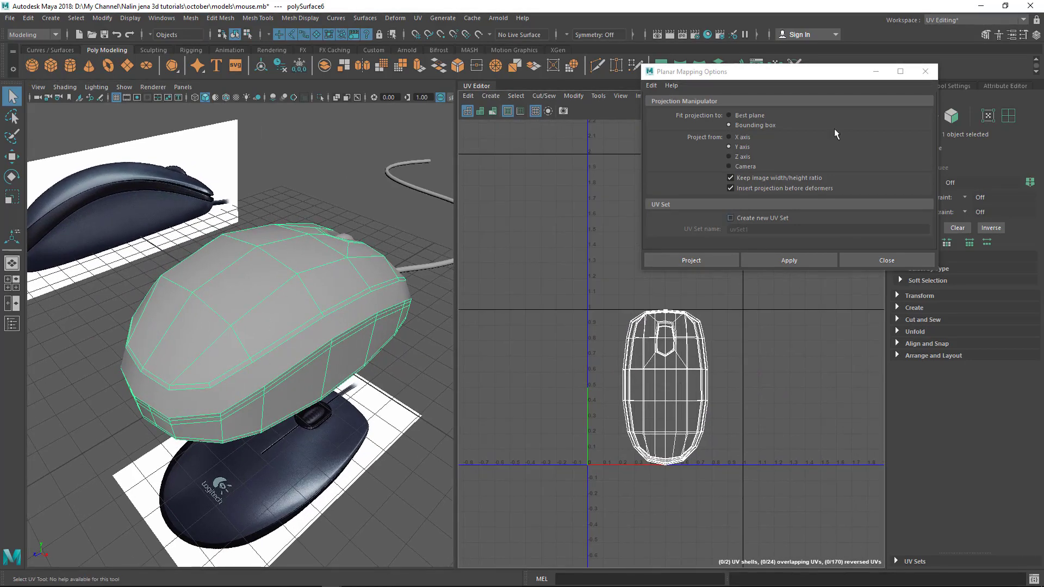
left_click_drag(792, 78, 851, 65)
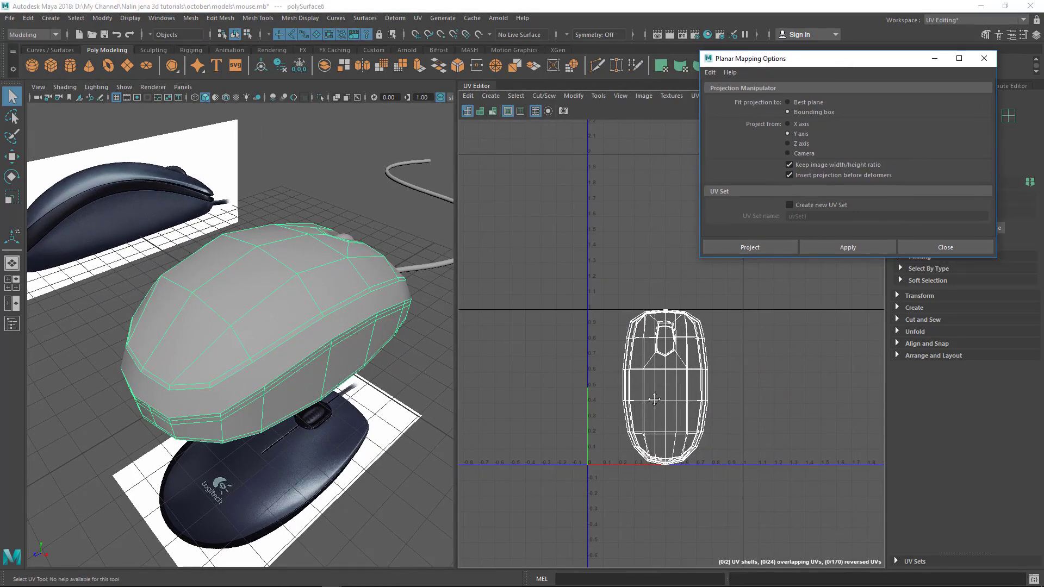
Step: Select the UV shell of the mouse's upper cover and move it sideways into the empty area on the negative U side
middle_click_drag(654, 400, 614, 363, "alt")
right_click_drag(614, 363, 641, 415, "alt")
middle_click_drag(641, 415, 629, 398, "alt")
left_click_drag(286, 298, 304, 375, "alt")
right_click(587, 293)
right_click_drag(587, 294, 532, 280)
middle_click_drag(548, 358, 588, 363, "alt")
left_click(639, 316)
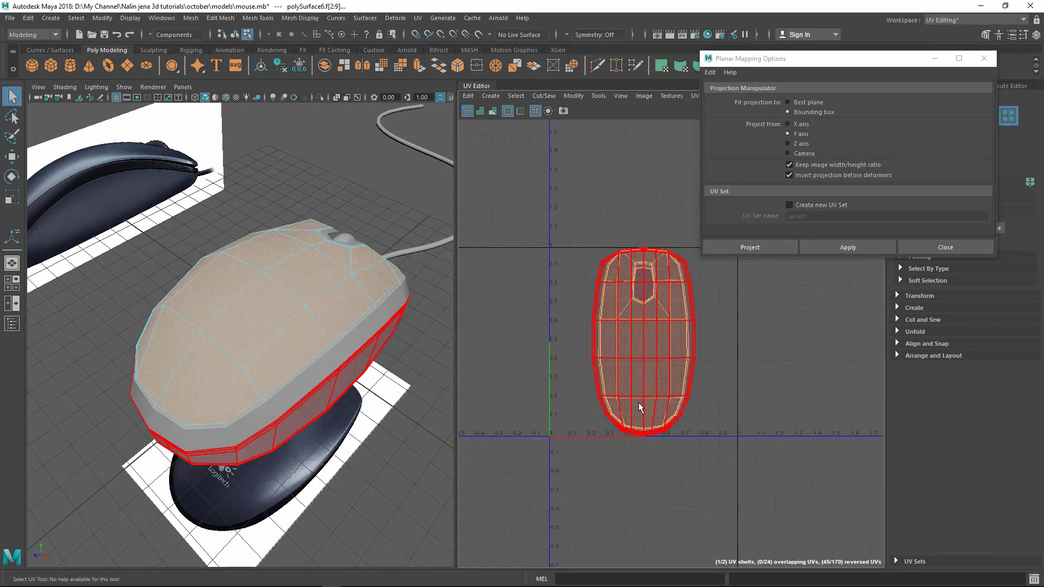
middle_click_drag(619, 431, 634, 424, "alt")
key("w")
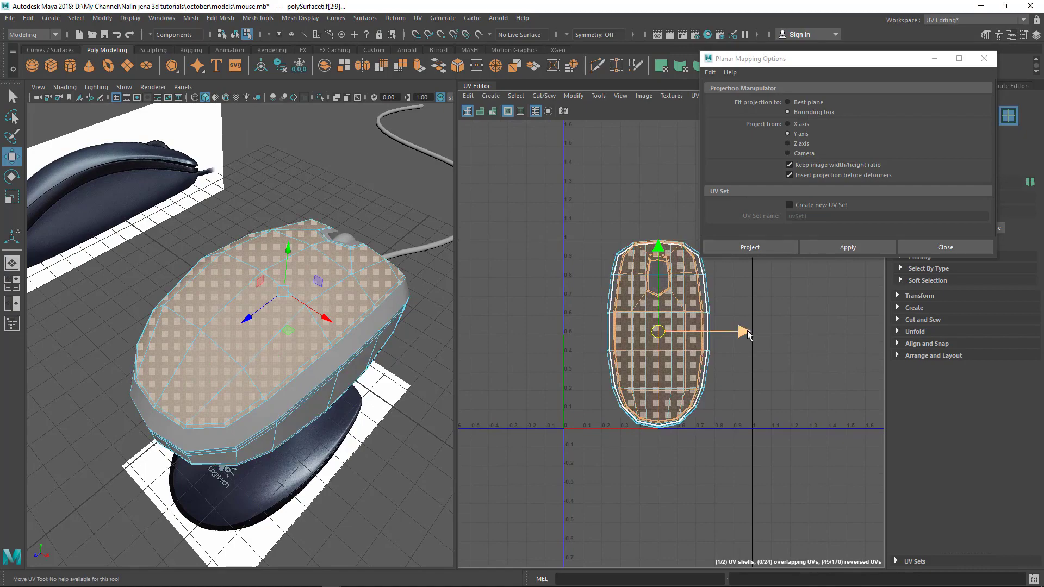
left_click_drag(747, 334, 578, 333)
middle_click_drag(582, 415, 684, 415, "alt")
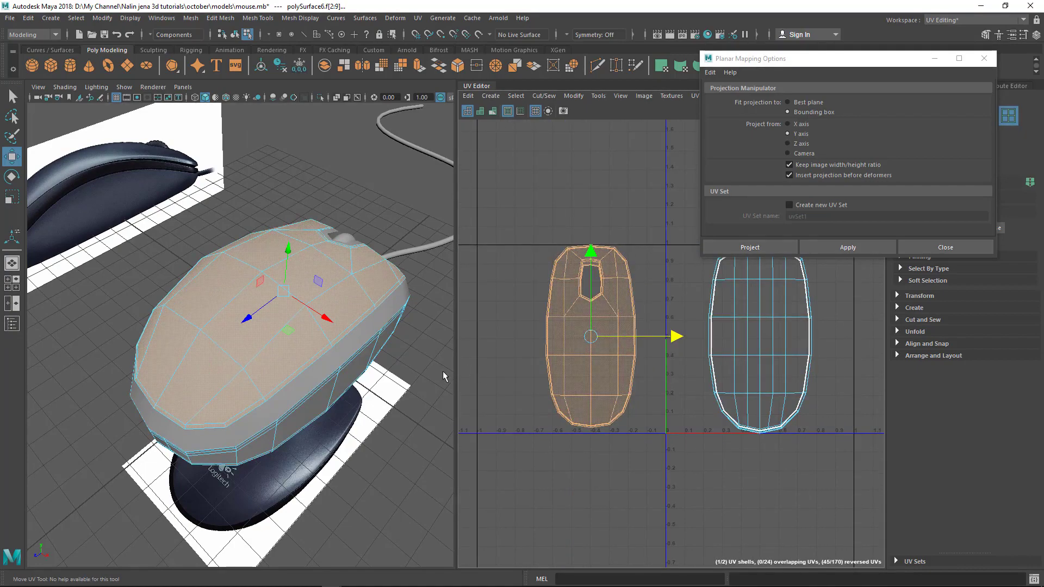
Step: Compare the upper and lower UV shells with their faces on the model, selecting the lower shell to check the side walls
middle_click_drag(601, 403, 541, 396, "alt")
mouse_move(660, 373)
middle_mouse_down("alt")
mouse_move(622, 385)
mouse_move(670, 362)
middle_mouse_up("alt")
scroll(671, 361, "up", 1)
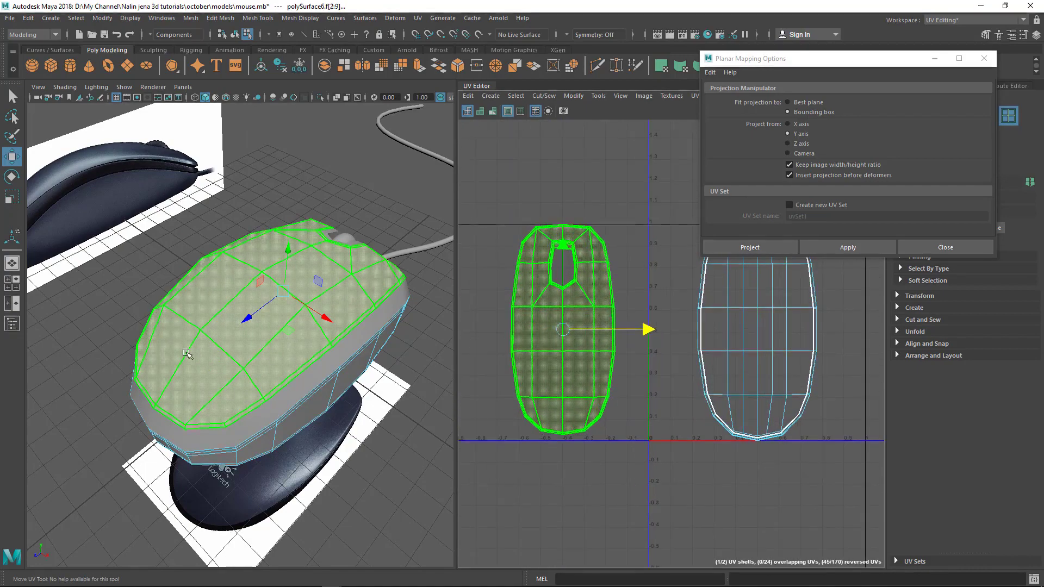
left_click_drag(186, 353, 158, 392, "alt")
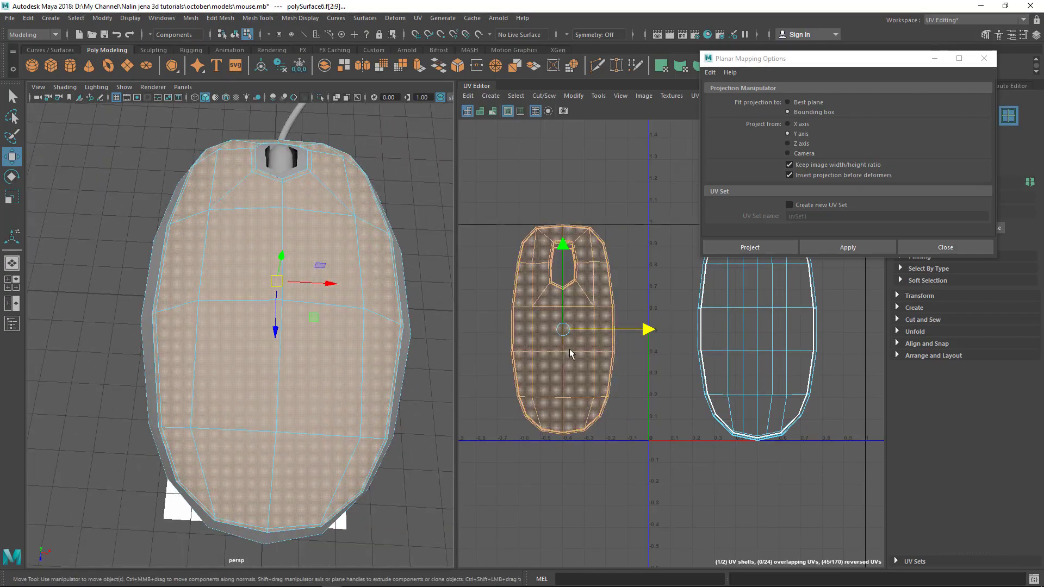
middle_click_drag(618, 396, 545, 388, "alt")
left_click(647, 380)
left_click_drag(142, 481, 128, 433, "alt")
middle_click_drag(638, 380, 580, 390, "alt")
right_click_drag(581, 391, 648, 376, "alt")
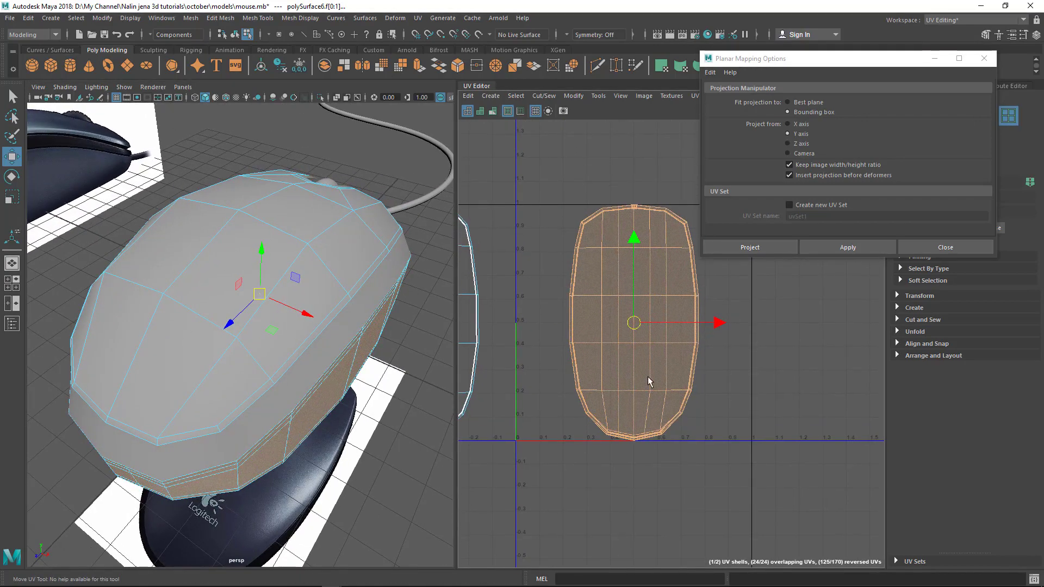
middle_click_drag(552, 374, 548, 373, "alt")
left_click_drag(251, 383, 234, 356, "alt")
middle_click_drag(585, 292, 560, 313, "alt")
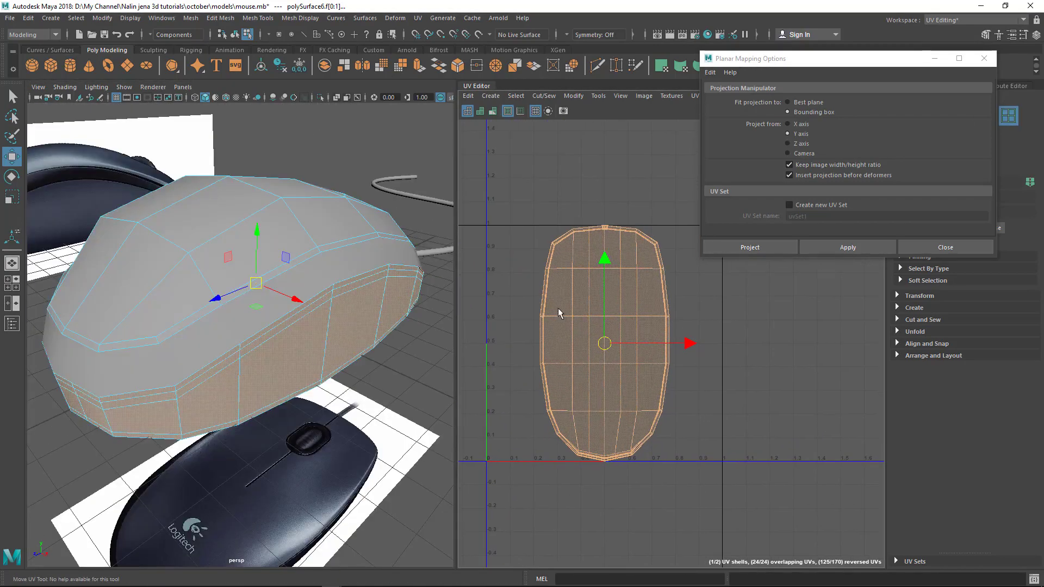
left_click(337, 279, "alt")
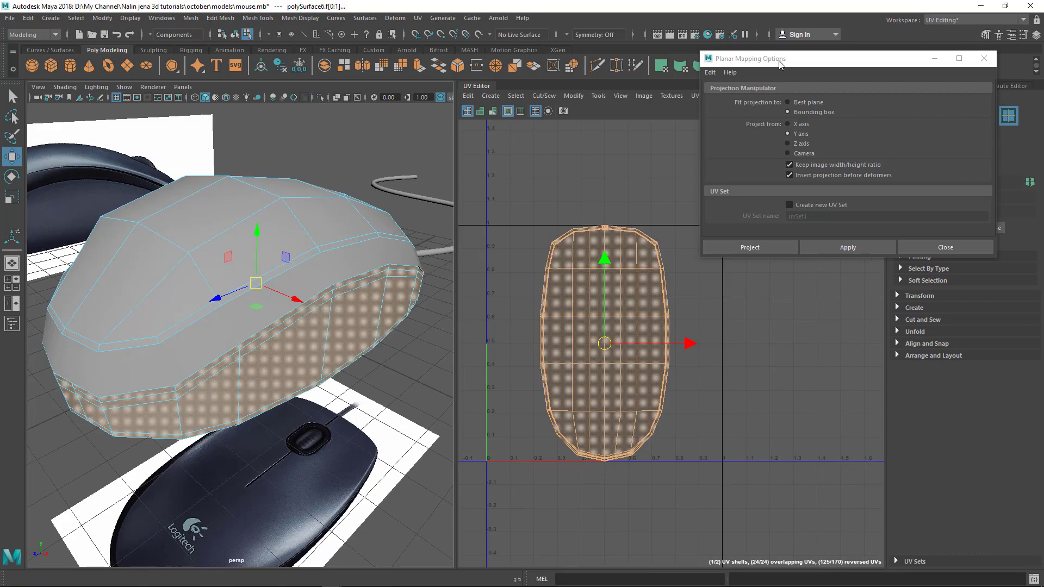
Step: Move the mapping options window lower and display the checker map to inspect texture stretching on the mouse's top and sides
left_click_drag(780, 64, 811, 190)
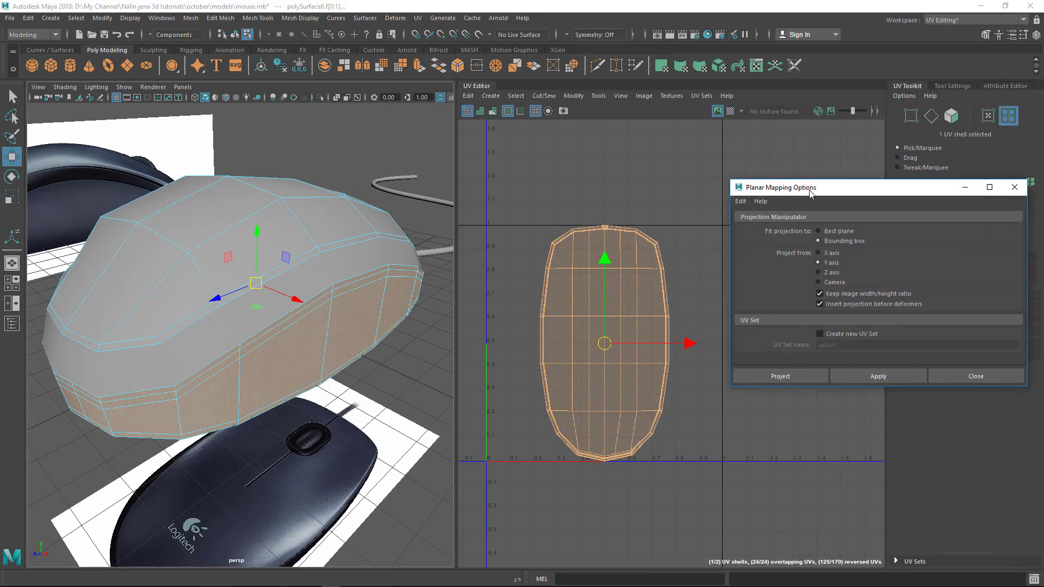
left_click(730, 111)
left_click_drag(234, 304, 246, 250, "alt")
right_click_drag(246, 250, 277, 191, "alt")
left_click_drag(277, 190, 290, 209, "alt")
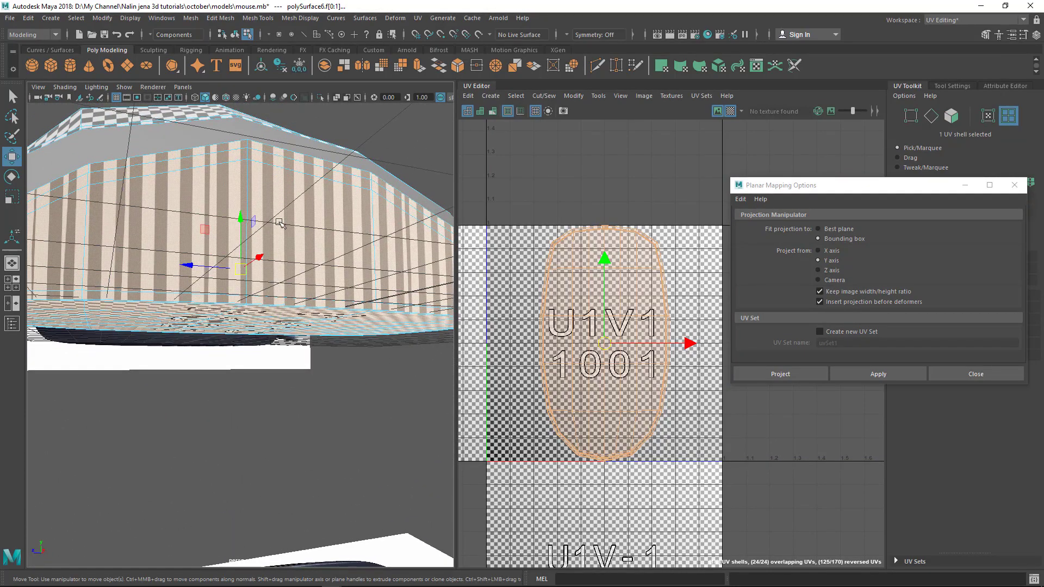
left_click_drag(279, 315, 232, 279, "alt")
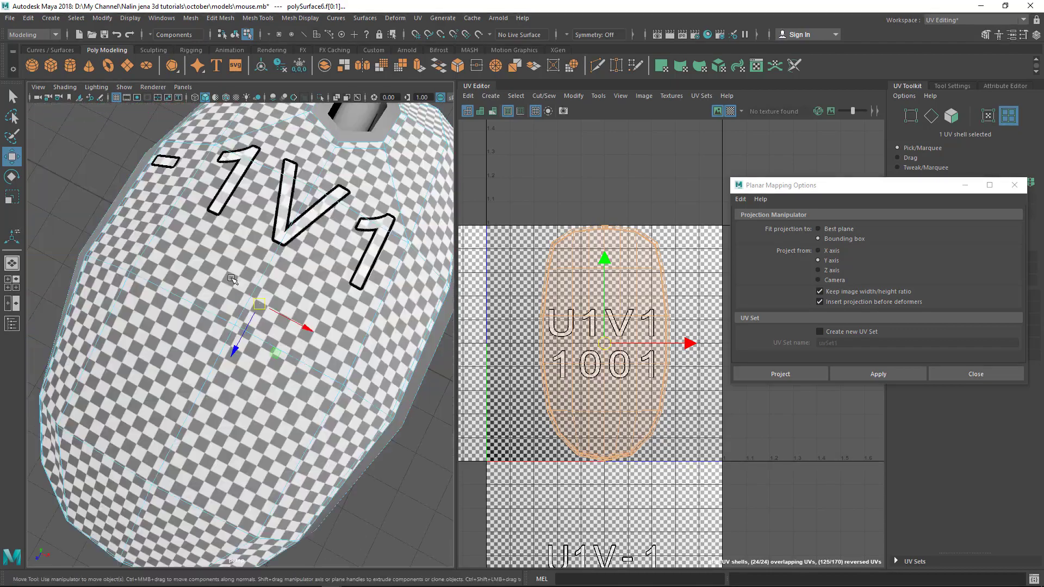
left_click_drag(196, 321, 211, 309, "alt")
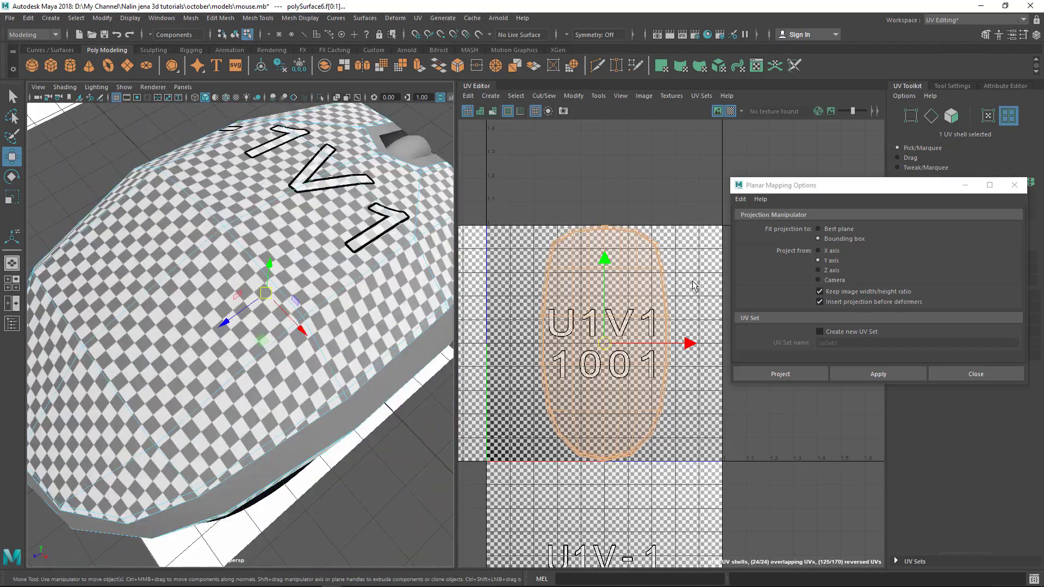
scroll(294, 339, "down", 2)
mouse_move(293, 340)
left_mouse_down("alt")
mouse_move(326, 338)
mouse_move(389, 307)
mouse_move(305, 326)
left_mouse_up("alt")
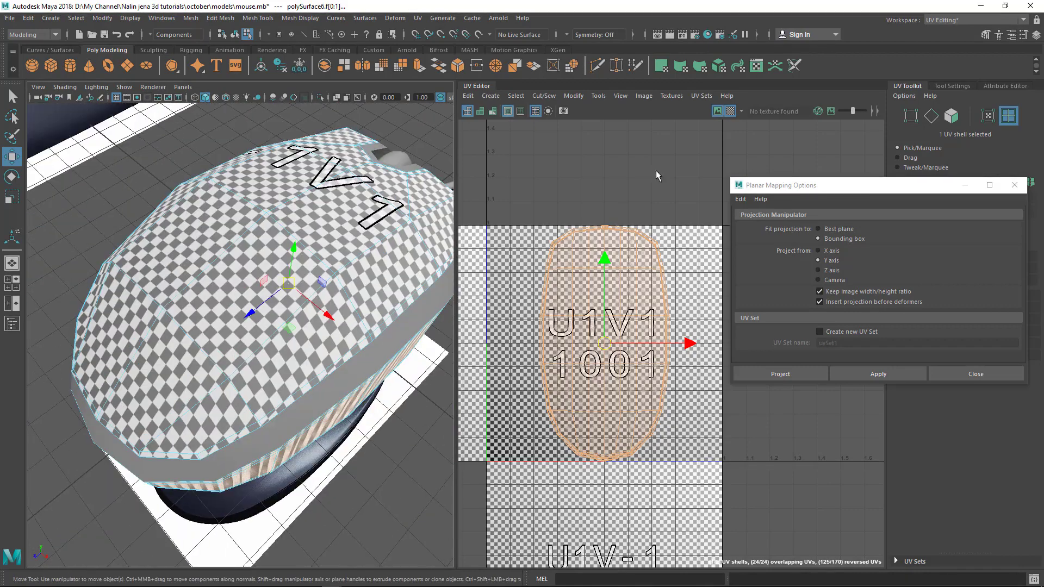
Step: Hide the texture image behind the UV layout and compare the checker pattern on the mouse's top and side walls
left_click(717, 111)
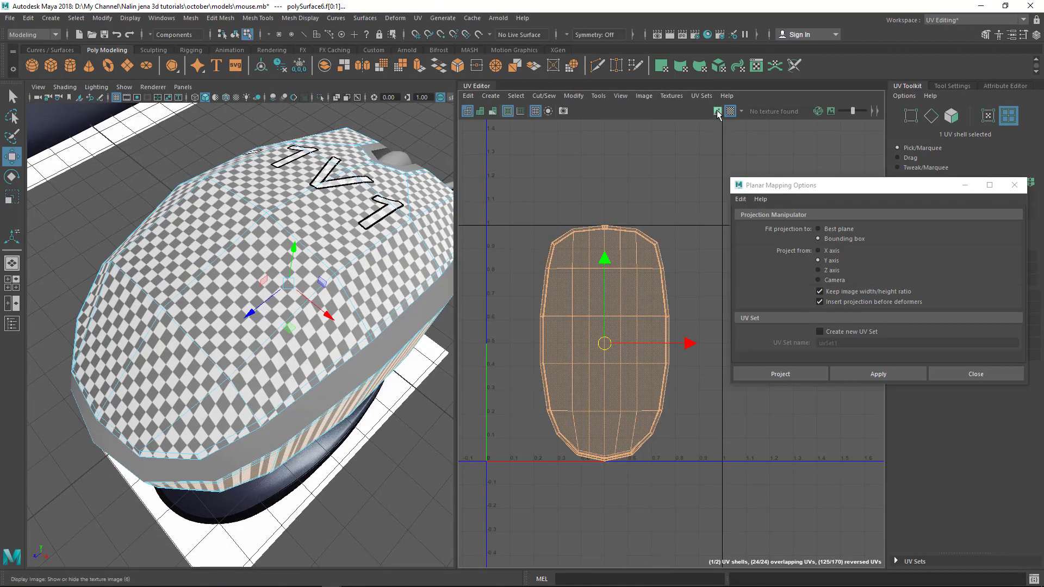
middle_click_drag(580, 320, 610, 288, "alt")
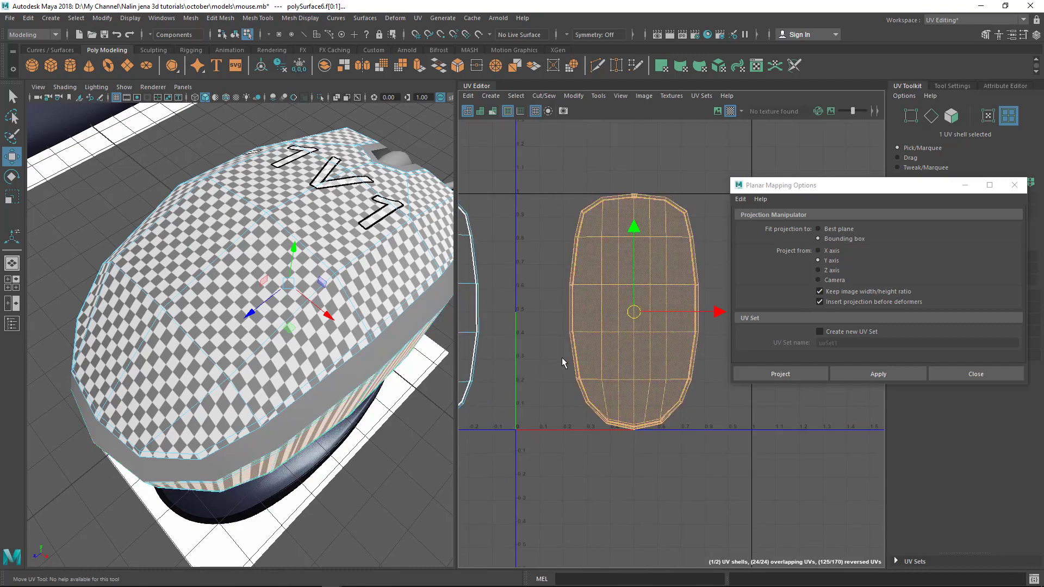
middle_click_drag(593, 351, 653, 353, "alt")
left_click_drag(303, 333, 241, 285, "alt")
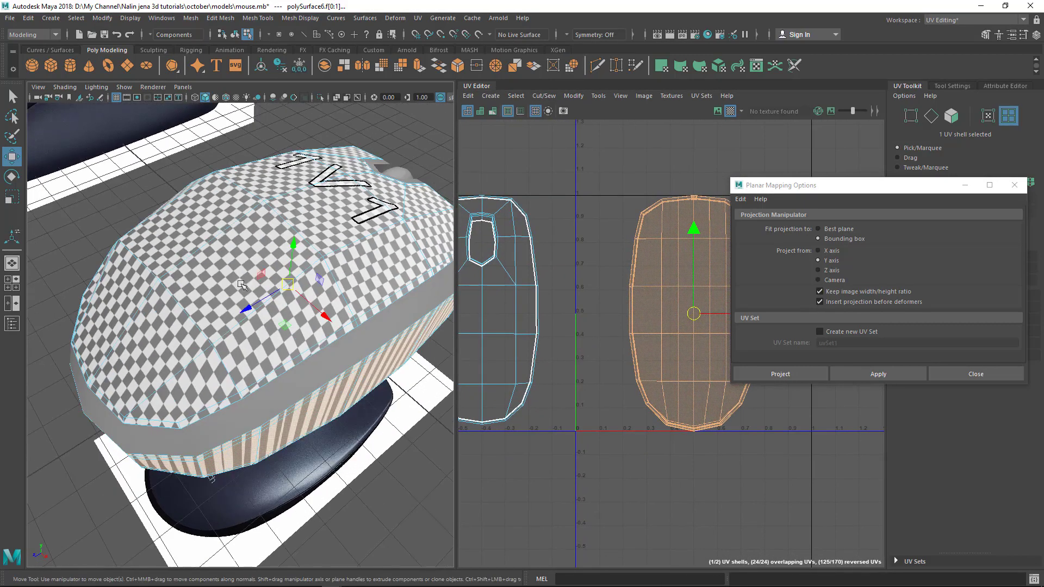
left_click_drag(202, 376, 187, 334, "alt")
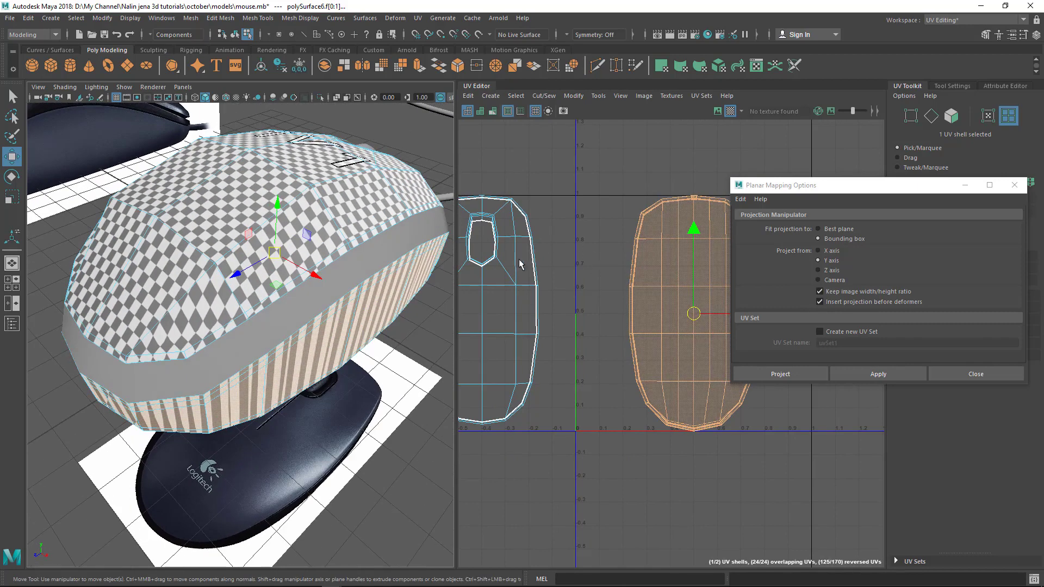
Step: Select the upper cover's UV shell and close the Planar Mapping Options window
middle_click_drag(485, 270, 560, 259, "alt")
left_click(553, 279)
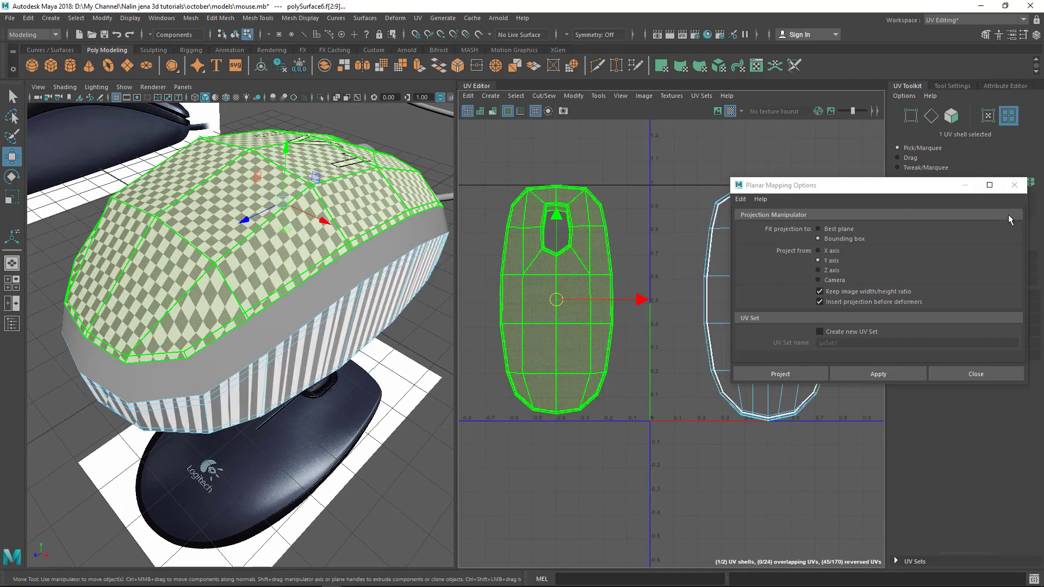
left_click(1015, 186)
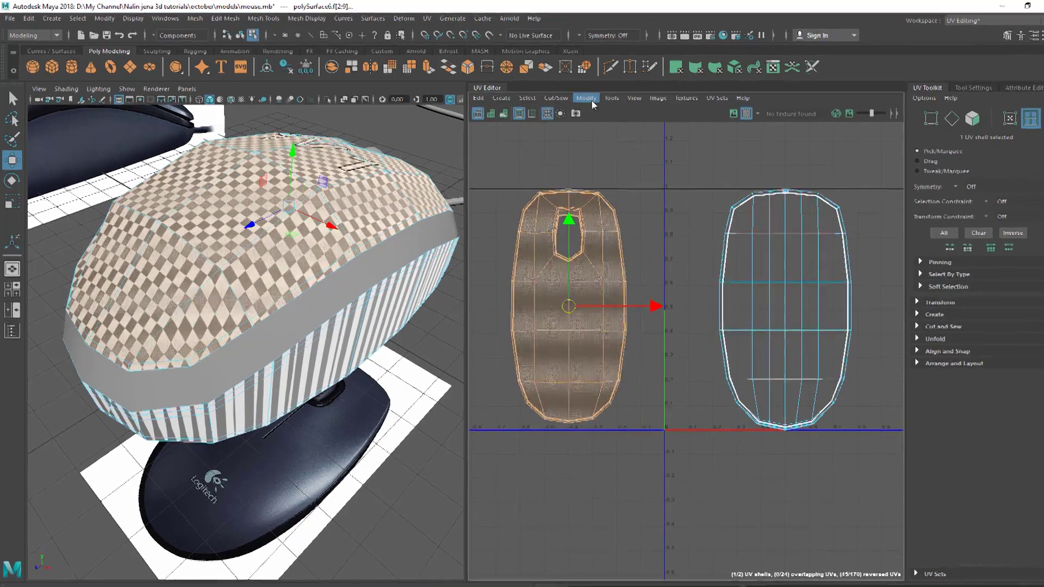
Step: Check the checker distortion along the upper cover's curved edge and unfold its UV shell with Unfold
left_click(575, 96)
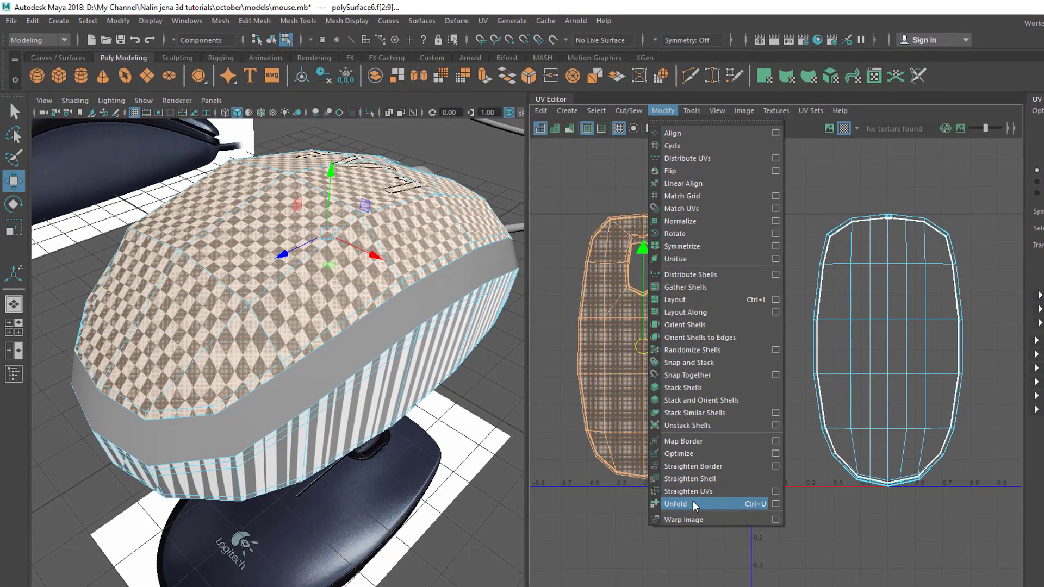
left_click(693, 504)
scroll(305, 403, "up", 5)
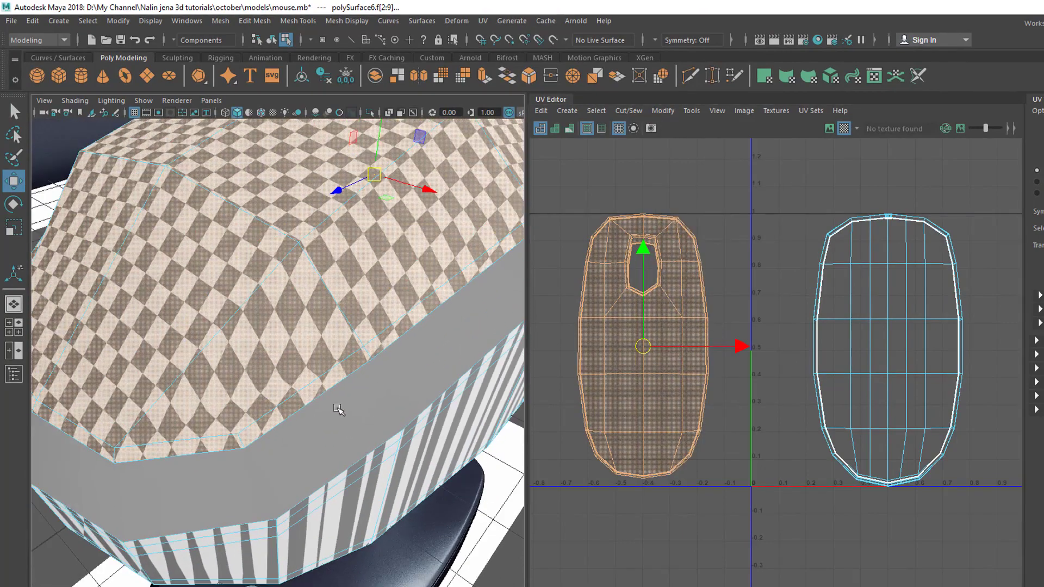
scroll(334, 405, "up", 2)
left_click_drag(333, 405, 312, 412, "alt")
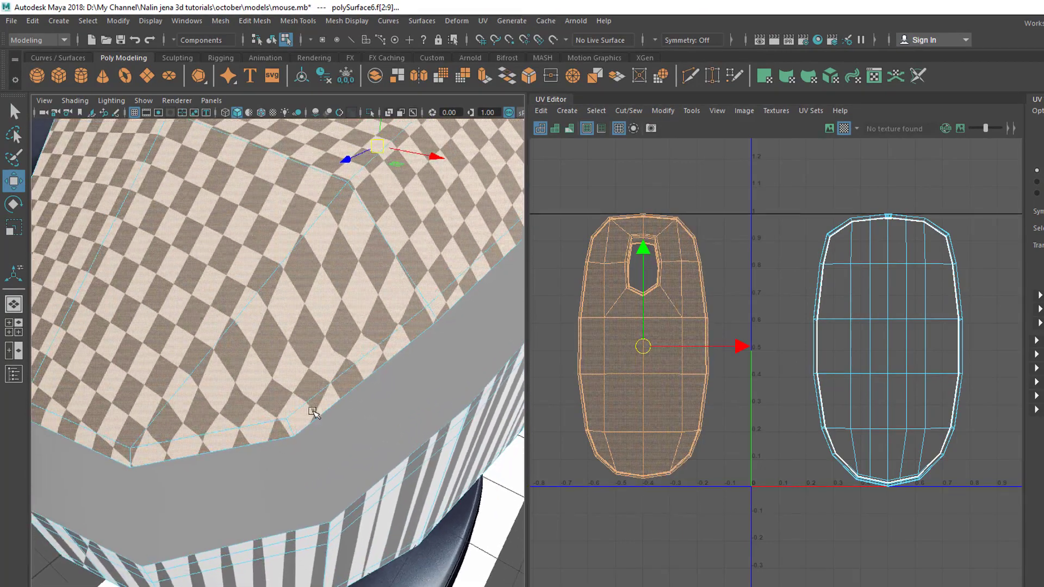
left_click_drag(411, 284, 335, 391, "alt")
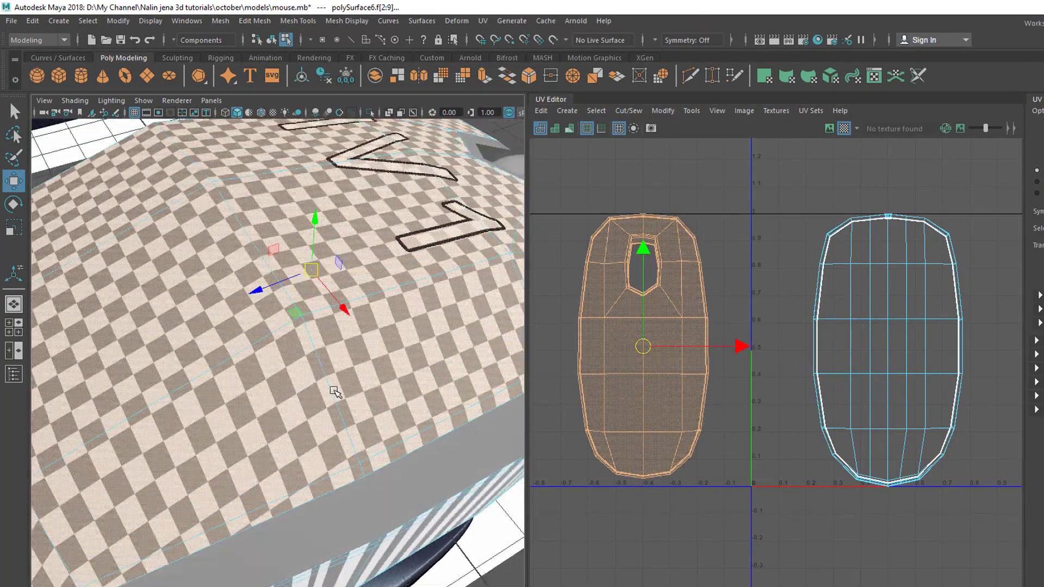
left_click(669, 114)
left_click(700, 504)
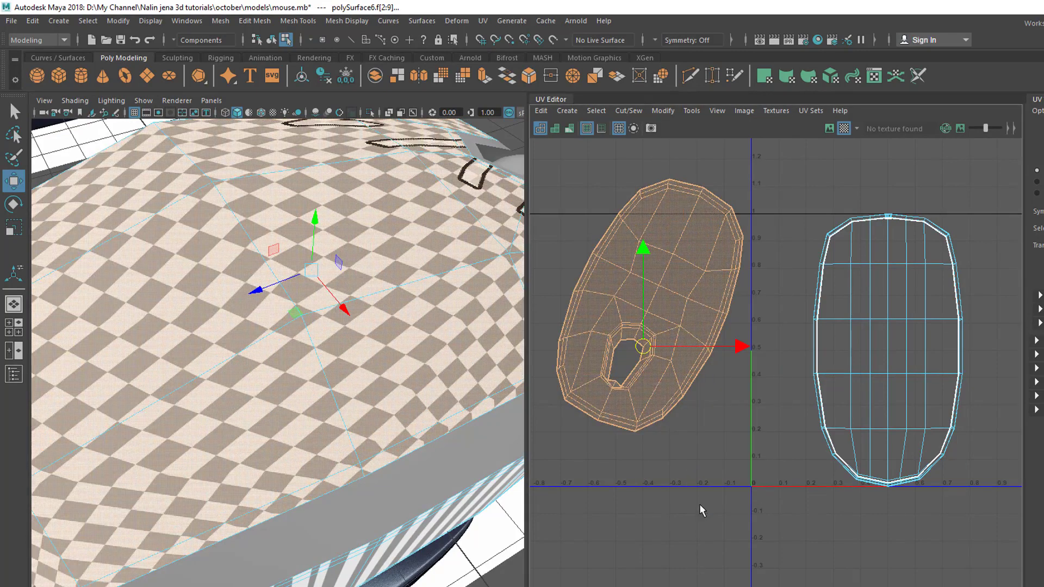
Step: Examine the unfolded upper shell up close and the checker pattern over the mouse's top and rear
left_click_drag(228, 368, 222, 310, "alt")
middle_click_drag(664, 348, 664, 354, "alt")
right_click_drag(663, 354, 696, 357, "alt")
middle_click_drag(740, 399, 753, 399, "alt")
right_click_drag(685, 348, 755, 380, "alt")
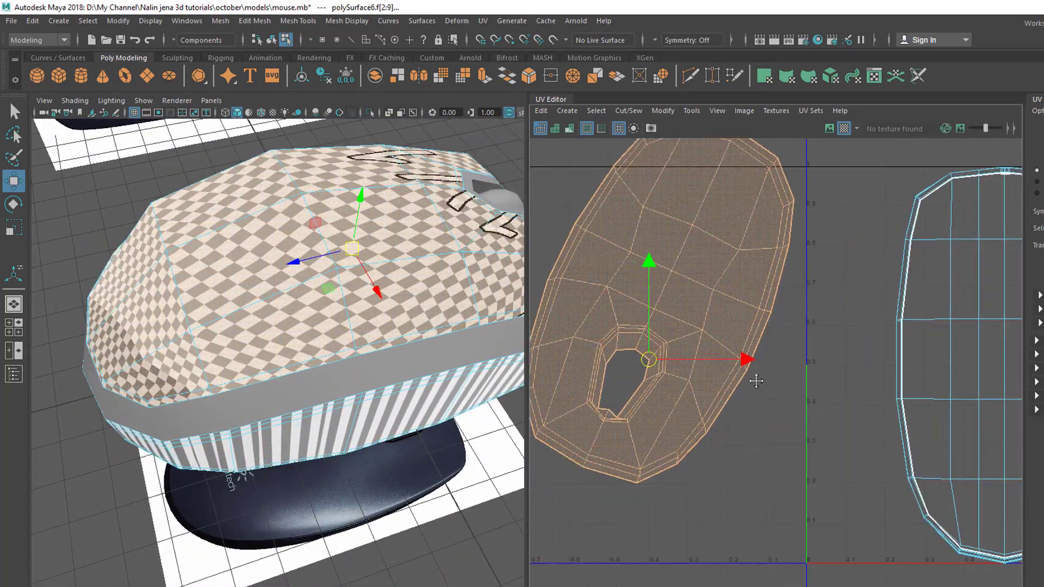
middle_click_drag(755, 380, 764, 383, "alt")
left_click_drag(334, 344, 451, 316, "alt")
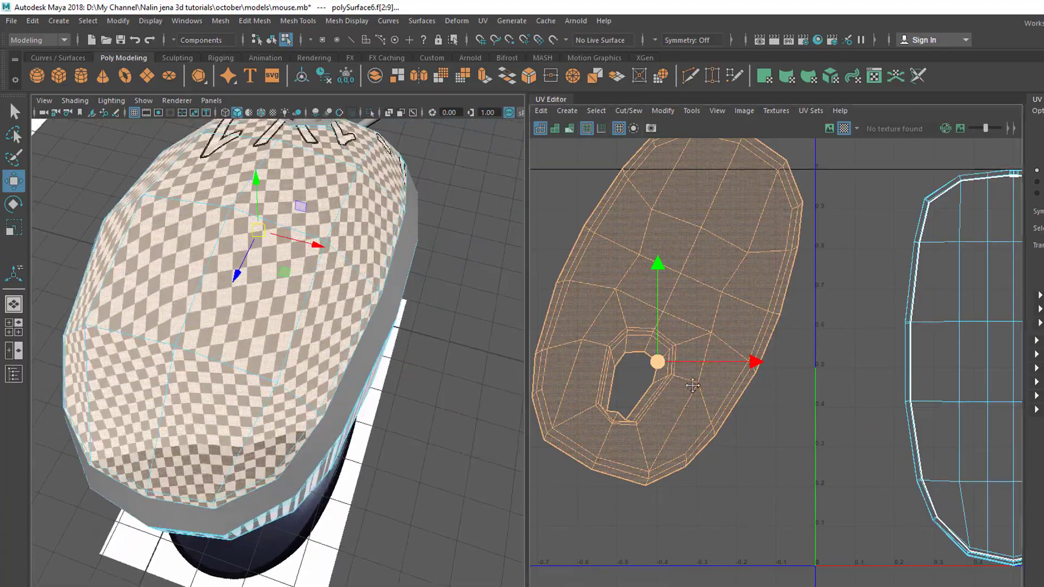
right_click_drag(619, 499, 860, 501, "alt")
right_click_drag(648, 371, 699, 415, "alt")
middle_click_drag(699, 415, 699, 429, "alt")
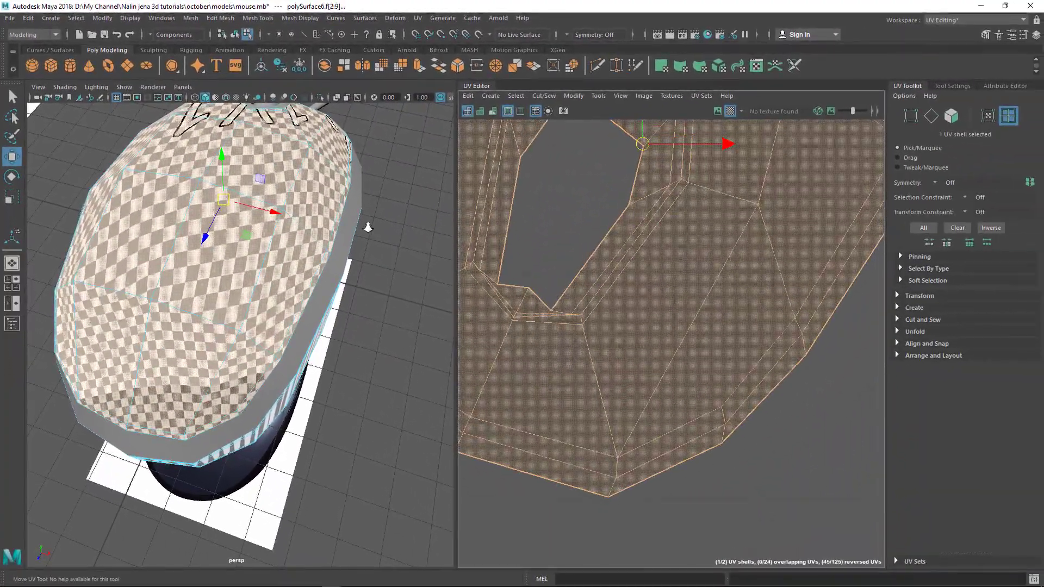
Step: Rotate the unfolded upper shell until its long axis stands vertical in the UV layout
scroll(699, 378, "down", 5)
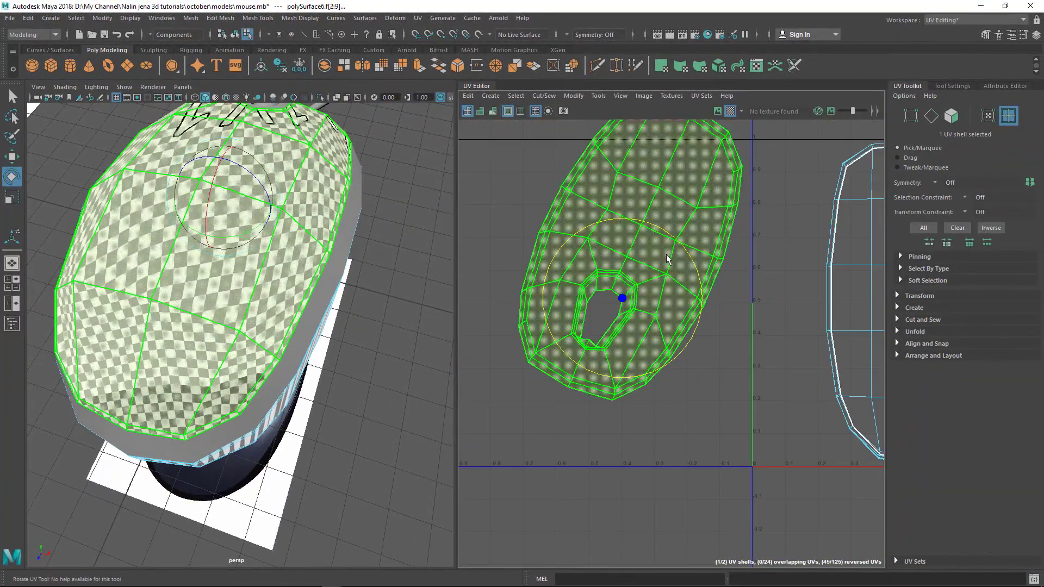
left_click_drag(679, 251, 660, 233)
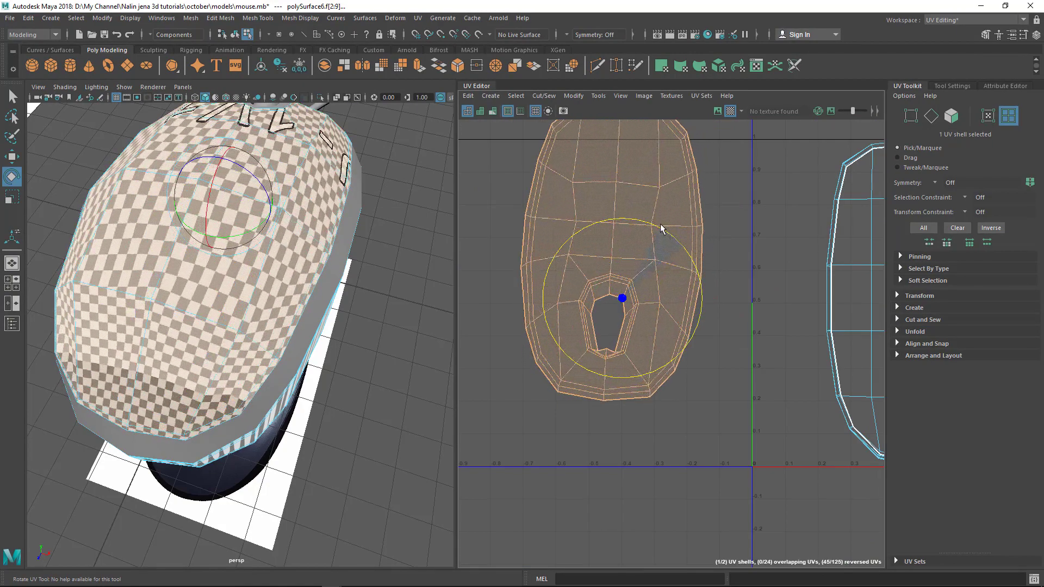
key("w")
middle_click_drag(625, 273, 624, 331, "alt")
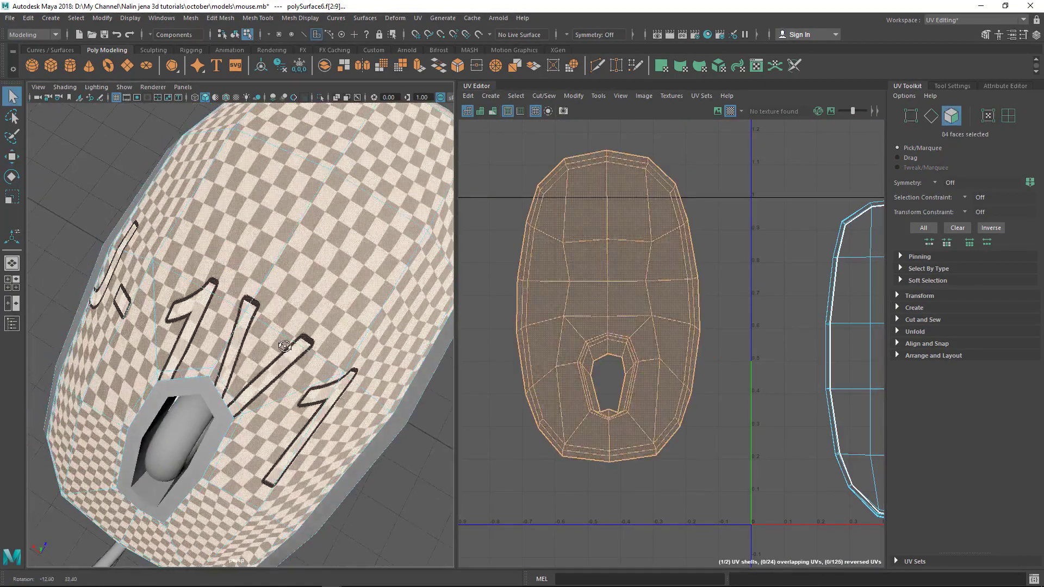
Step: Inspect the checker squares across the mouse's upper cover for remaining stretching and compare them with the unfolded shell
left_click_drag(305, 337, 239, 312, "alt")
right_click_drag(240, 312, 272, 342, "alt")
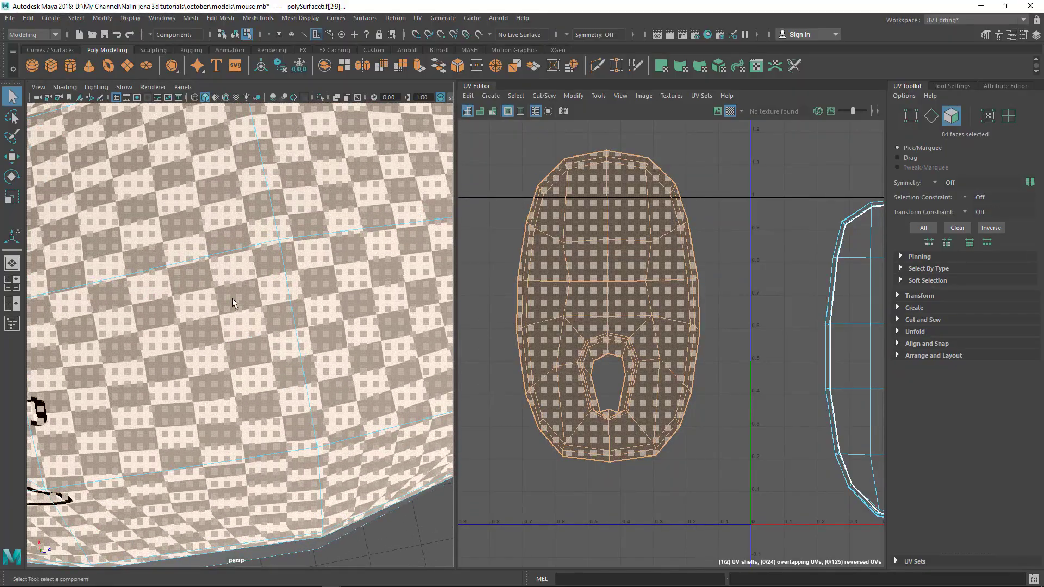
middle_click_drag(542, 316, 559, 318, "alt")
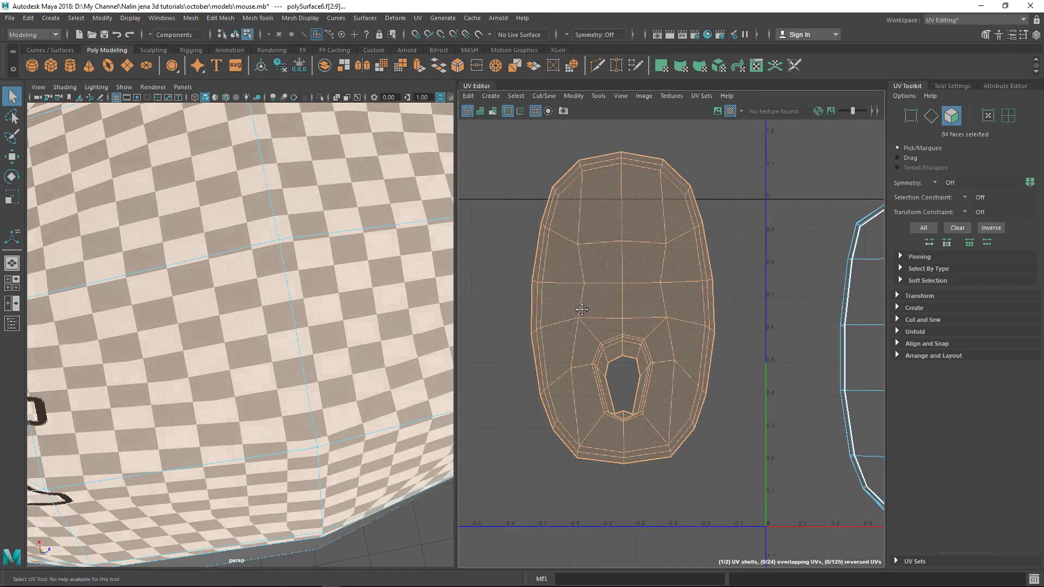
left_click_drag(173, 310, 198, 299, "alt")
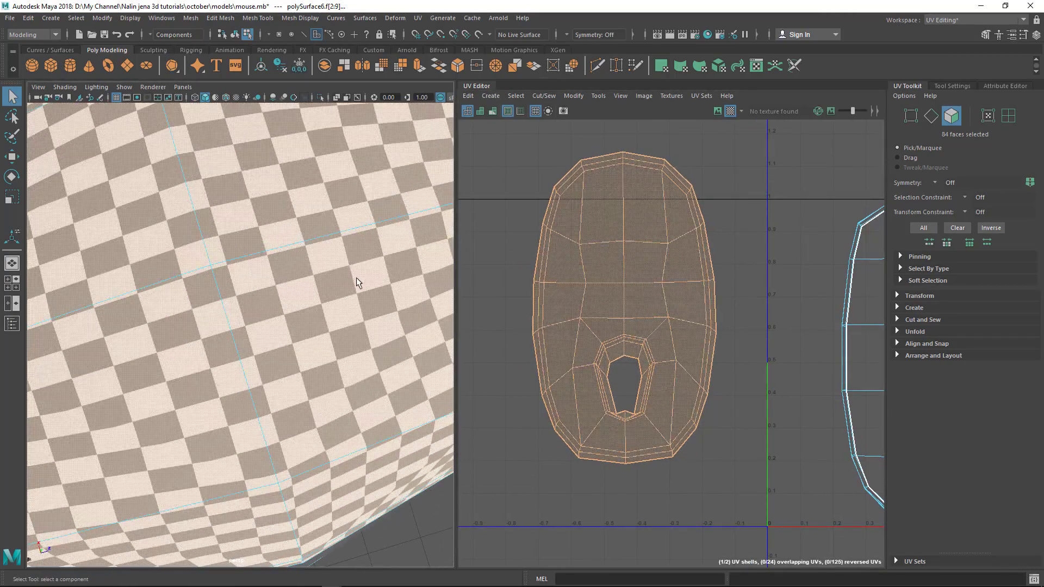
left_click_drag(357, 278, 292, 300, "alt")
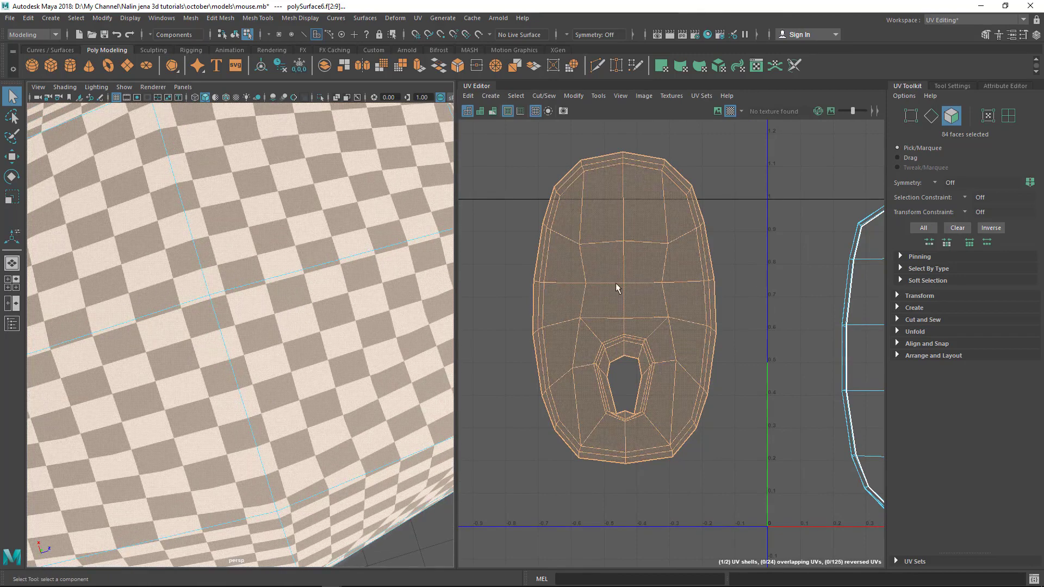
left_click_drag(249, 272, 288, 279, "alt")
scroll(231, 261, "down", 6)
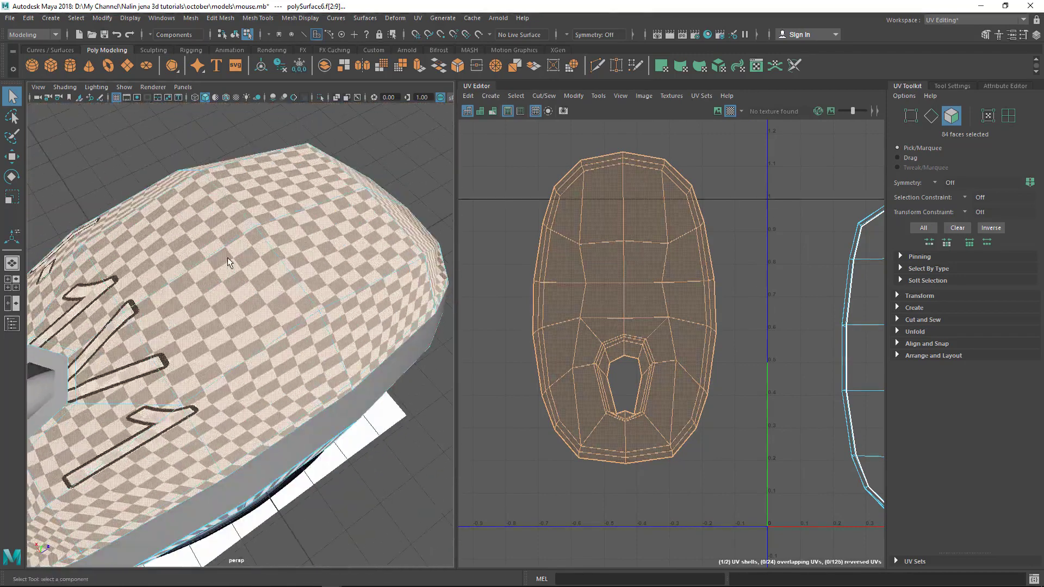
Step: Select the upper cover's UV shell and unfold it along U, followed by an unfold along V
right_click(654, 225)
left_click(573, 204)
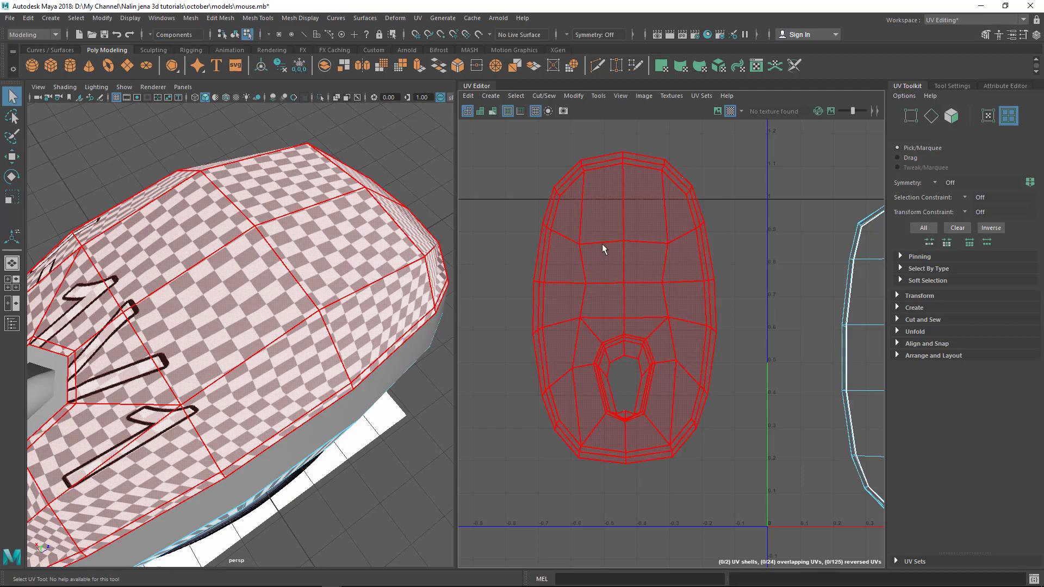
left_click(618, 218)
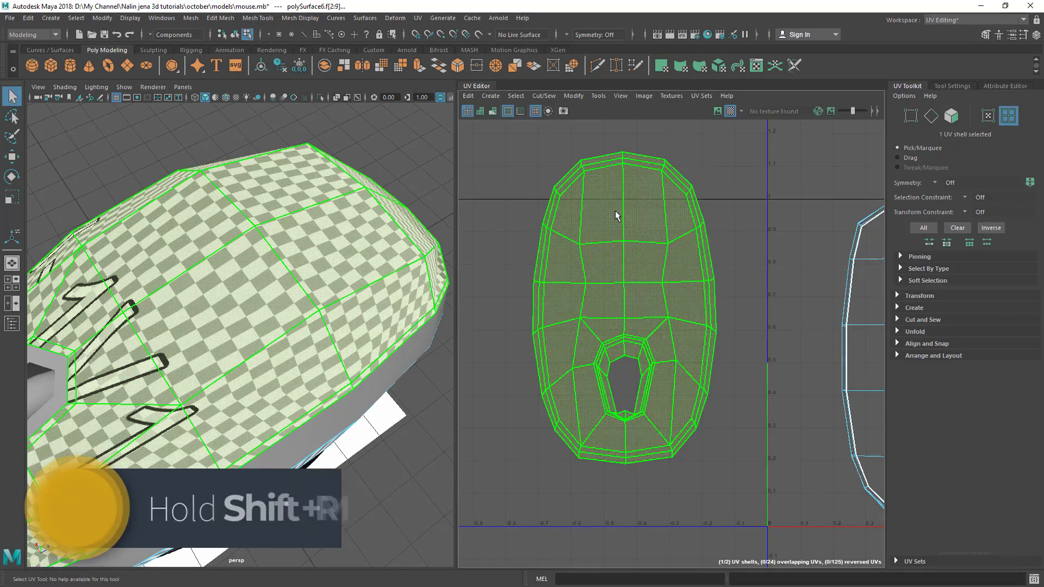
right_click(615, 214, "shift")
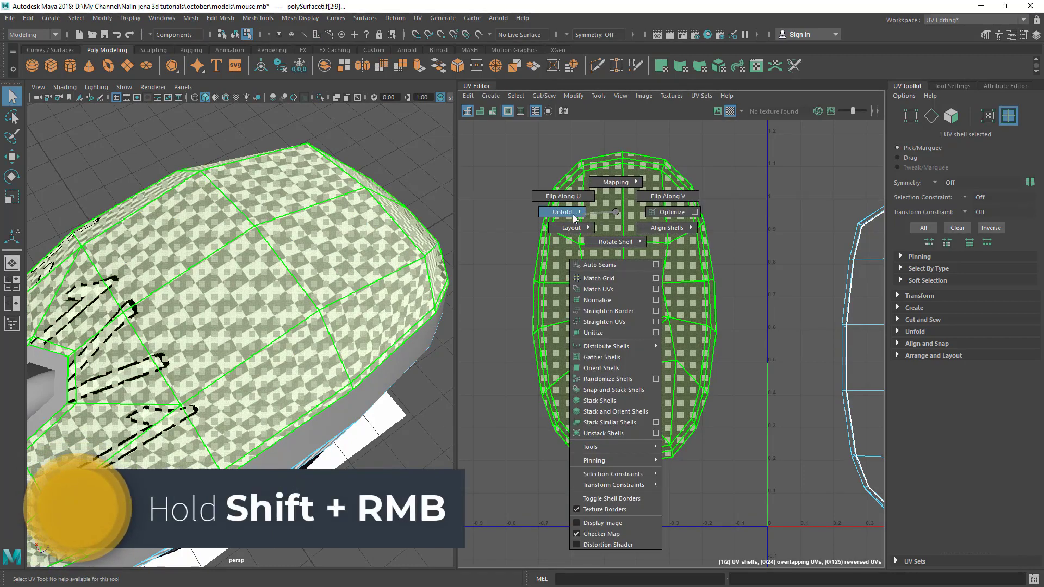
right_click_drag(573, 218, 502, 232, "shift")
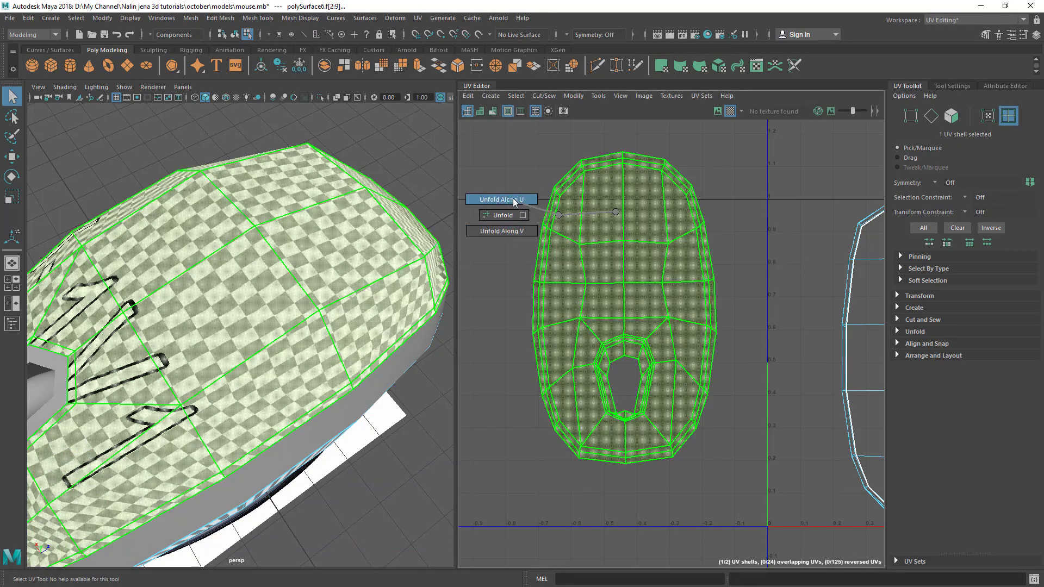
right_click_drag(517, 199, 517, 199, "shift")
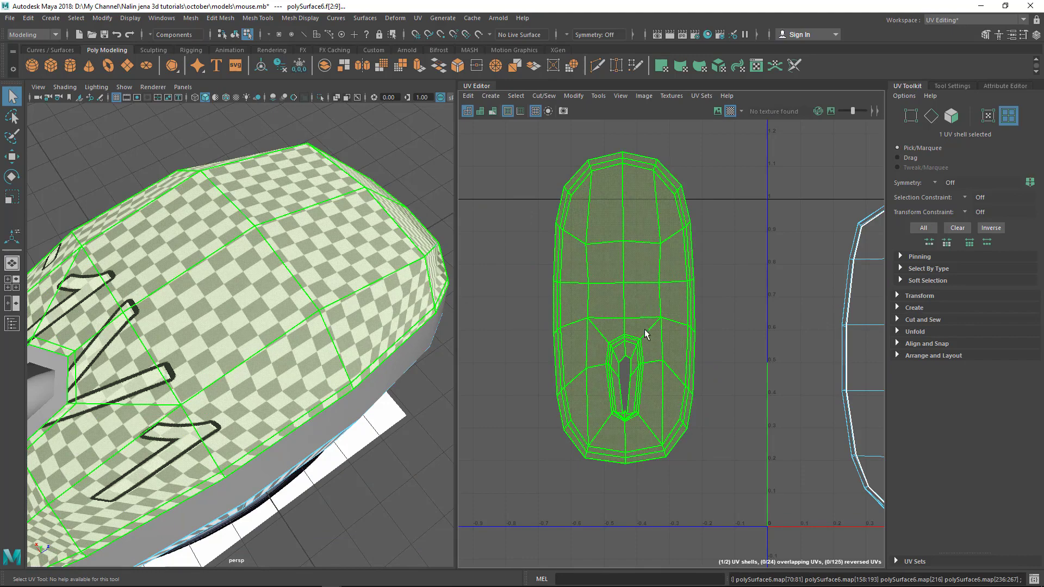
right_click_drag(598, 237, 505, 239, "shift")
right_click_drag(439, 266, 440, 266, "shift")
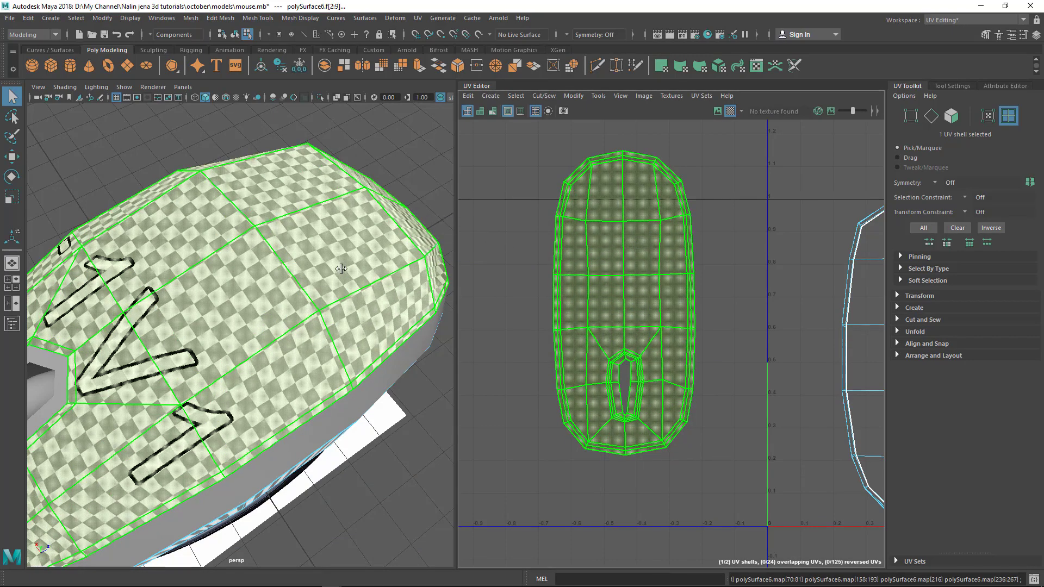
Step: Inspect the checker pattern on the upper cover from the rear, sides and front, returning the mesh to object mode
left_click_drag(341, 268, 124, 264, "alt")
left_click_drag(224, 298, 210, 288, "alt")
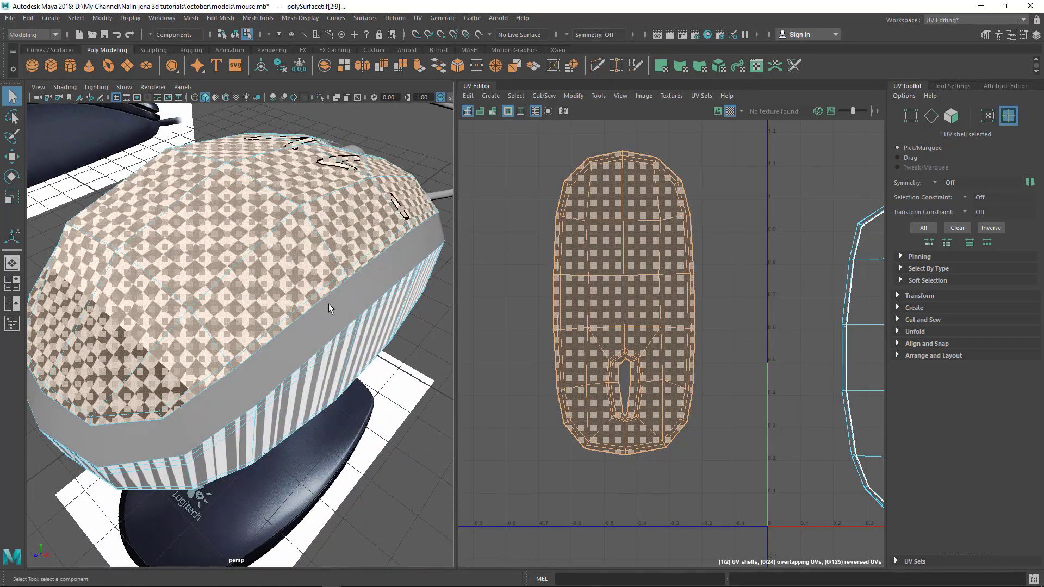
left_click_drag(328, 304, 188, 322, "alt")
scroll(235, 326, "down", 5)
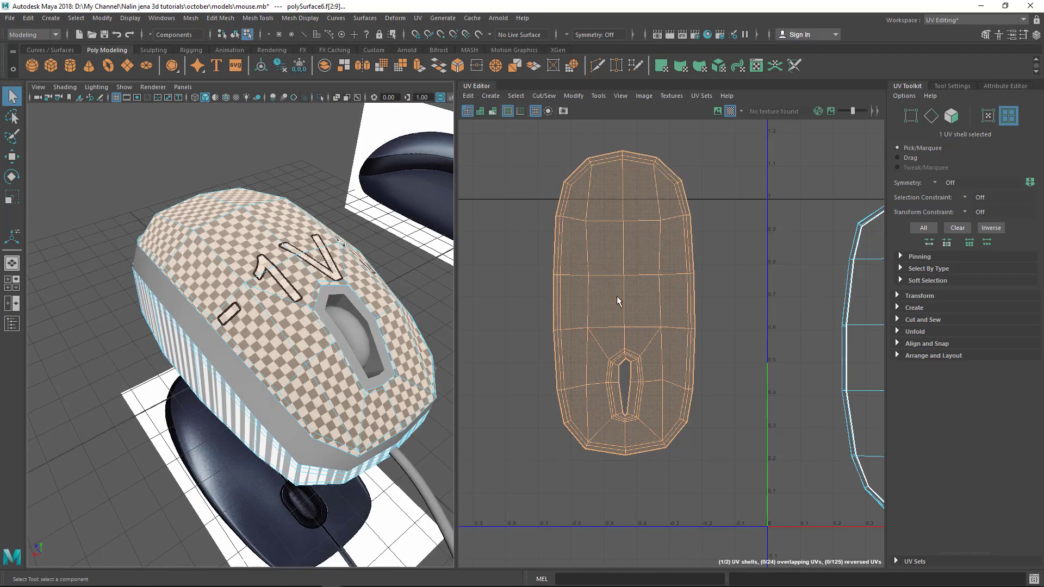
middle_click_drag(661, 286, 661, 282, "alt")
left_click_drag(337, 335, 185, 325, "alt")
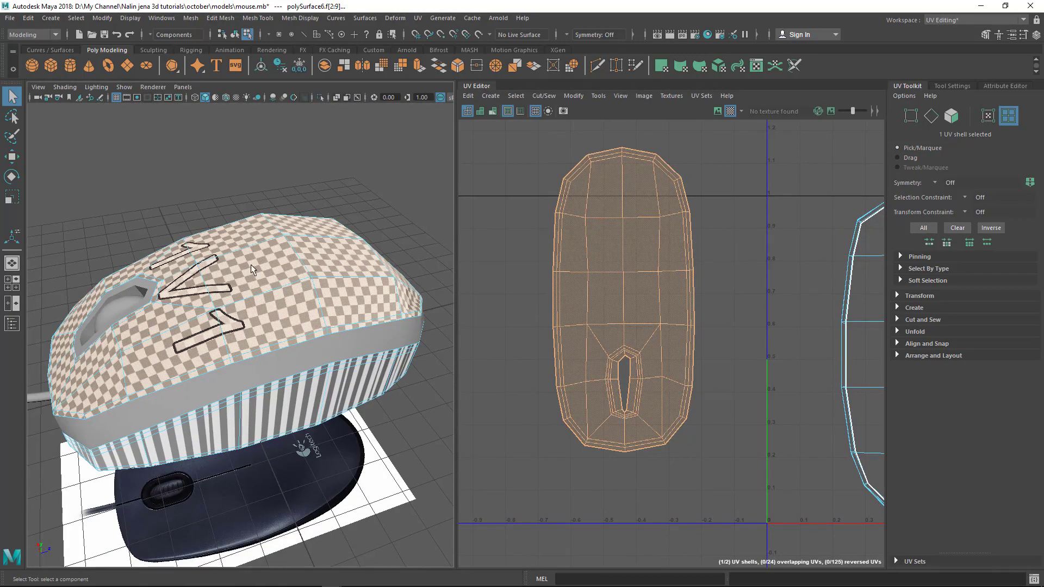
right_click_drag(250, 264, 304, 249)
left_click_drag(305, 249, 376, 343, "alt")
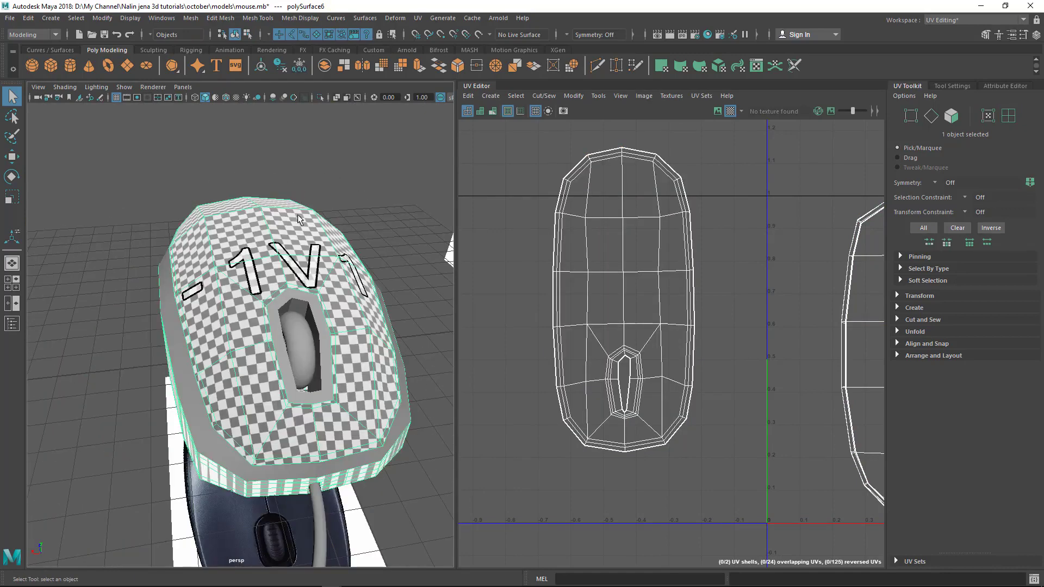
left_click_drag(298, 215, 427, 298, "alt")
left_click_drag(301, 303, 362, 294, "alt")
Step: Select the lower body's UV shell and unfold it with Unfold
middle_click_drag(848, 348, 595, 277, "alt")
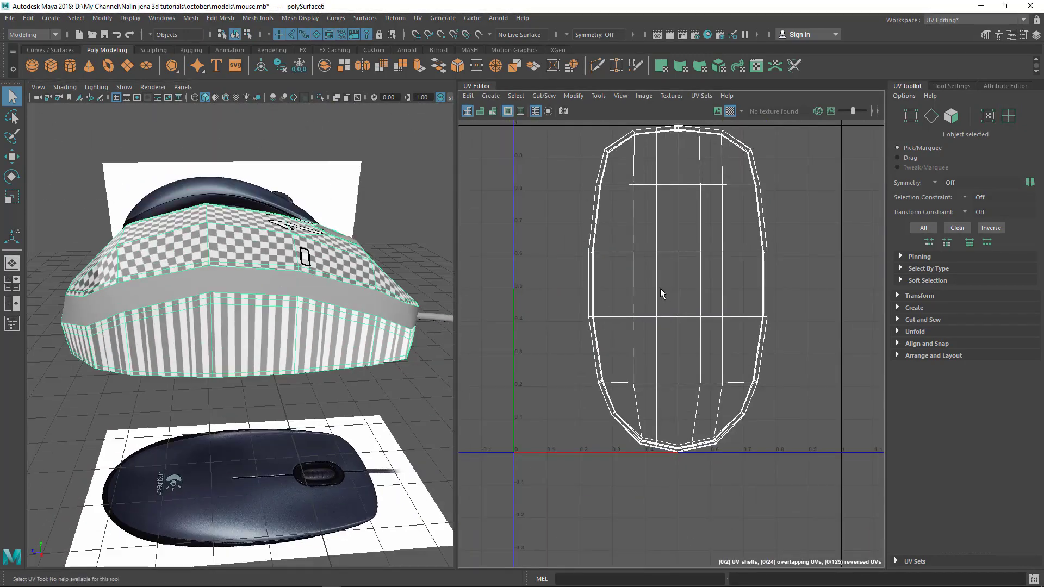
right_click(663, 249)
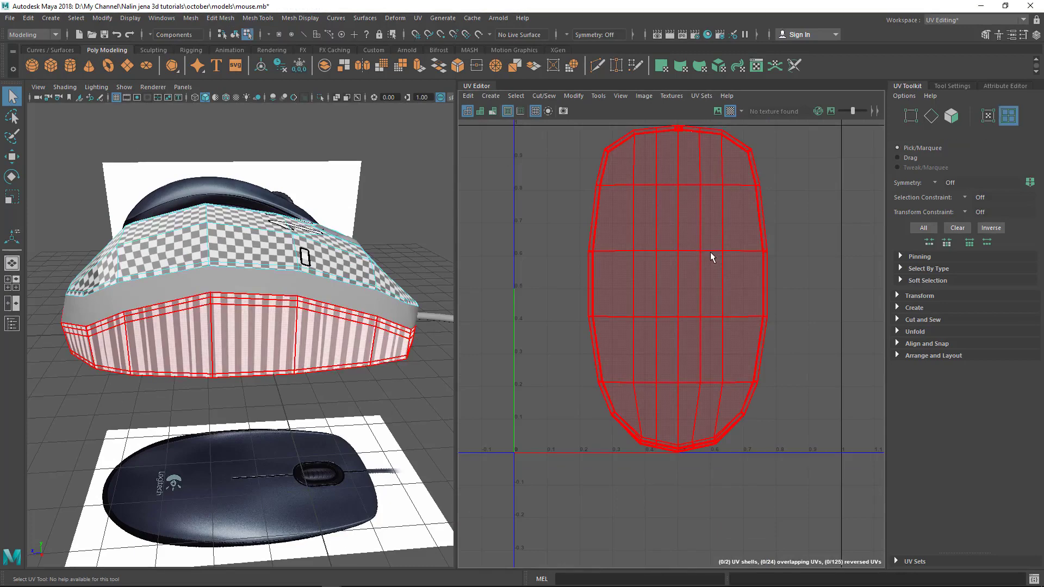
left_click(710, 253)
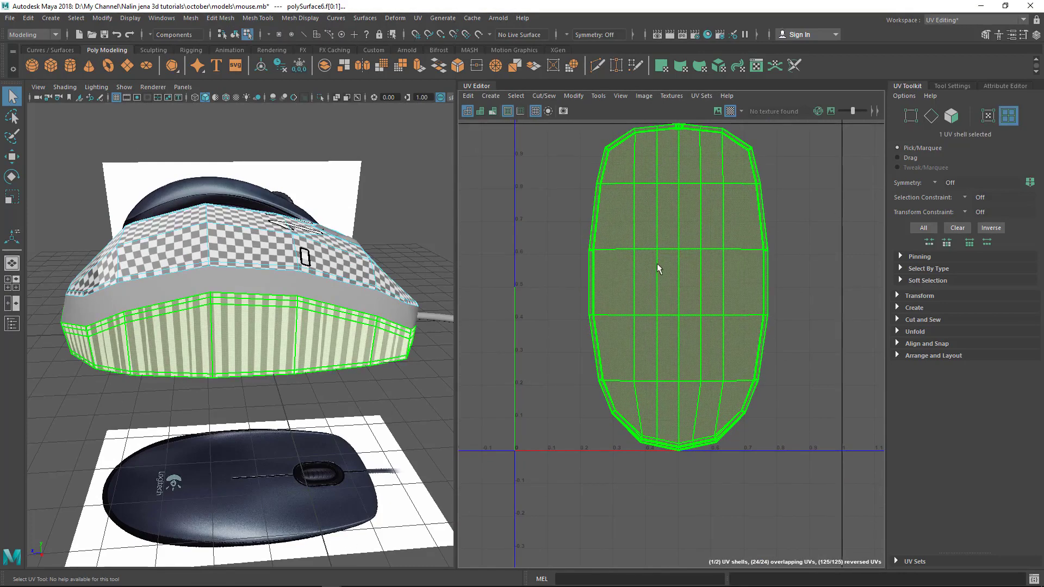
right_click_drag(682, 220, 647, 220, "shift")
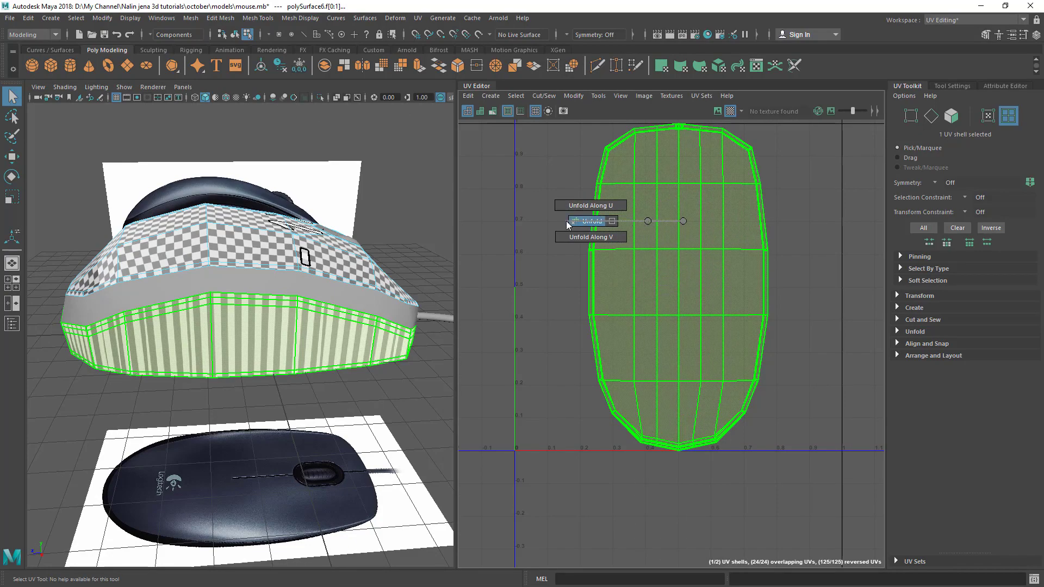
right_click_drag(566, 220, 566, 220, "shift")
Step: Inspect the unfolded checker pattern around the lower body and return the mesh to object mode
left_click_drag(282, 305, 183, 304, "alt")
middle_click_drag(670, 345, 658, 366, "alt")
left_click_drag(255, 305, 327, 333, "alt")
middle_click_drag(328, 333, 345, 335, "alt")
mouse_move(345, 335)
left_mouse_down("alt")
mouse_move(370, 357)
mouse_move(361, 340)
left_mouse_up("alt")
right_click_drag(329, 310, 355, 289)
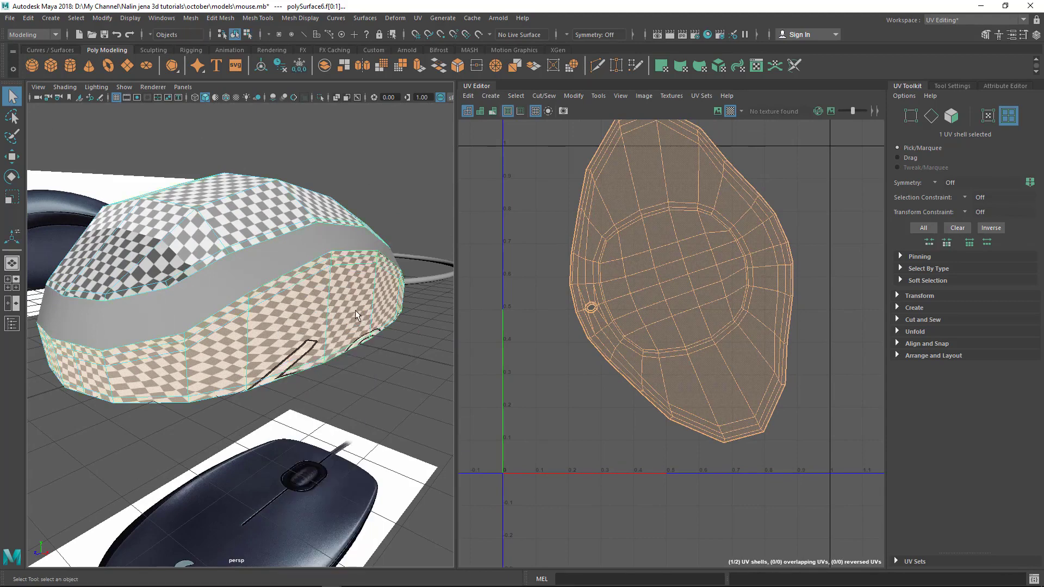
Step: Hide the checker map and examine the mouse body's edges along the sides and underside in shaded display
key("4")
left_click(393, 384)
key("5")
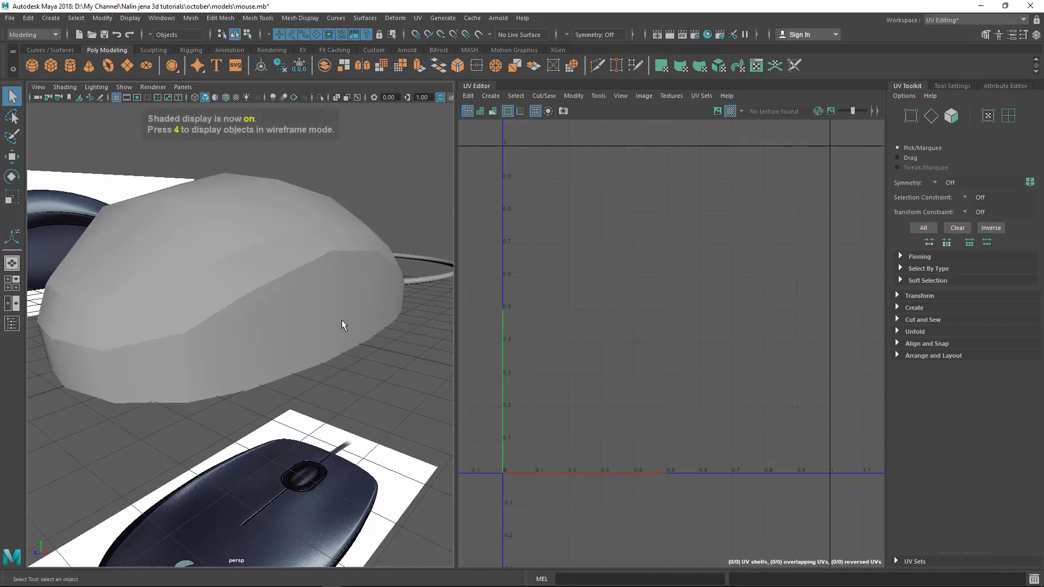
left_click(340, 324)
left_click(730, 112)
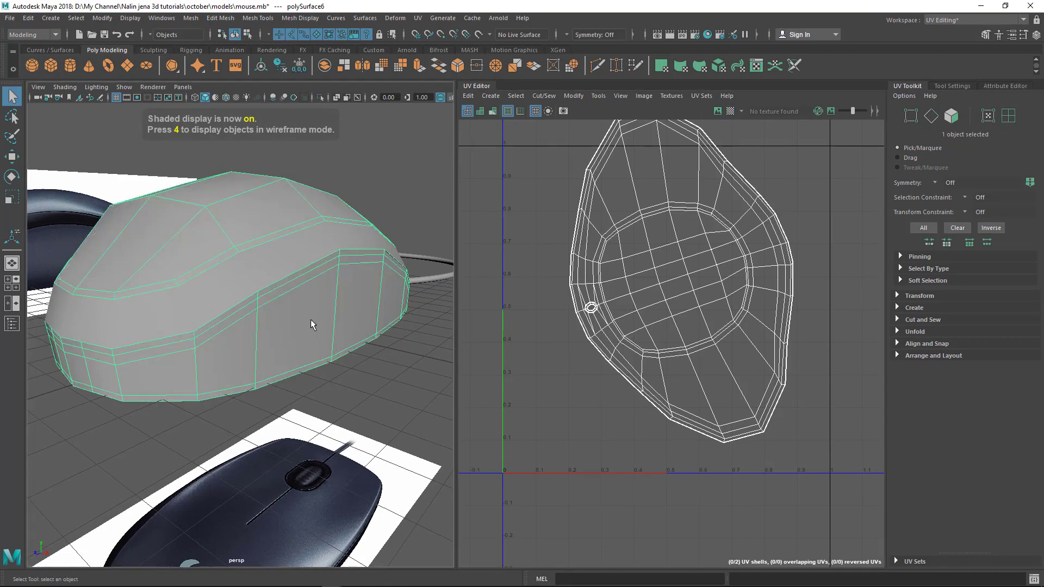
left_click(363, 370)
left_click(329, 324)
left_click_drag(330, 326, 357, 332, "alt")
left_click_drag(356, 276, 374, 276, "alt")
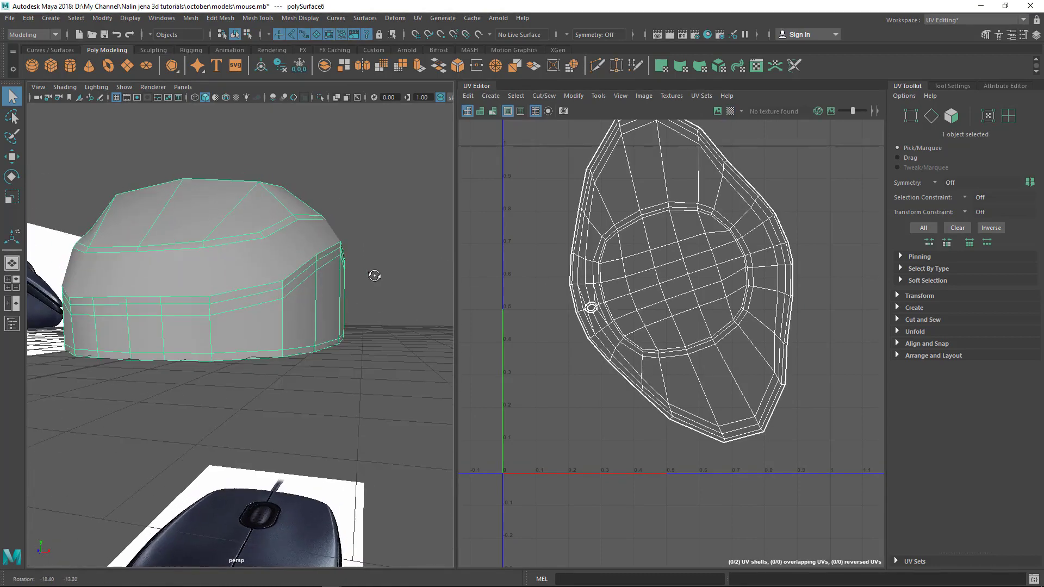
left_click_drag(346, 338, 364, 340, "alt")
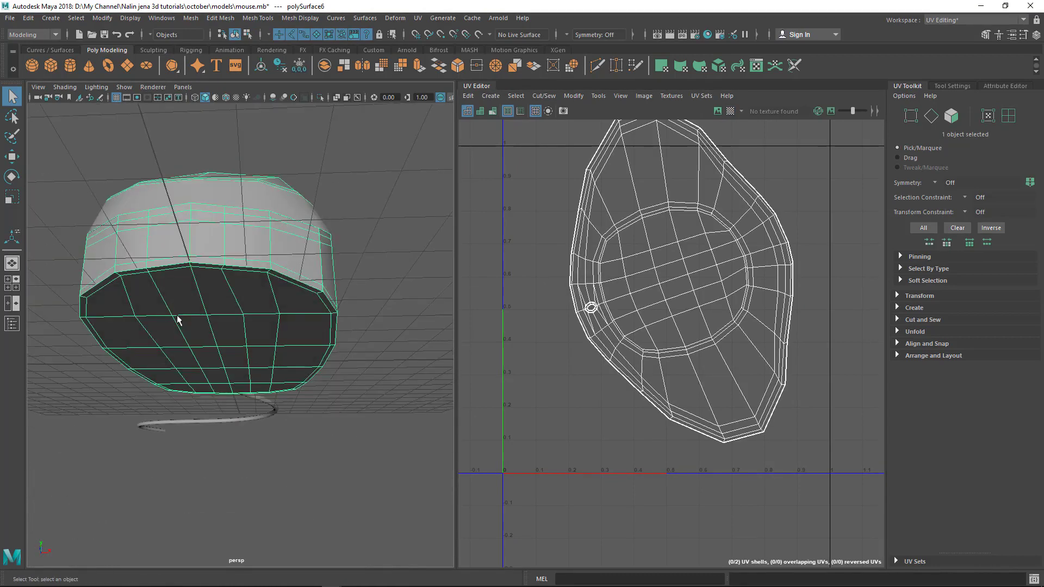
left_click_drag(178, 319, 337, 326, "alt")
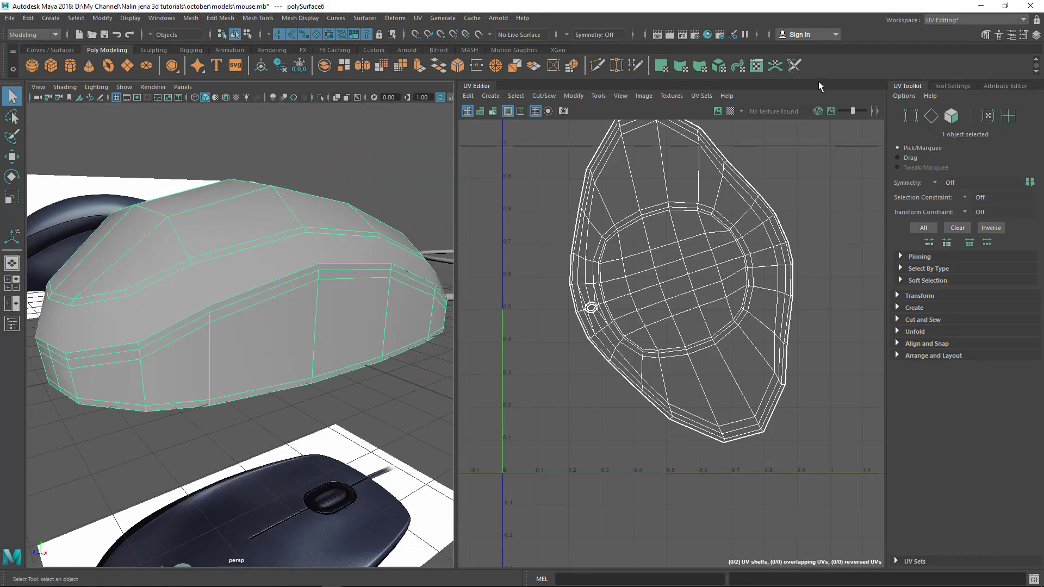
Step: Show the checker map again and inspect its distortion across the lower side walls and underside
left_click(729, 111)
left_click_drag(280, 343, 211, 277, "alt")
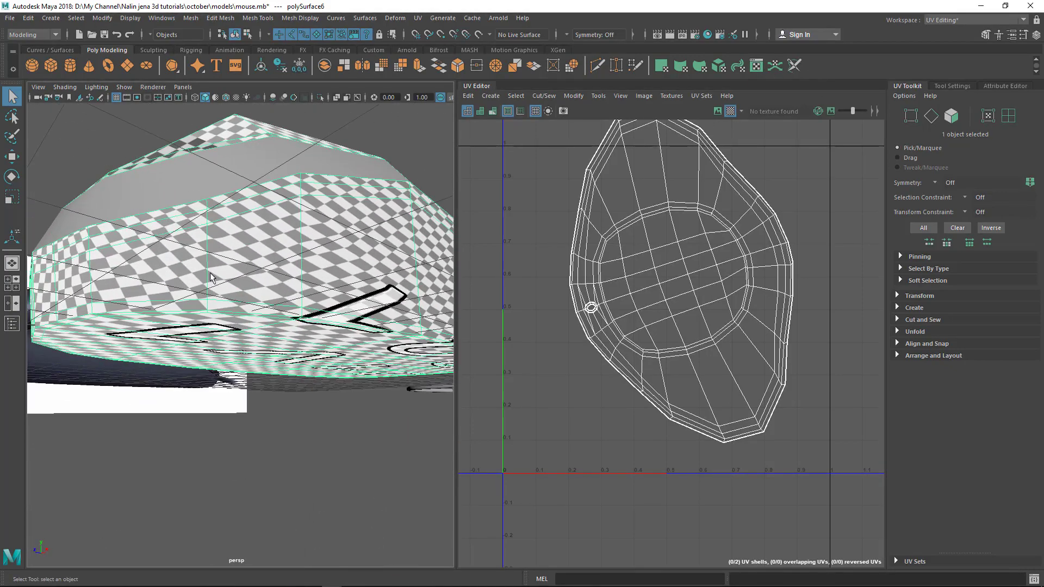
left_click_drag(356, 283, 241, 309, "alt")
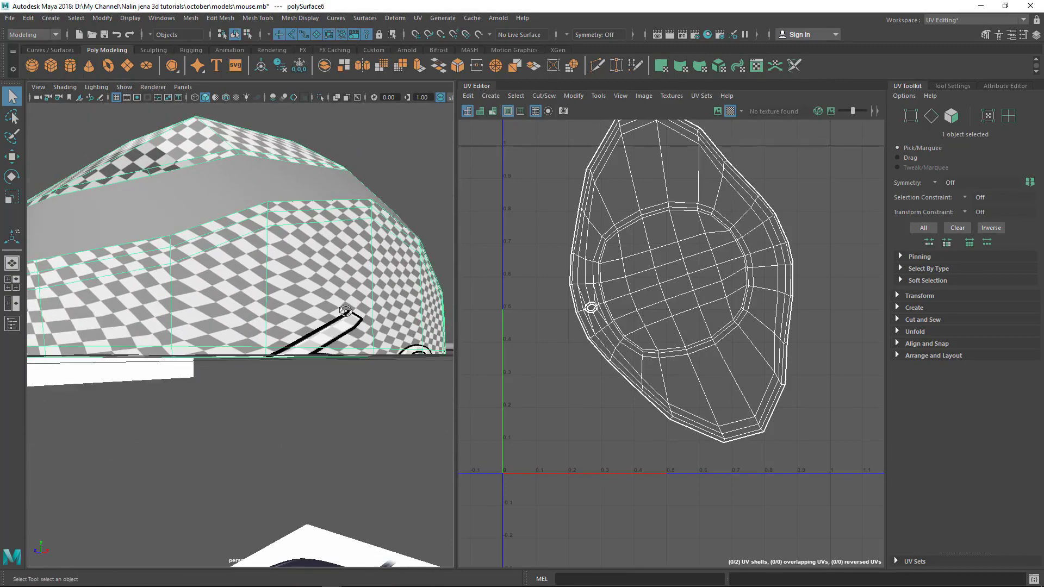
left_click_drag(345, 311, 391, 326, "alt")
scroll(312, 296, "down", 6)
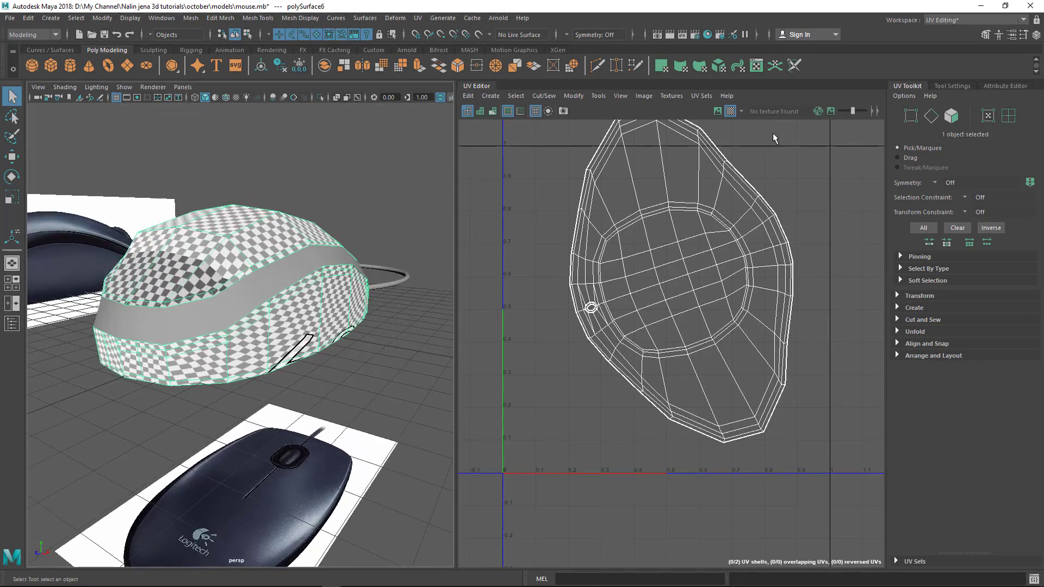
Step: Hide the checker map, select the edge loop around the mouse's underside and cut the UVs along it
left_click(729, 111)
mouse_move(272, 256)
left_mouse_down("alt")
mouse_move(268, 244)
mouse_move(286, 275)
mouse_move(280, 264)
left_mouse_up("alt")
right_click(281, 263)
left_click(280, 232)
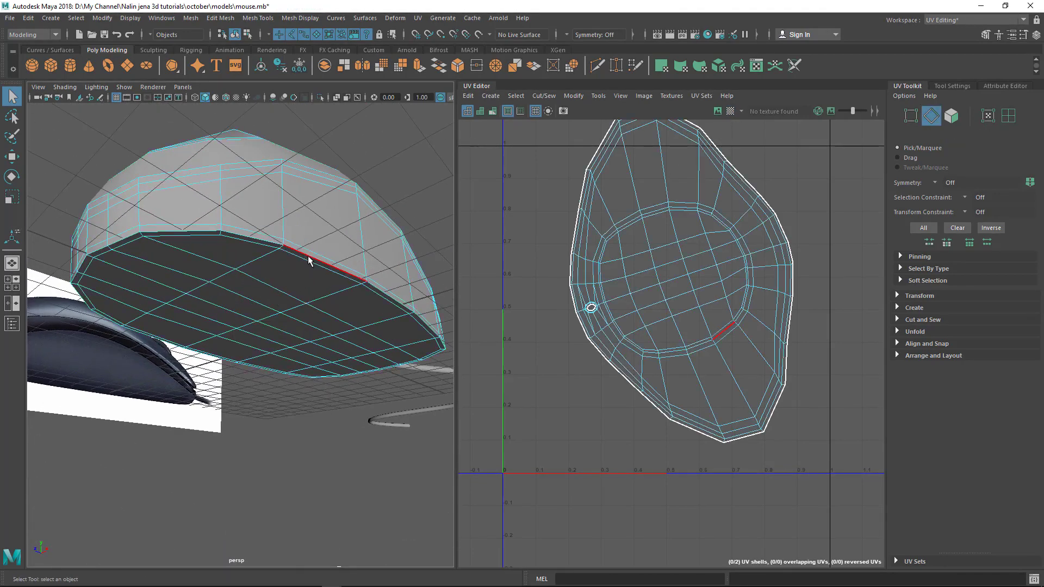
double_click(307, 259)
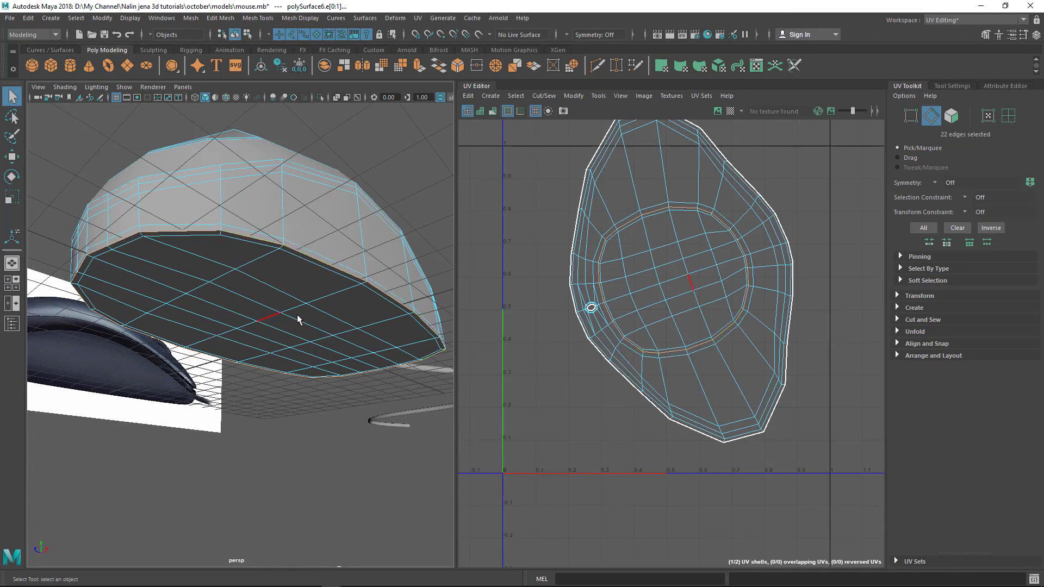
left_click_drag(297, 314, 182, 229, "alt")
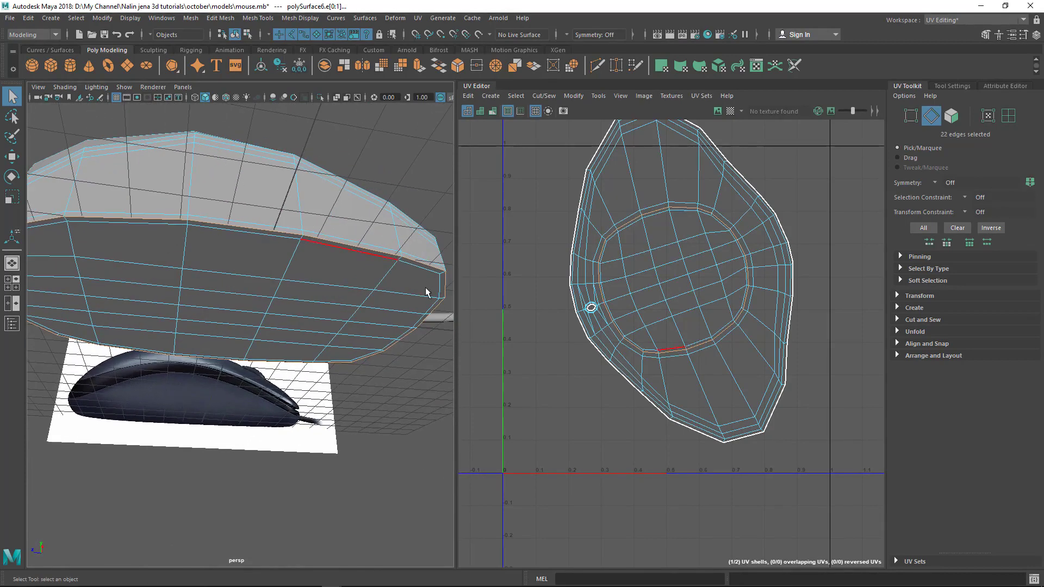
left_click_drag(260, 311, 308, 320, "alt")
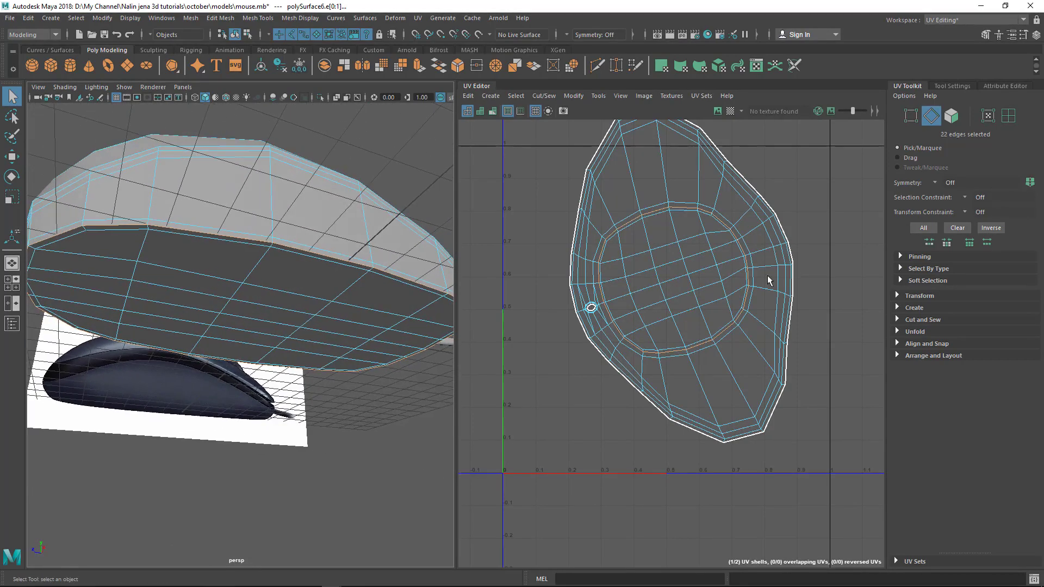
left_click(543, 97)
left_click(564, 155)
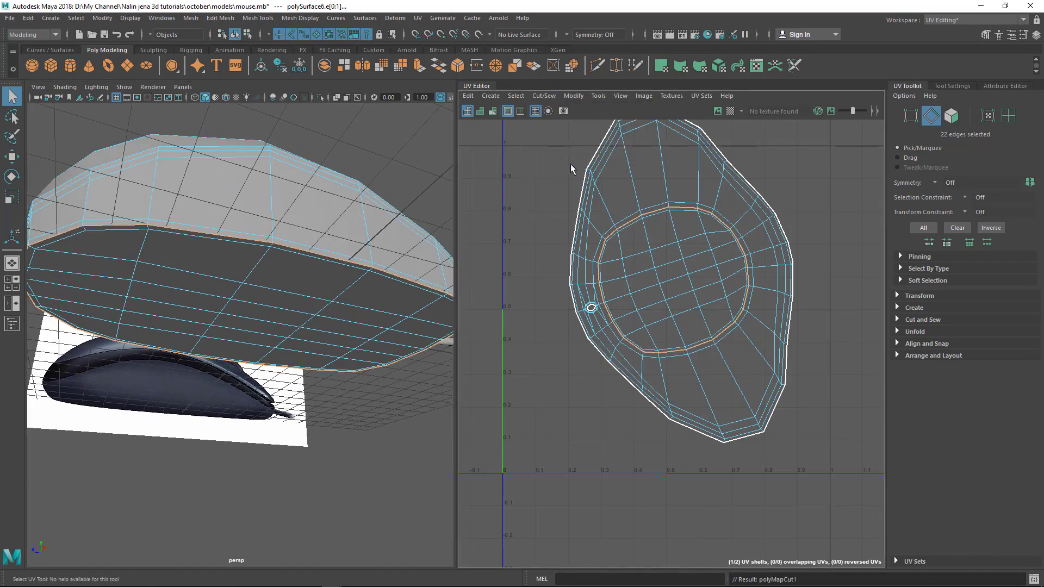
Step: Select the cut-out underside UV shell and move it out of the ring-shaped lower body shell to empty space near the UV origin
right_click_drag(675, 259, 608, 244)
left_click(674, 267)
key("w")
scroll(679, 297, "down", 3)
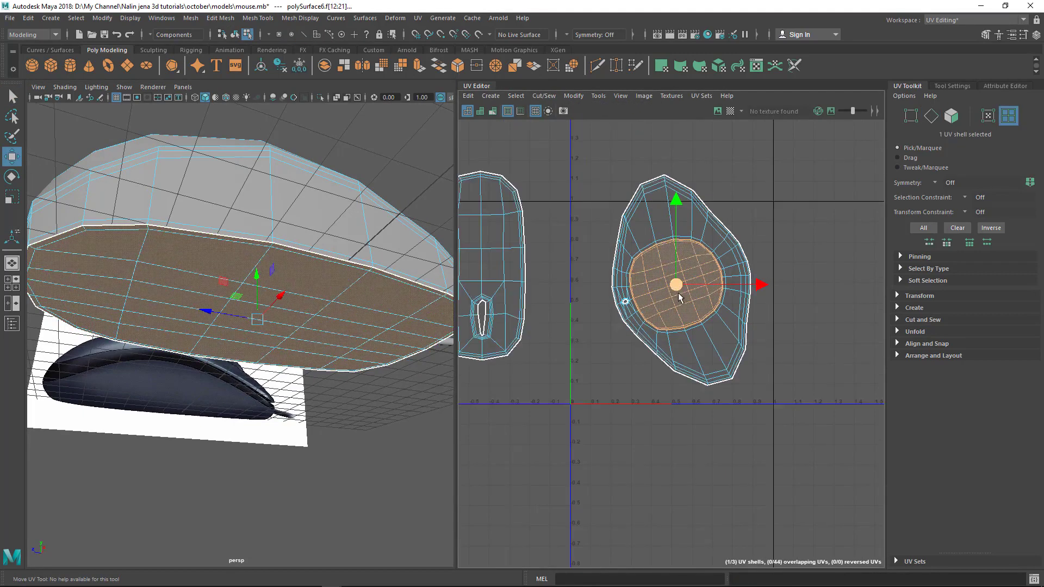
scroll(678, 293, "down", 1)
left_click_drag(678, 288, 598, 396)
middle_click_drag(598, 396, 649, 321, "alt")
Step: Unfold the separated underside UV shell with Unfold and flip it along U
left_click_drag(254, 309, 333, 378, "alt")
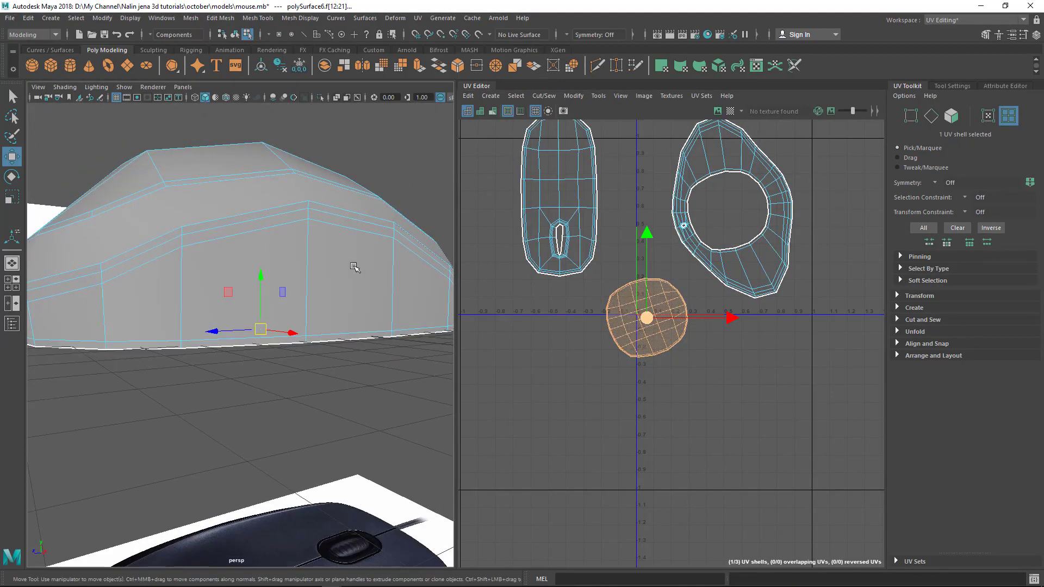
left_click_drag(332, 287, 284, 274, "alt")
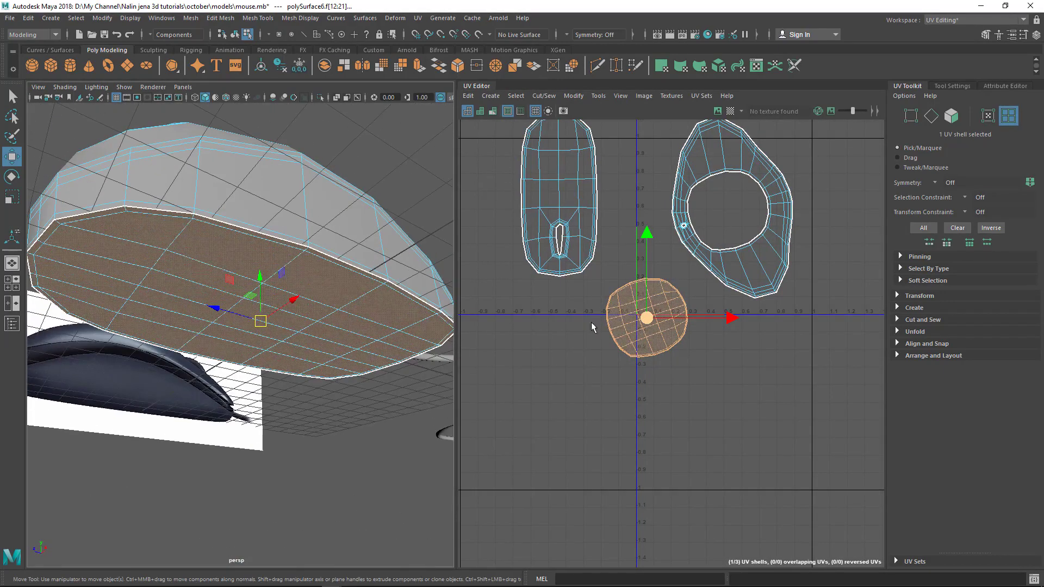
middle_click_drag(629, 363, 639, 346, "alt")
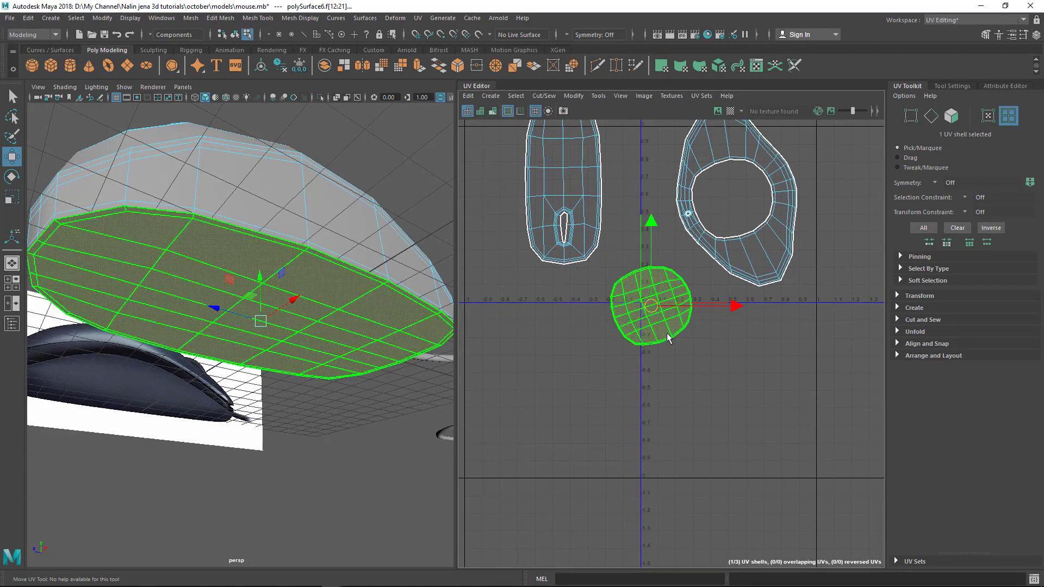
right_click_drag(657, 243, 597, 253, "shift")
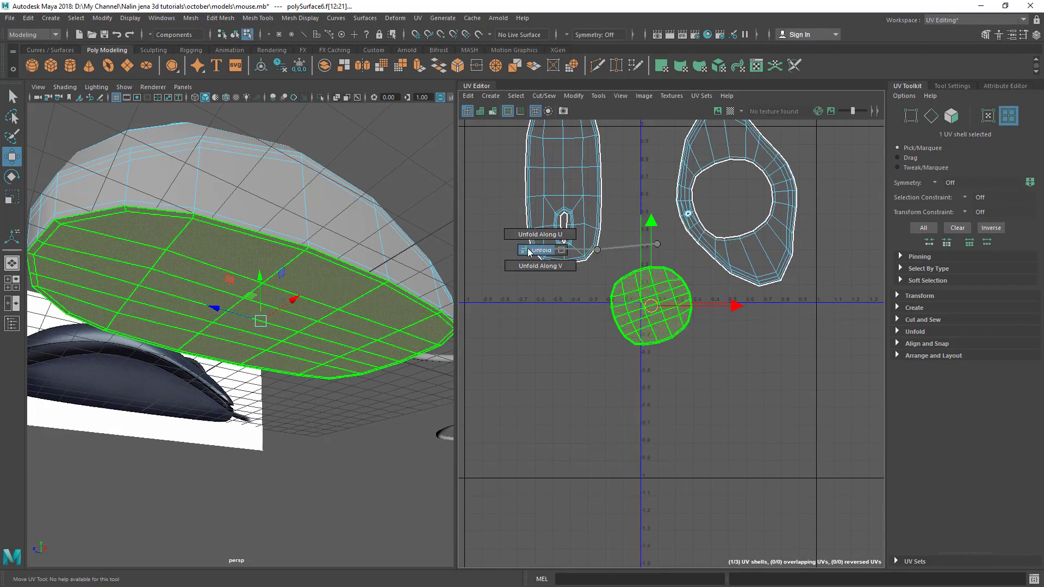
right_click_drag(528, 251, 529, 251, "shift")
right_click_drag(690, 243, 677, 283, "shift")
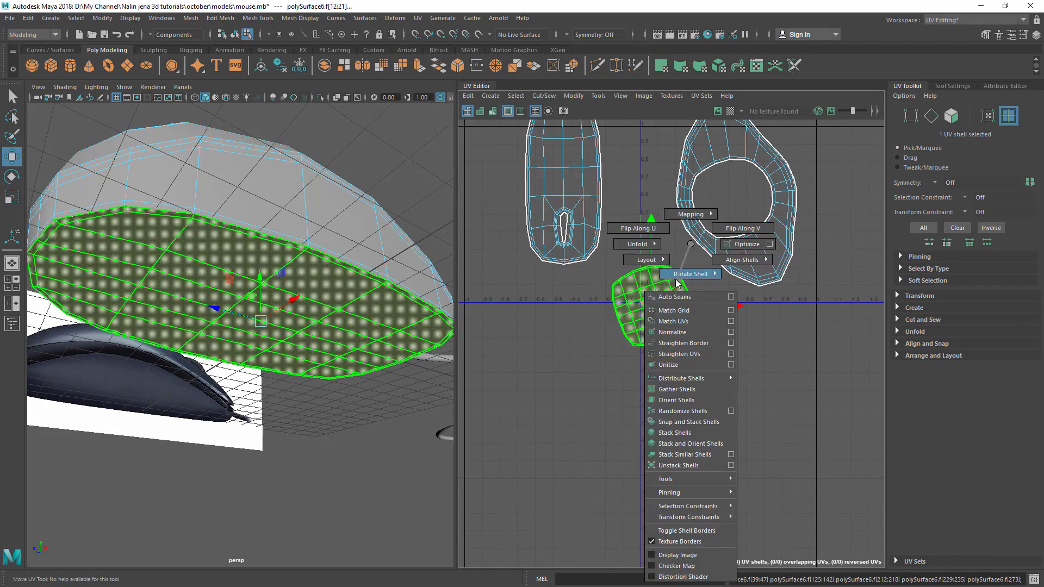
right_click_drag(643, 231, 643, 232, "shift")
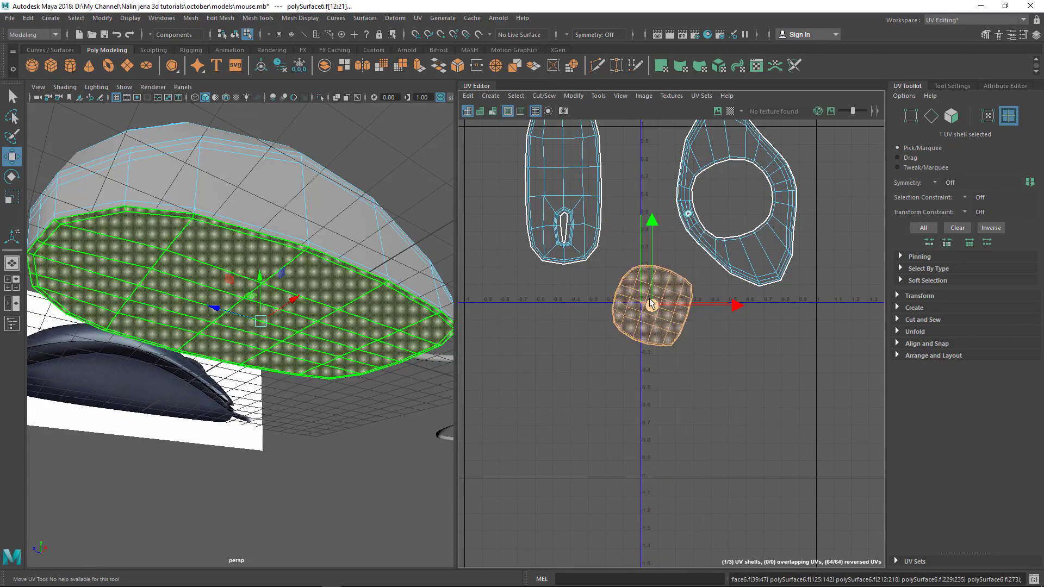
Step: Unfold the underside UV shell again and show the checker map to check the squares across the mouse's underside
right_click_drag(651, 304, 549, 272, "shift")
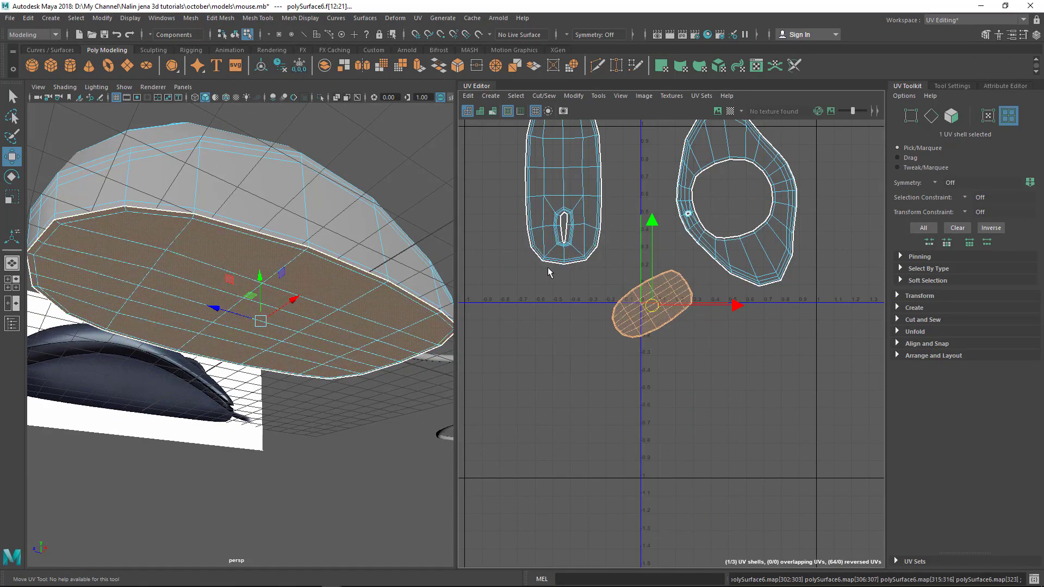
left_click_drag(351, 333, 334, 288, "alt")
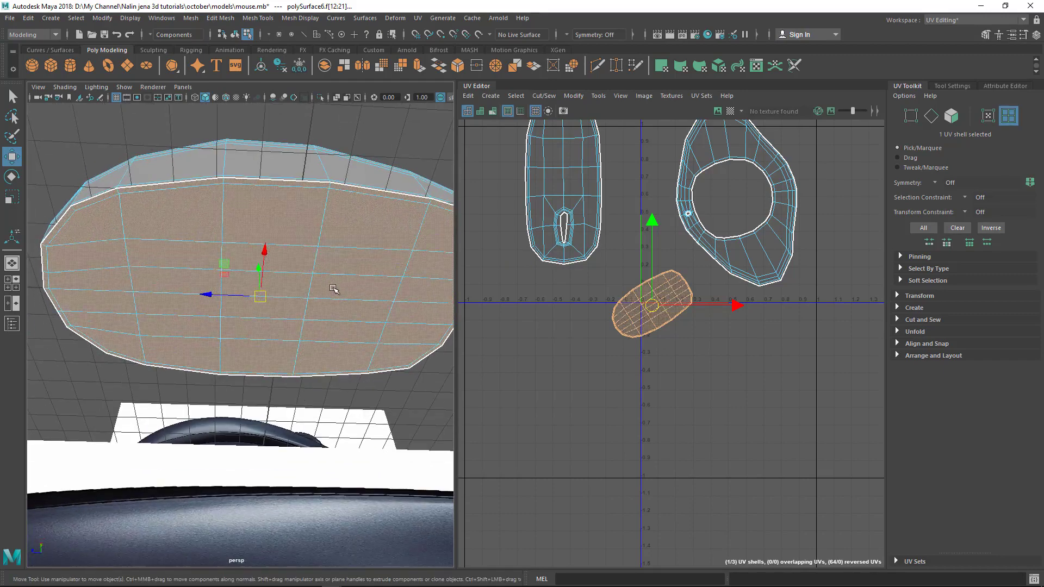
left_click(730, 112)
left_click_drag(249, 325, 415, 340, "alt")
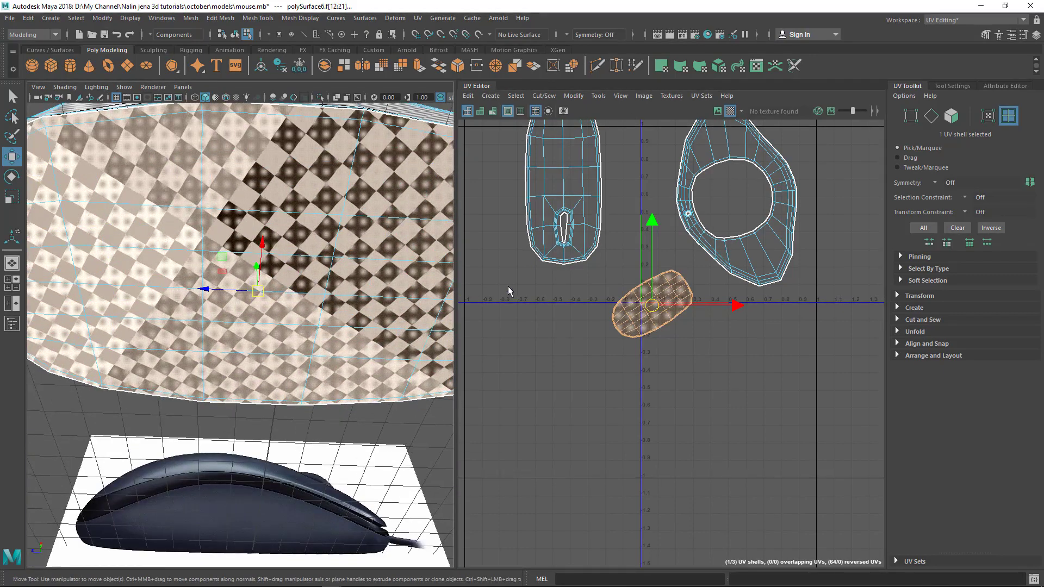
Step: Rotate the underside UV shell until its long side is horizontal and move it directly beneath the upper body shell
key("e")
left_click_drag(683, 233, 707, 269)
key("w")
left_click_drag(302, 216, 315, 372, "alt")
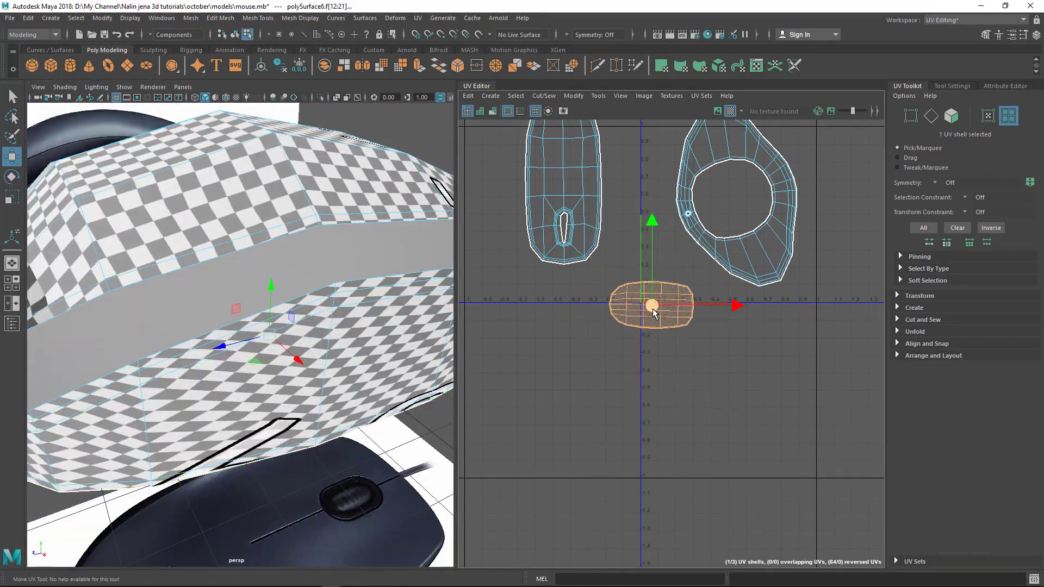
left_click_drag(653, 308, 560, 312)
Step: Select the ring-shaped side wall UV shell and unfold it to even out its checker squares
key("q")
middle_click_drag(731, 228, 700, 266, "alt")
left_click(694, 200)
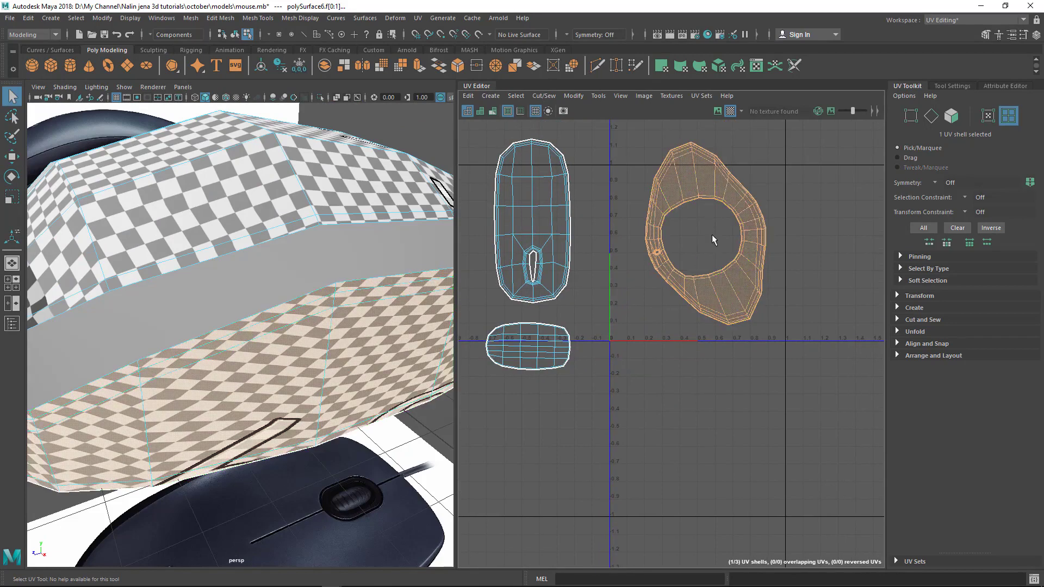
right_click_drag(706, 185, 652, 188, "shift")
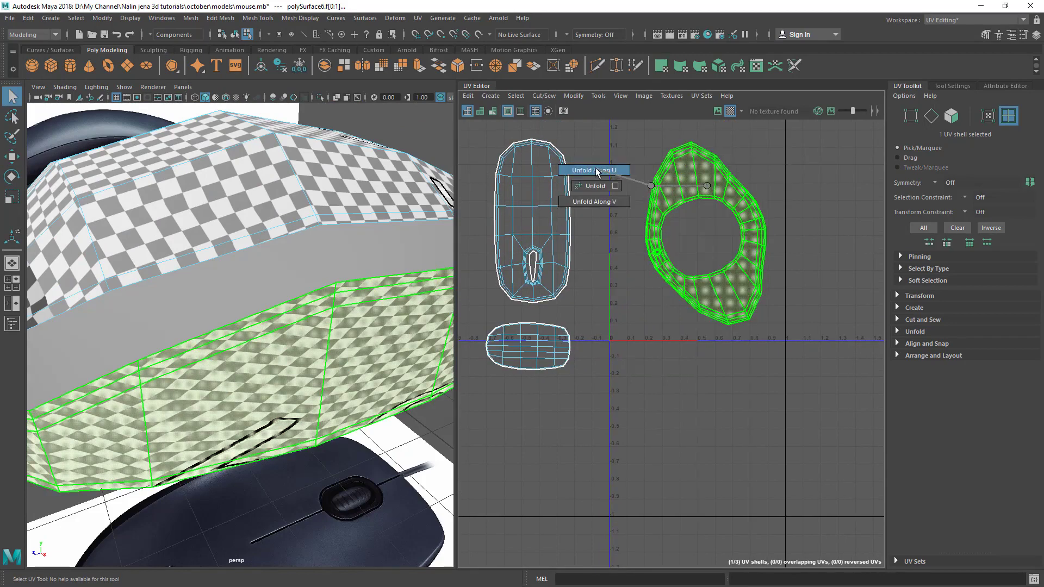
right_click_drag(595, 170, 595, 170, "shift")
right_click_drag(697, 177, 628, 182, "shift")
right_click_drag(709, 194, 579, 216, "shift")
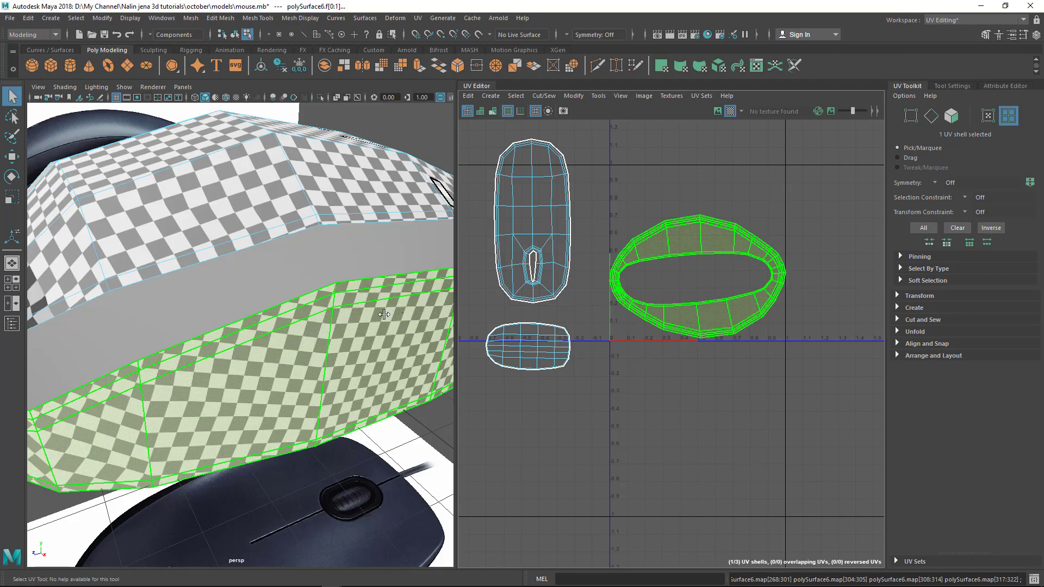
Step: Return to object selection and inspect the checker map on the mouse body's side walls and upper shell from all around
scroll(276, 324, "down", 5)
left_click_drag(277, 324, 276, 289, "alt")
right_click_drag(277, 263, 328, 239)
left_click_drag(321, 273, 319, 365, "alt")
scroll(305, 340, "down", 4)
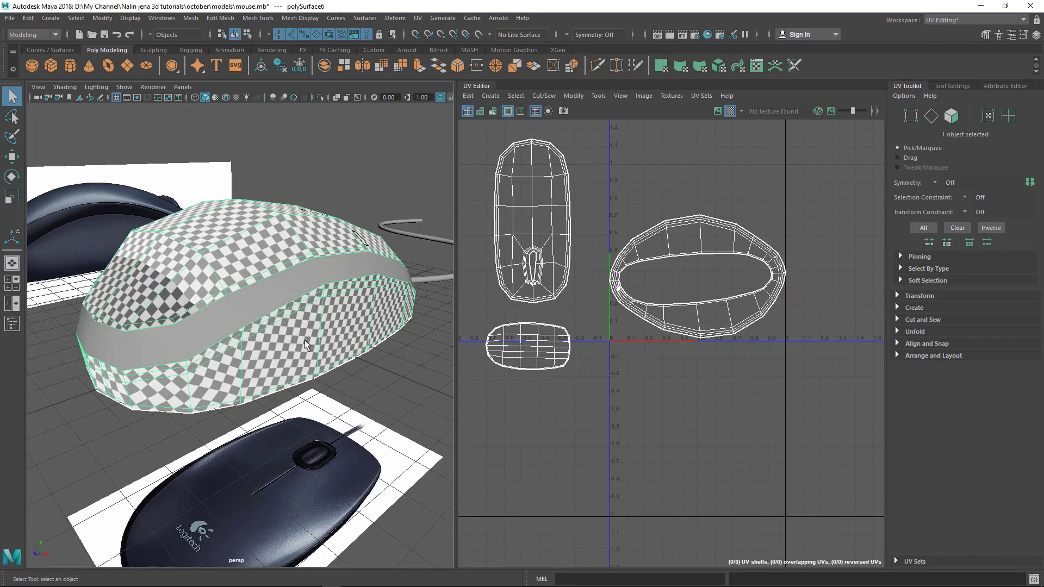
left_click_drag(255, 354, 288, 341, "alt")
left_click_drag(309, 336, 257, 364, "alt")
middle_click_drag(225, 327, 258, 283, "alt")
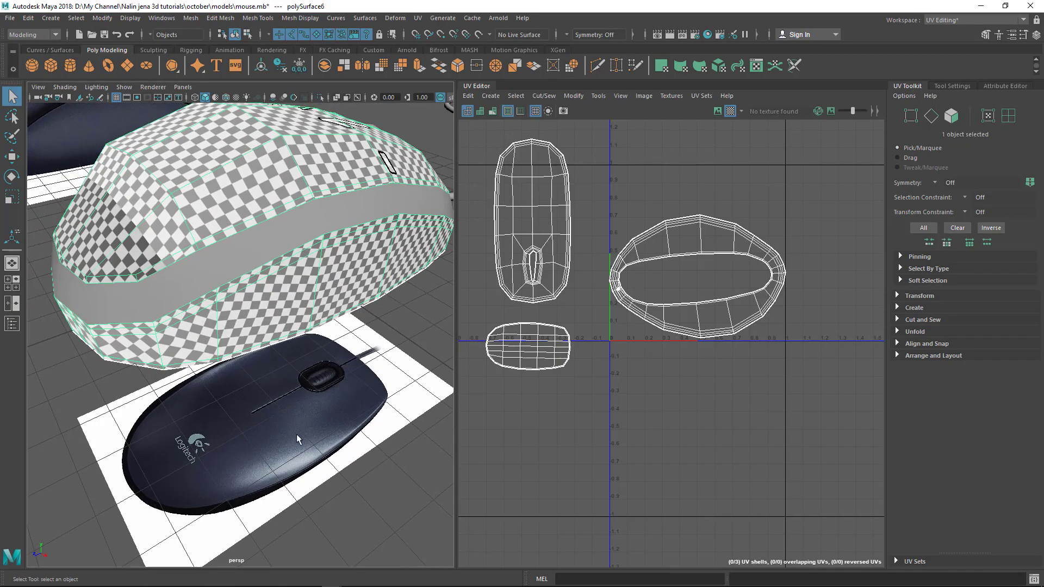
left_click_drag(306, 434, 302, 281, "alt")
left_click_drag(282, 318, 243, 313, "alt")
right_click_drag(243, 314, 204, 304, "alt")
mouse_move(204, 305)
left_mouse_down("alt")
mouse_move(384, 282)
mouse_move(253, 271)
mouse_move(215, 304)
left_mouse_up("alt")
right_click_drag(214, 304, 246, 313, "alt")
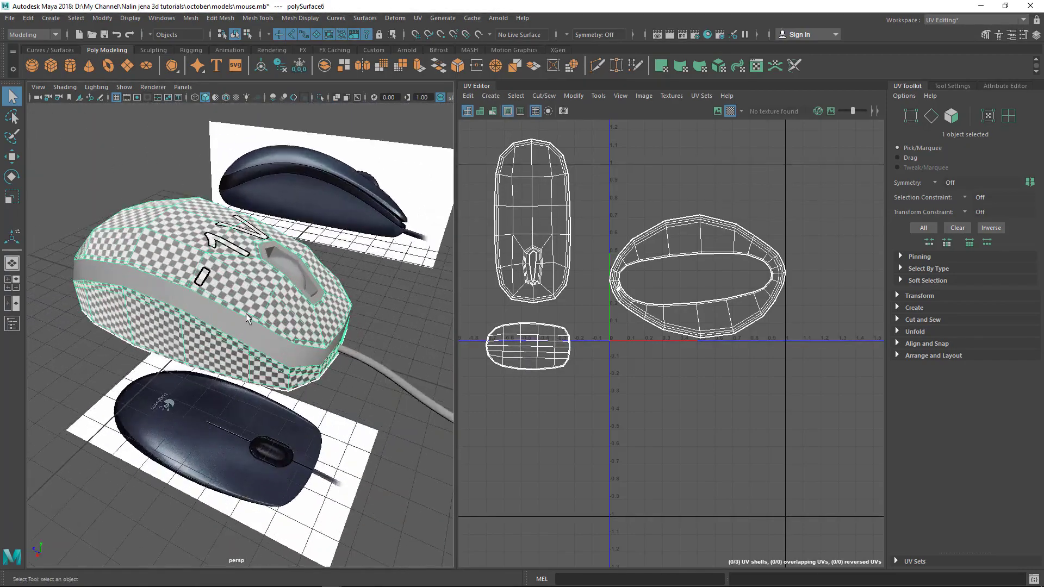
left_click_drag(245, 313, 190, 318, "alt")
middle_click_drag(191, 318, 194, 323, "alt")
left_click_drag(194, 323, 257, 302, "alt")
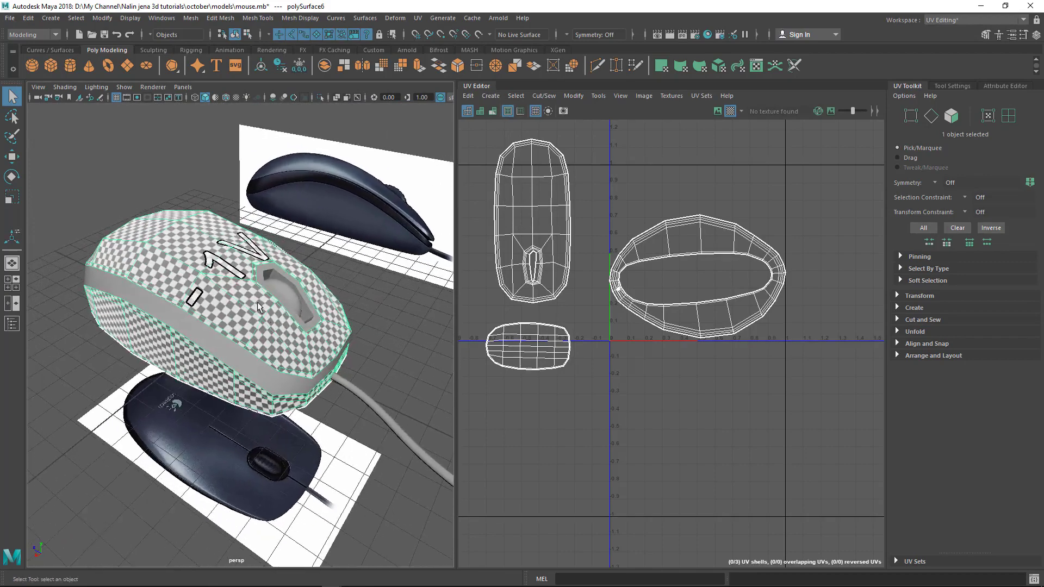
Step: Select the separate strip between the upper and lower body to examine its UVs and checker pattern, and deselect it
left_click(397, 322)
left_click(195, 329)
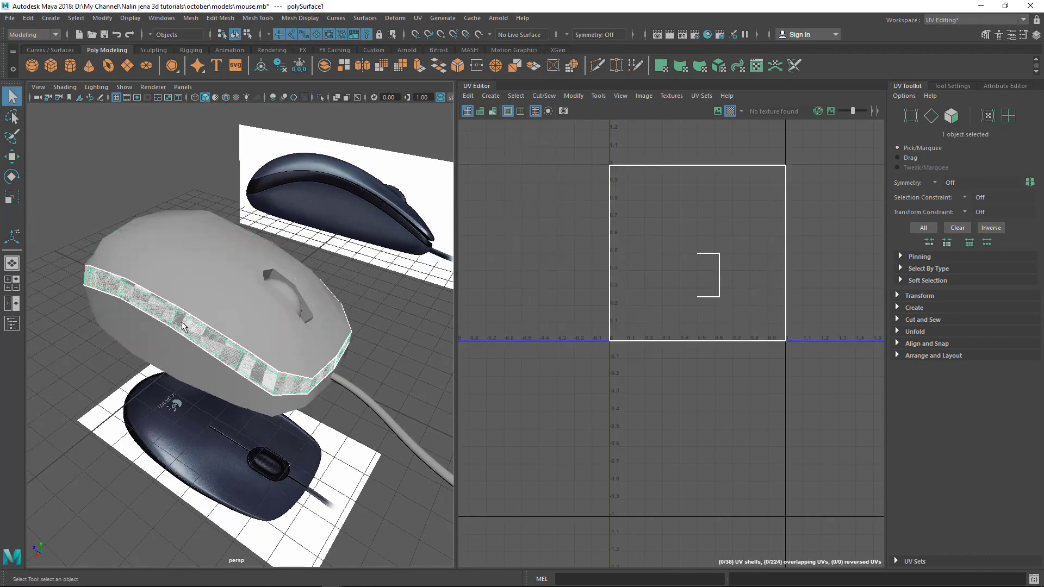
left_click(295, 296)
middle_click_drag(302, 383, 253, 347, "alt")
left_click(202, 324)
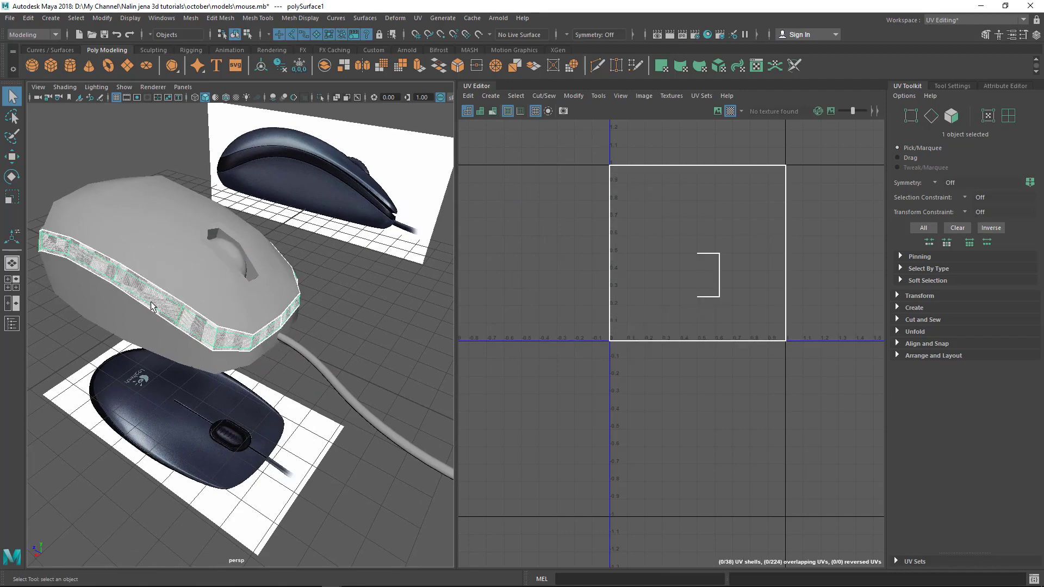
left_click(289, 345)
left_click(217, 333)
middle_click_drag(219, 290, 227, 312, "alt")
middle_click_drag(333, 242, 336, 244, "alt")
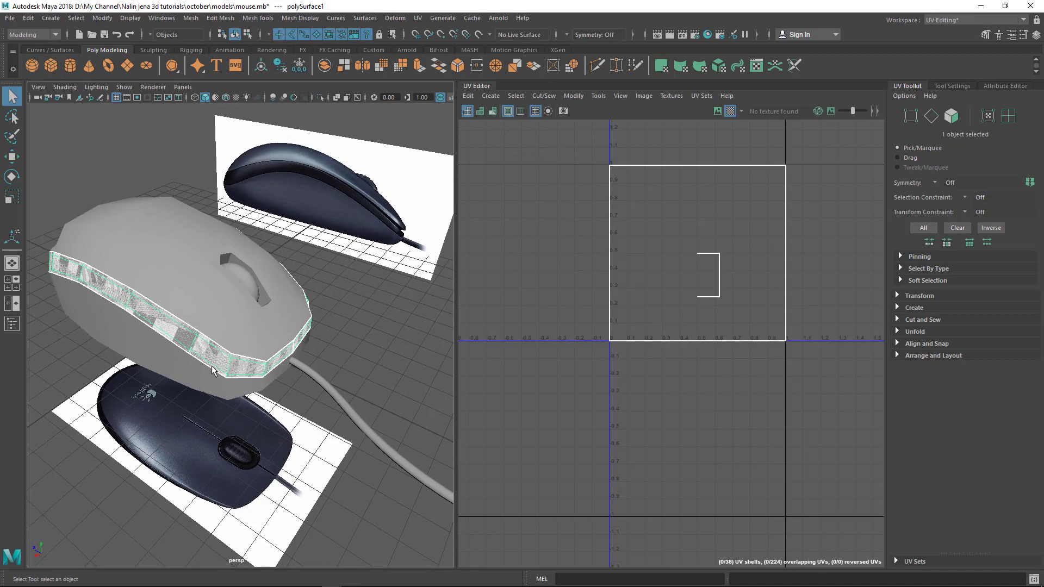
middle_click_drag(300, 361, 312, 357, "alt")
left_click(333, 331)
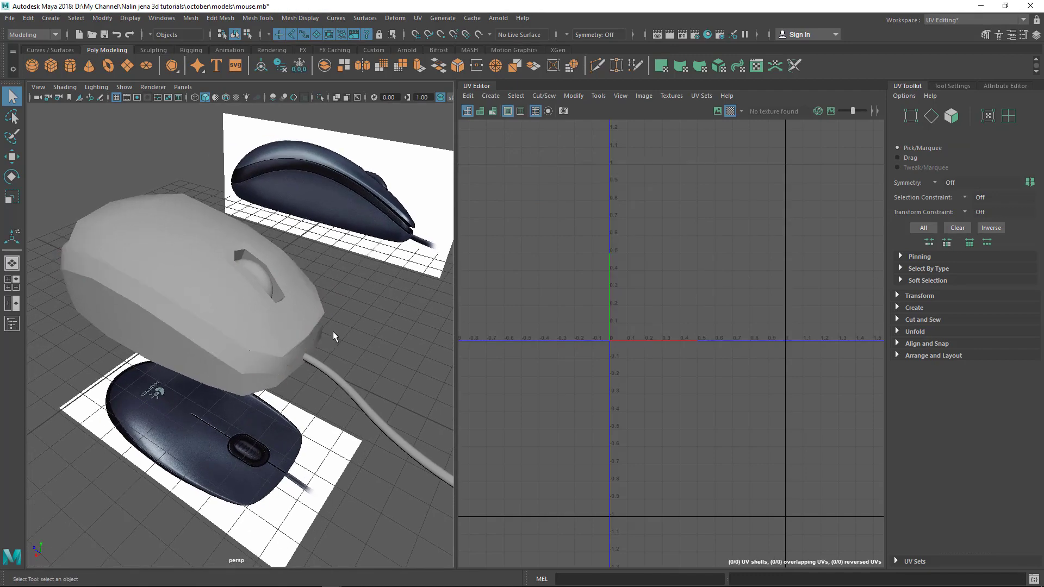
Step: Reselect the mouse body and examine the checker map on its top, front and underside
left_click(245, 328)
left_click_drag(245, 328, 272, 329, "alt")
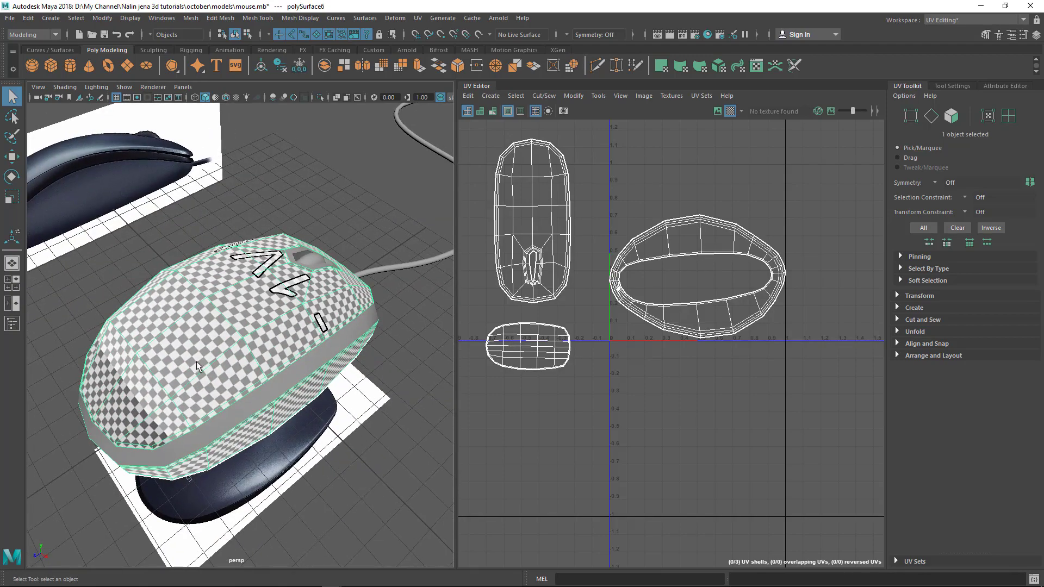
left_click_drag(197, 361, 161, 247, "alt")
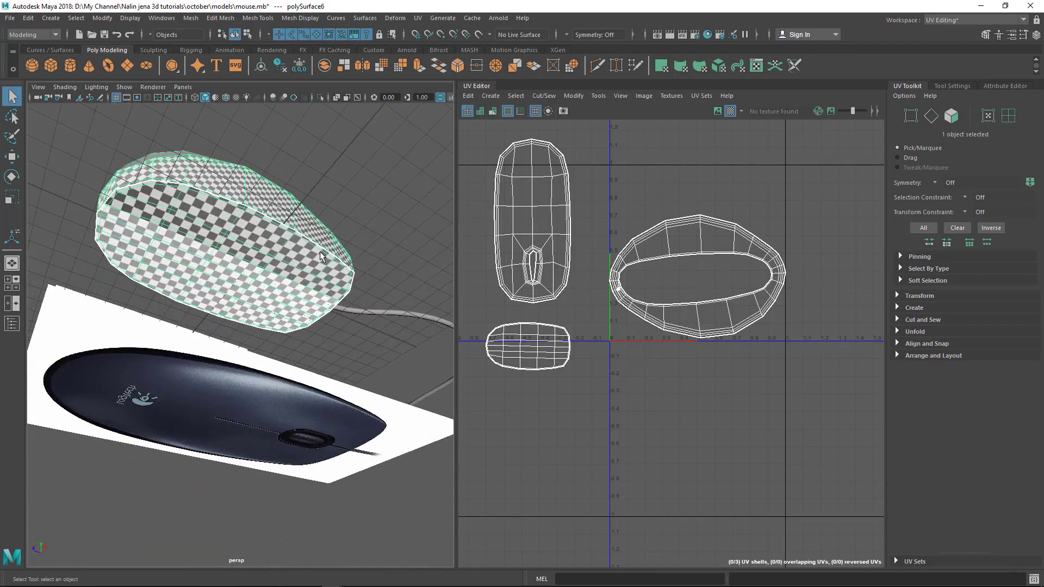
left_click_drag(305, 276, 329, 384, "alt")
left_click(333, 278)
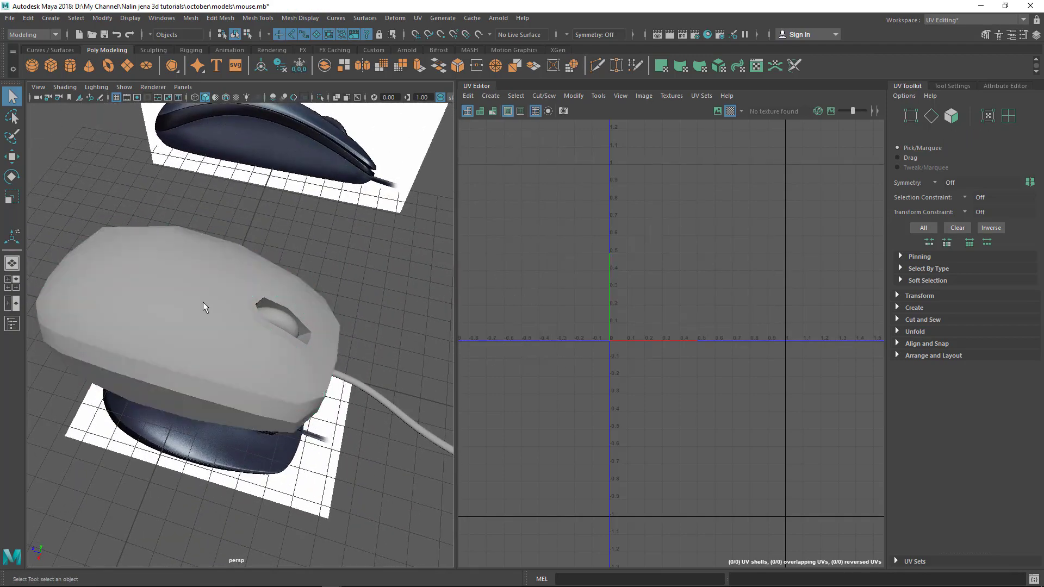
left_click(202, 304)
left_click_drag(198, 314, 230, 312, "alt")
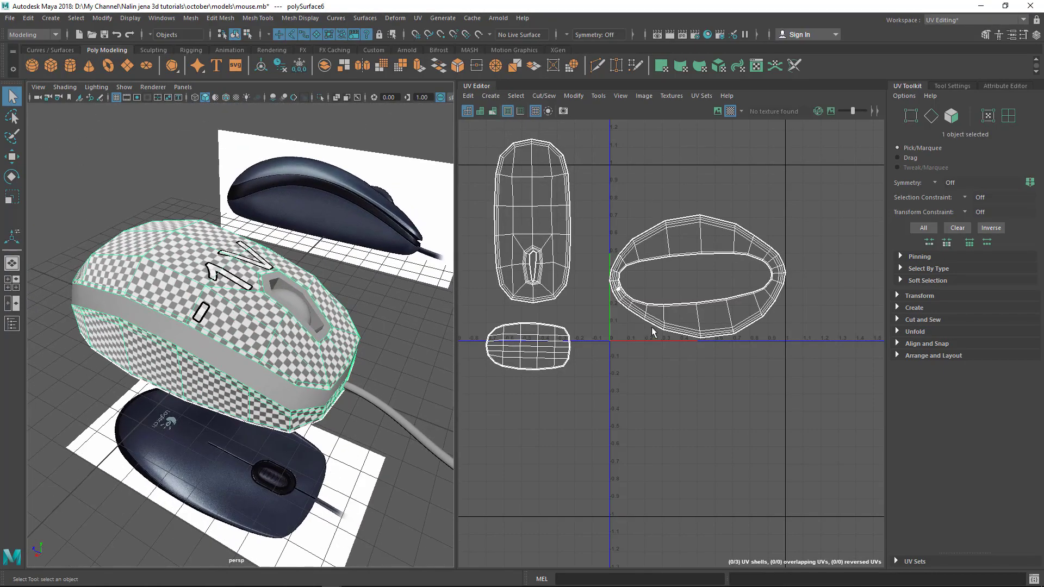
Step: Select all three UV shells of the body, reset the Layout UVs options to their defaults and apply the layout
middle_click_drag(594, 288, 621, 323, "alt")
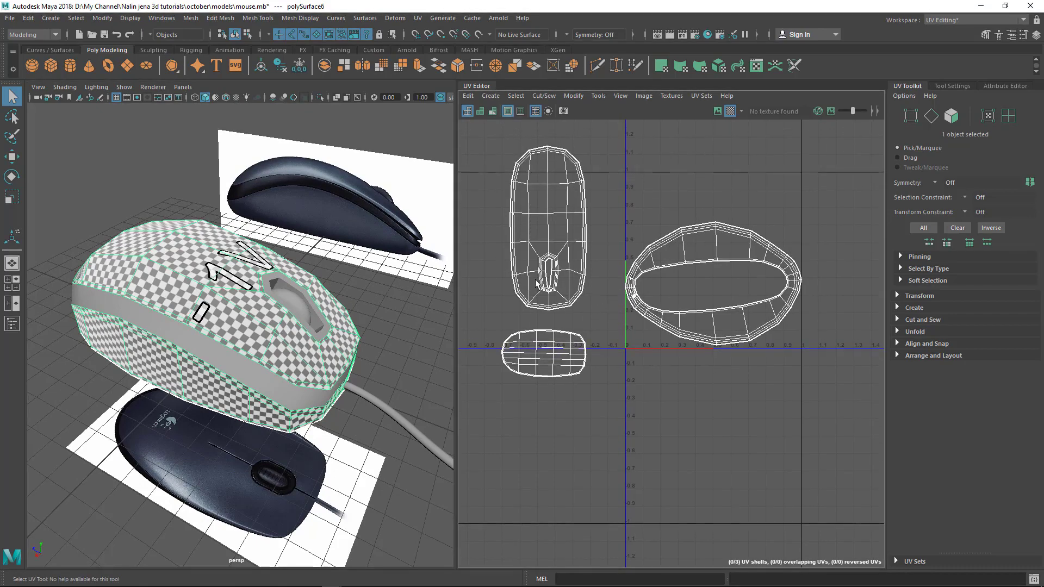
middle_click_drag(634, 272, 590, 283, "alt")
middle_click_drag(492, 236, 545, 233, "alt")
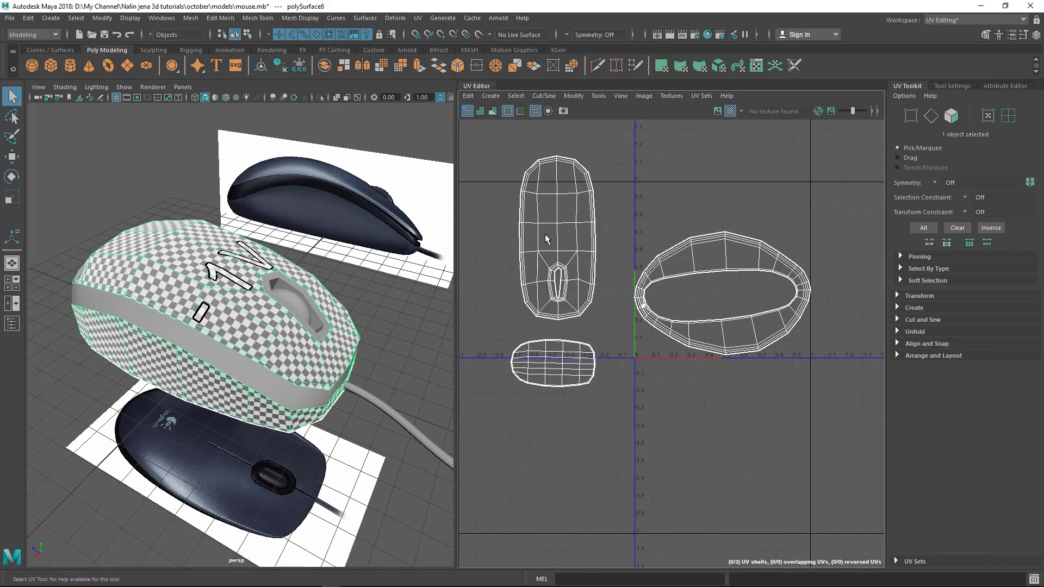
right_click_drag(546, 229, 493, 199)
left_click_drag(493, 199, 843, 452)
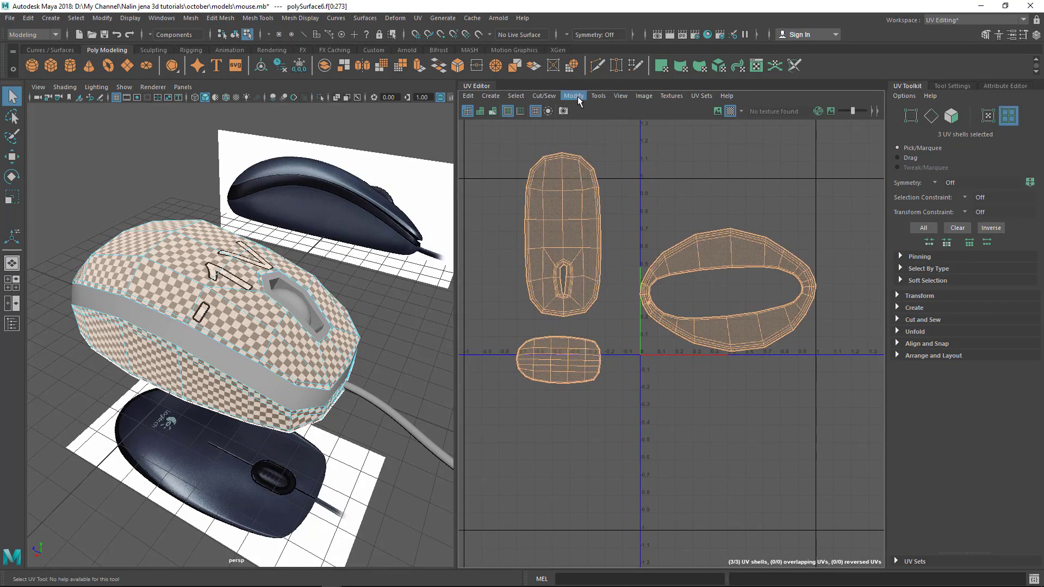
left_click(575, 97)
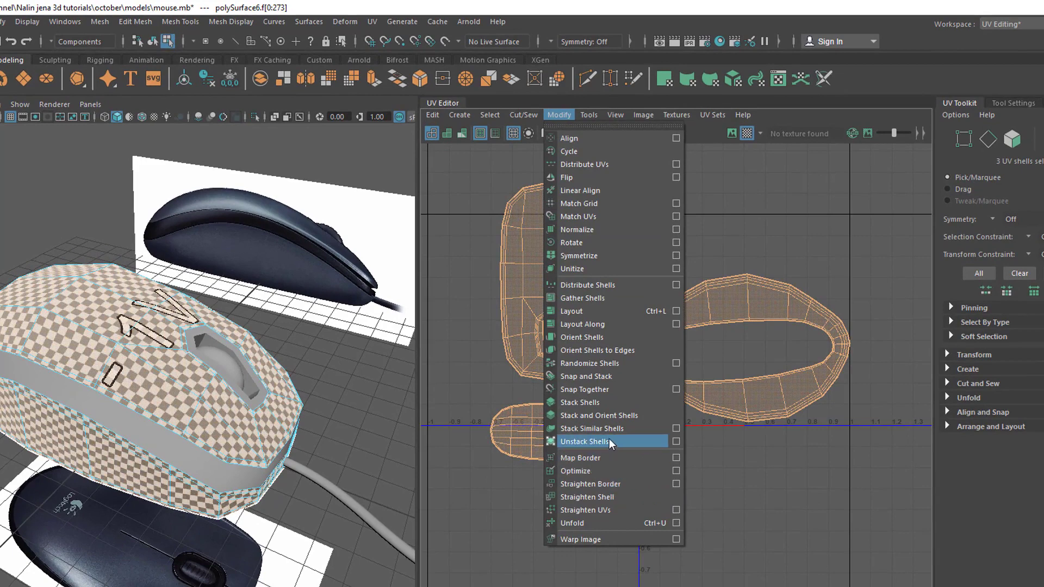
left_click(677, 311)
left_click(732, 203)
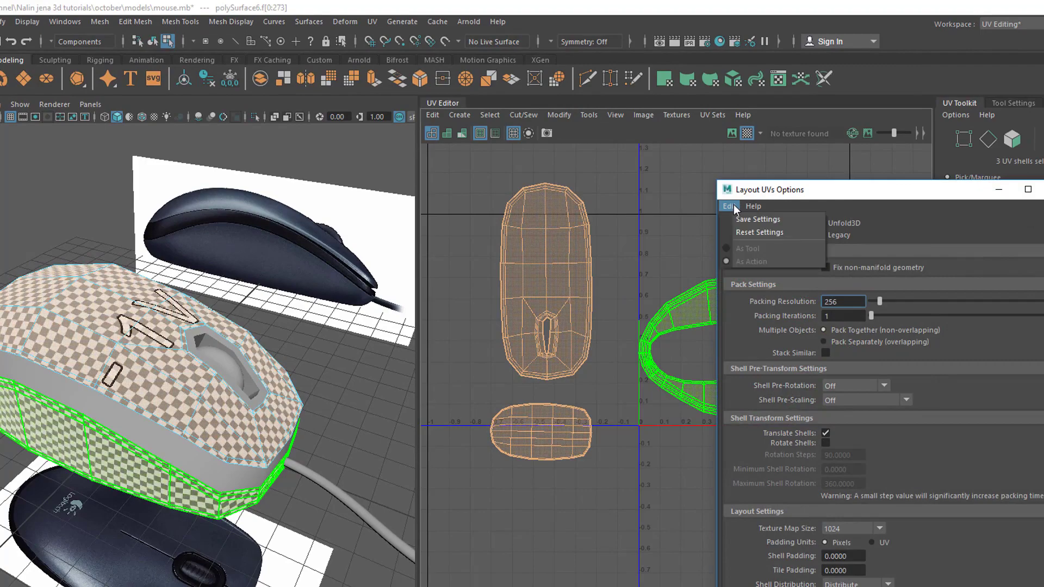
left_click(765, 232)
left_click(728, 205)
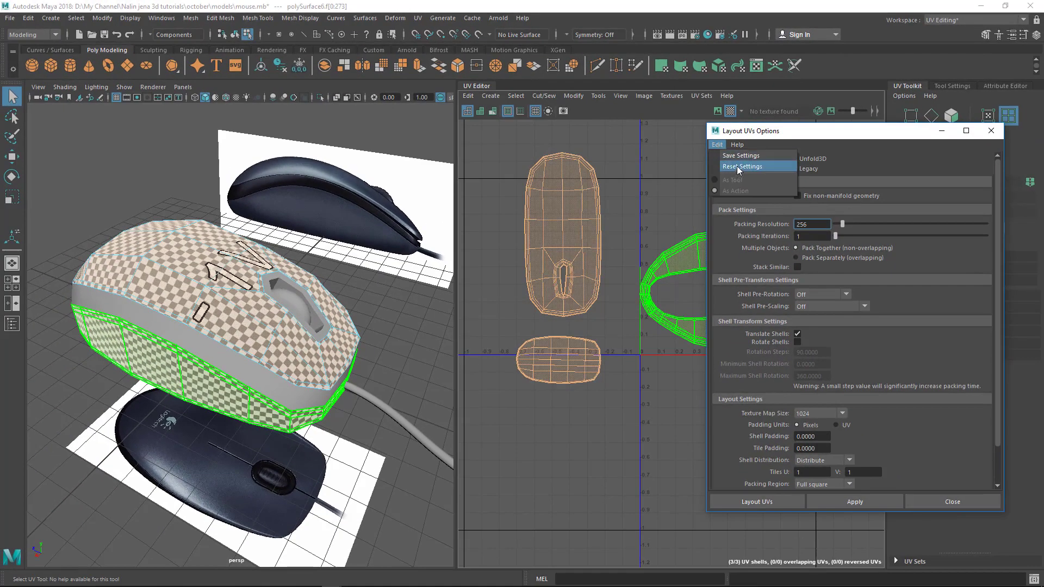
left_click(739, 167)
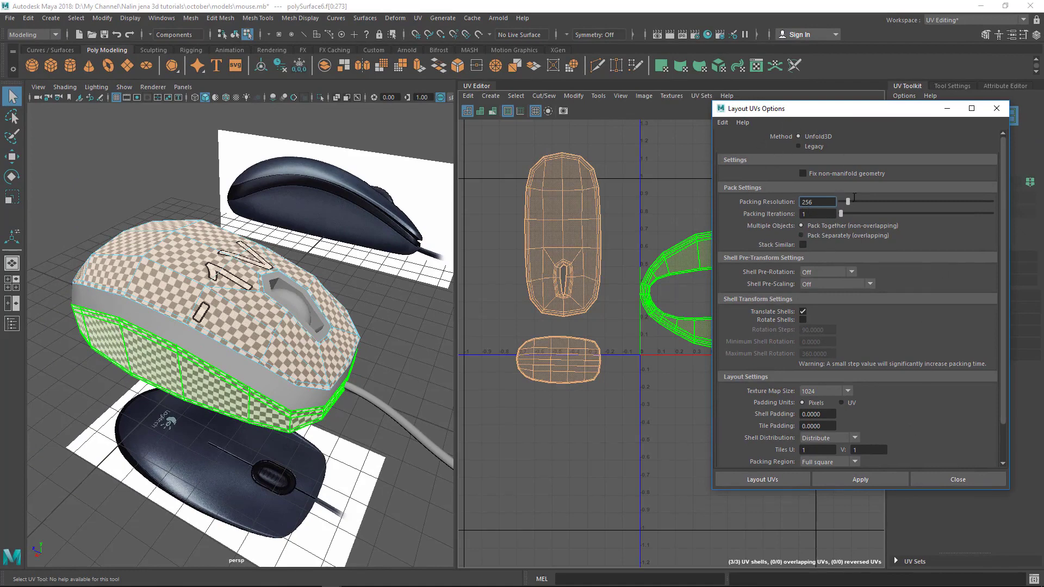
left_click(863, 480)
Step: Examine how the three shells are packed in the 0 to 1 UV square and close the Layout UVs options
middle_click_drag(562, 297, 446, 305, "alt")
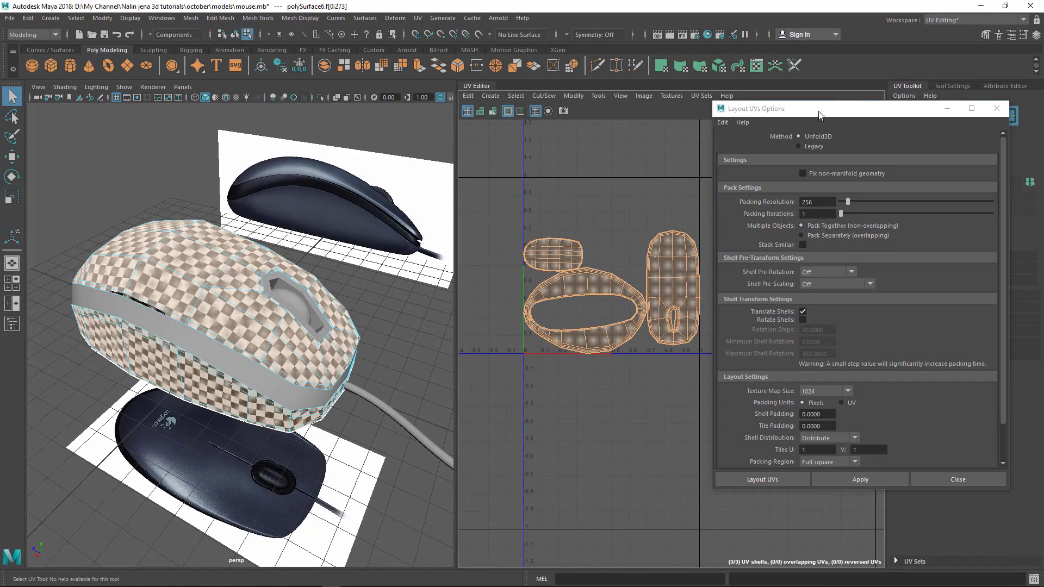
left_click_drag(818, 111, 866, 93)
right_click_drag(613, 239, 484, 234, "alt")
middle_click_drag(588, 275, 568, 287, "alt")
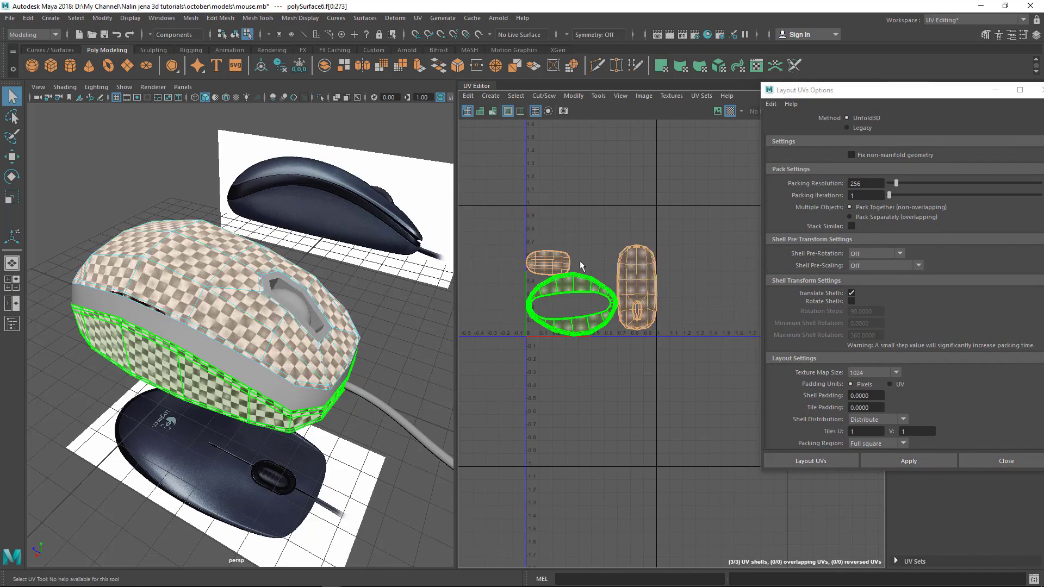
right_click_drag(651, 376, 677, 387, "alt")
middle_click_drag(613, 360, 651, 385, "alt")
right_click_drag(651, 385, 670, 392, "alt")
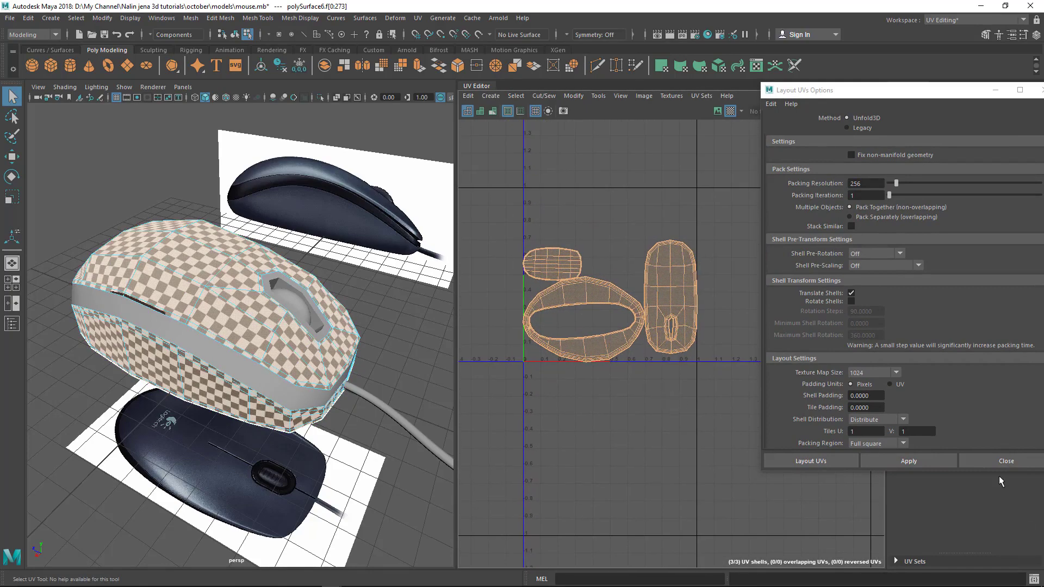
left_click(973, 462)
scroll(657, 401, "up", 4)
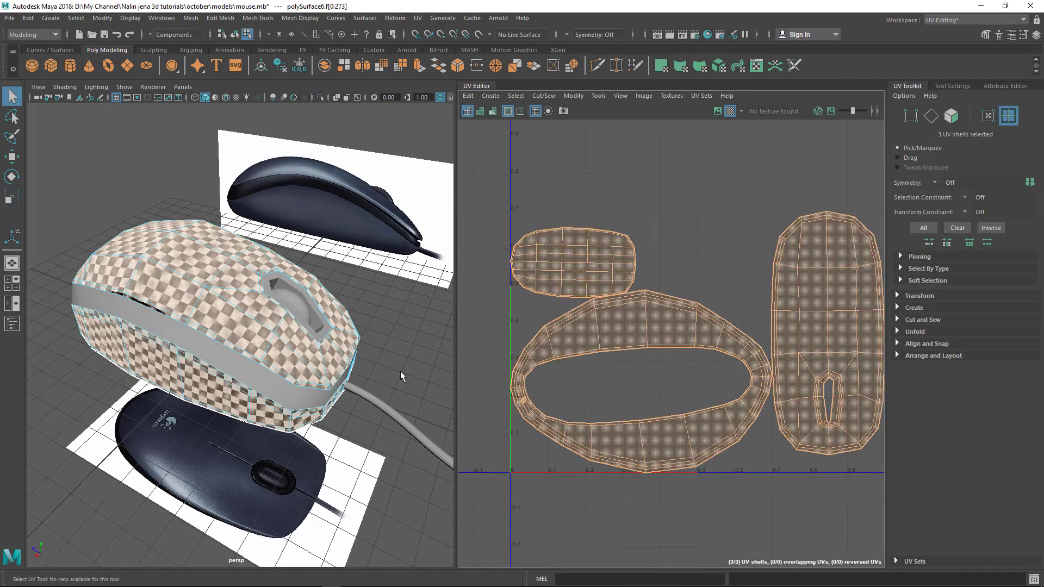
left_click_drag(400, 370, 416, 349, "alt")
Step: Move the underside UV shell into the empty space above the ring-shaped shell and enlarge it to roughly that shell's width
left_click(576, 272)
middle_click_drag(656, 280, 621, 303, "alt")
key("w")
right_click_drag(625, 255, 593, 248, "alt")
middle_click_drag(593, 248, 598, 285, "alt")
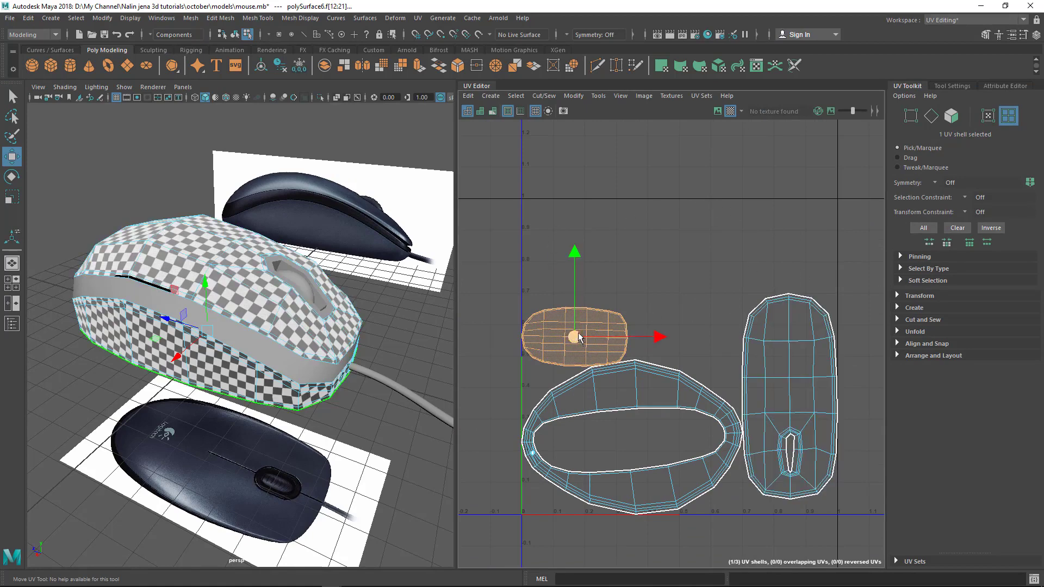
left_click_drag(576, 337, 709, 273)
key("r")
left_click_drag(312, 369, 305, 250, "alt")
middle_click_drag(304, 250, 309, 294, "alt")
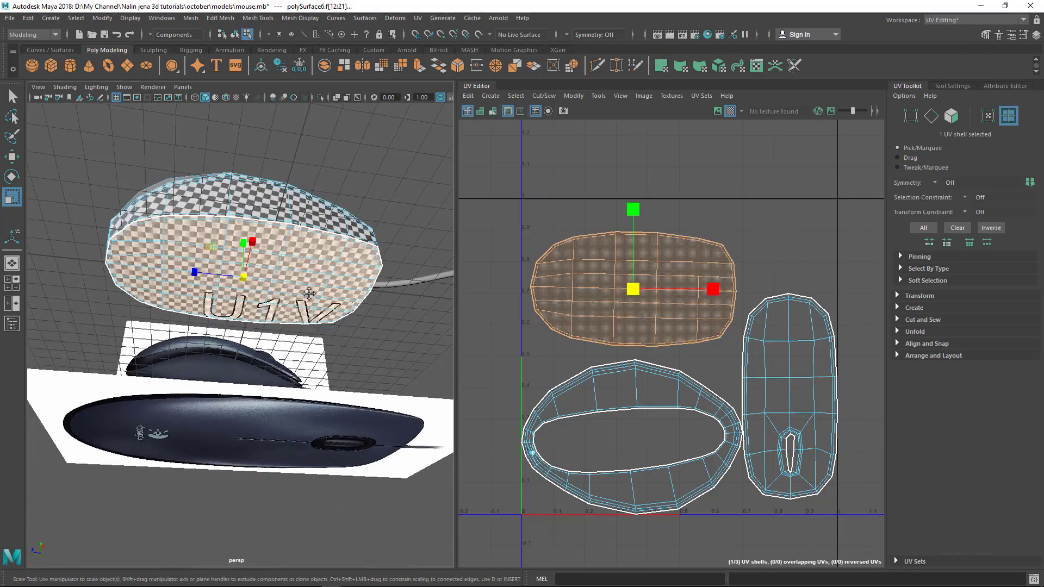
scroll(309, 294, "up", 3)
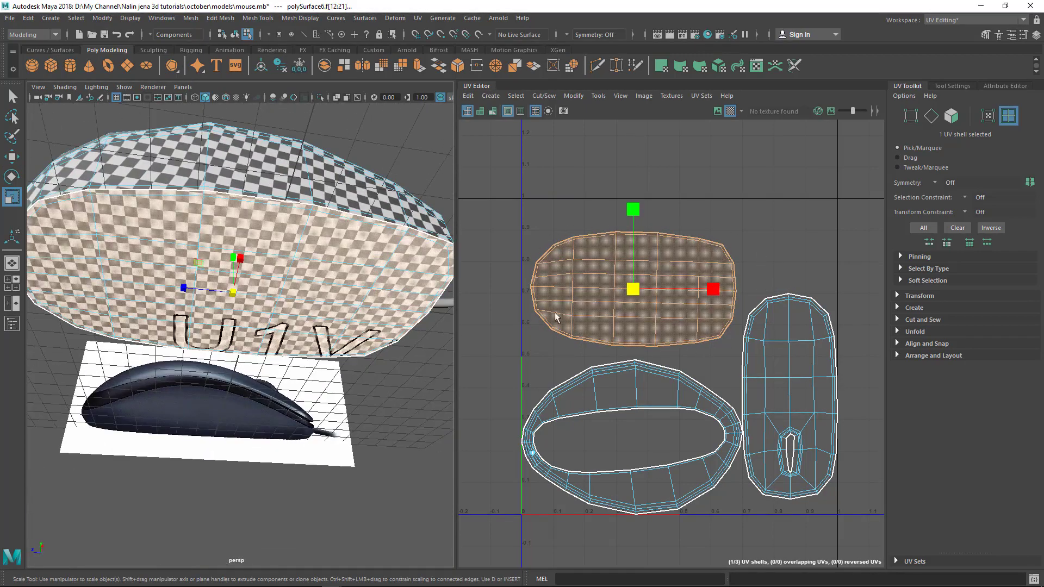
Step: Fine-tune the underside shell's scale and position above the ring-shaped shell to match the side walls' checker size, and deselect it
left_click_drag(633, 292, 792, 284)
key("w")
key("r")
key("w")
left_click_drag(646, 297, 653, 305)
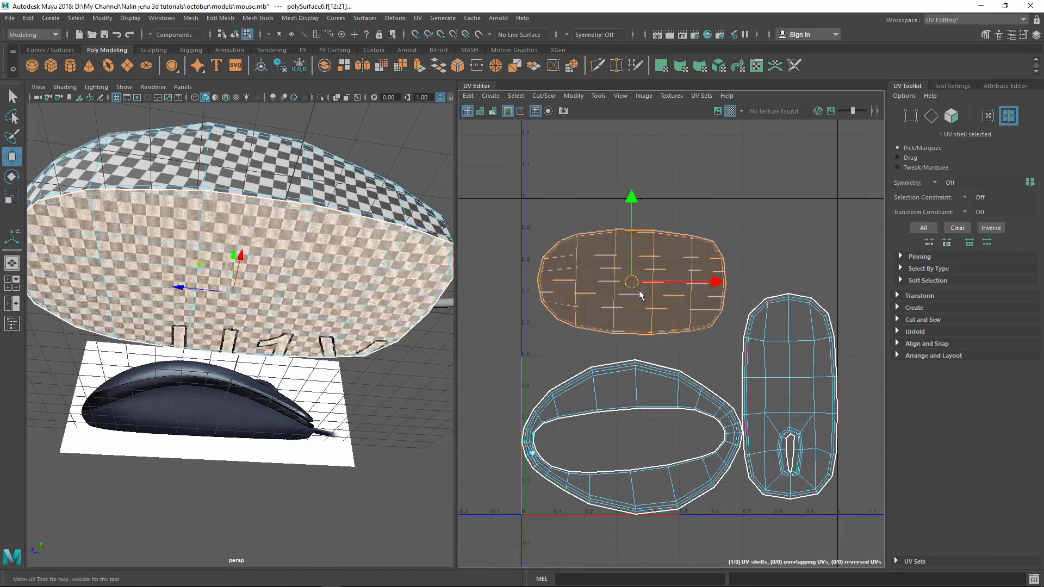
middle_click_drag(843, 290, 832, 287, "alt")
key("r")
left_click_drag(624, 285, 653, 284)
key("w")
left_click(779, 250)
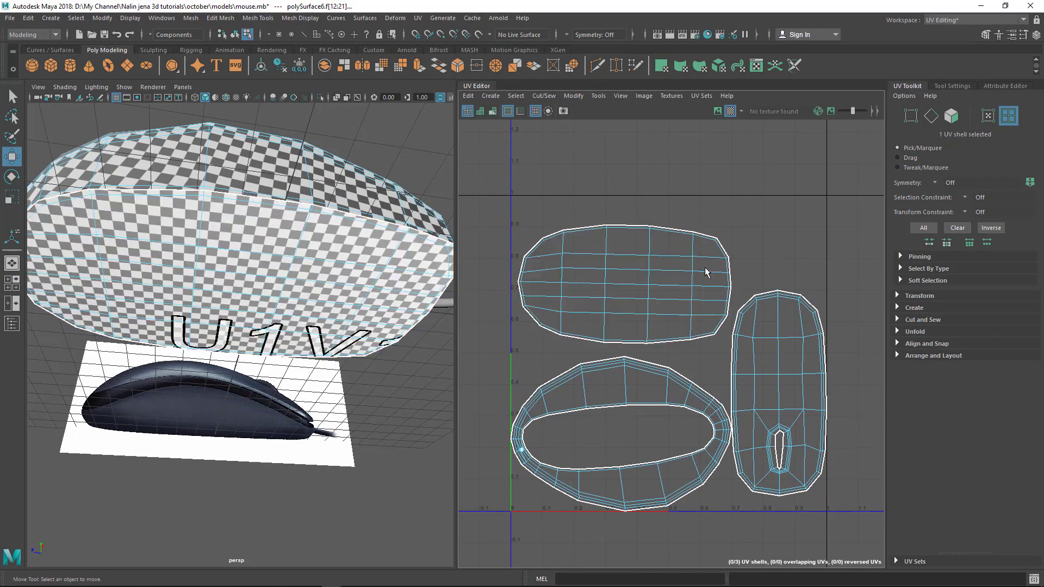
Step: Return the mouse body to object mode, keep it selected and activate the Select tool
key("a")
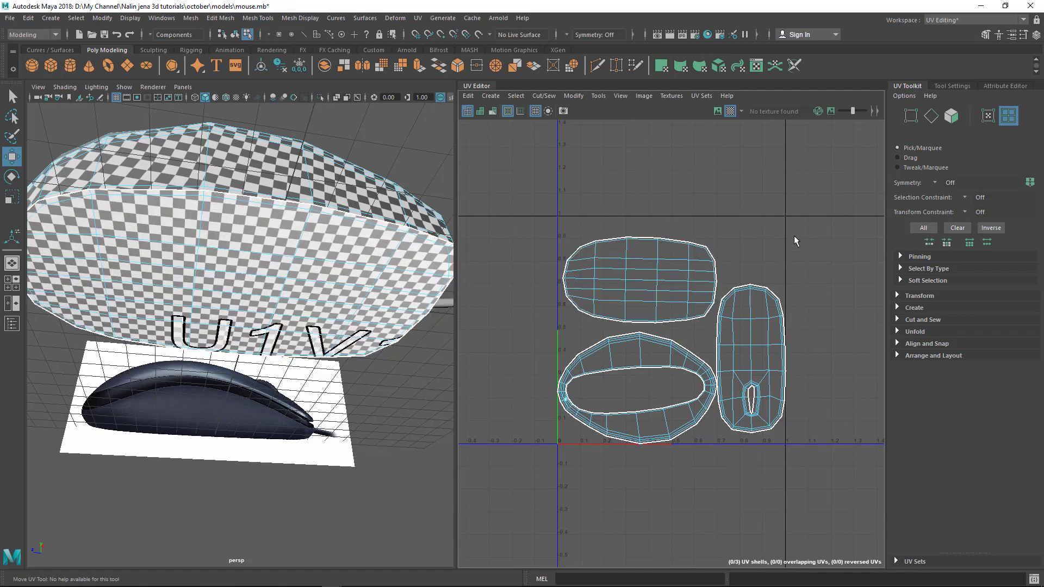
middle_click_drag(813, 369, 779, 356, "alt")
left_click_drag(148, 240, 128, 301, "alt")
right_click_drag(170, 226, 216, 205)
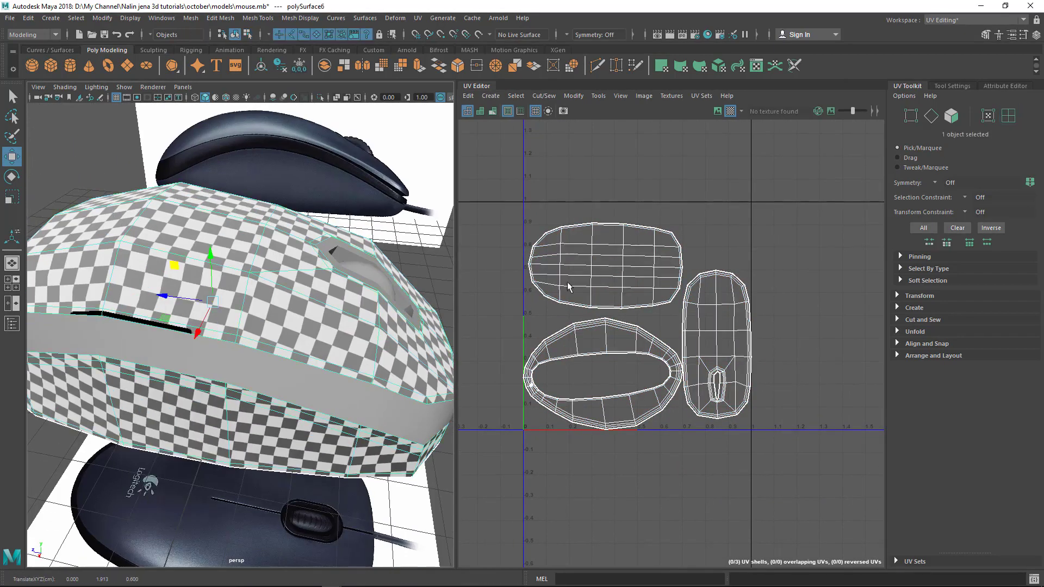
left_click(668, 353)
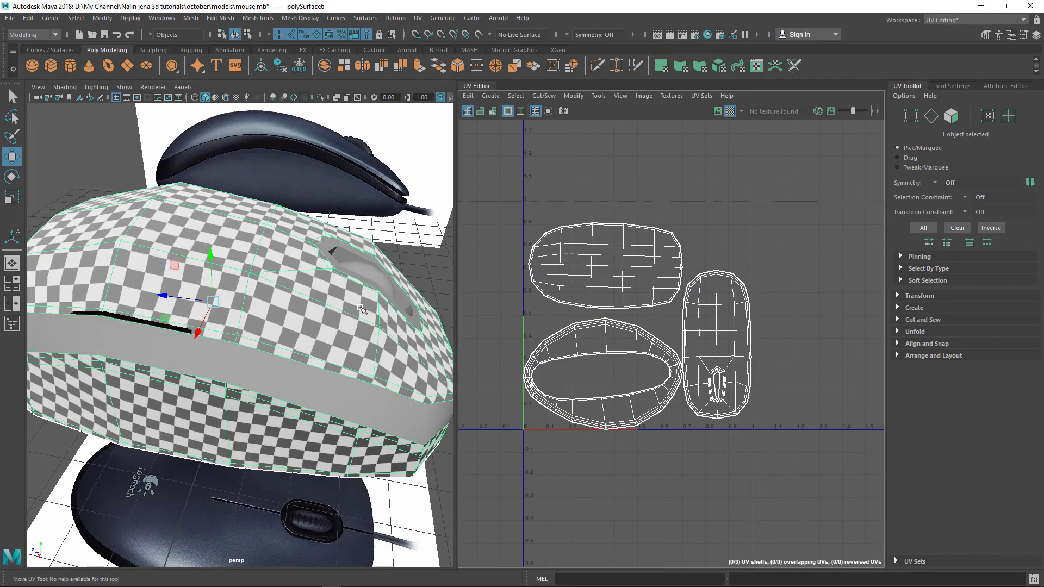
key("q")
left_click_drag(348, 311, 314, 311, "alt")
middle_click_drag(649, 331, 651, 329, "alt")
middle_click_drag(788, 322, 786, 311, "alt")
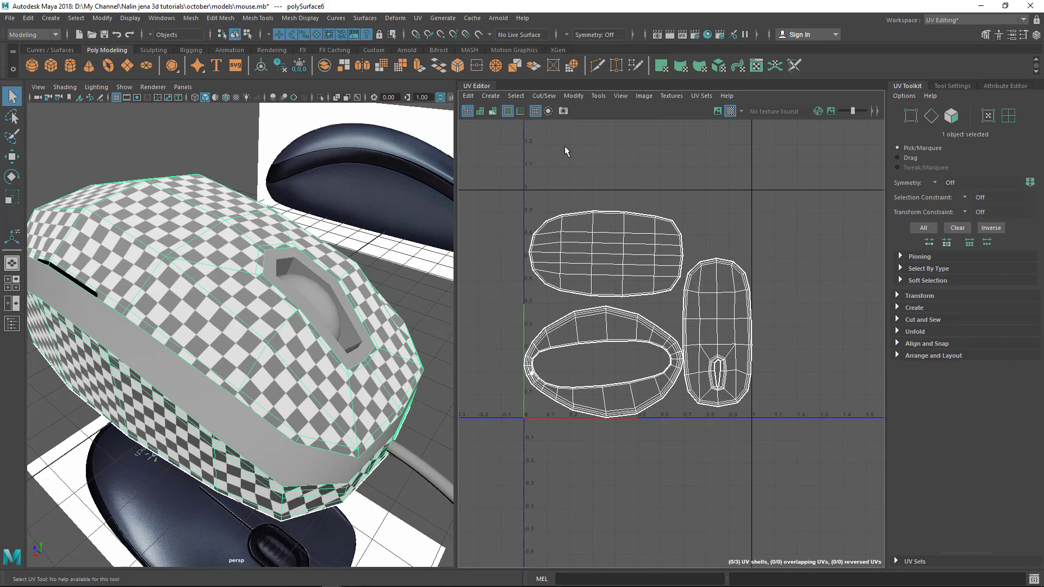
left_click(564, 112)
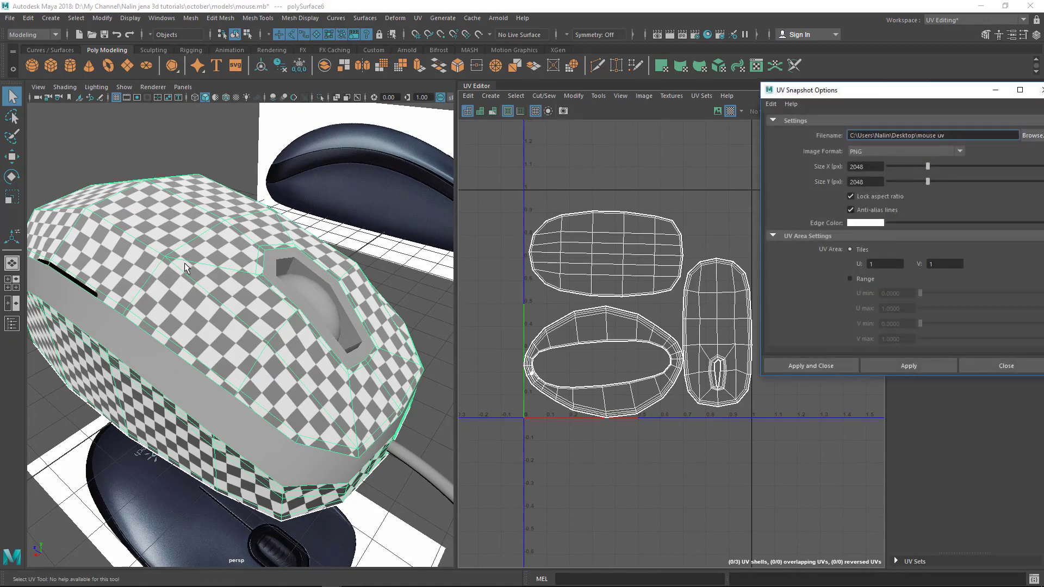
right_click(185, 220)
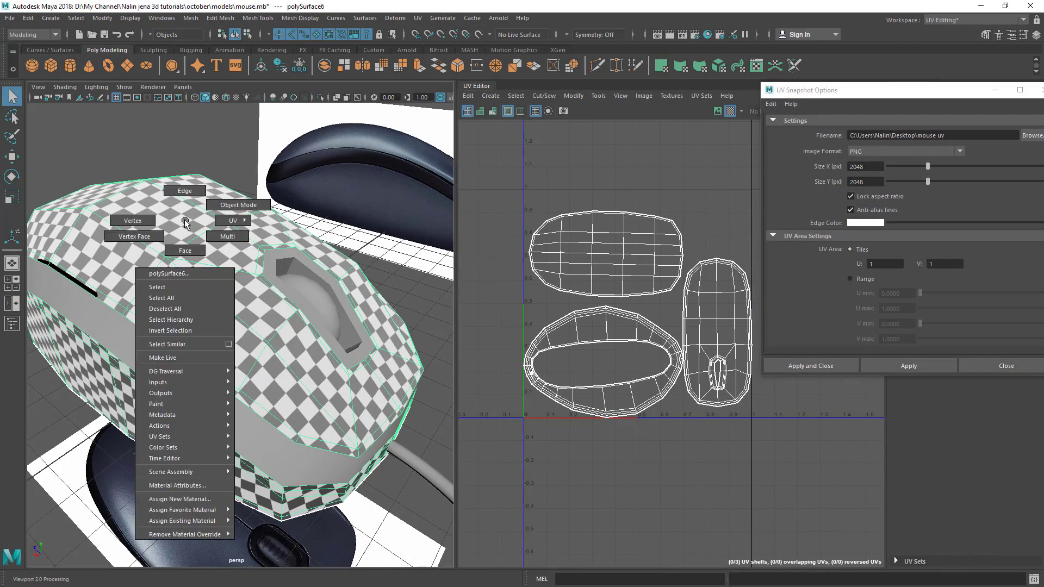
right_click_drag(185, 220, 136, 225)
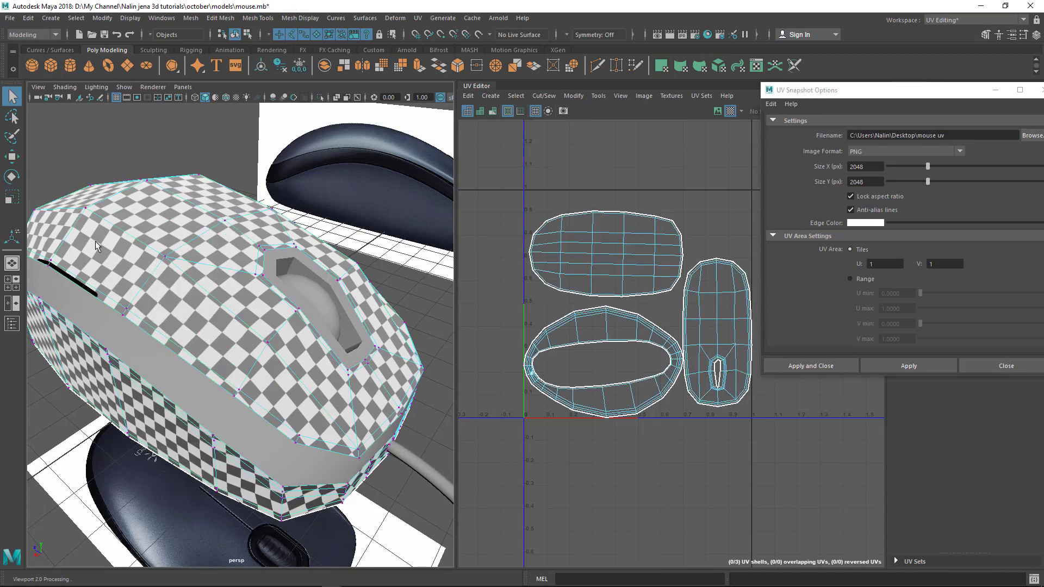
left_click_drag(989, 96, 816, 119)
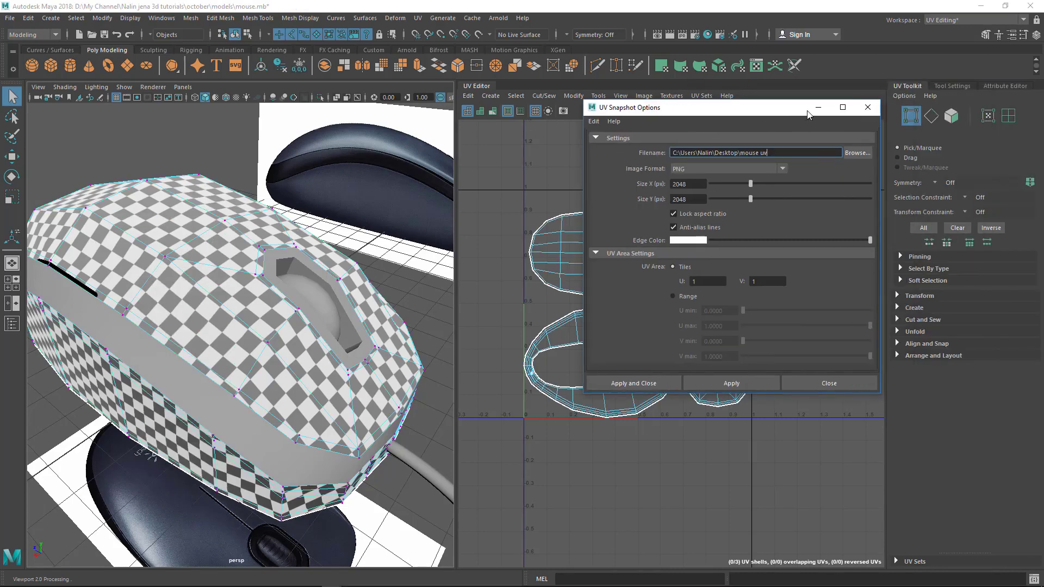
left_click(868, 110)
left_click(563, 113)
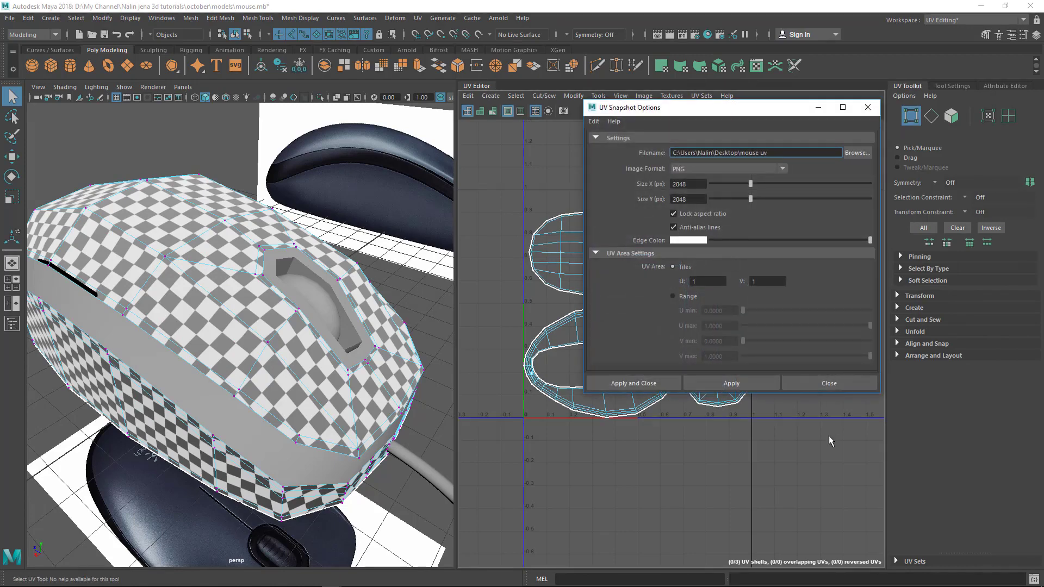
left_click(867, 108)
key("F8")
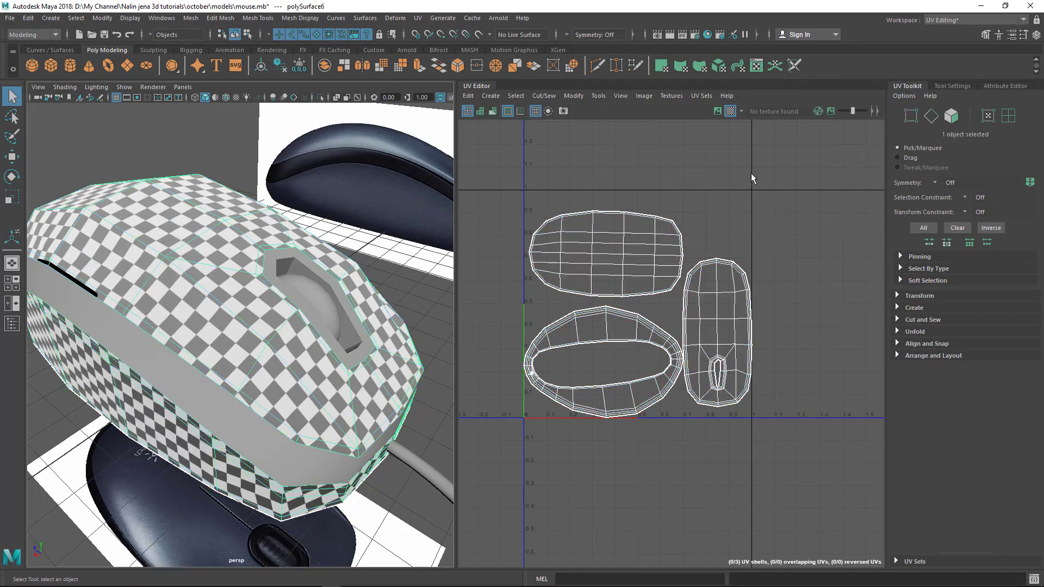
Step: Open the UV Snapshot options and set the output file to "mouse uv" on the Desktop
left_click(564, 111)
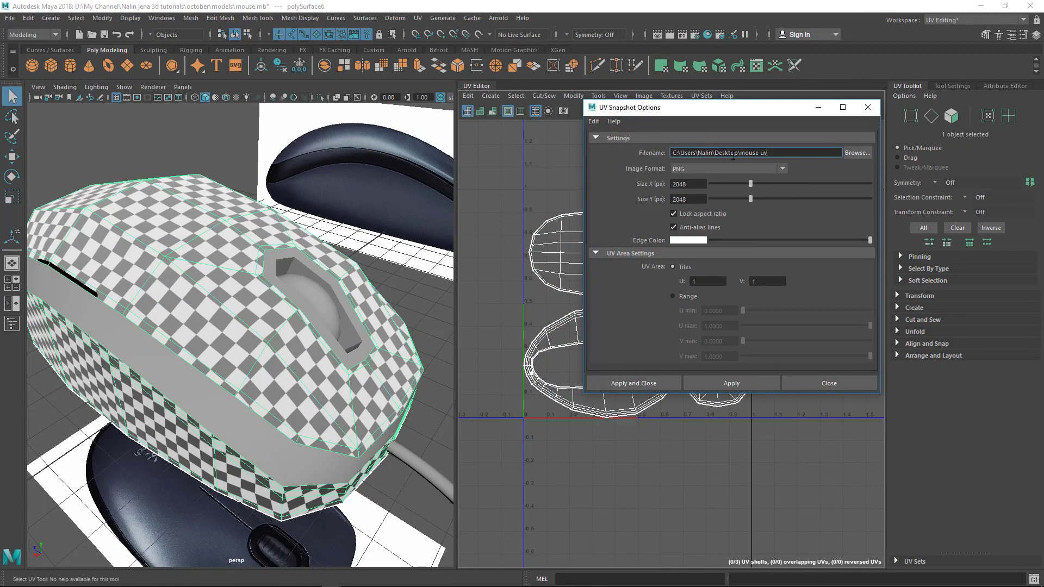
left_click(850, 154)
left_click(251, 229)
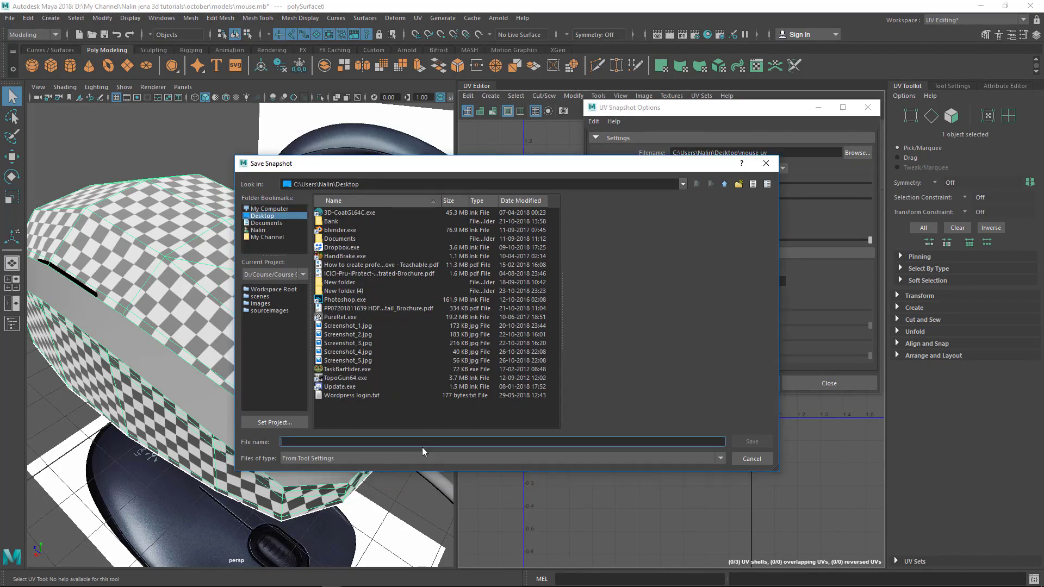
type("mouse uv")
left_click(758, 440)
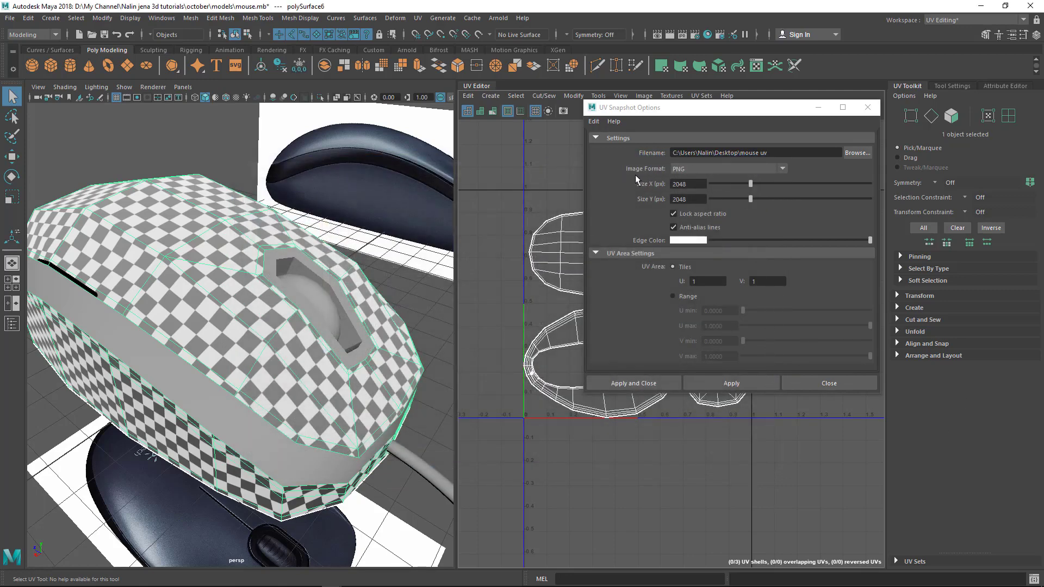
Step: Save the UV snapshot as a PNG at 2048 by 2048 pixels and close the snapshot options
left_click(697, 171)
left_click(697, 171)
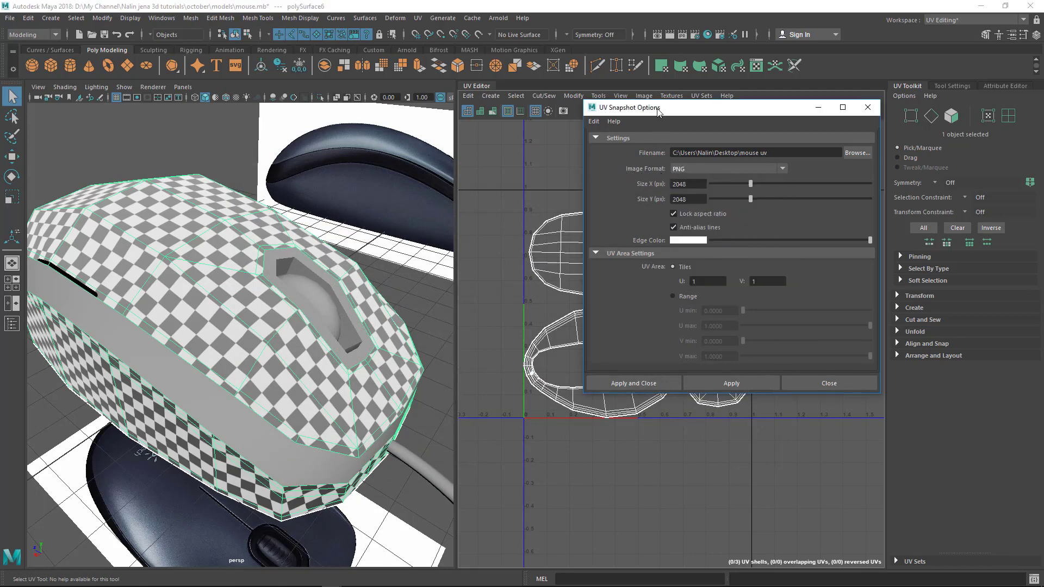
left_click_drag(658, 112, 883, 128)
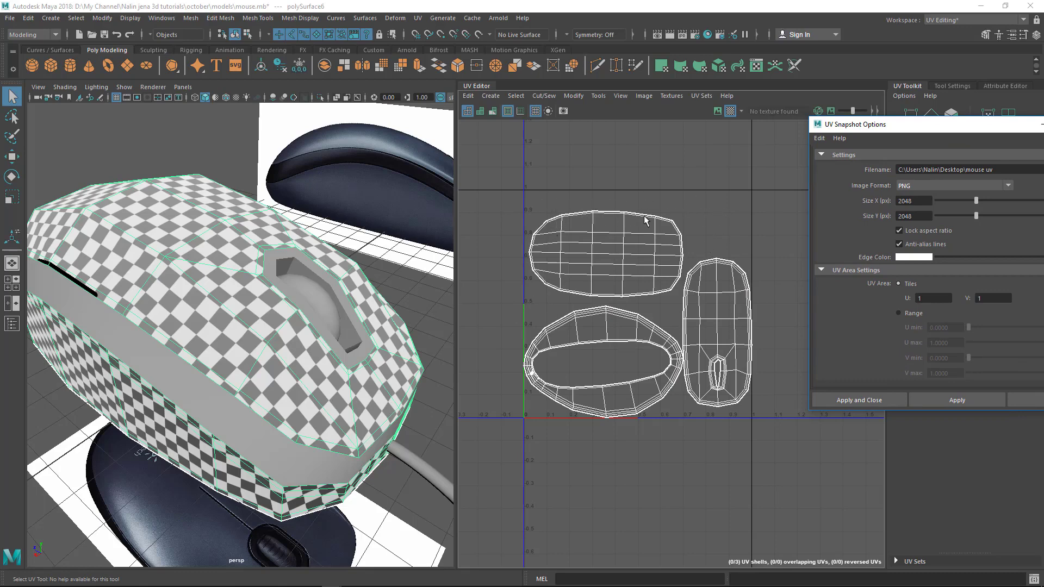
left_click_drag(892, 132, 705, 139)
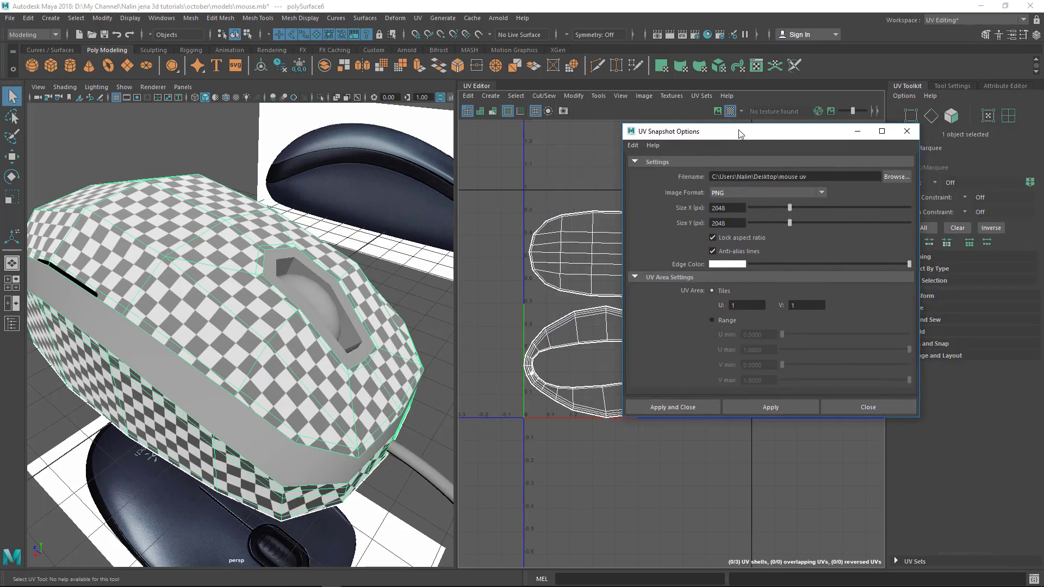
left_click_drag(778, 137, 706, 126)
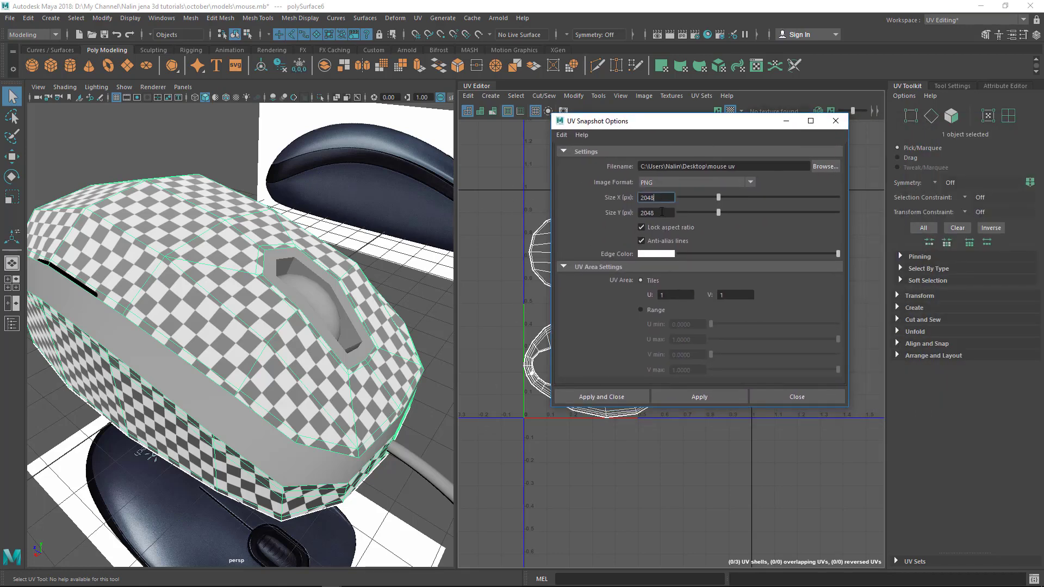
left_click(661, 198)
left_click(665, 214)
left_click(673, 396)
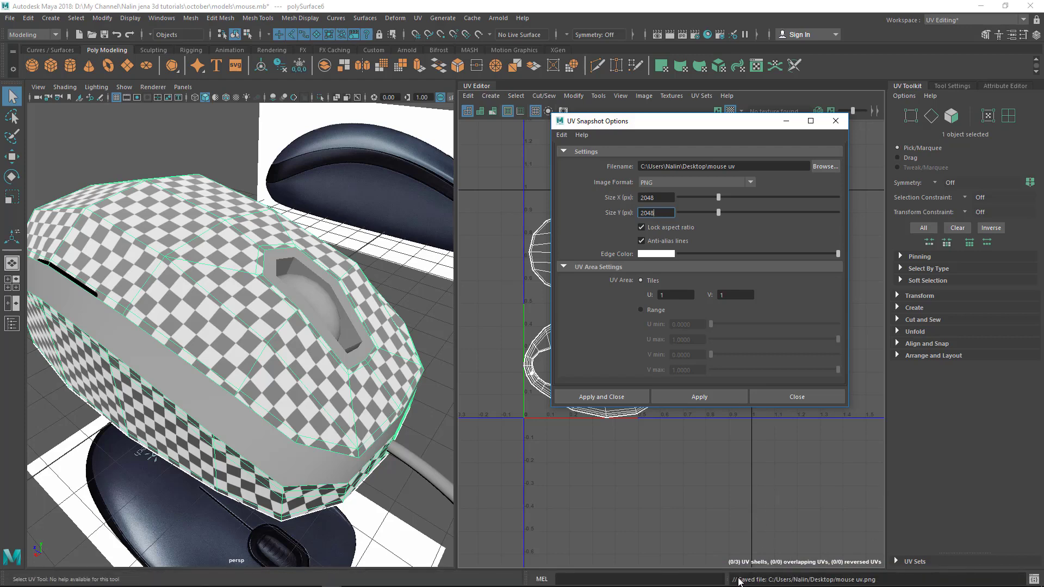
left_click(797, 397)
Step: Switch to the desktop, group the Bank, New folder (4), TaskBarHider and Dropbox icons with the others, and locate mouse uv.png
middle_click_drag(572, 301, 582, 297, "alt")
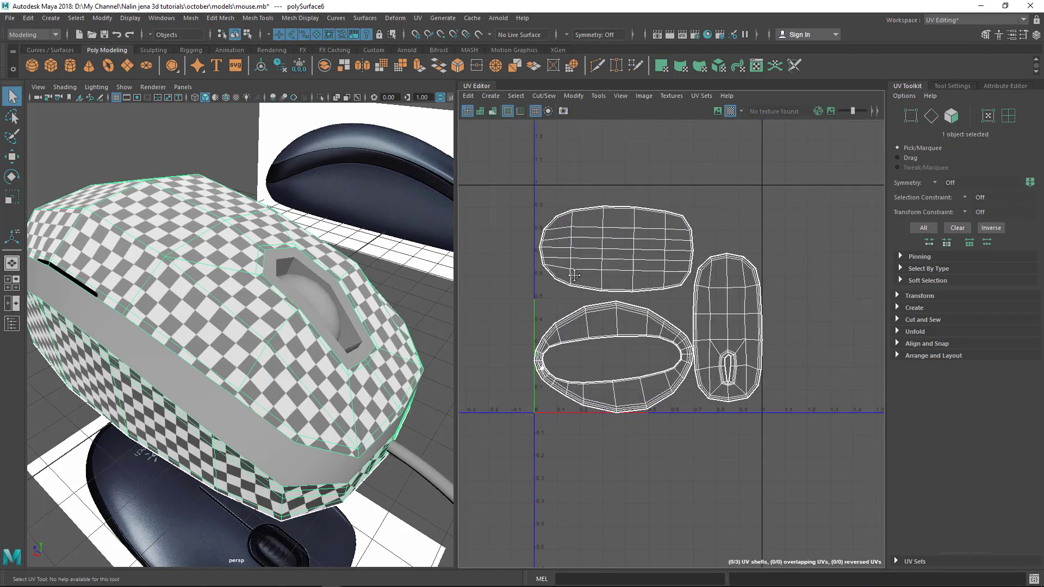
left_click(979, 8)
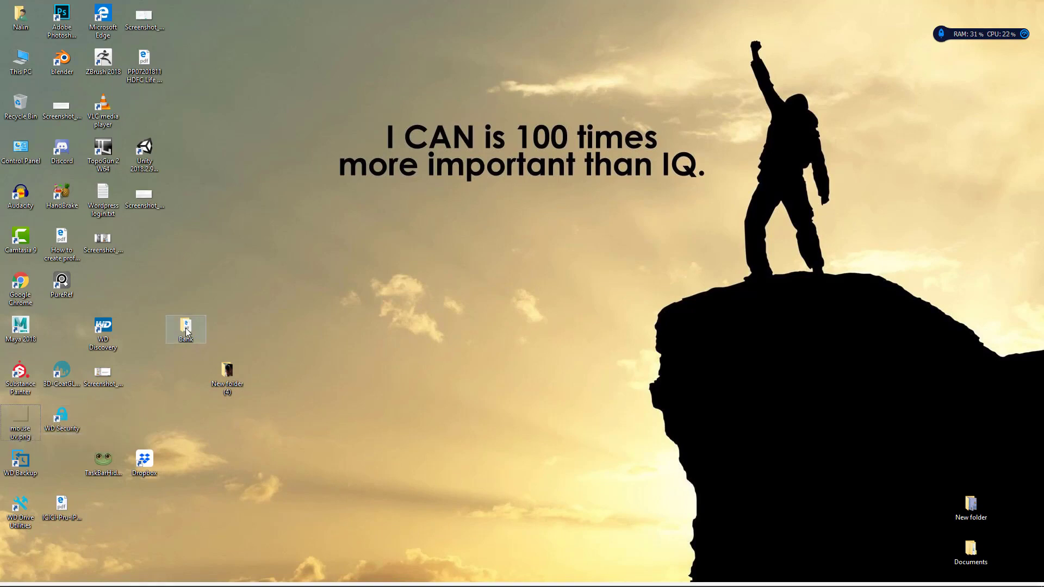
left_click_drag(185, 326, 109, 307)
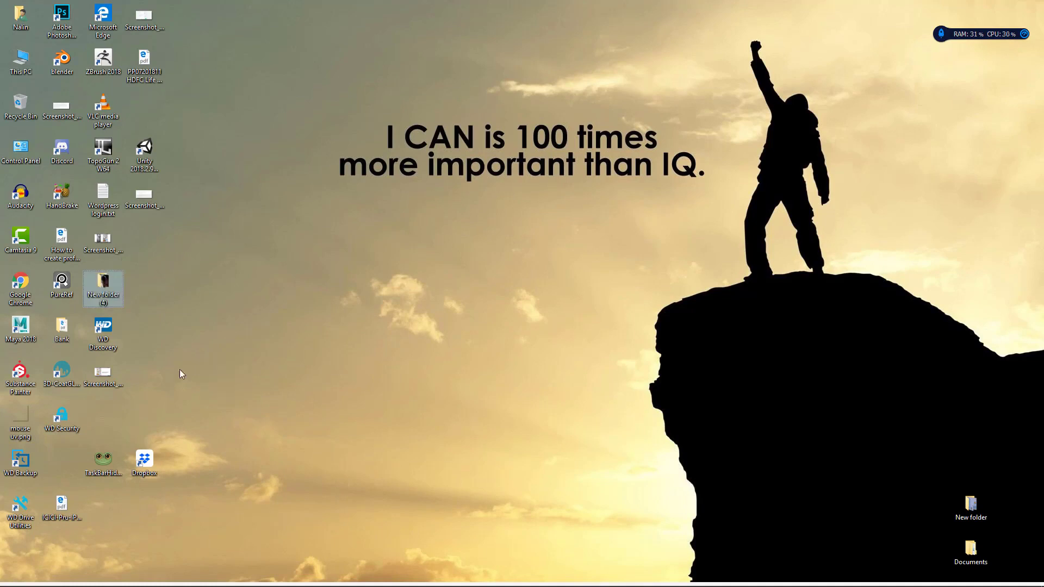
left_click_drag(104, 461, 63, 463)
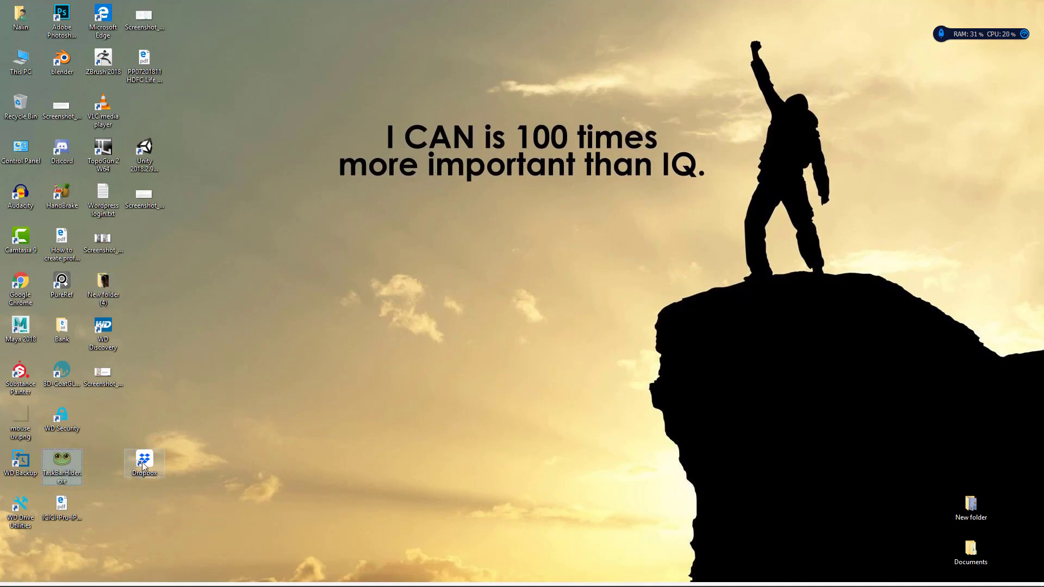
left_click_drag(142, 462, 103, 416)
left_click(31, 423)
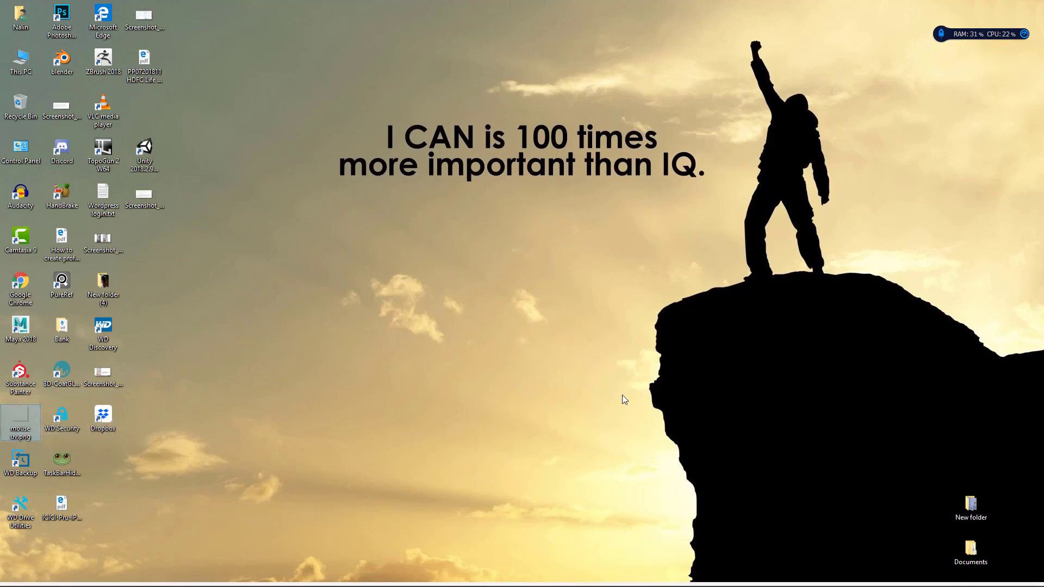
left_click(533, 380)
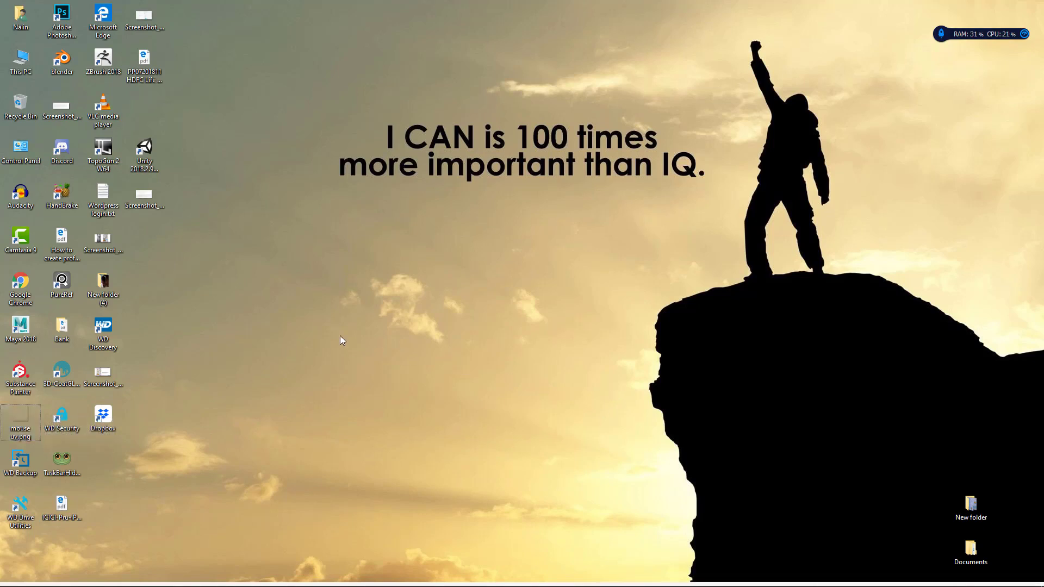
Step: Launch Adobe Photoshop CC 2017 from the desktop and bring its window to the front
left_click(68, 19)
double_click(67, 19)
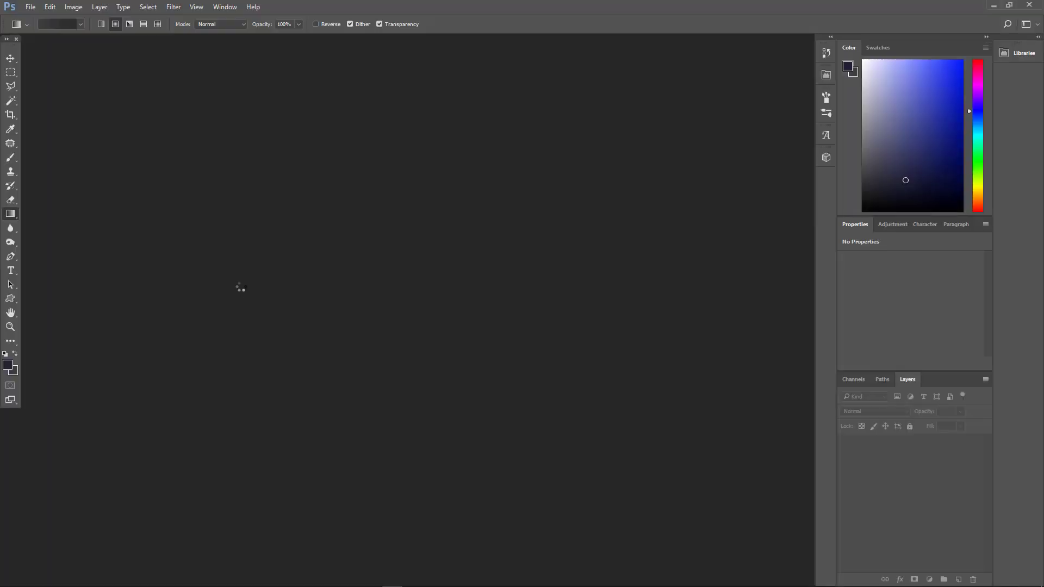
left_click(992, 6)
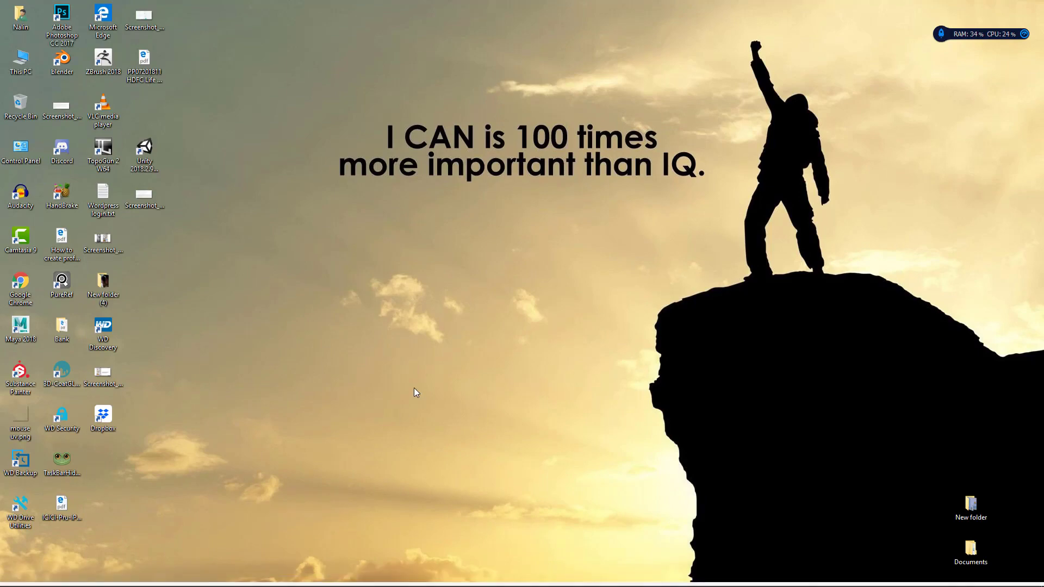
key("alt+Tab")
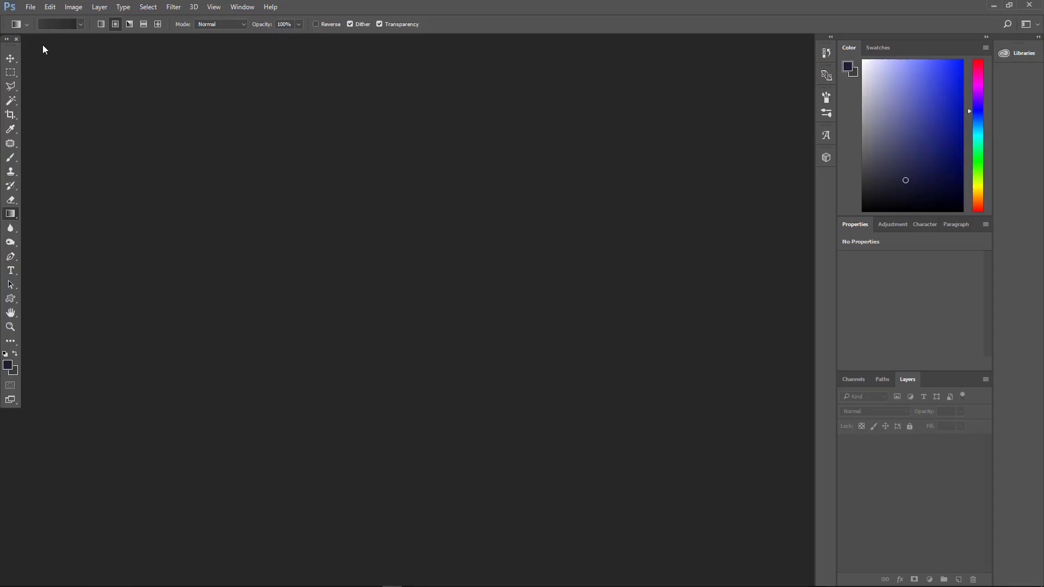
Step: Open the image mouse uv.png from the Desktop folder
left_click(31, 7)
left_click(41, 29)
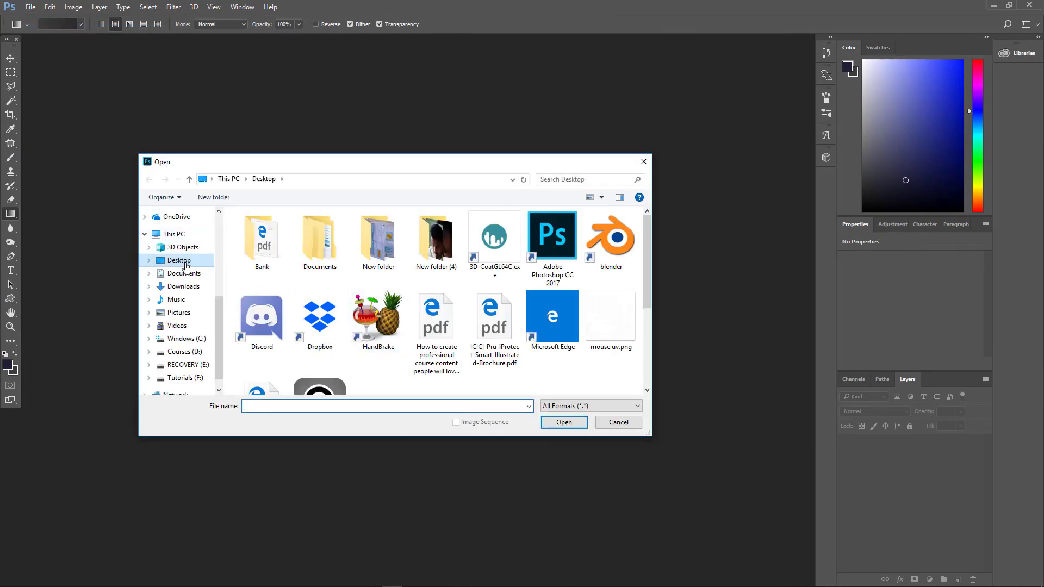
scroll(487, 321, "down", 1)
scroll(486, 321, "up", 1)
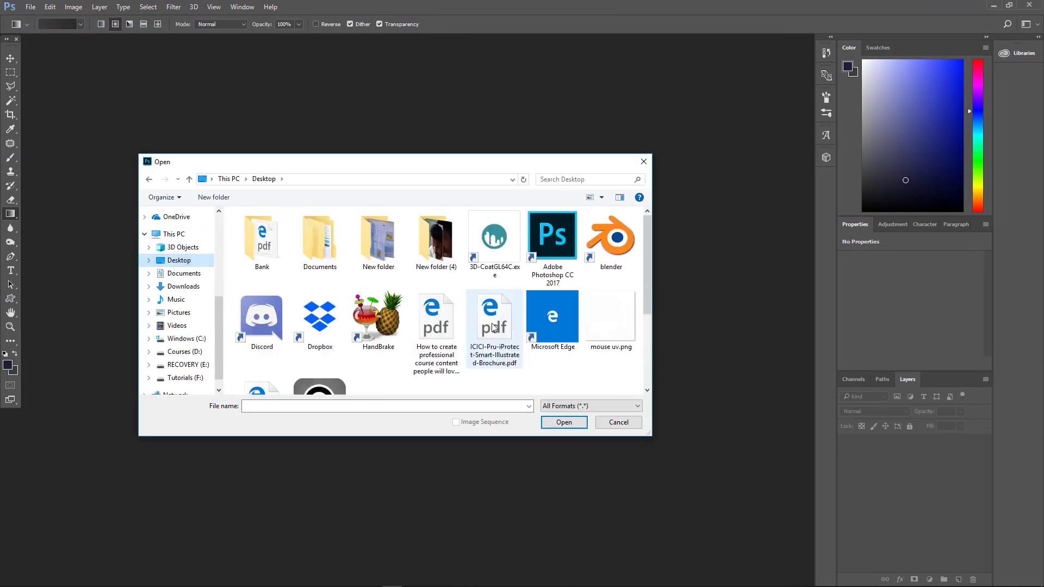
left_click(612, 324)
left_click(567, 424)
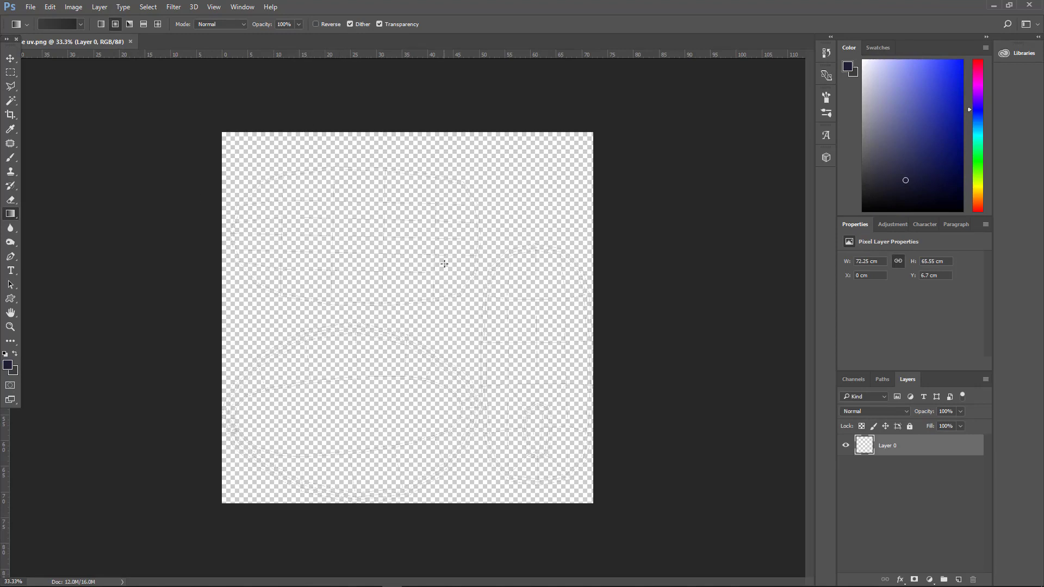
Step: Examine the UV wireframe lines against the transparent background up close and across the whole canvas
scroll(358, 236, "up", 5, "alt")
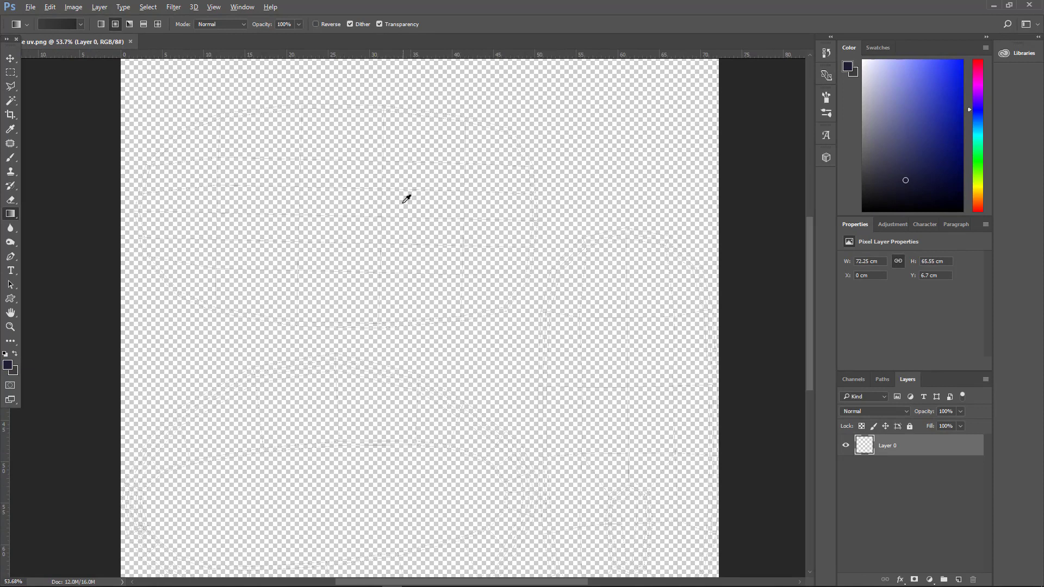
scroll(361, 215, "up", 4, "alt")
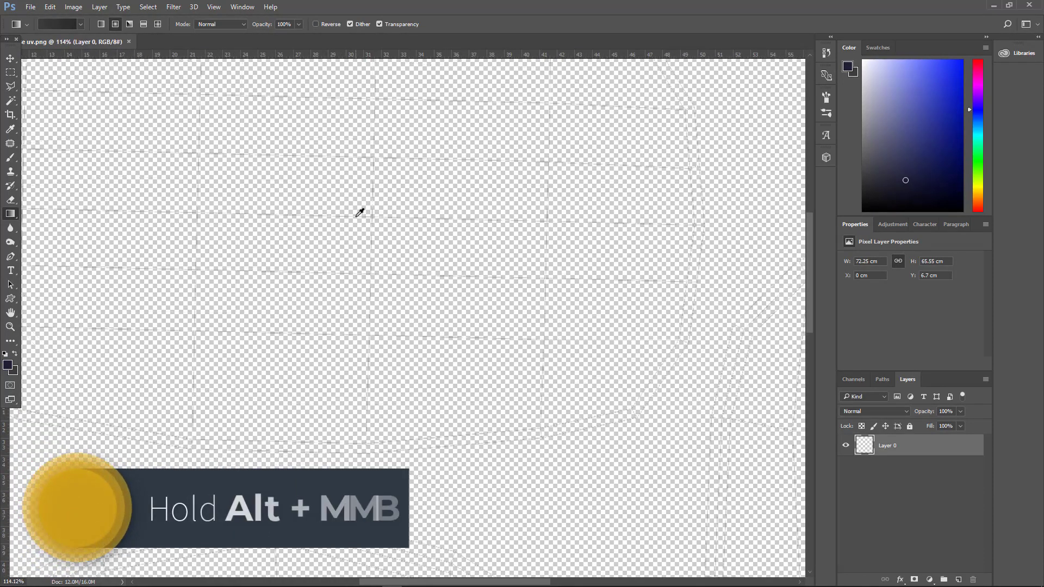
scroll(363, 213, "up", 4, "alt")
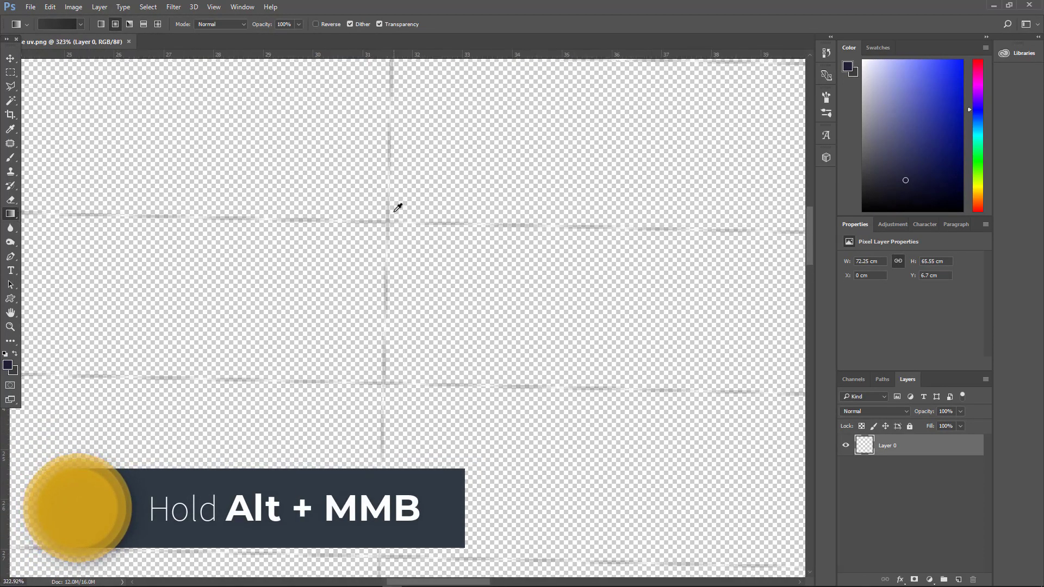
scroll(396, 206, "down", 2, "alt")
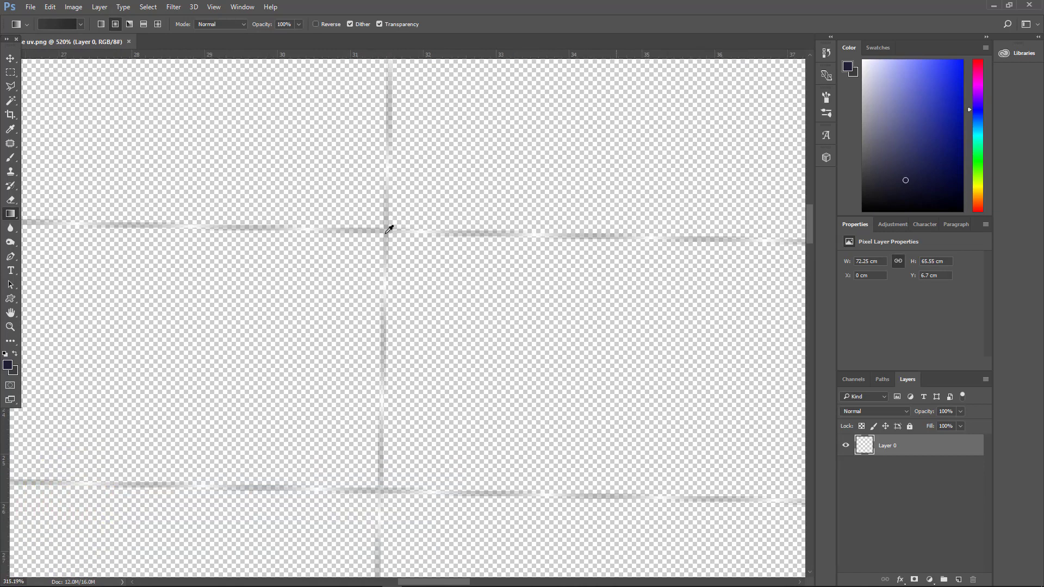
scroll(389, 226, "down", 3, "alt")
scroll(387, 236, "down", 4, "alt")
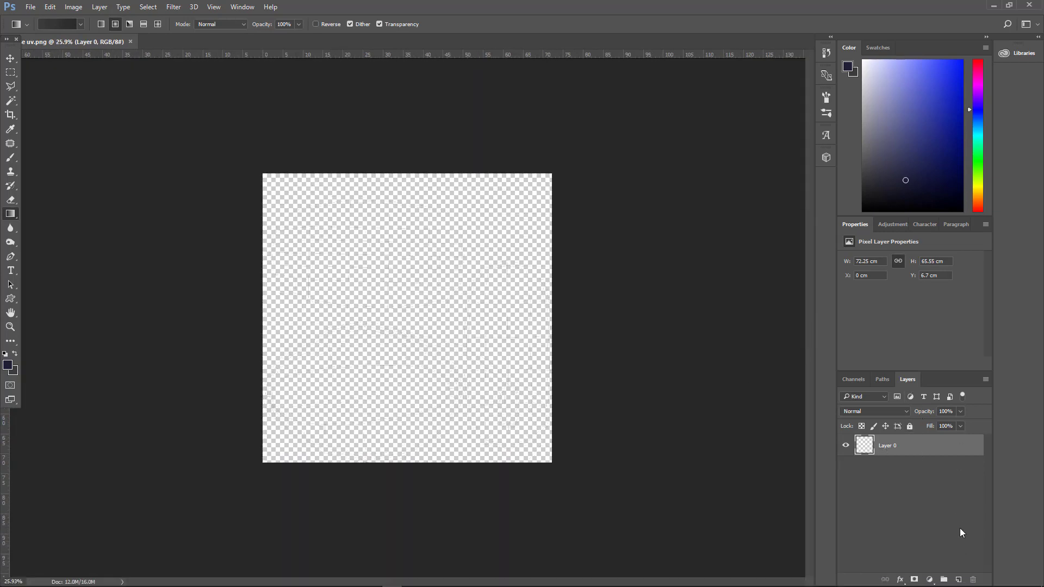
Step: Add a new layer beneath the UV wireframe layer and rename the wireframe layer uv
left_click(959, 580)
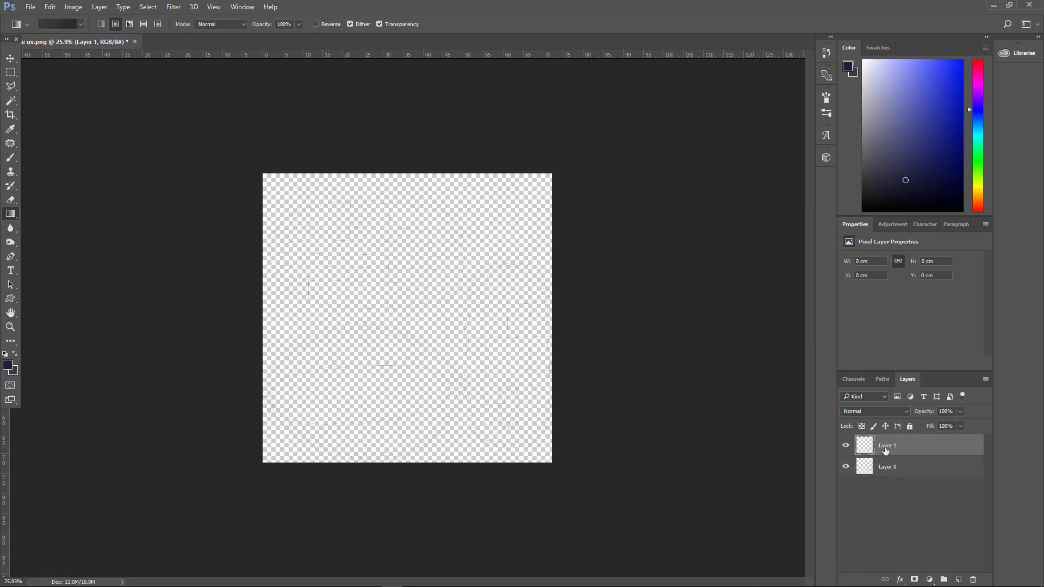
left_click_drag(902, 448, 908, 485)
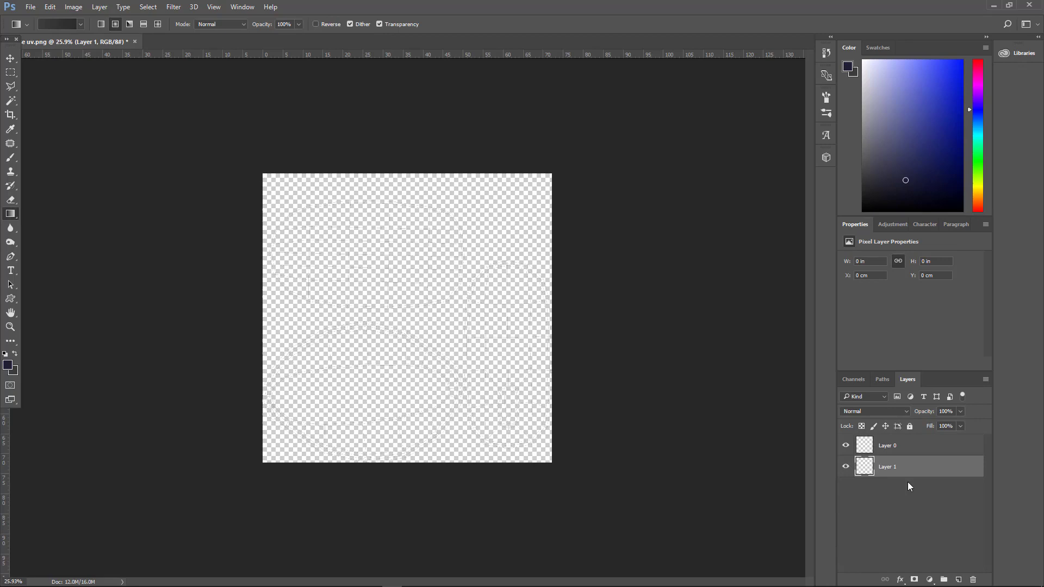
double_click(888, 446)
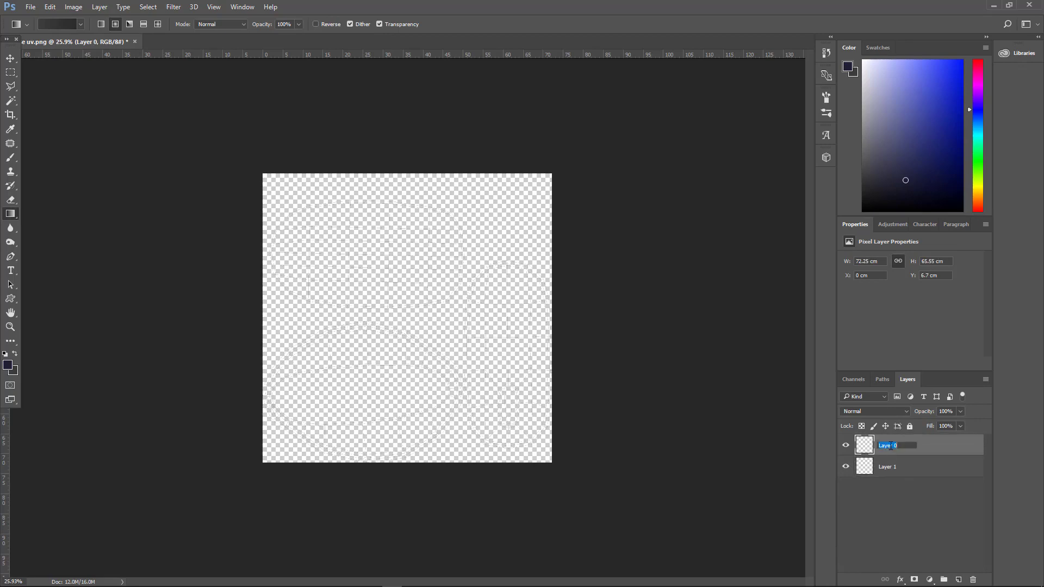
key("Return")
Step: Fill the empty layer below uv with the dark blue foreground colour 1e2035 using the Paint Bucket tool
left_click(871, 472)
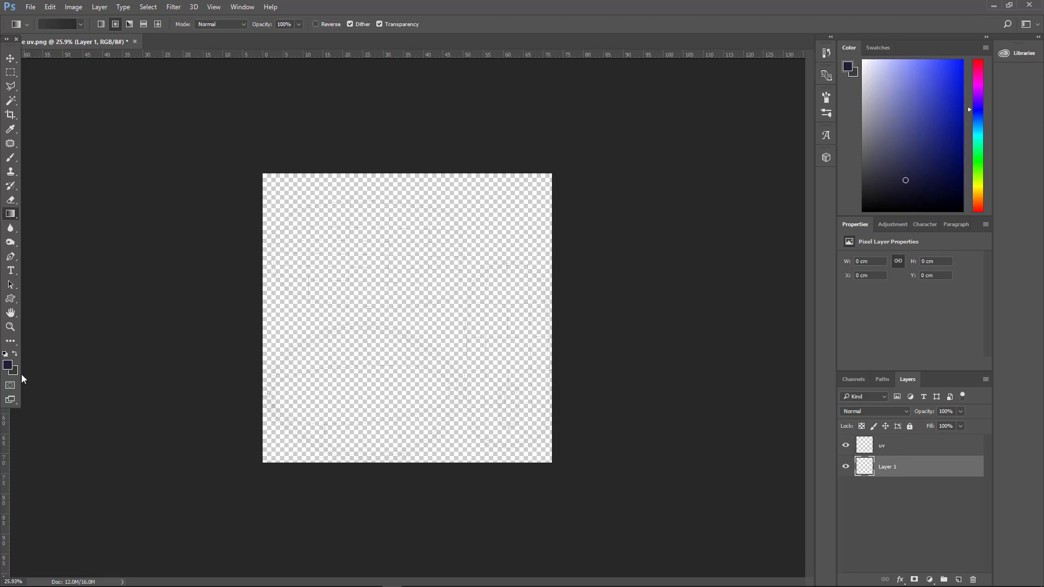
left_click(9, 371)
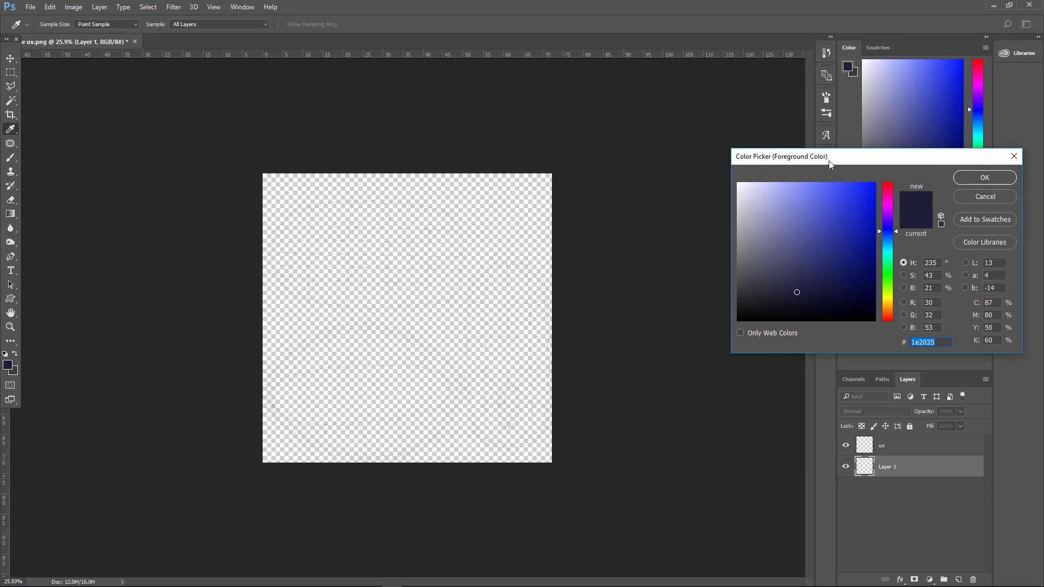
left_click_drag(829, 165, 788, 168)
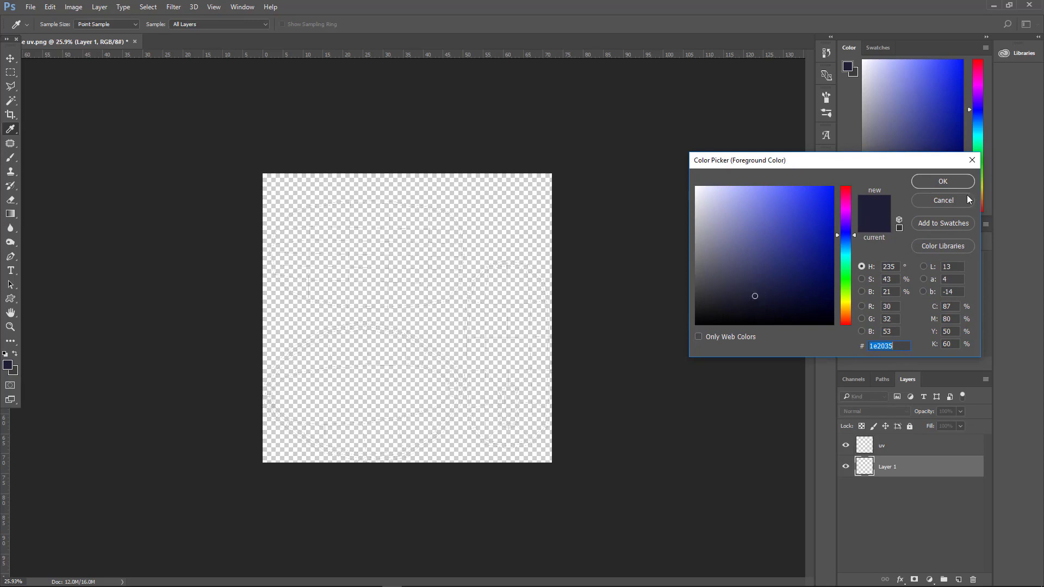
left_click(930, 182)
key("g")
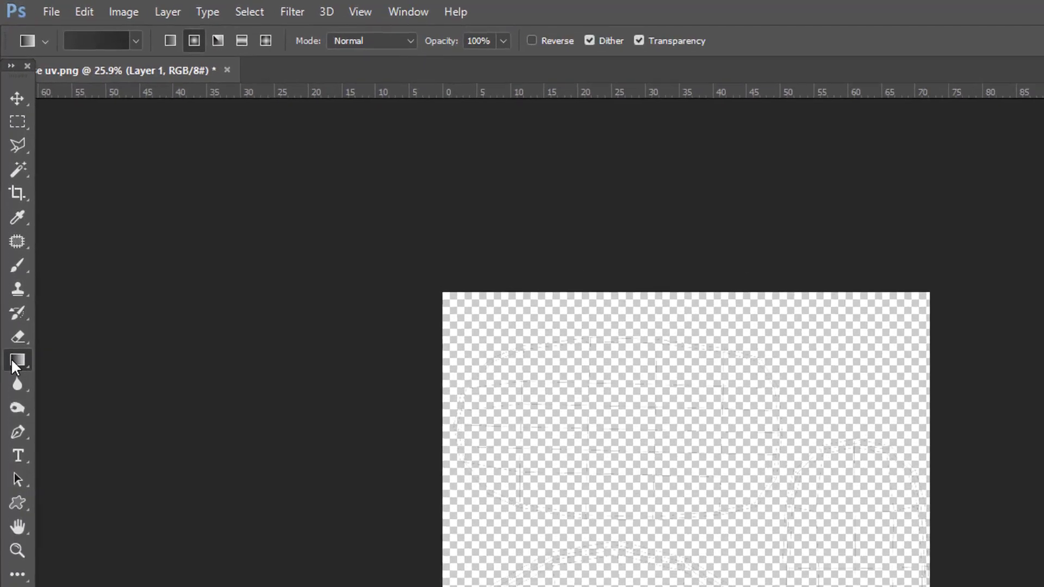
right_click(10, 214)
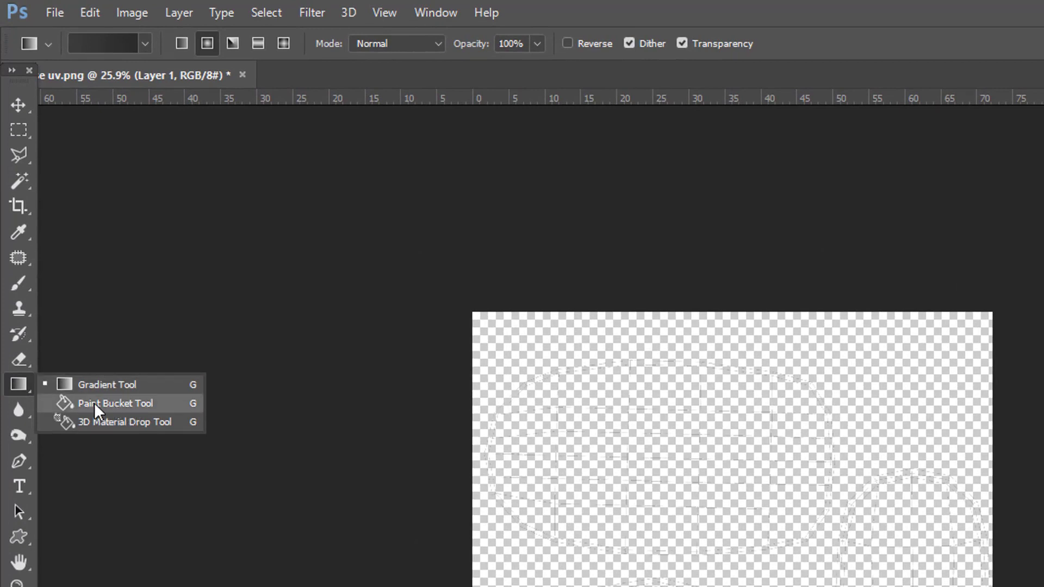
right_click(13, 385)
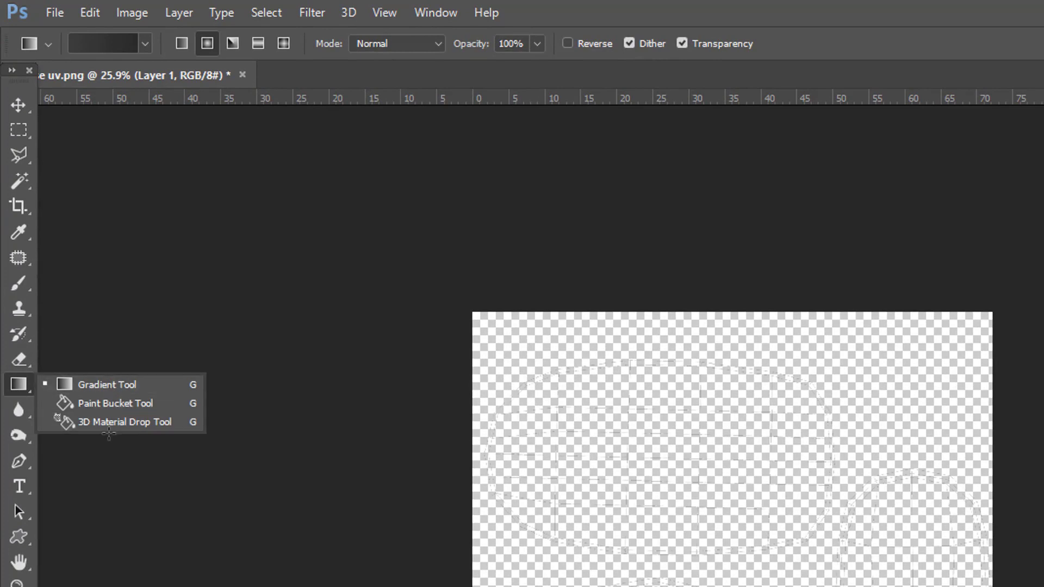
left_click(111, 403)
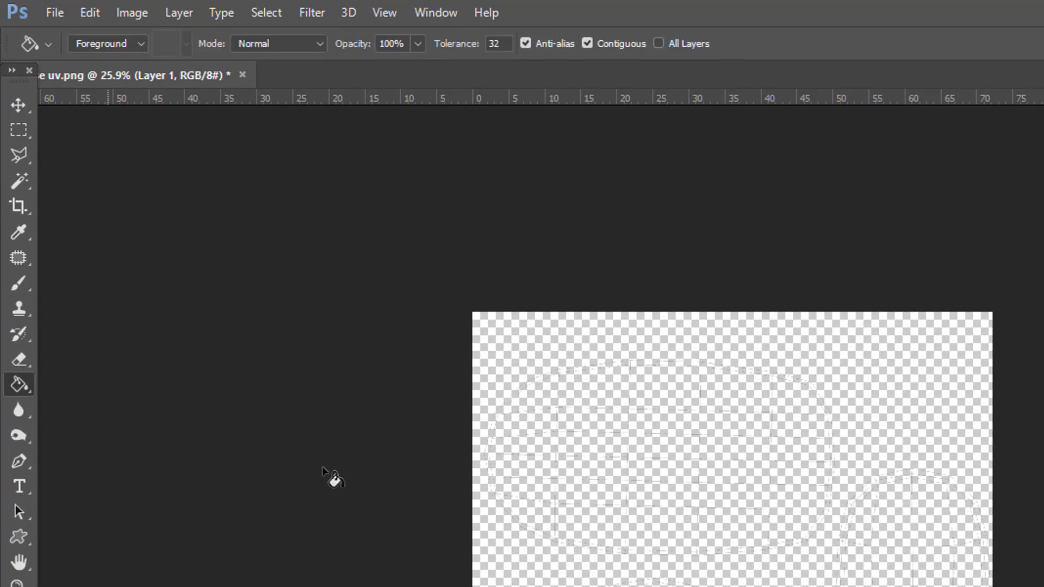
left_click(632, 509)
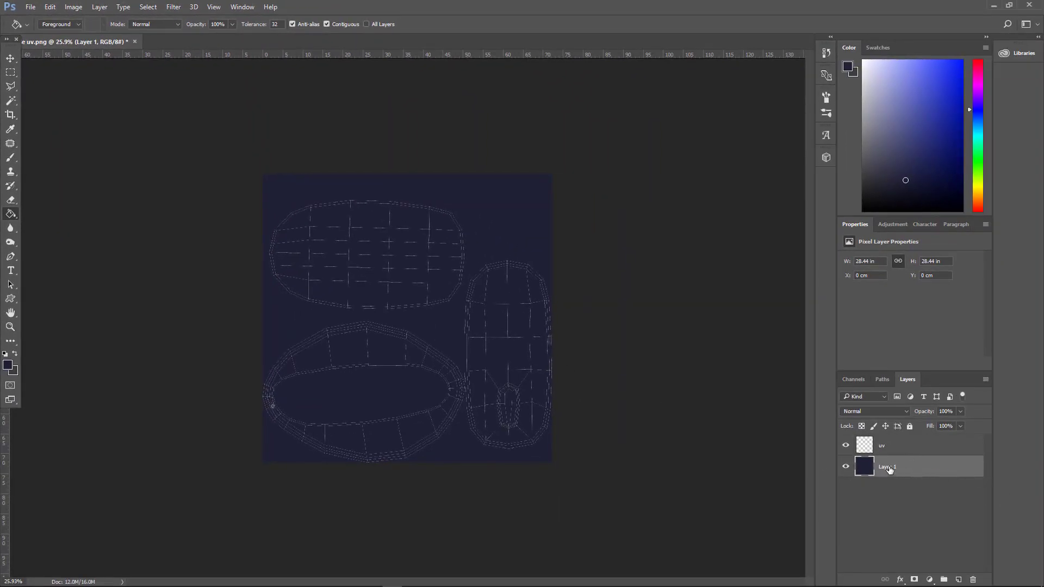
Step: Rename the filled layer BG and undock the mouse uv.png document into its own floating window
double_click(890, 469)
key("Return")
left_click(10, 327)
right_click(370, 296)
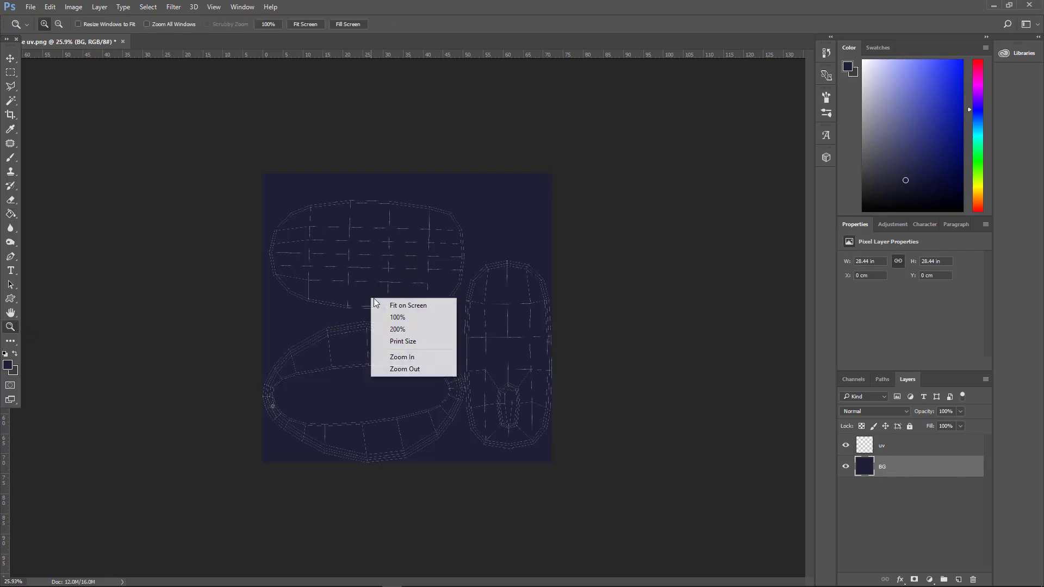
left_click(389, 301)
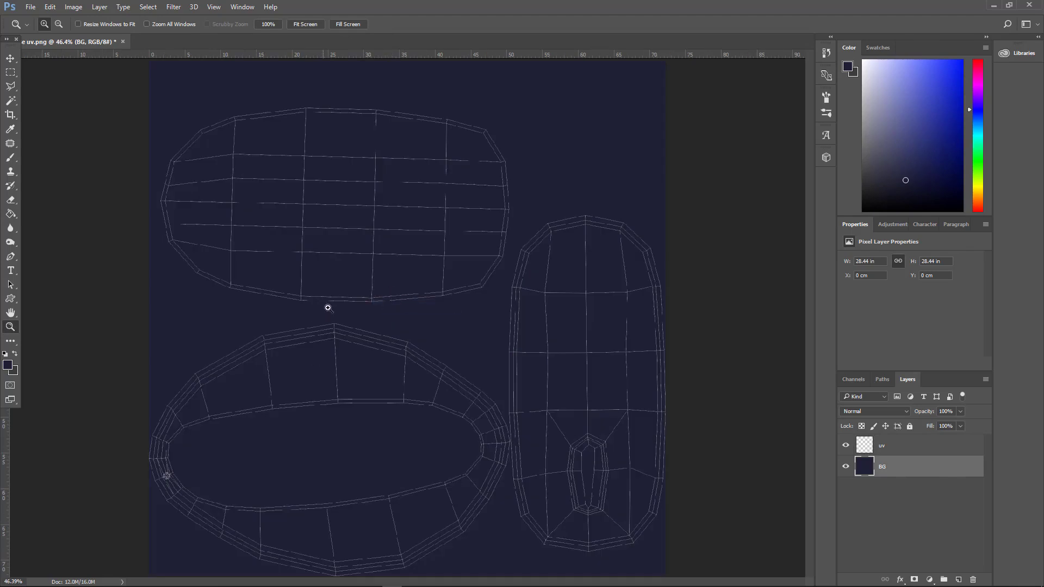
left_click(348, 298, "alt")
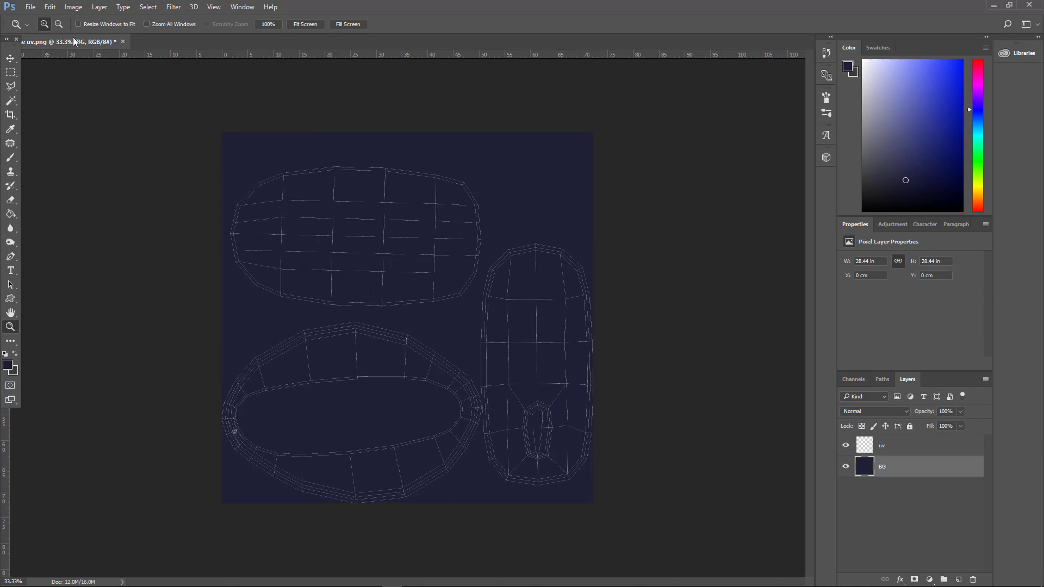
left_click_drag(77, 40, 100, 67)
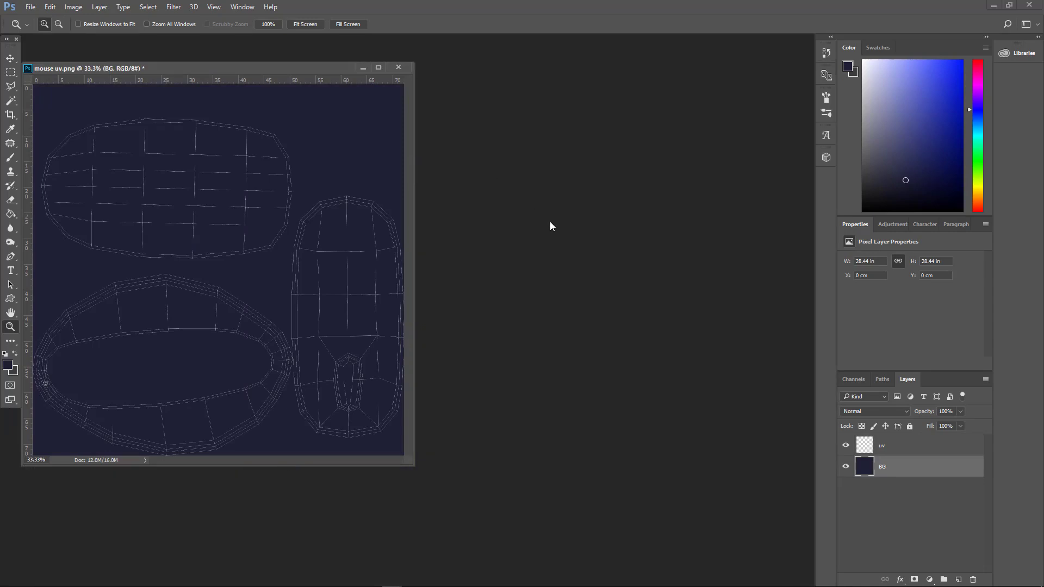
Step: Open NKJENA-white.png from Material for Editing, Logo Image on the Courses (D:) drive, and float it beside the mouse uv.png document
key("super+e")
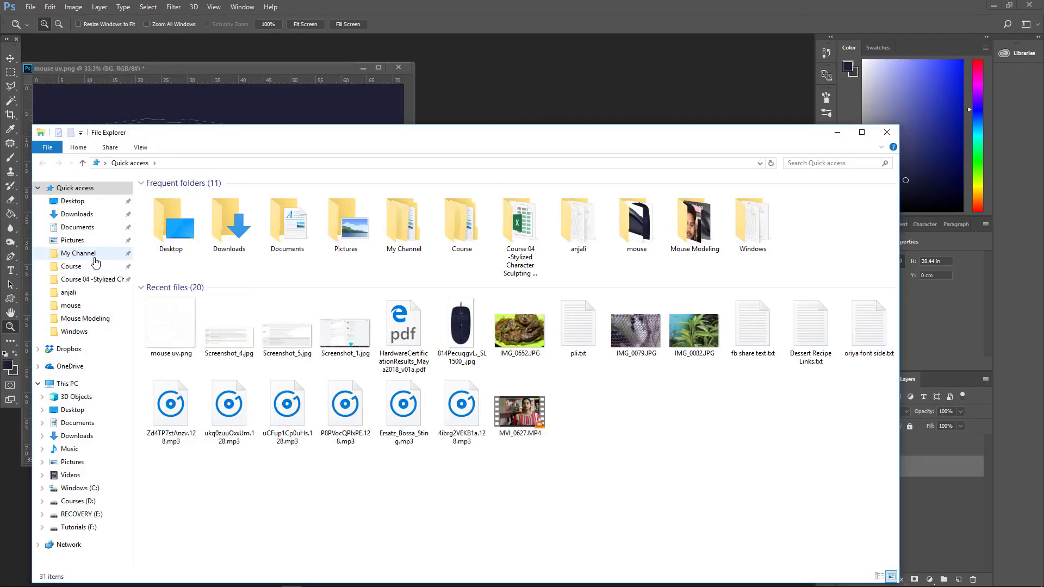
left_click(92, 256)
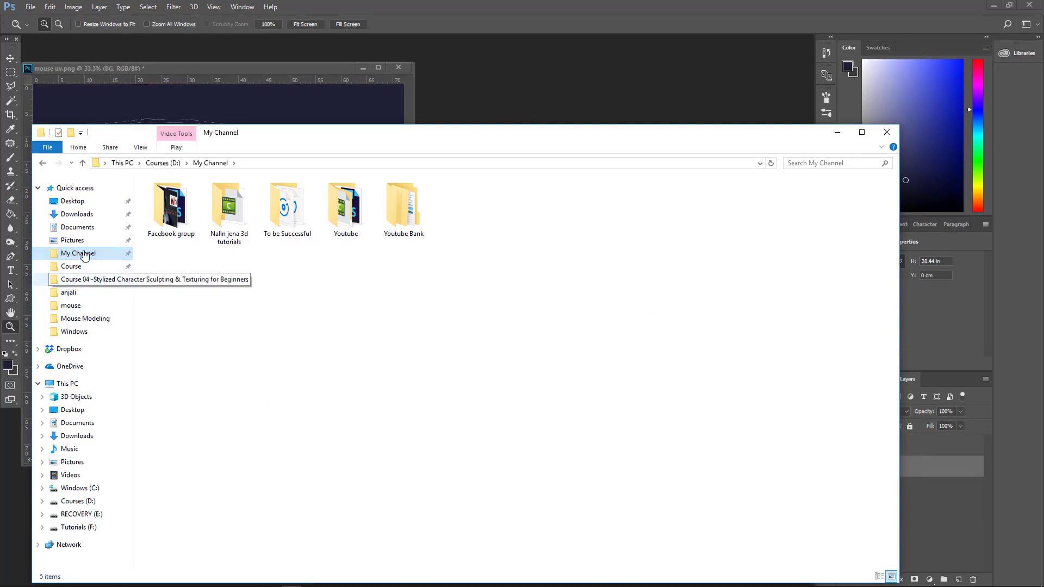
left_click(81, 500)
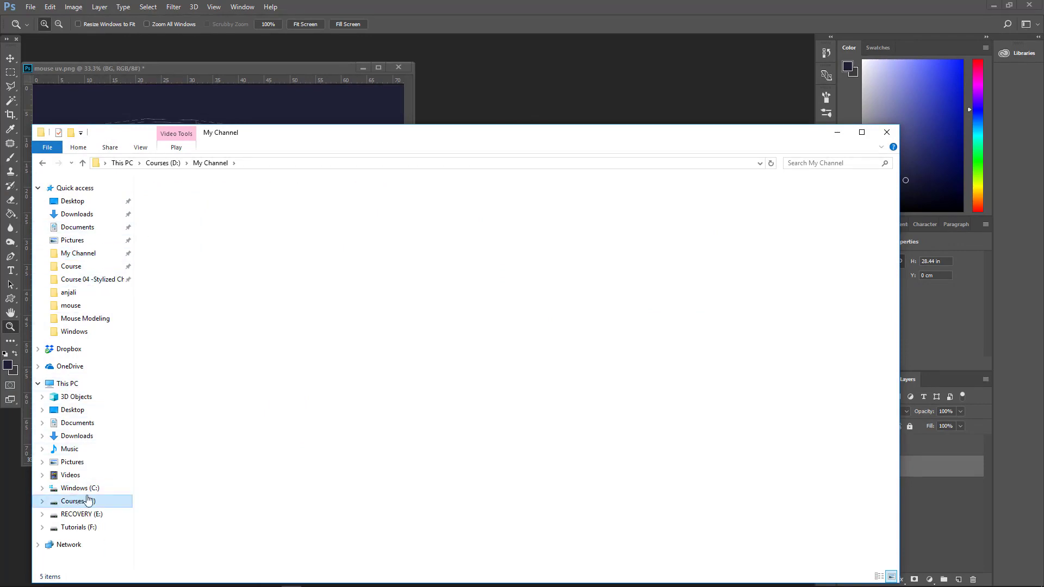
left_click(191, 231)
double_click(192, 231)
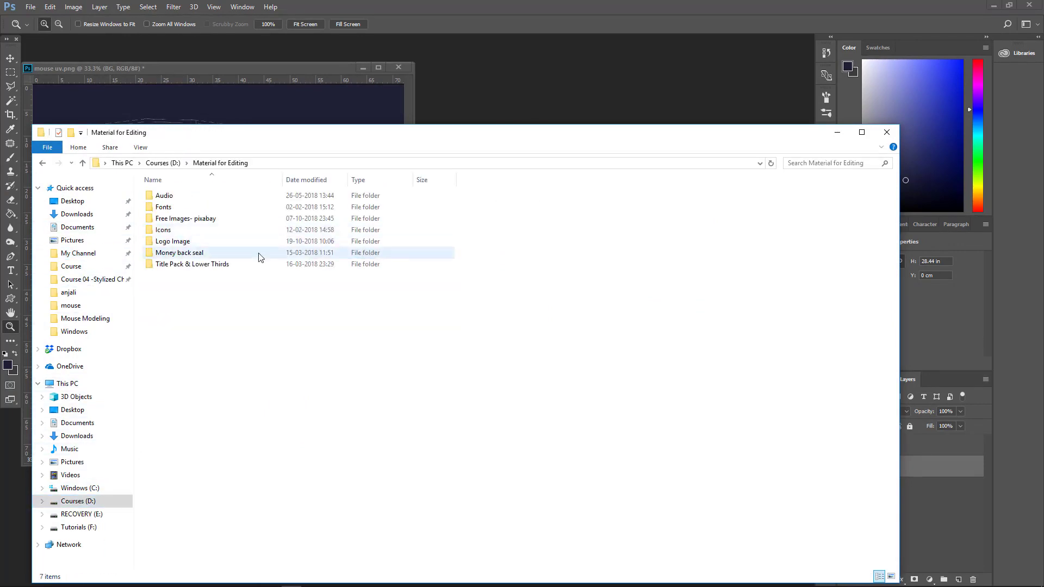
left_click(171, 243)
double_click(172, 244)
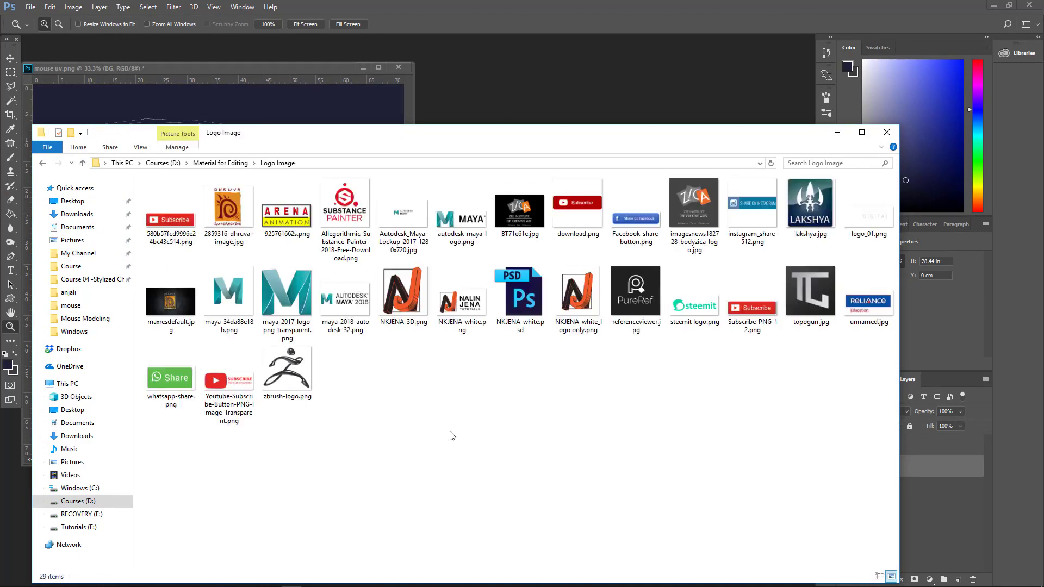
left_click(462, 305)
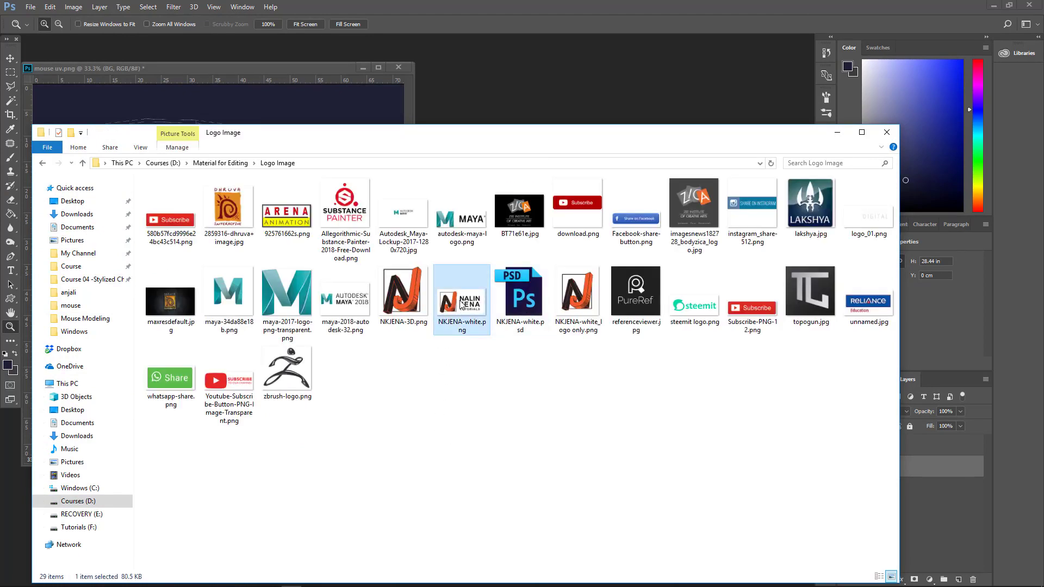
left_click_drag(464, 310, 580, 87)
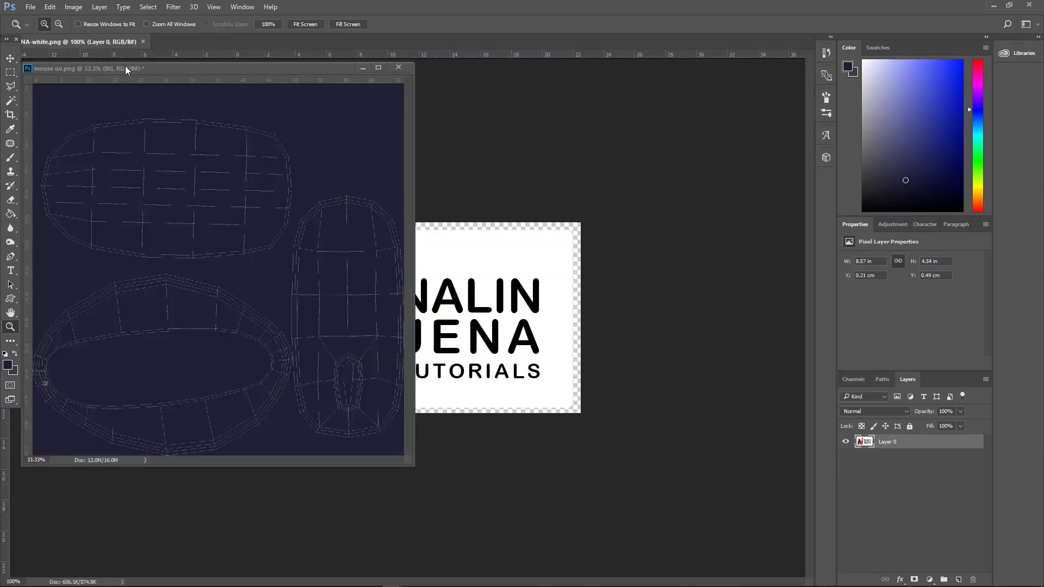
left_click_drag(105, 43, 519, 92)
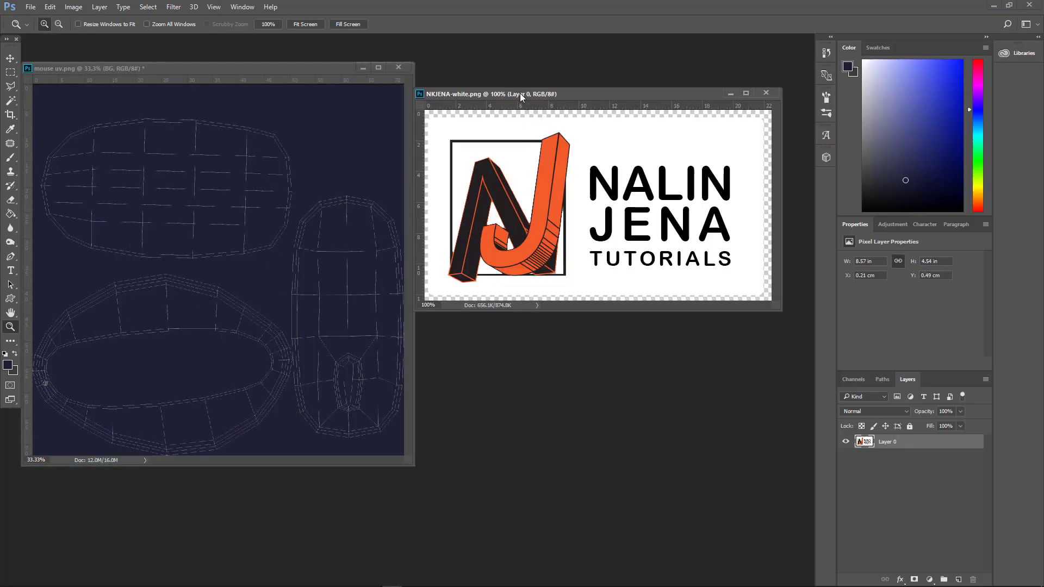
Step: Copy the logo layer into mouse uv.png between the uv and BG layers, and close the NKJENA-white.png document
left_click(10, 58)
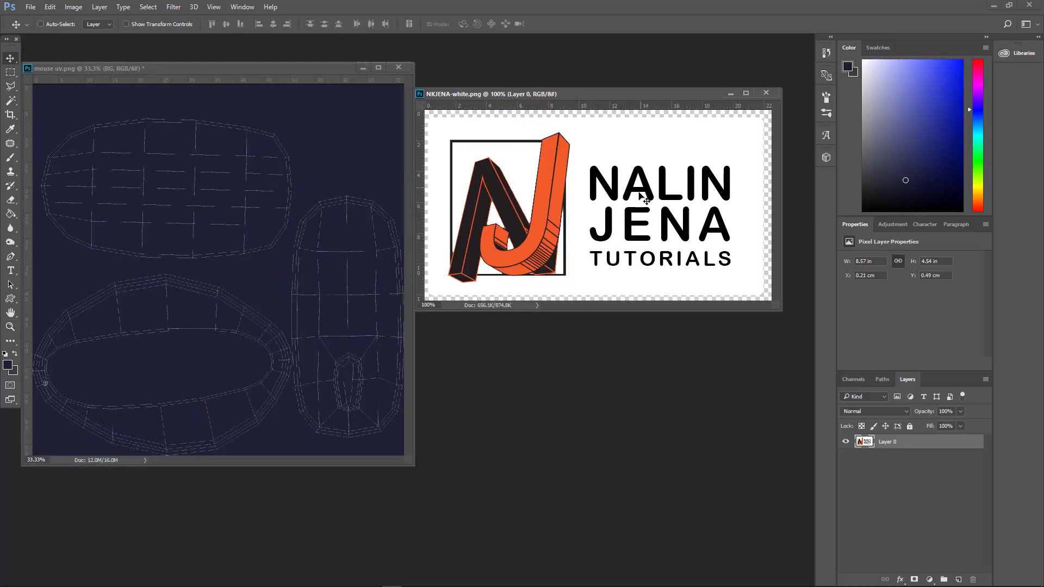
left_click_drag(643, 194, 34, 72)
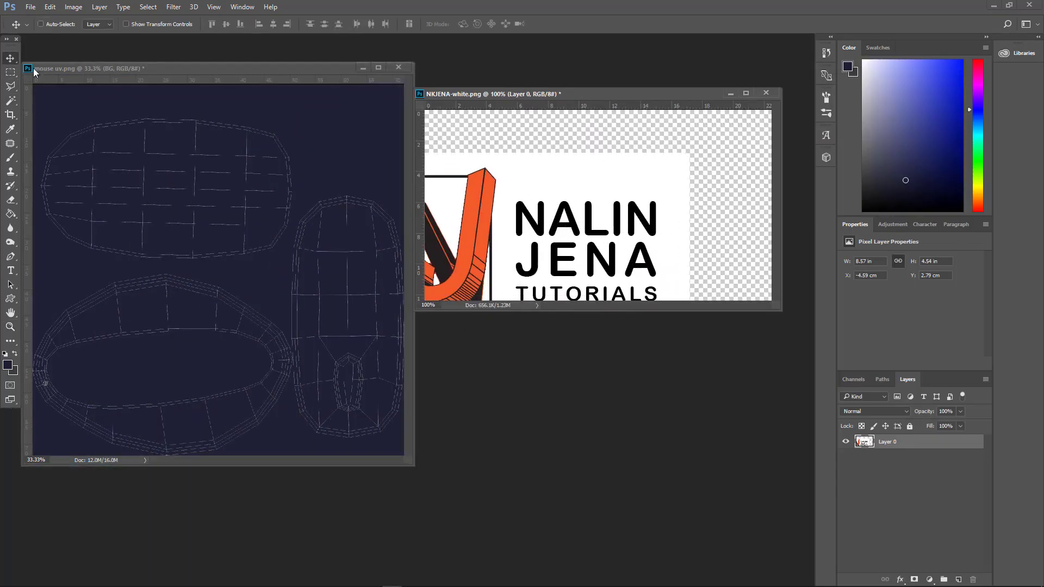
left_click_drag(625, 218, 339, 279)
left_click_drag(305, 70, 378, 86)
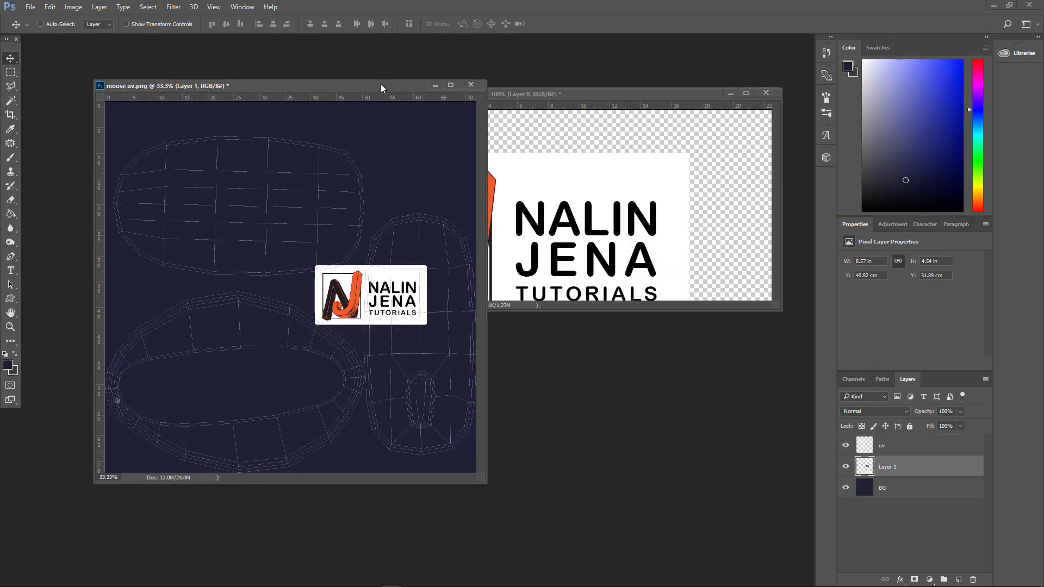
left_click(775, 94)
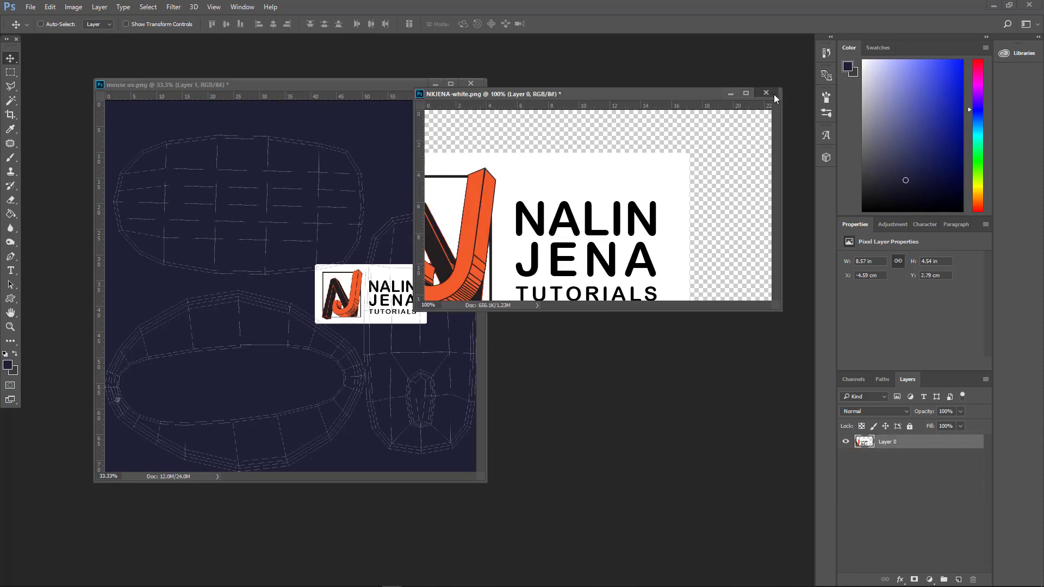
left_click(765, 93)
left_click(526, 228)
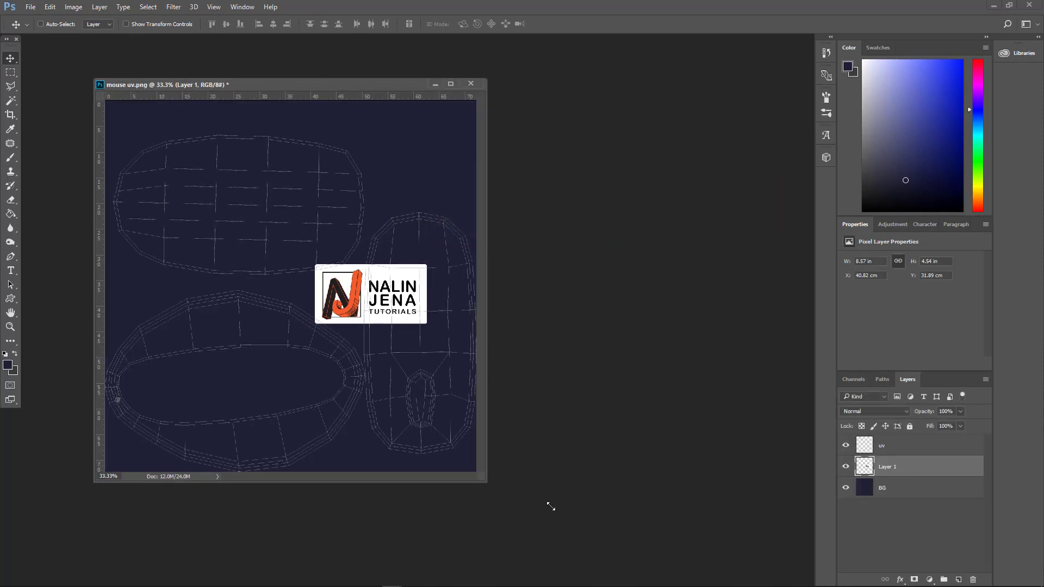
Step: Enlarge the mouse uv.png window around the canvas and move the logo to overlap the edge of the tall UV shell
left_click_drag(551, 507, 647, 520)
left_click_drag(457, 321, 339, 302)
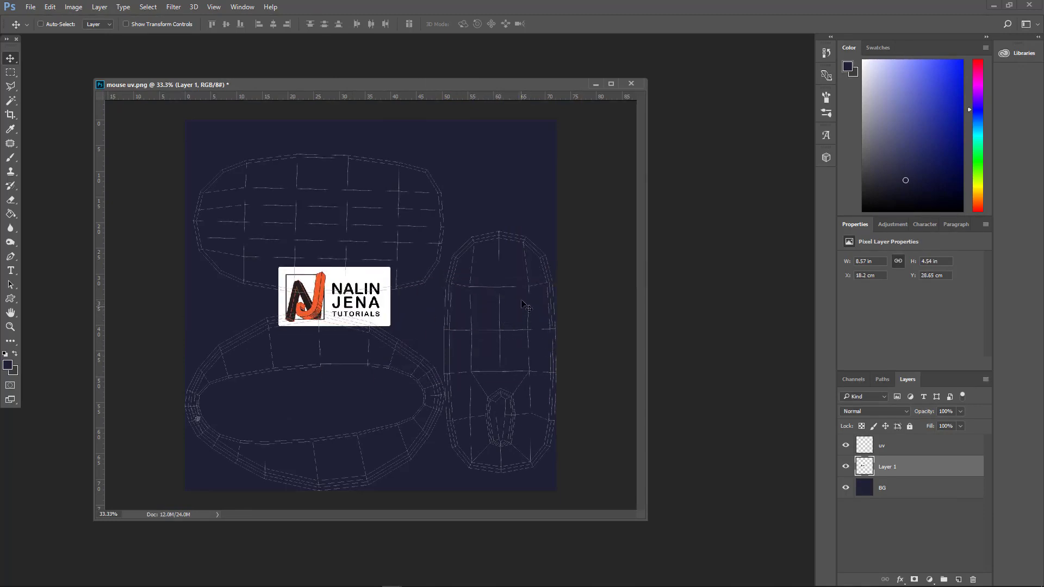
left_click_drag(351, 298, 437, 296)
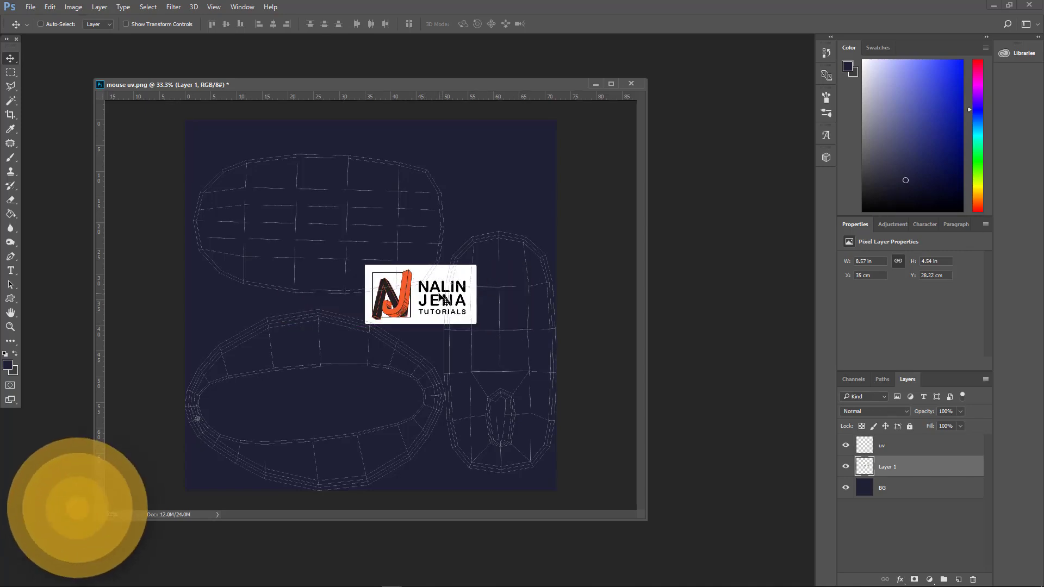
Step: Scale the logo down to about 38% and place it inside the upper half of the tall UV shell
key("ctrl+t")
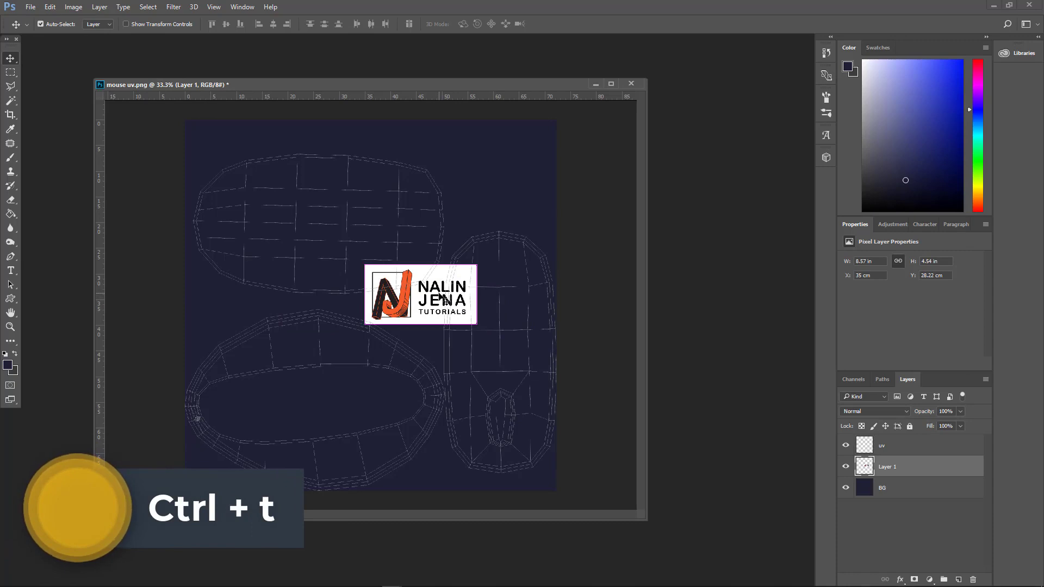
key("ctrl+t")
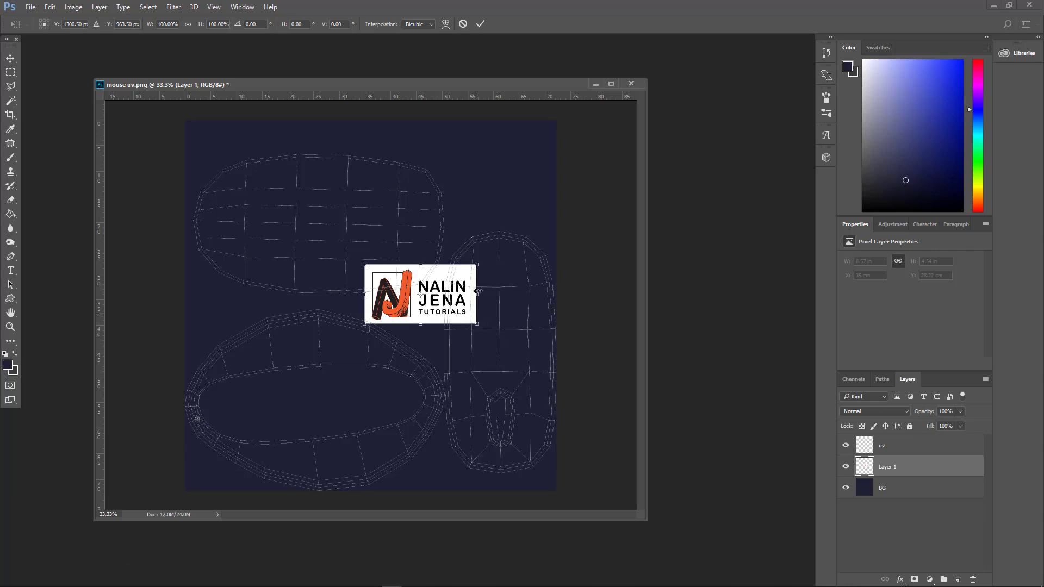
left_click_drag(478, 325, 511, 311)
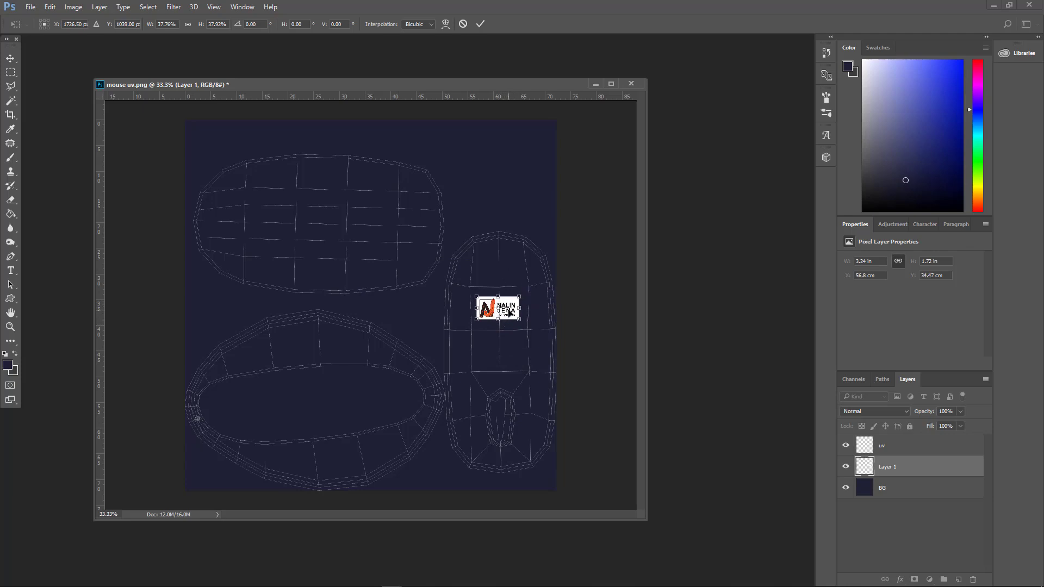
Step: Rotate the logo 180°, shrink it further to about 29%, centre it in the tall shell, and apply the transformation
right_click(509, 314)
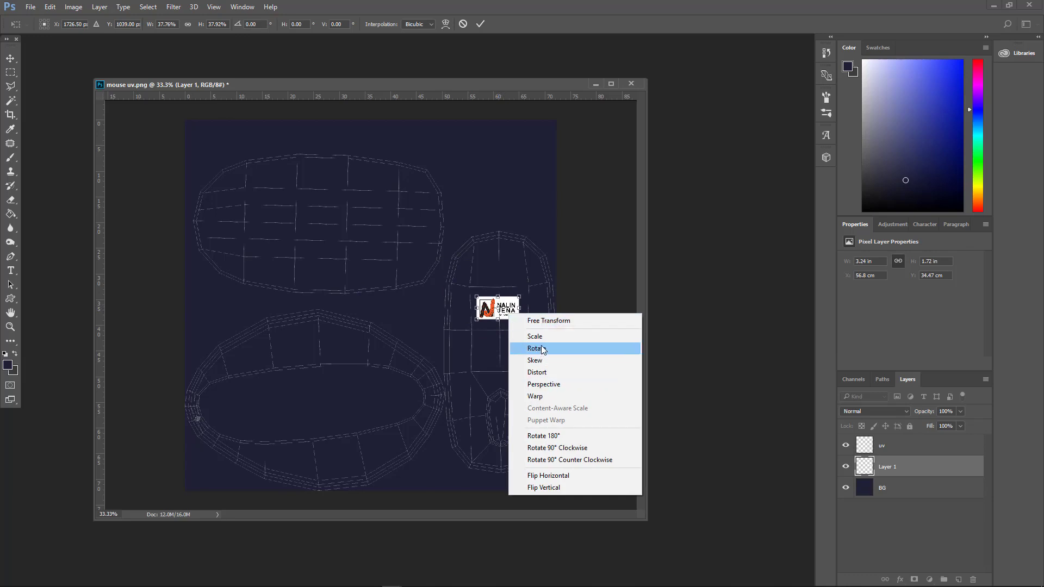
left_click(548, 439)
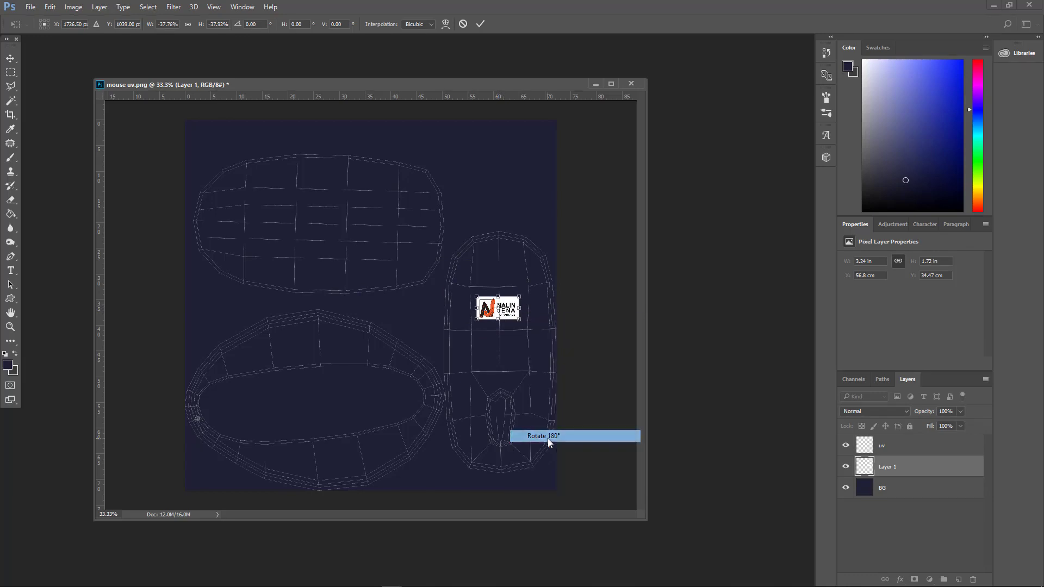
left_click_drag(511, 320, 516, 317)
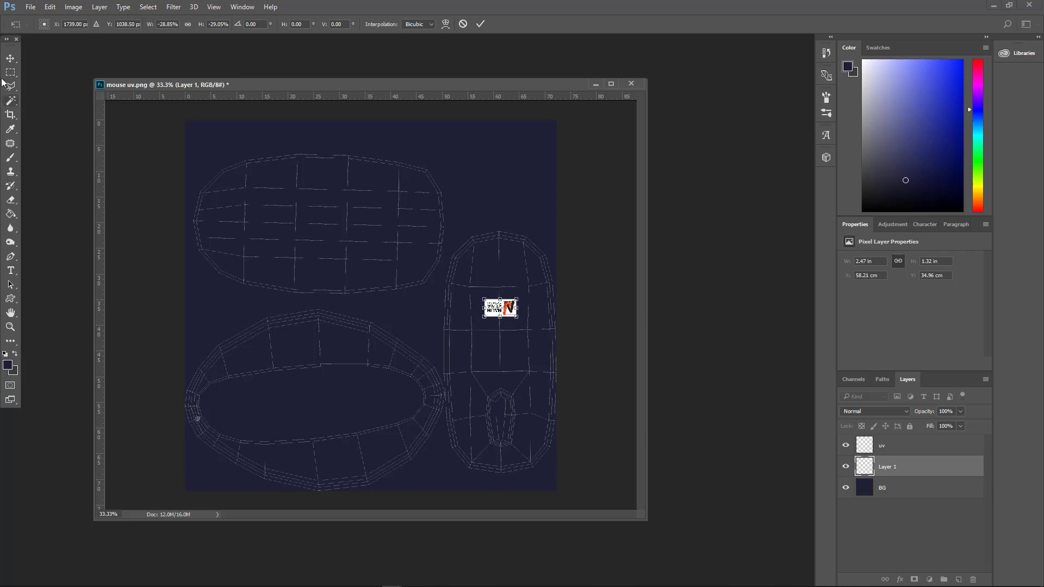
left_click(11, 60)
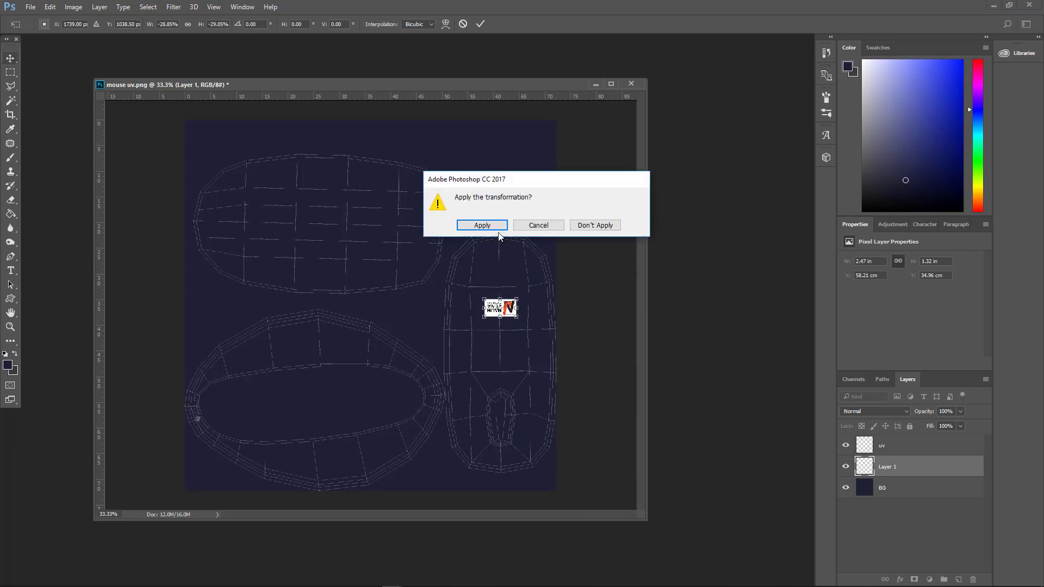
left_click_drag(489, 179, 494, 182)
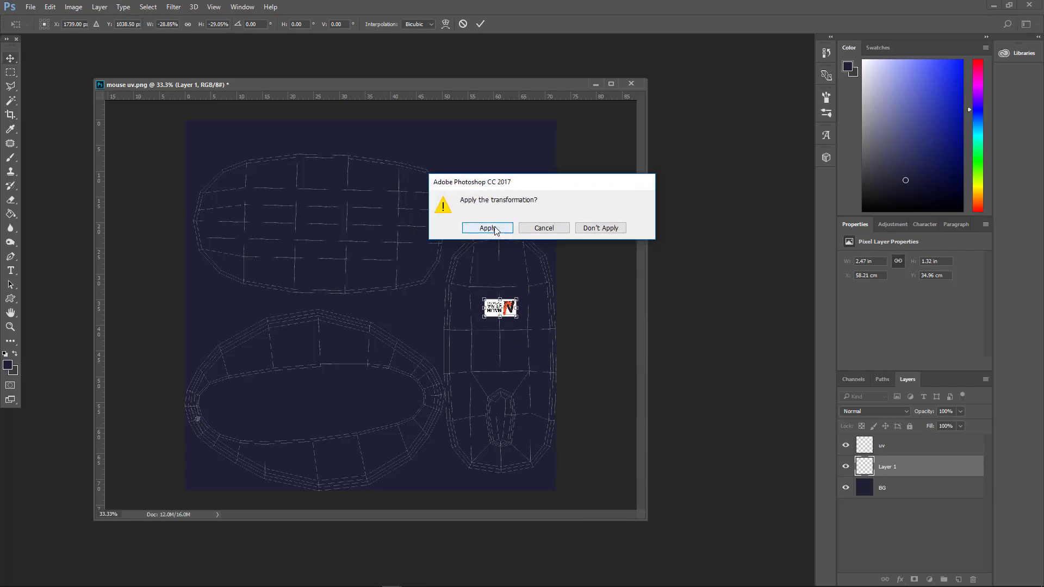
left_click(487, 228)
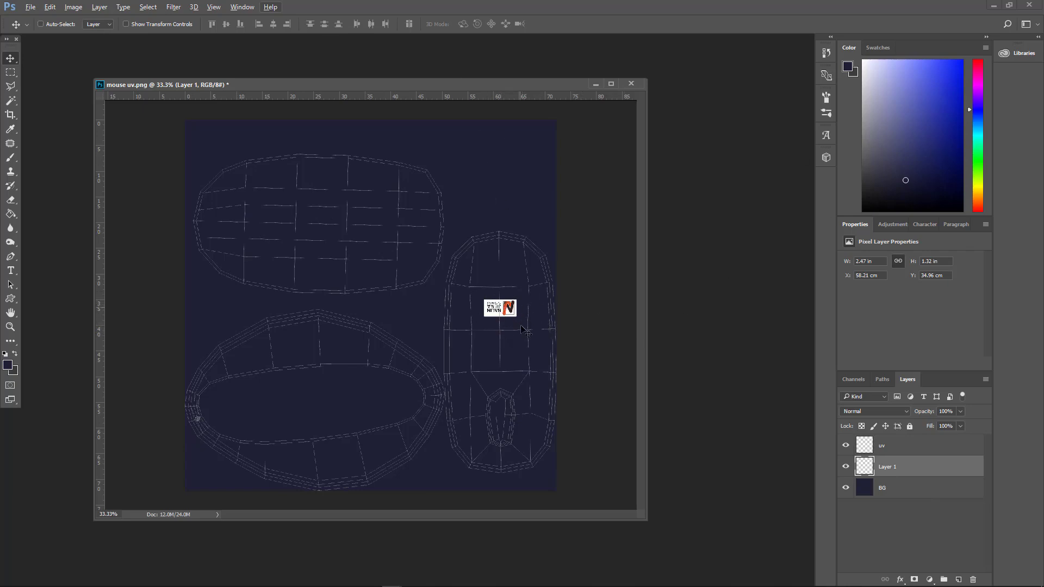
Step: Open the underside photo 814PecuqgvL._SL1500_.jpg from Concept Art, mouse on the Courses (D:) drive, and float it beside the mouse uv.png document
left_click_drag(498, 89, 512, 82)
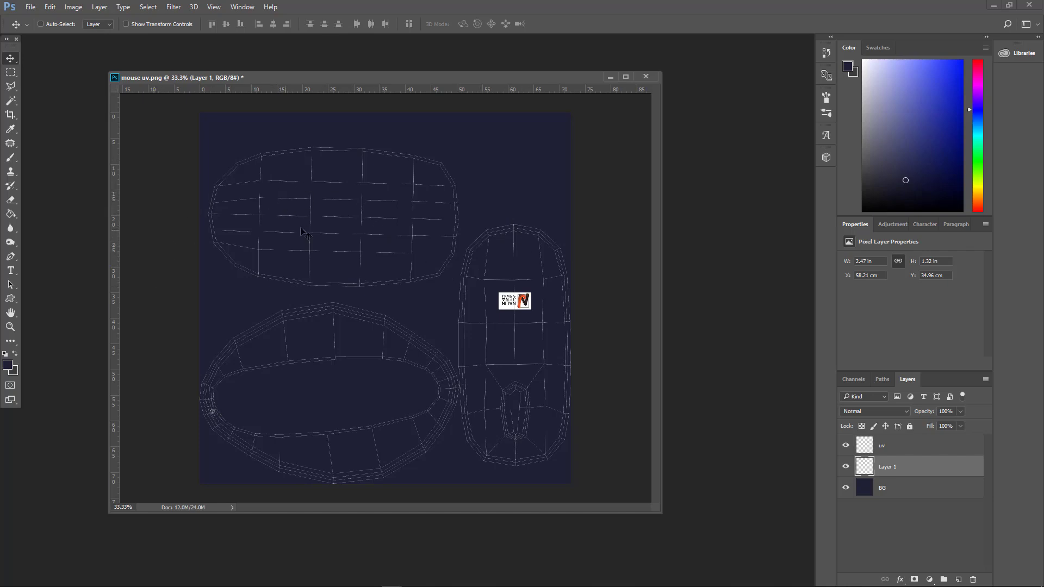
left_click(10, 272)
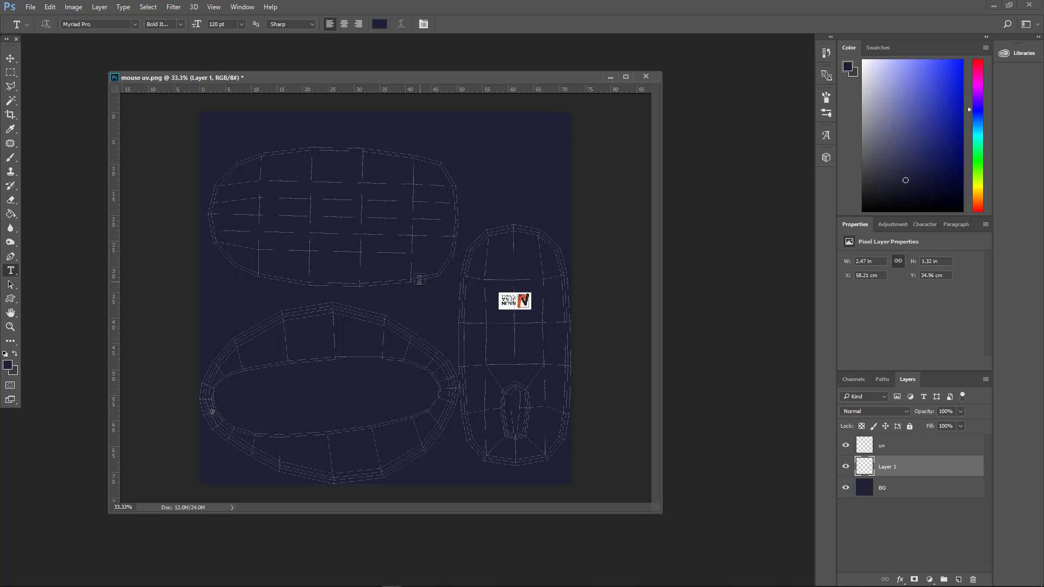
key("alt+Tab")
left_click(173, 211)
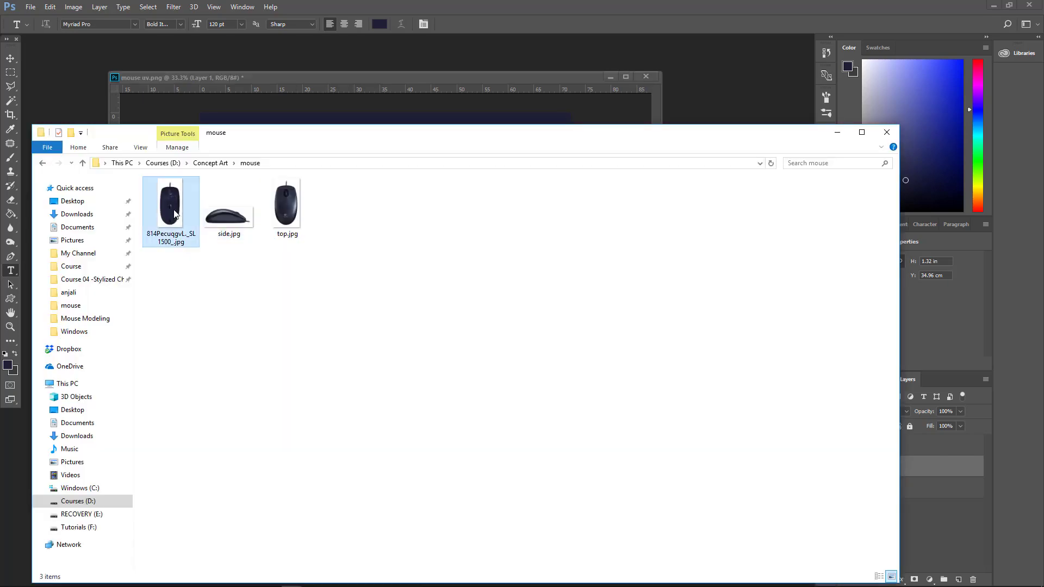
left_click_drag(173, 203, 704, 79)
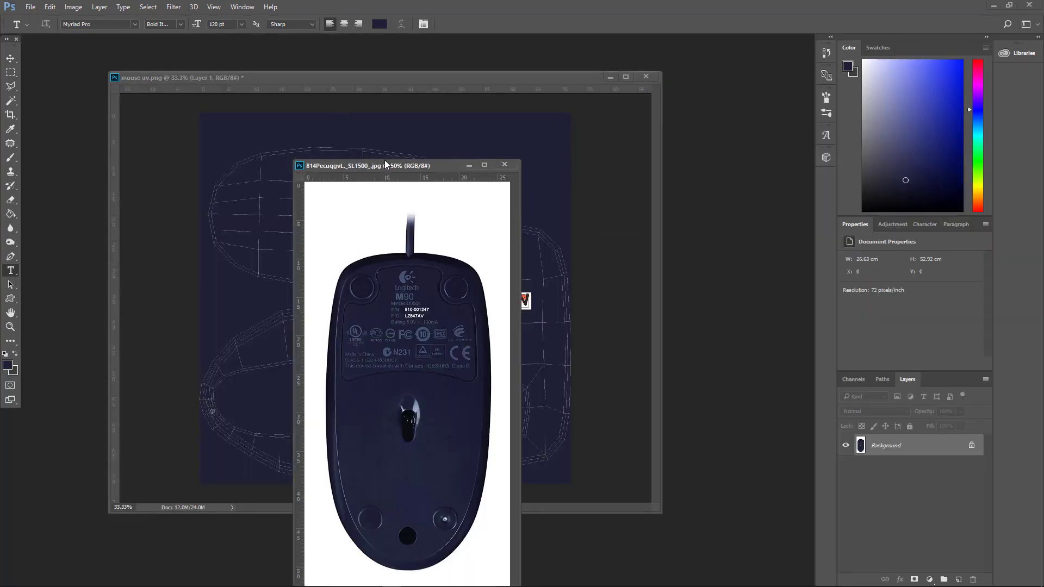
left_click_drag(384, 165, 680, 103)
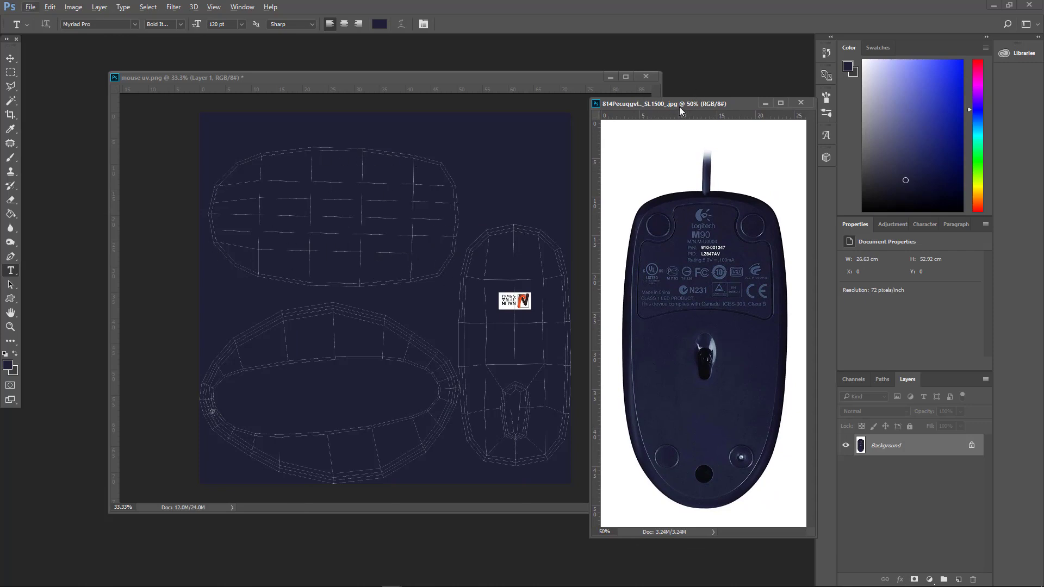
left_click_drag(680, 107, 665, 104)
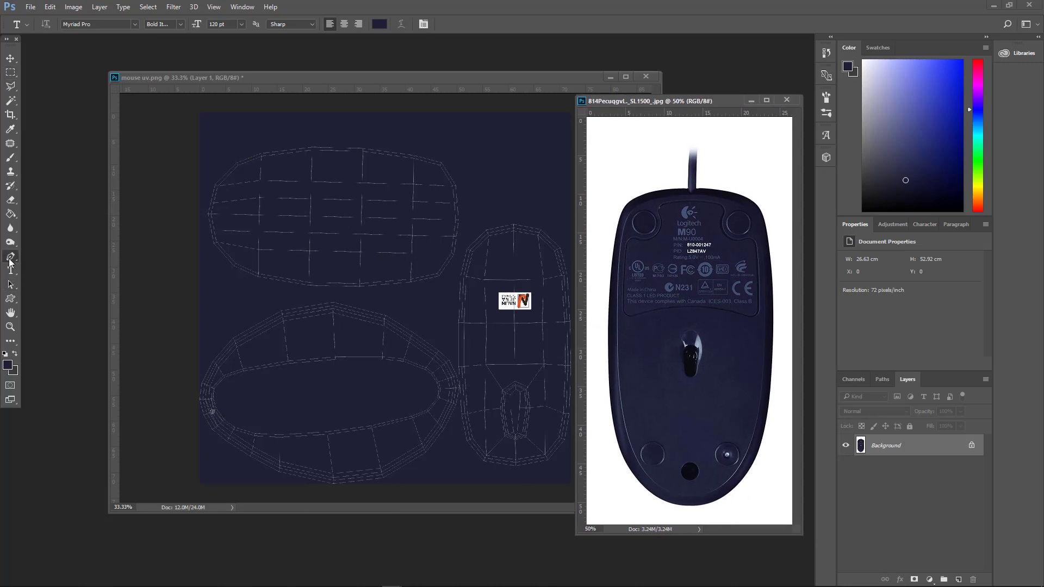
Step: Trace a closed curved Pen path around the mouse's underside in the photo, just inside its outer edge, and convert it to a selection
left_click(10, 258)
left_click(627, 452)
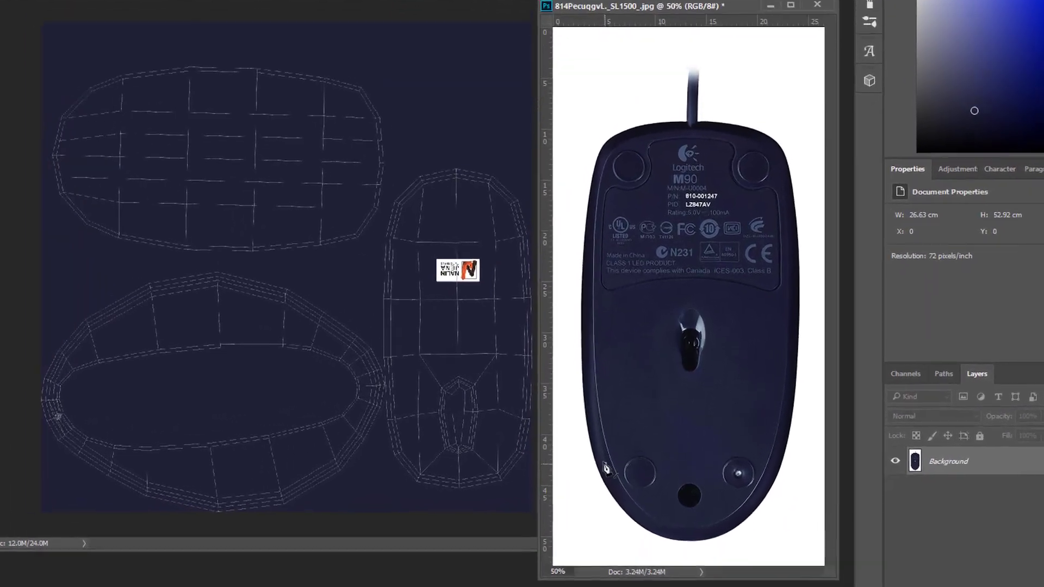
left_click_drag(592, 373, 586, 336)
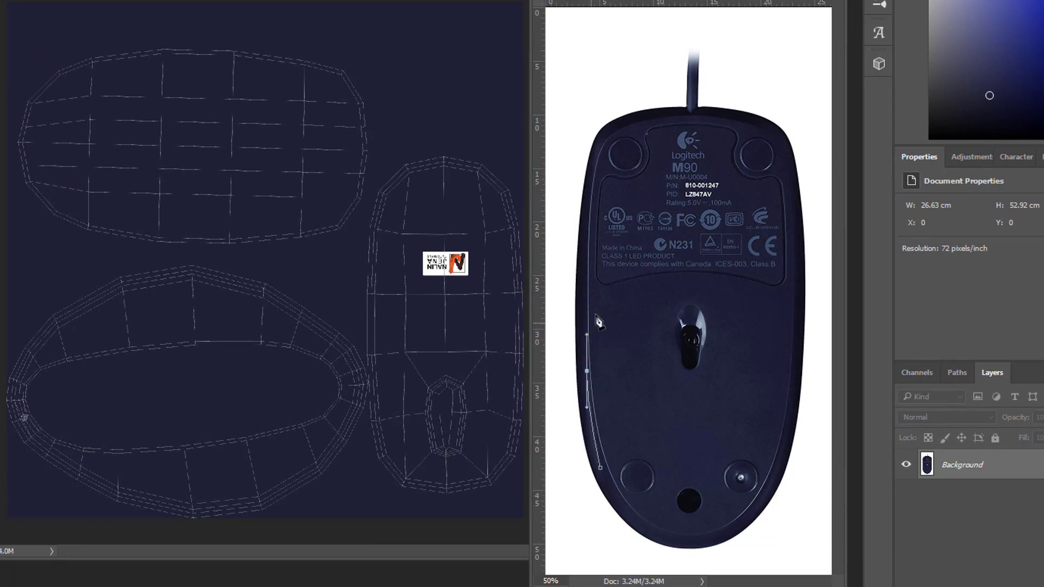
left_click_drag(587, 230, 589, 190)
left_click_drag(611, 133, 721, 116)
left_click_drag(778, 142, 788, 158)
left_click_drag(797, 243, 799, 299)
left_click_drag(785, 432, 778, 470)
left_click_drag(727, 533, 706, 542)
left_click_drag(642, 527, 625, 512)
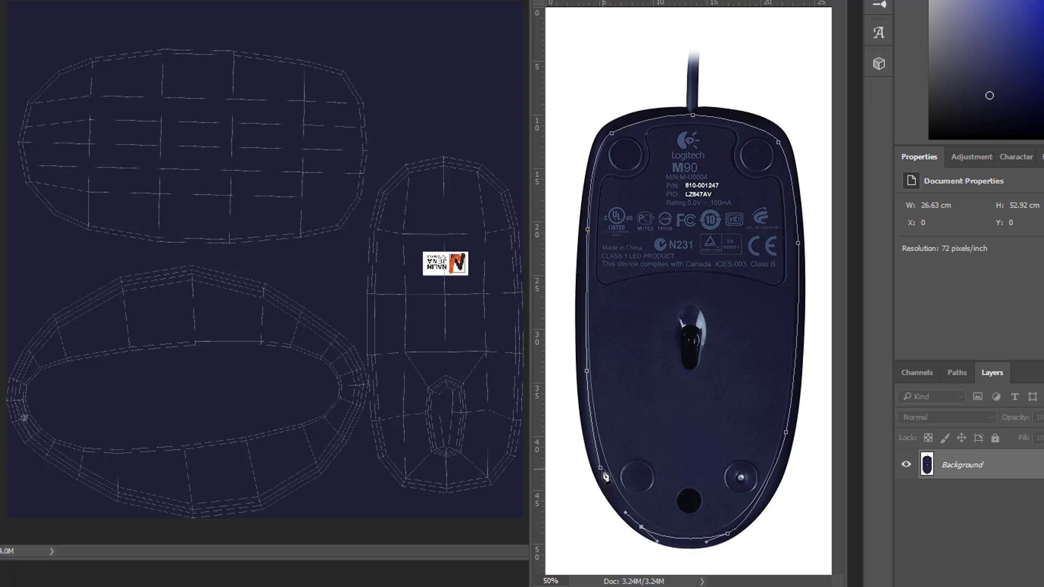
left_click(601, 468)
key("ctrl+Return")
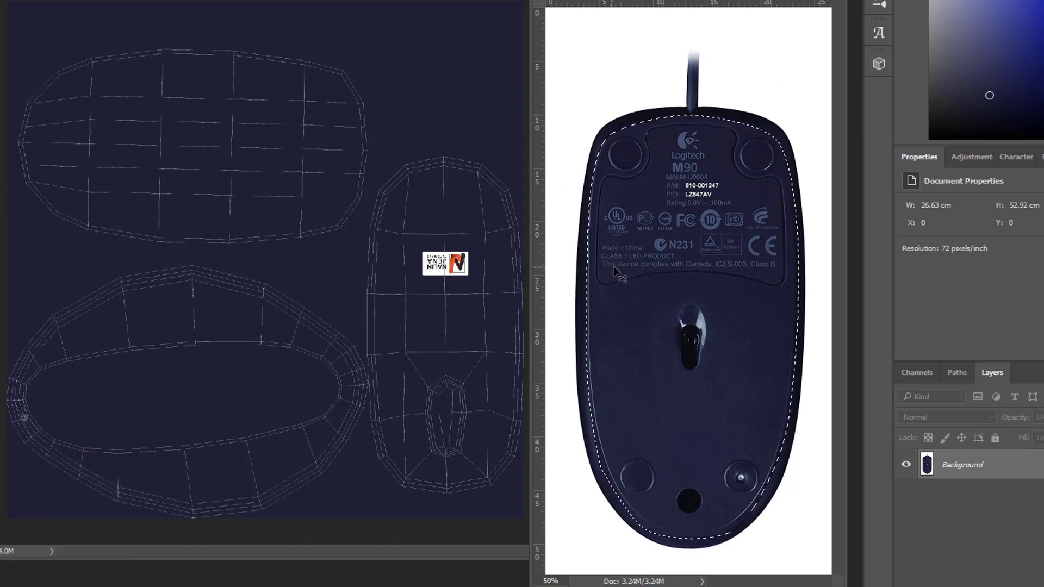
Step: Copy the selected underside into mouse uv.png as a layer below uv, and place it over the horizontal UV shell above the oval one
left_click_drag(690, 305, 186, 149)
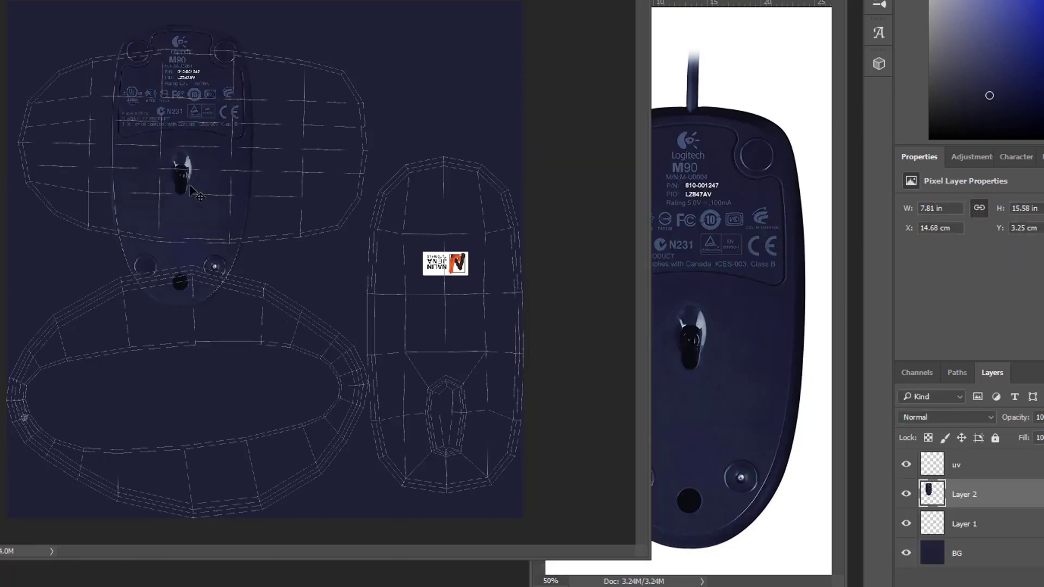
left_click_drag(190, 186, 287, 139)
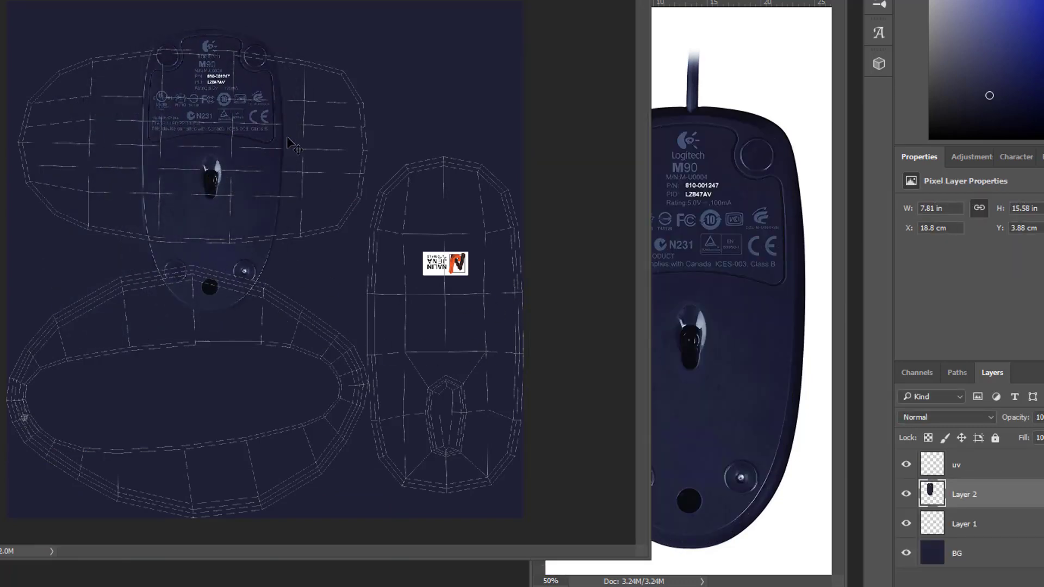
key("ctrl")
key("ctrl")
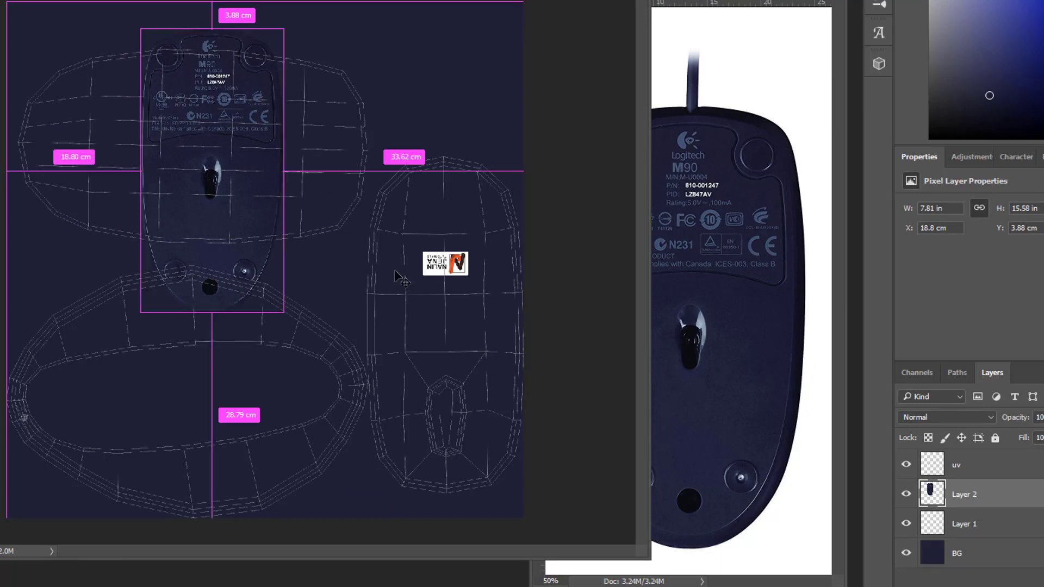
Step: Start a free transform on the underside image, rotate it 90° clockwise, and move it over the horizontal UV shell
key("ctrl+t")
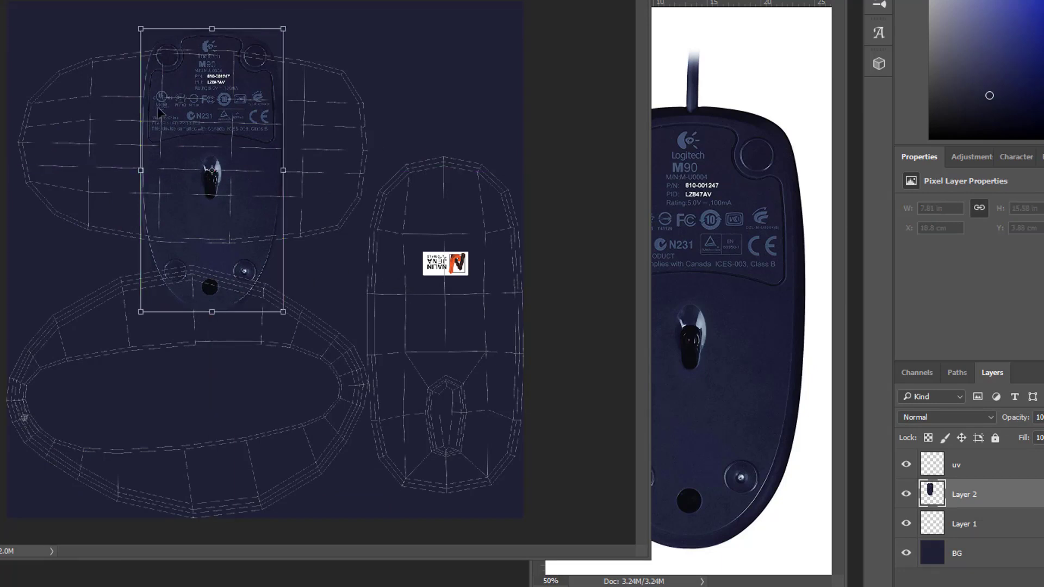
right_click(243, 159)
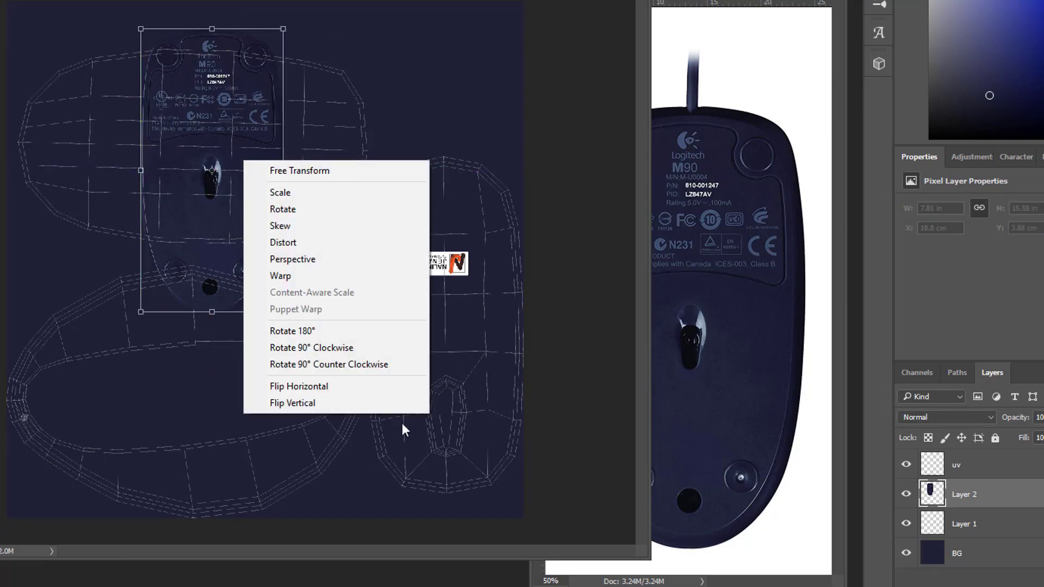
left_click(305, 350)
left_click_drag(270, 219, 246, 192)
Step: Scale the underside image to about 19.2 by 9.6 in, fit it to the horizontal UV shell, and apply the transformation
left_click_drag(328, 214, 373, 222)
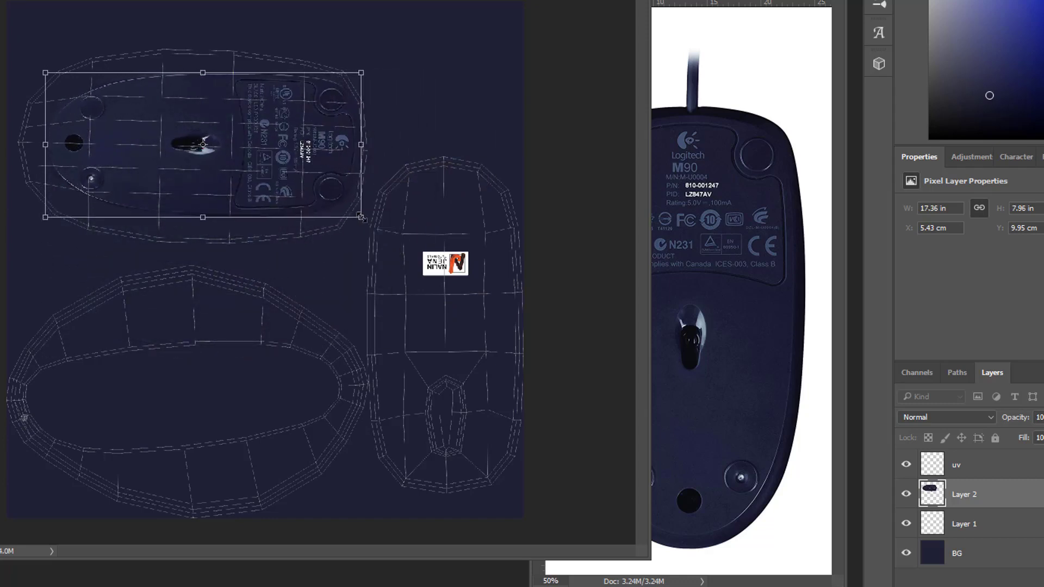
key("ctrl+z")
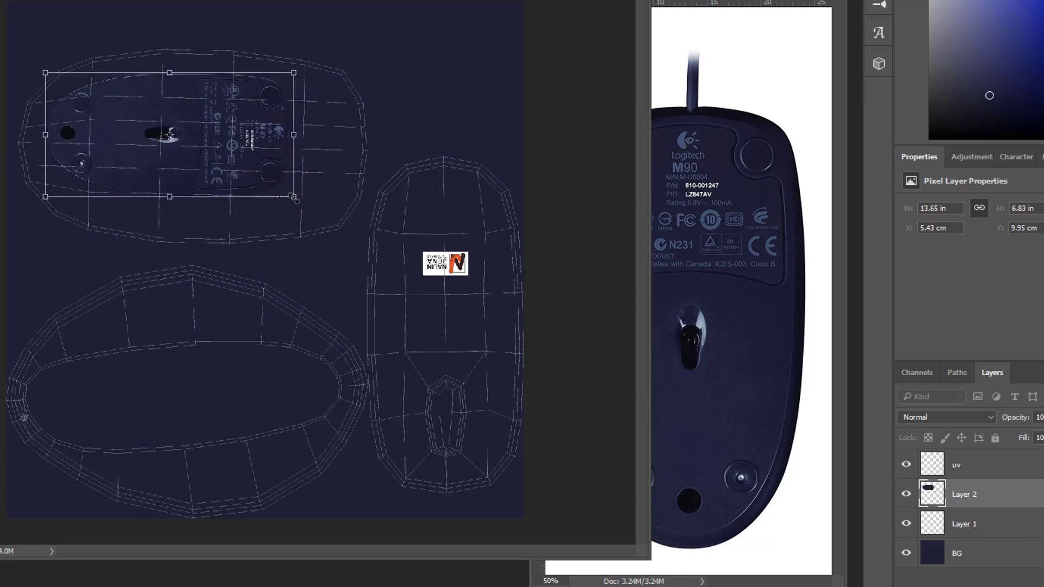
left_click_drag(293, 198, 263, 177)
left_click_drag(359, 233, 370, 239)
mouse_move(150, 166)
left_mouse_down()
mouse_move(181, 170)
mouse_move(161, 163)
left_mouse_up()
key("Return")
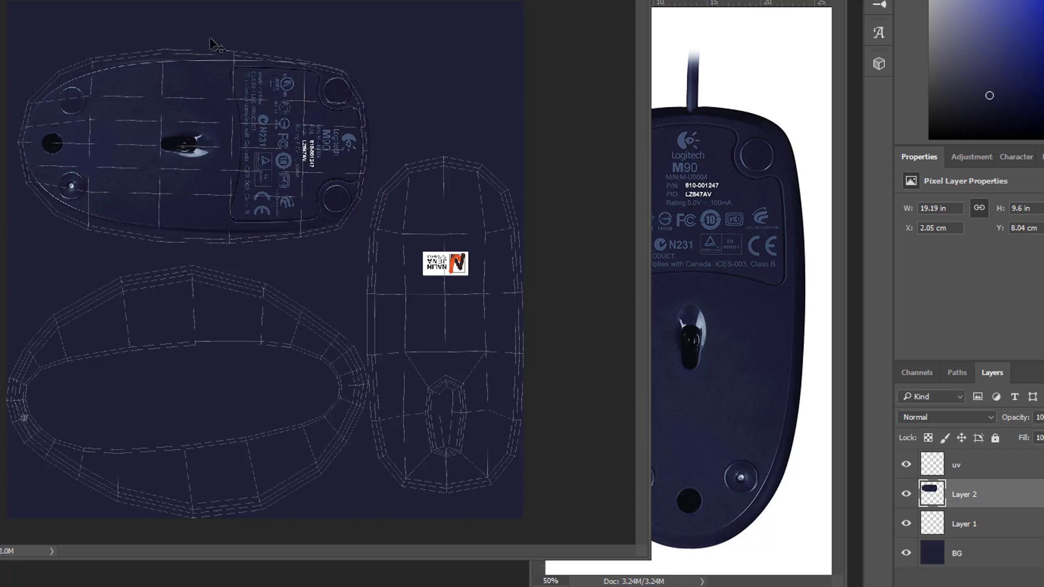
Step: Nudge the underside image slightly up and left to X 1.66 cm, Y 7.9 cm to align it with the surrounding UV shell
scroll(20, 84, "up", 10, "alt")
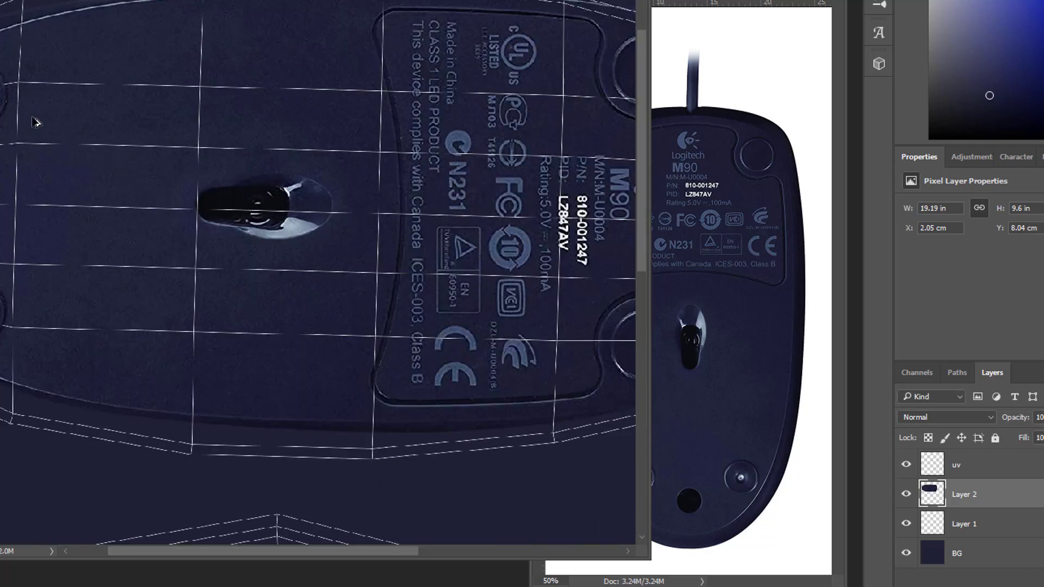
scroll(62, 121, "down", 1, "alt")
scroll(64, 125, "down", 4, "alt")
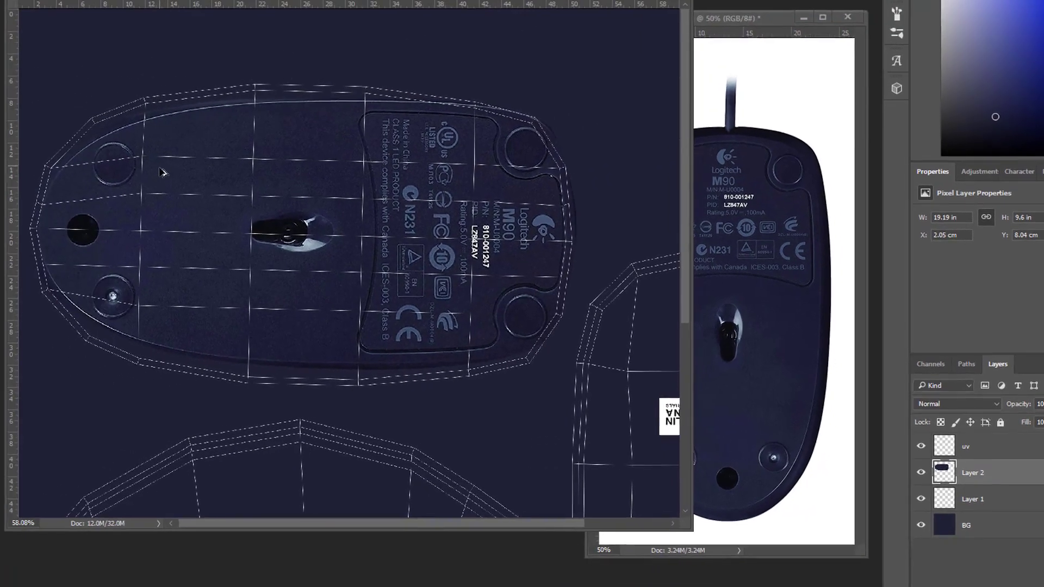
scroll(162, 172, "up", 3, "alt")
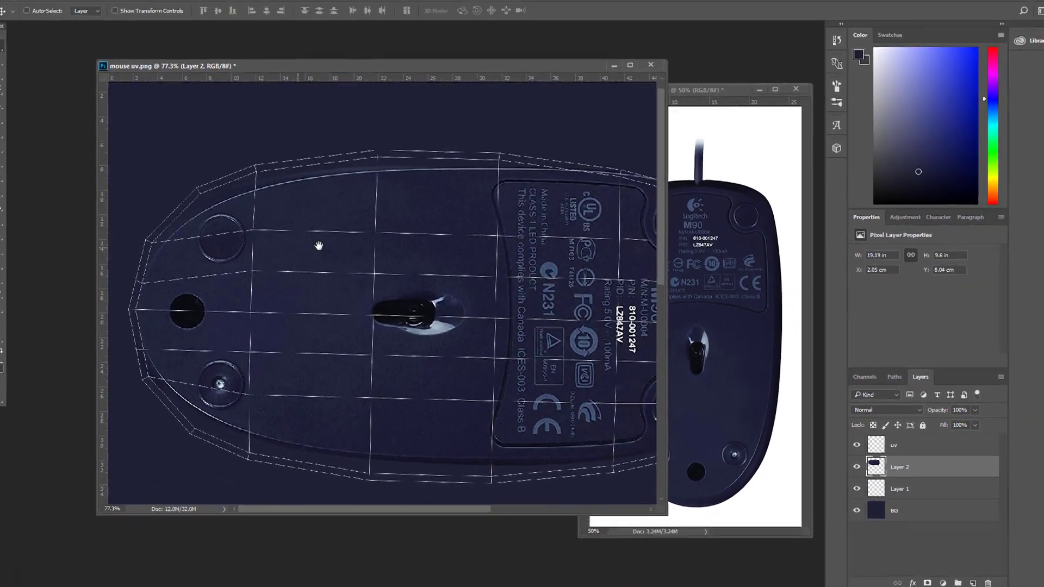
left_click(0, 324)
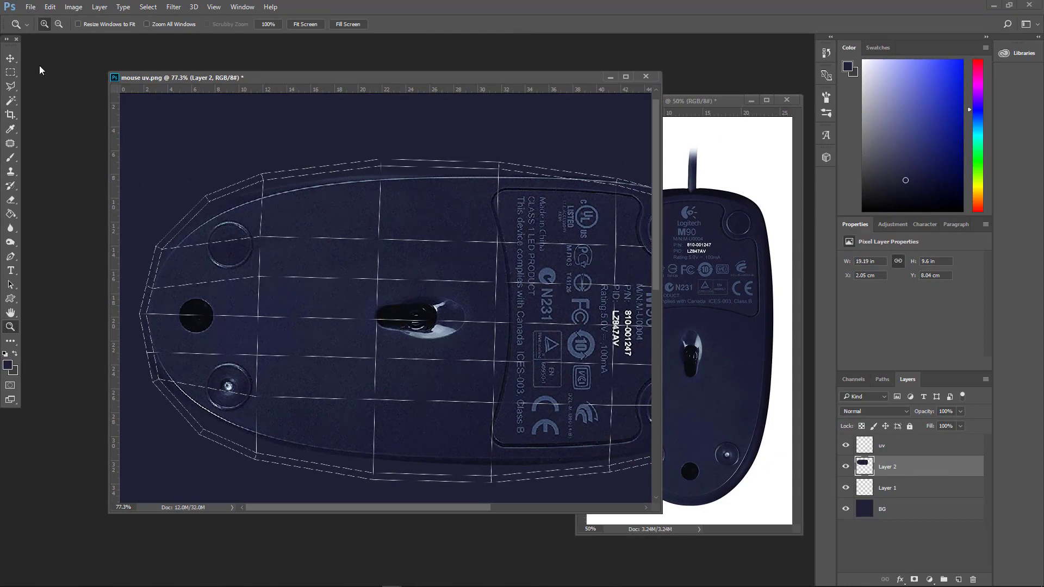
left_click(10, 58)
scroll(279, 180, "up", 1, "alt")
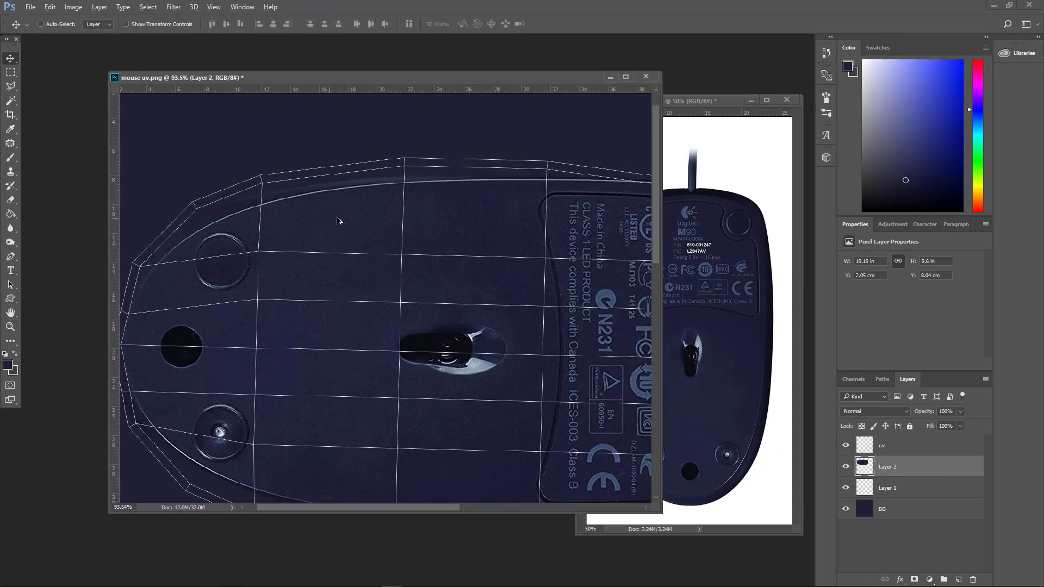
left_click_drag(386, 212, 381, 211)
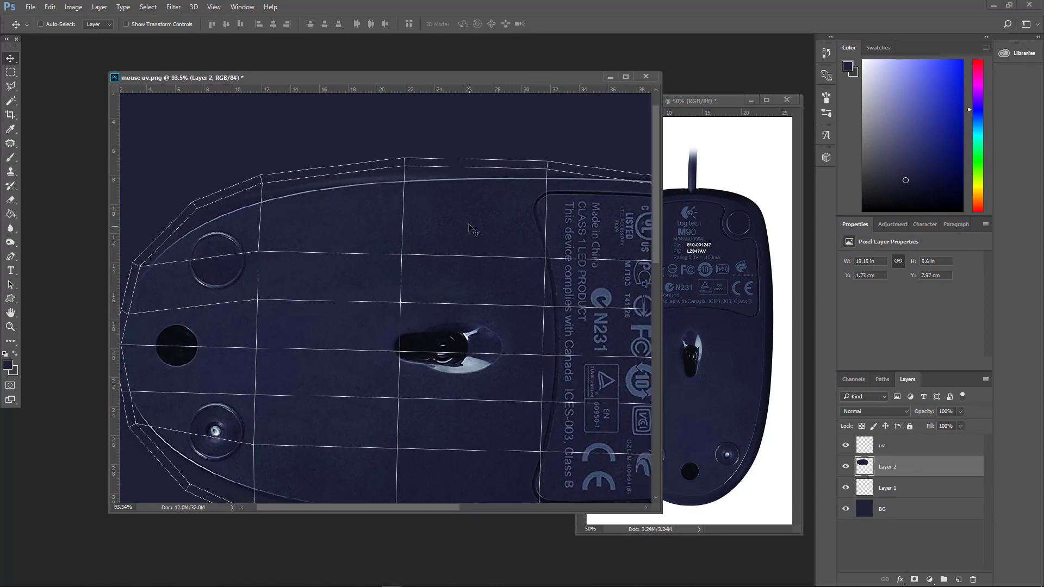
left_click_drag(470, 228, 425, 210)
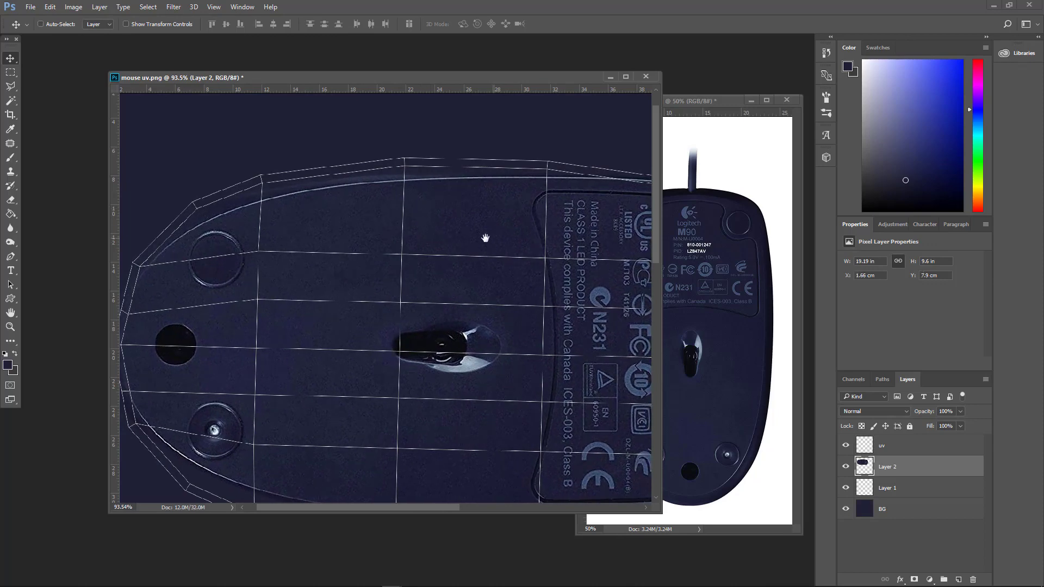
left_click_drag(485, 238, 419, 146)
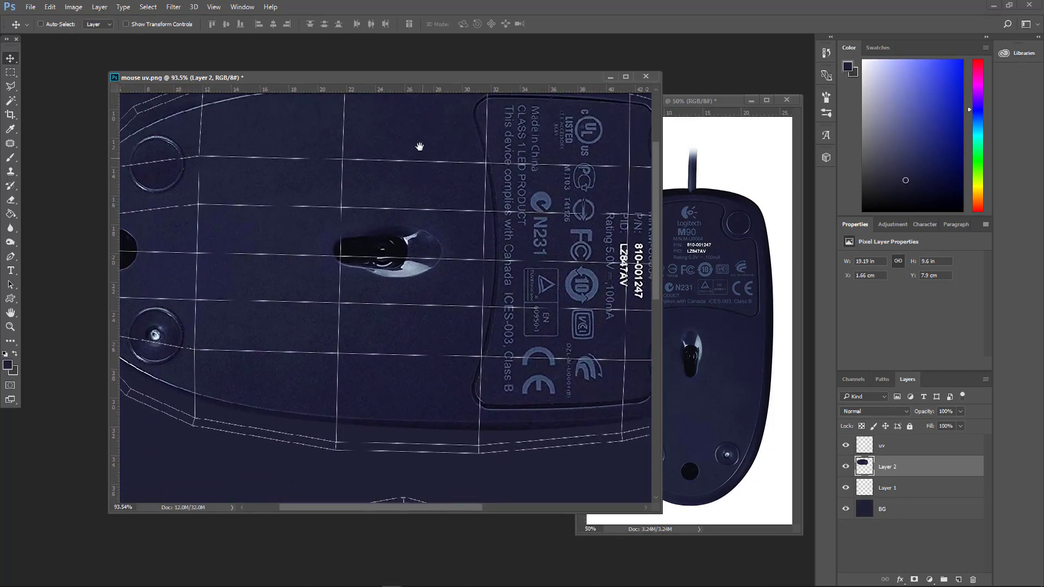
Step: Shift the underside image slightly down, stretch its height to about 10.31 in to fill the horizontal UV shell, and apply the transformation
scroll(396, 240, "down", 3, "alt")
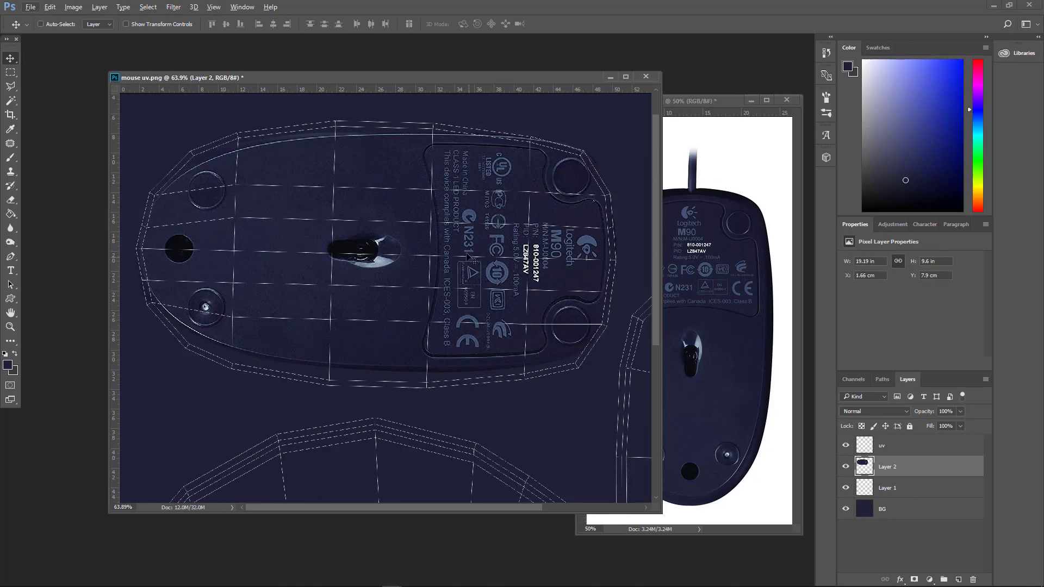
left_click_drag(467, 256, 465, 263)
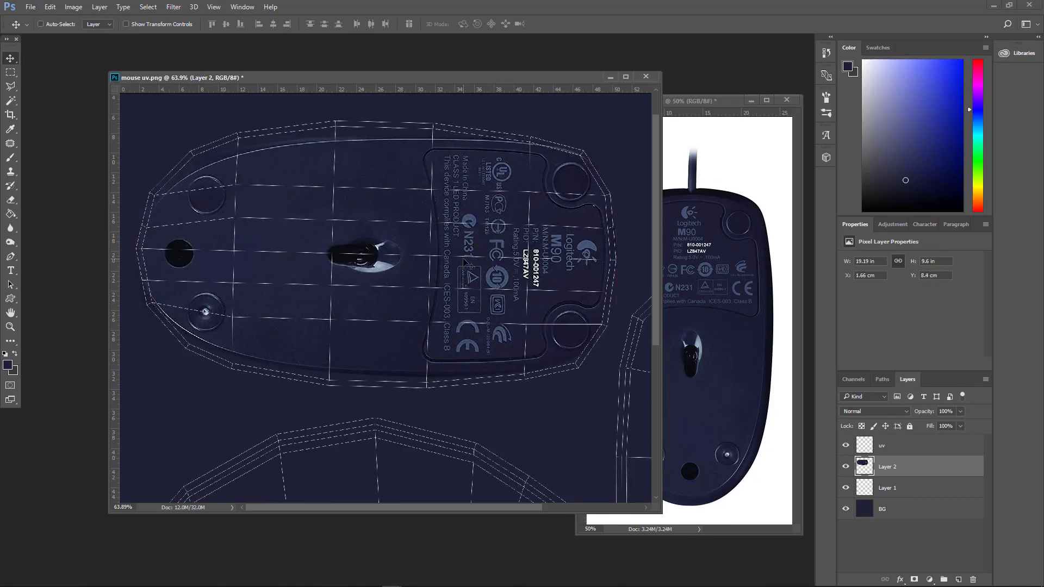
key("ctrl")
key("ctrl+t")
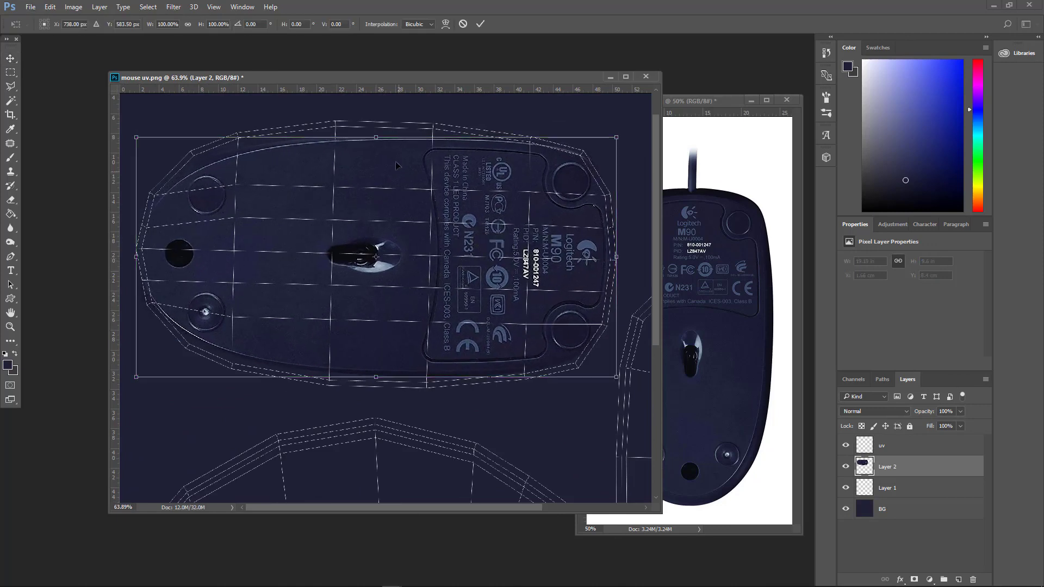
left_click_drag(377, 136, 377, 129)
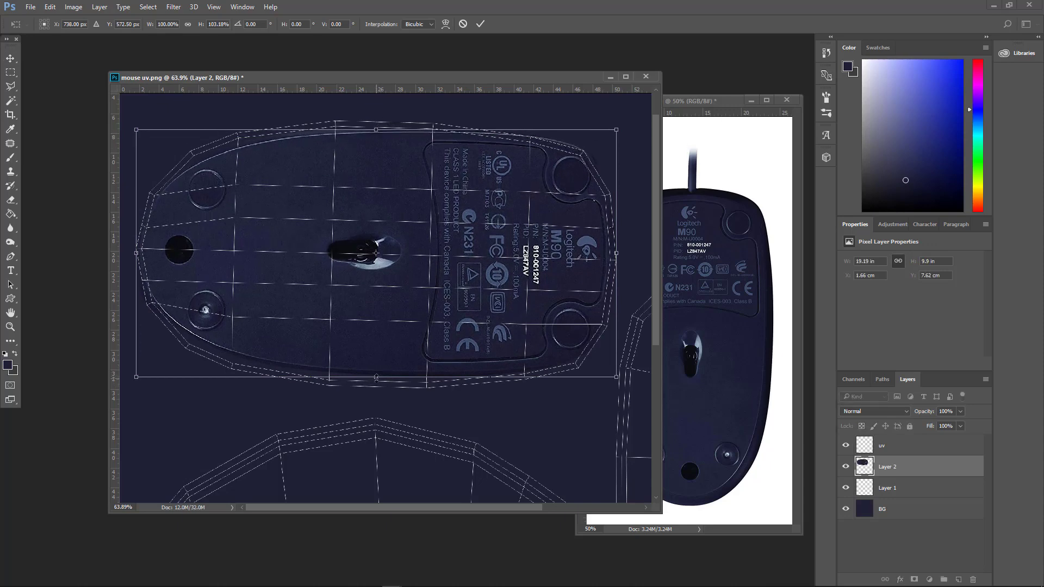
left_click_drag(376, 377, 375, 386)
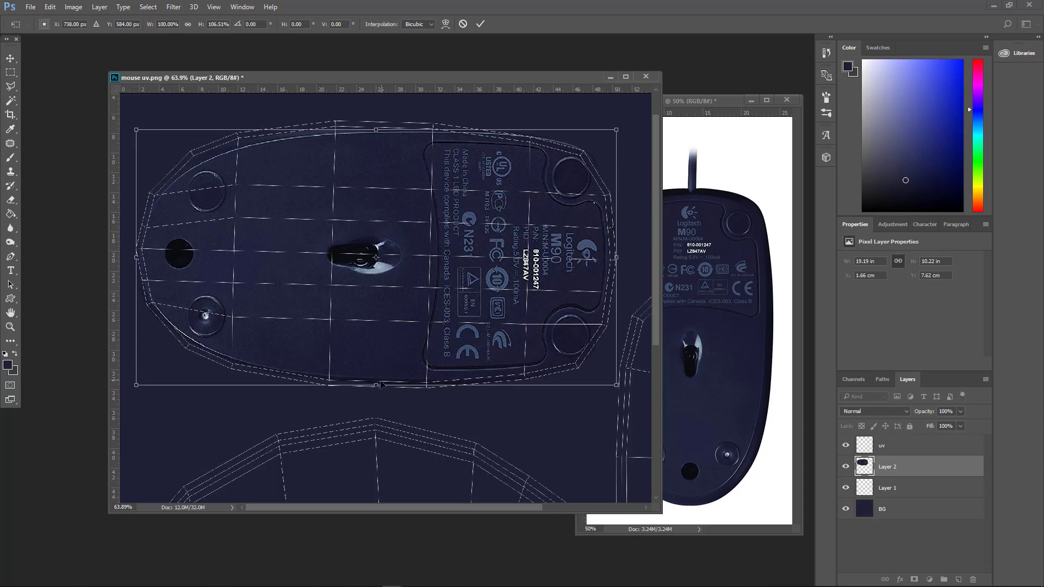
key("Return")
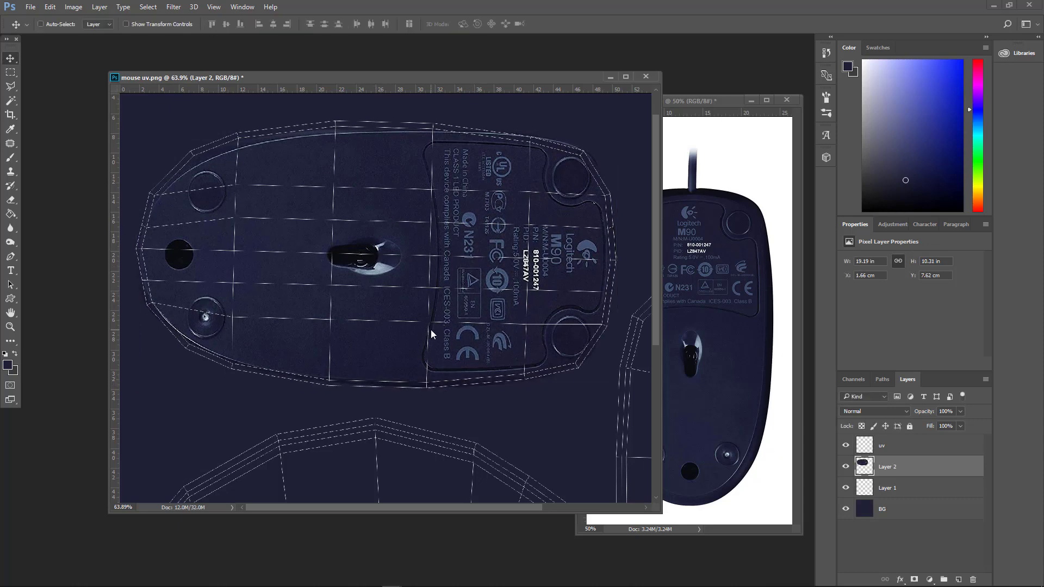
Step: Start a warp on the underside image and pull its upper edge outward at two points to meet the UV shell outline
scroll(595, 149, "up", 3, "alt")
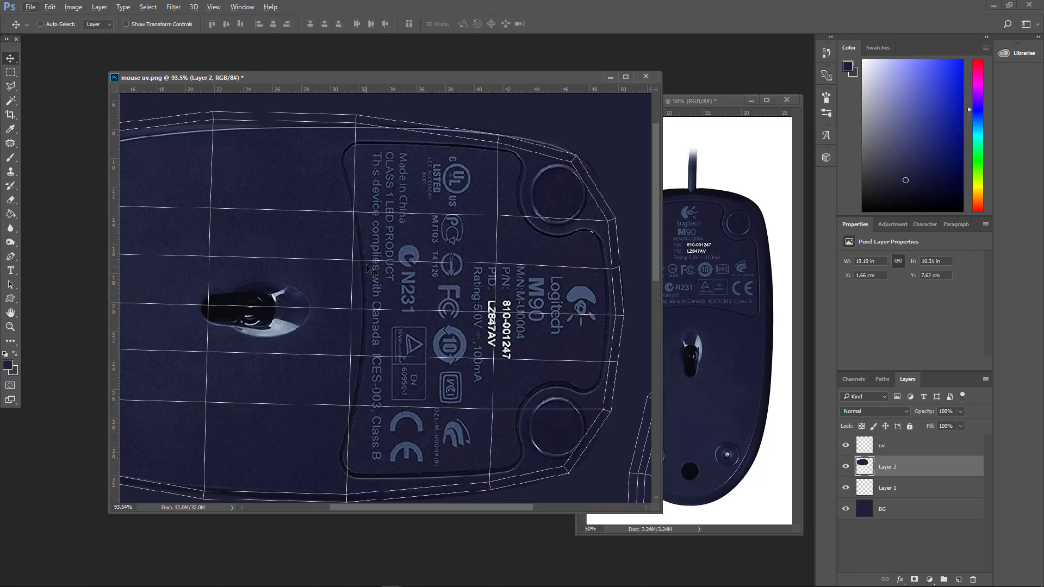
left_click_drag(275, 264, 419, 273)
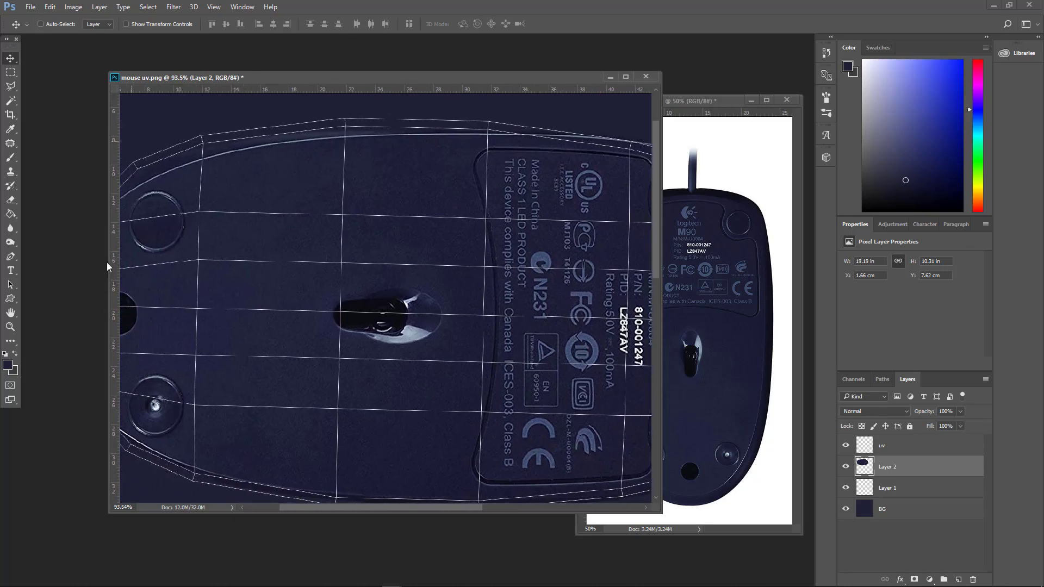
left_click_drag(321, 278, 374, 279)
key("ctrl")
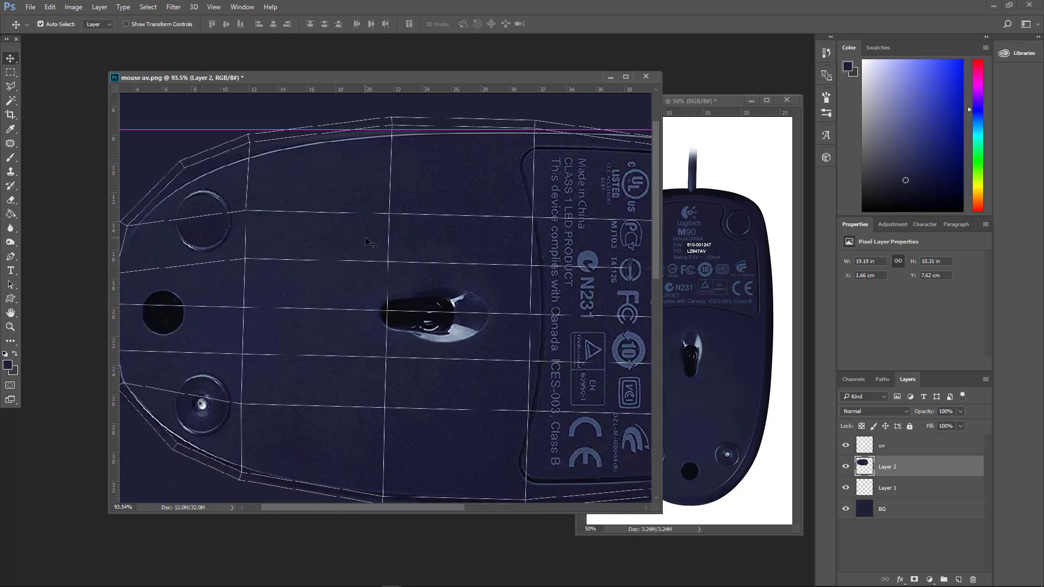
key("ctrl+t")
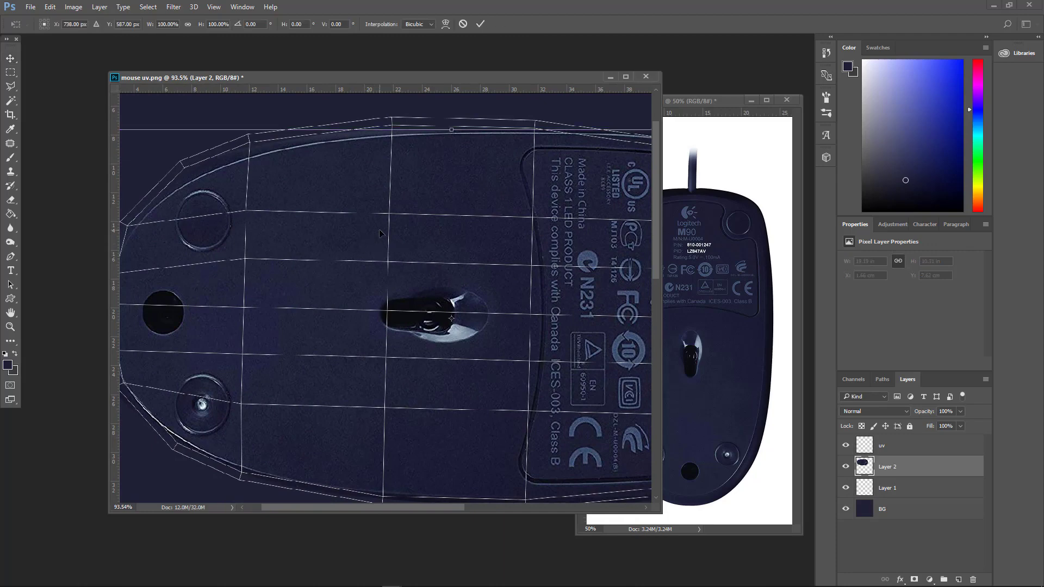
right_click(379, 230)
left_click(460, 211)
scroll(403, 267, "down", 4, "alt")
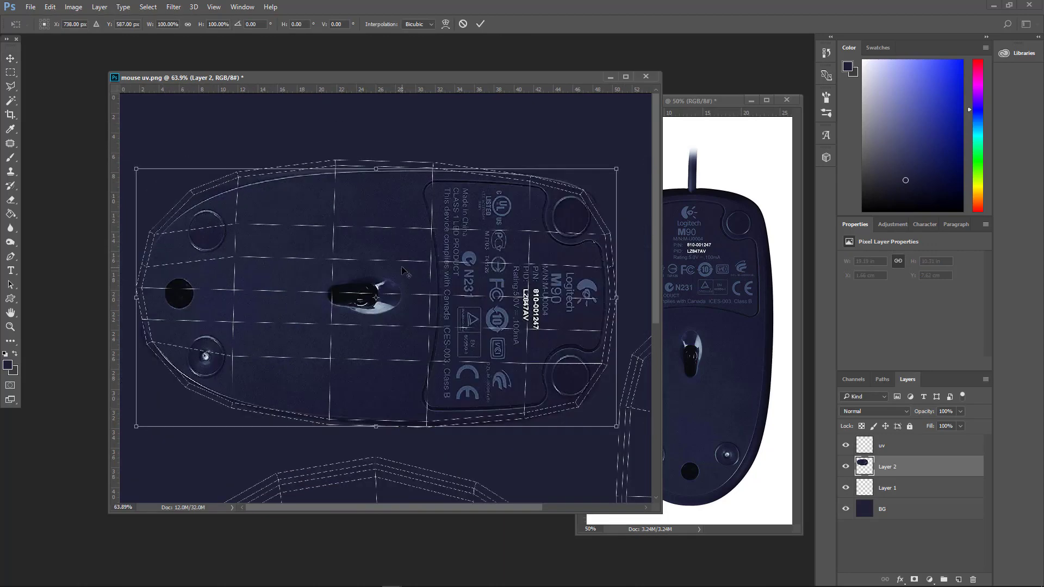
right_click(342, 253)
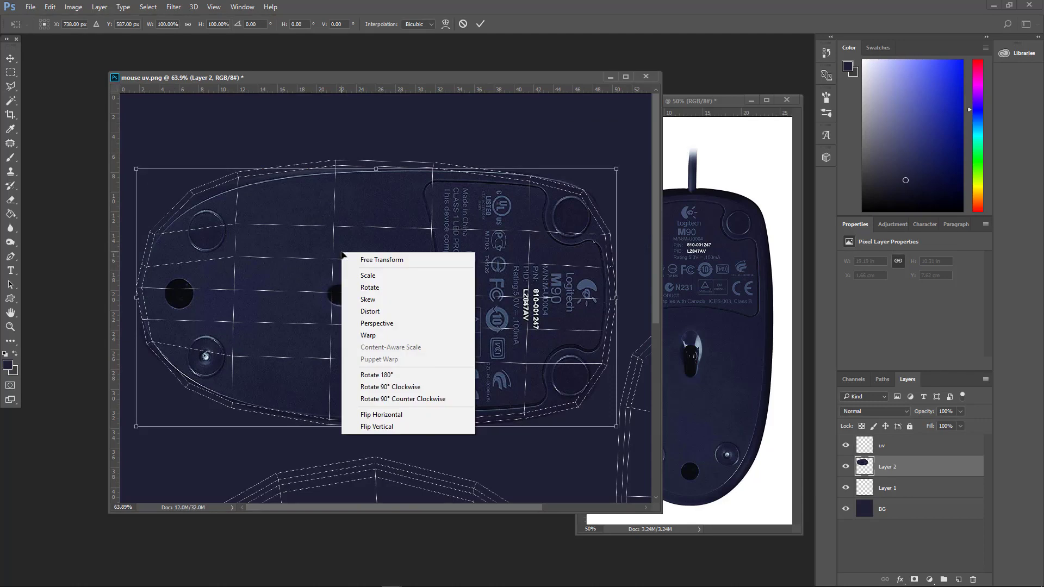
left_click(373, 336)
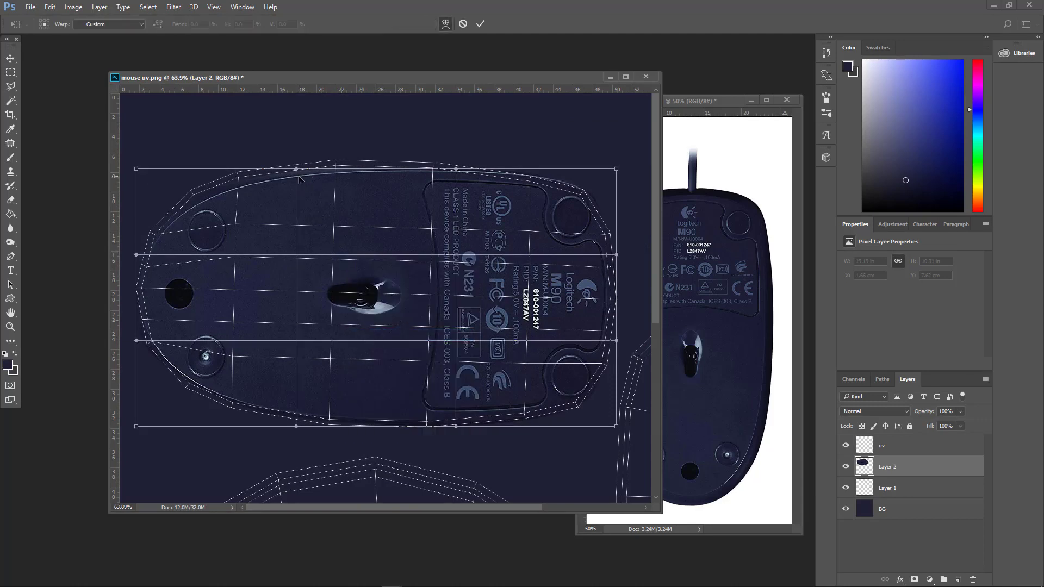
left_click_drag(297, 170, 296, 160)
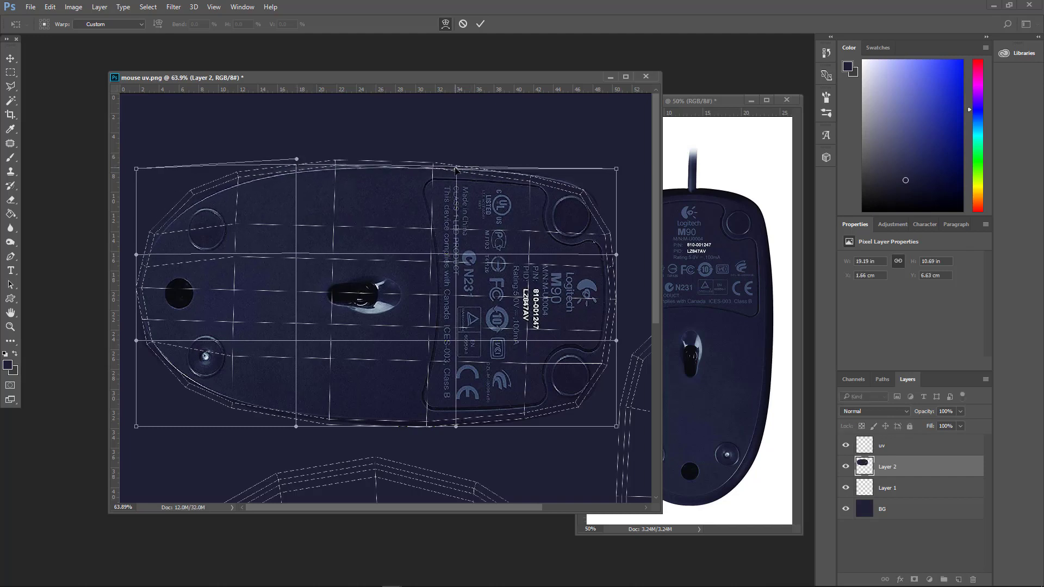
left_click_drag(455, 169, 455, 162)
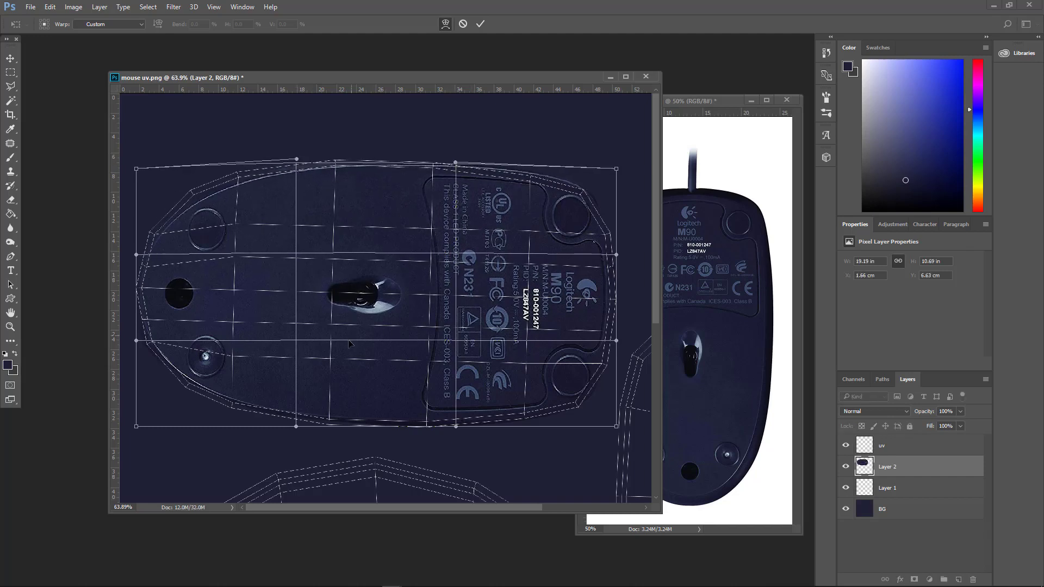
Step: Adjust the warp slightly on the underside image's lower and right edges, and apply it at about 19.24 by 10.54 in
left_click_drag(296, 427, 300, 425)
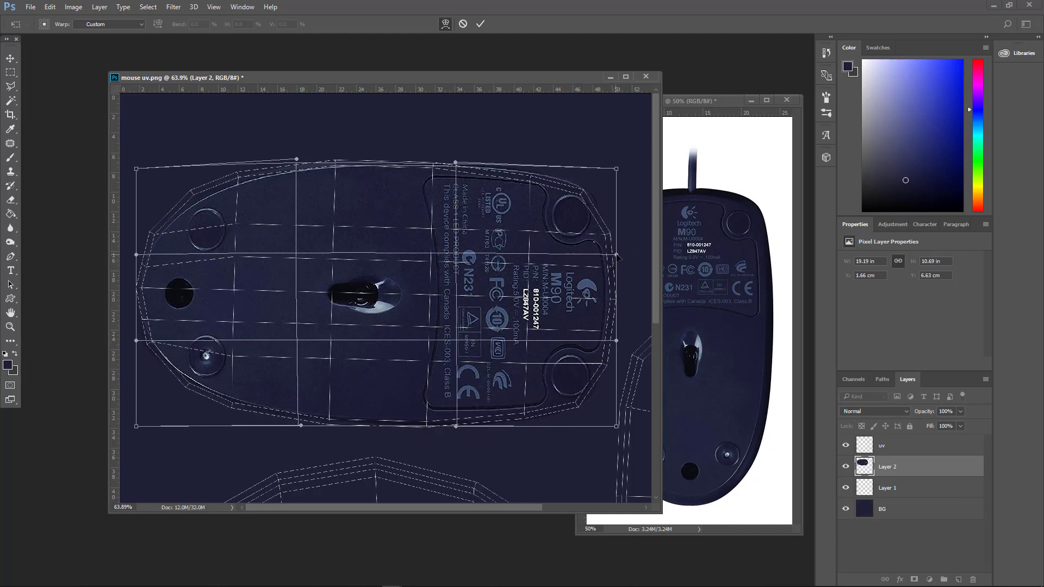
left_click_drag(616, 255, 616, 258)
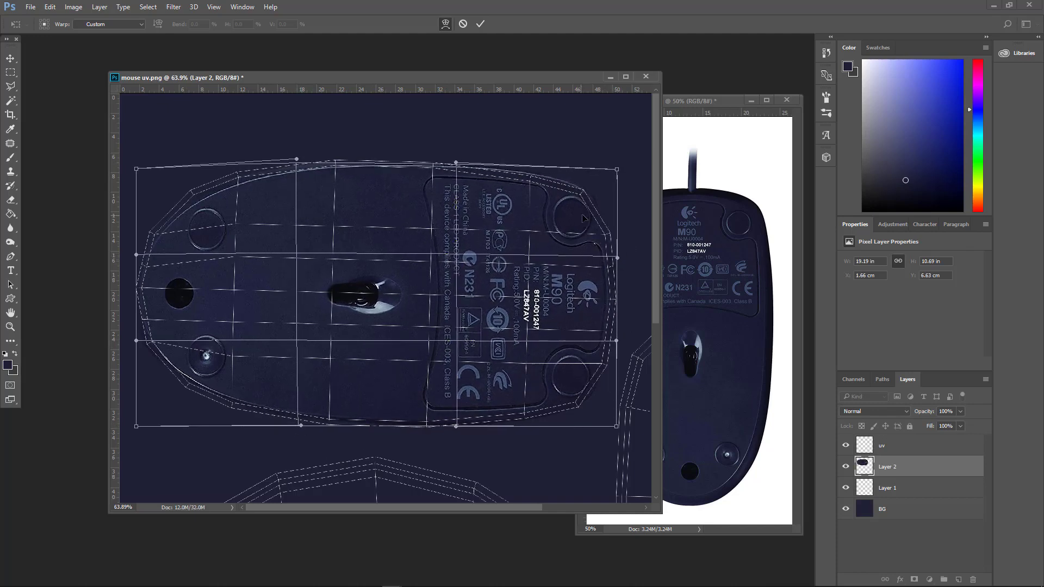
key("Return")
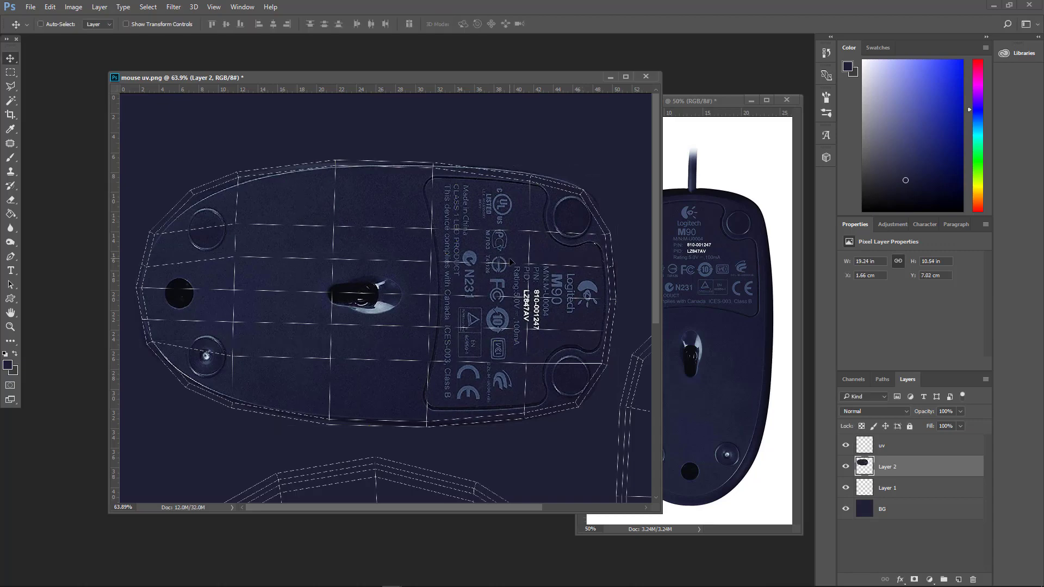
Step: Check the underside image against the whole UV layout, and hide the uv wireframe layer
scroll(409, 271, "down", 4, "alt")
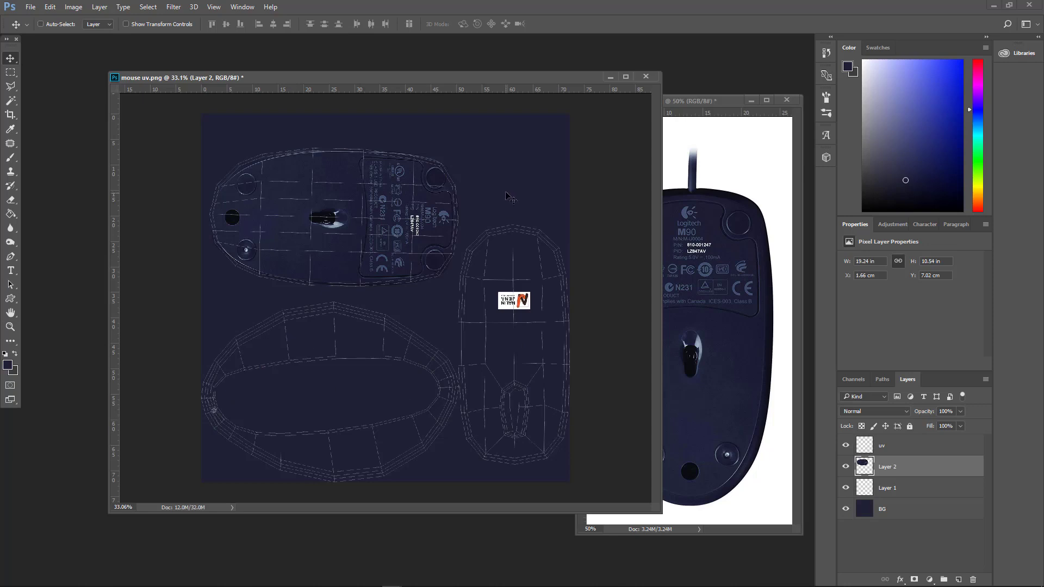
scroll(508, 197, "up", 5, "alt")
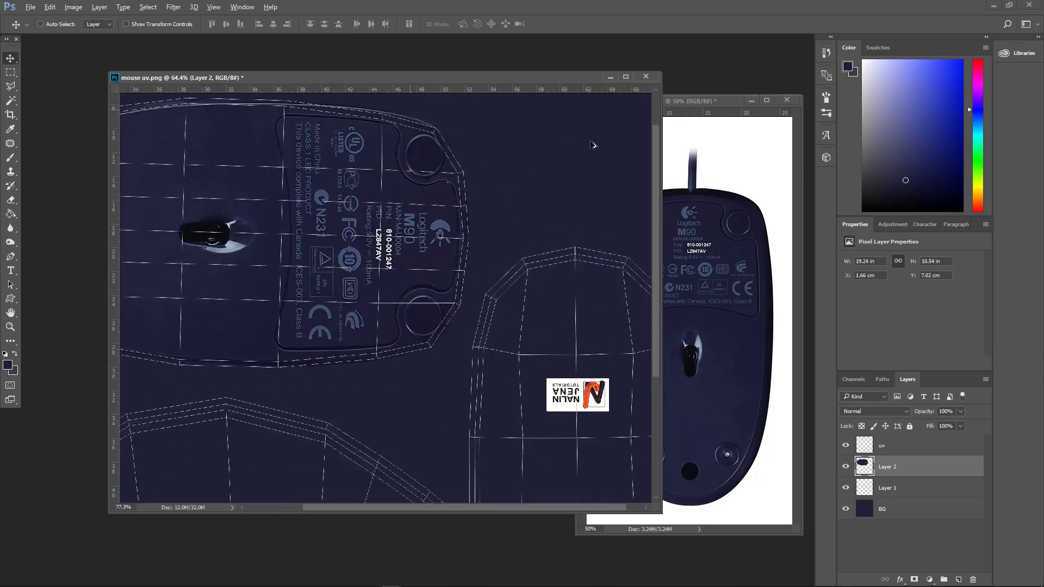
scroll(592, 145, "up", 1, "alt")
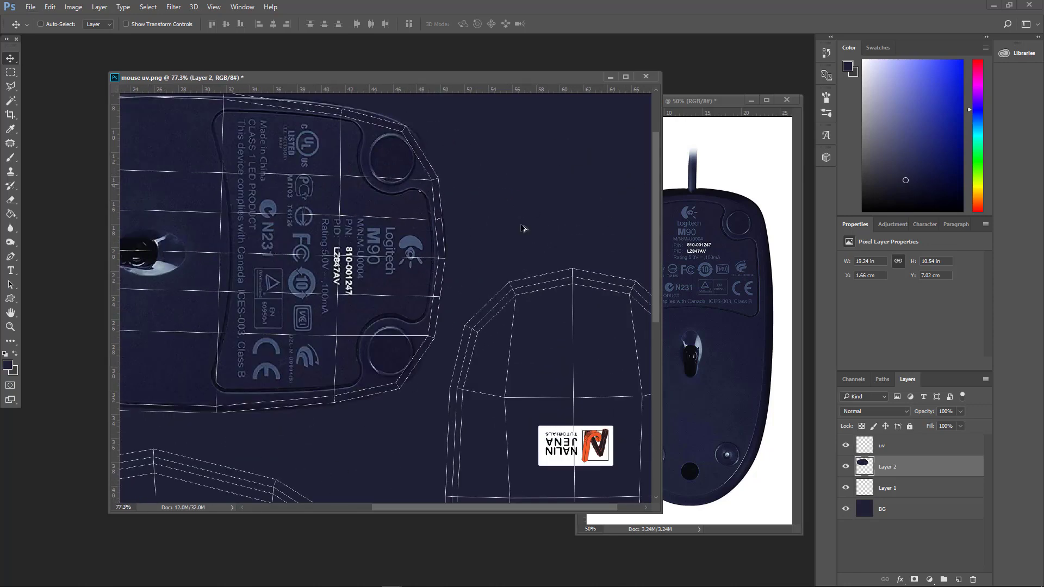
scroll(522, 229, "down", 5, "alt")
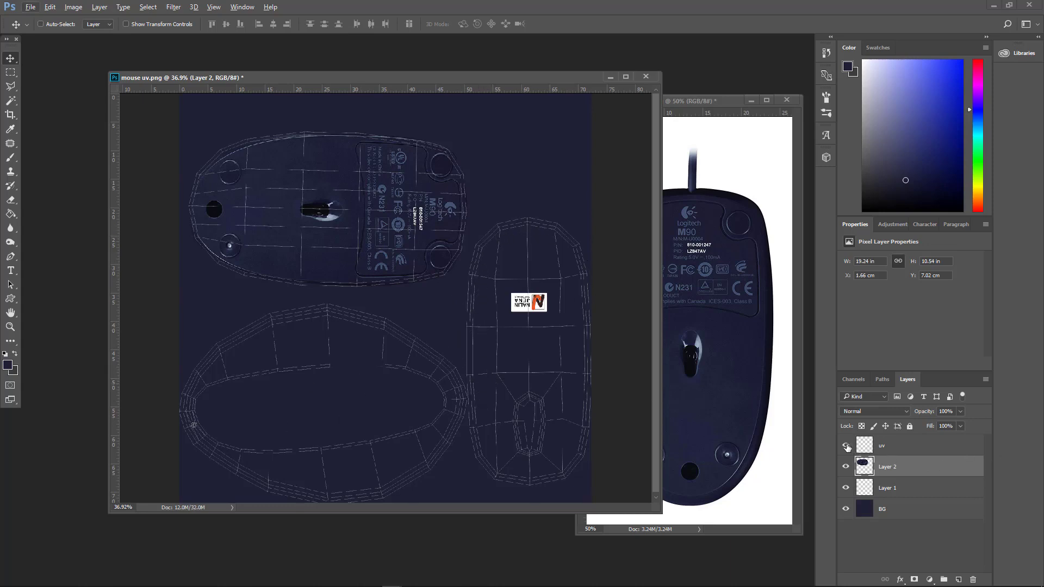
left_click(845, 446)
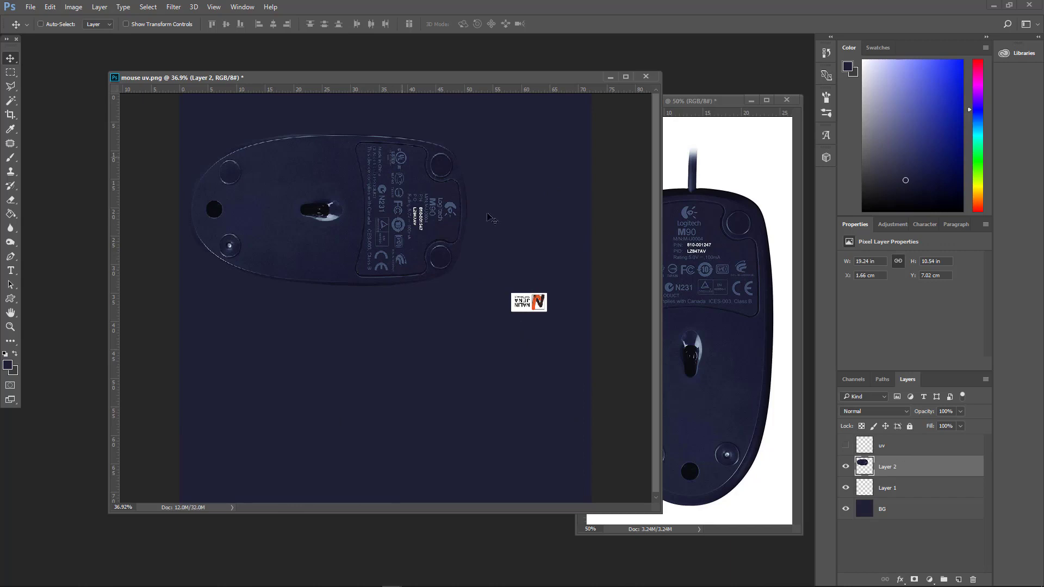
Step: Start saving the mouse uv document to the Desktop and open the choice of file formats
left_click(30, 7)
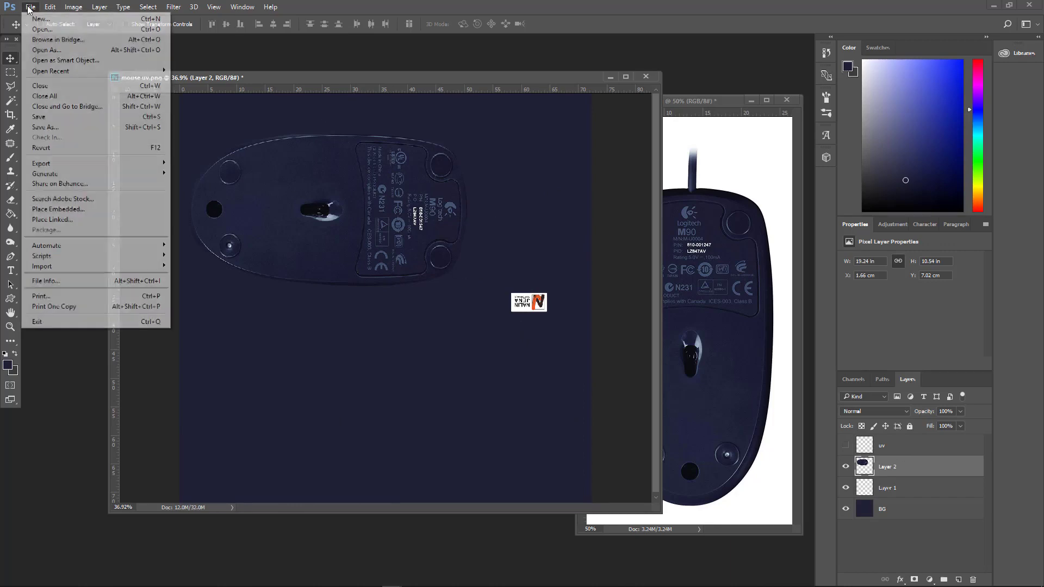
left_click(49, 117)
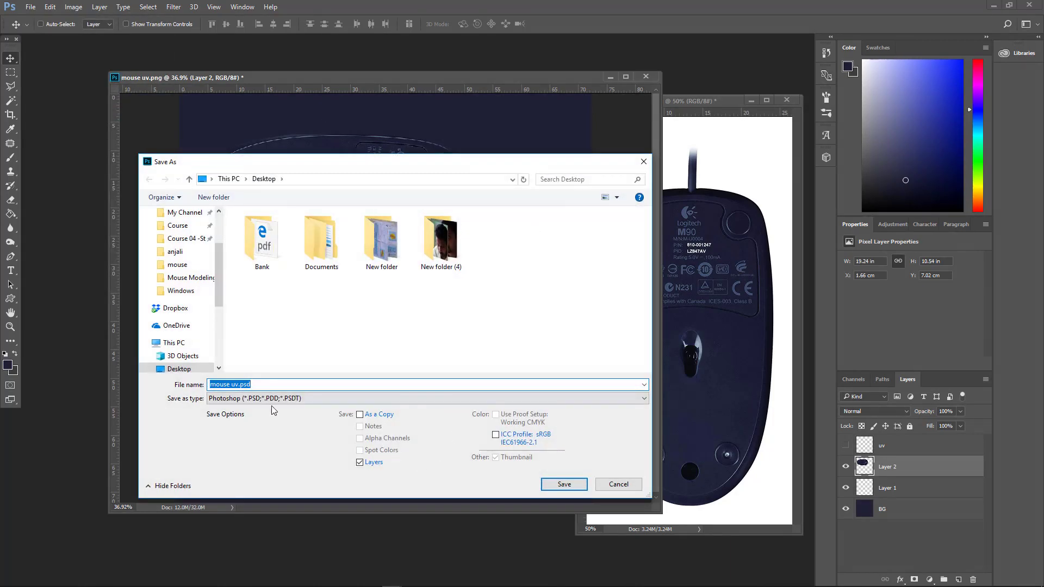
left_click(272, 399)
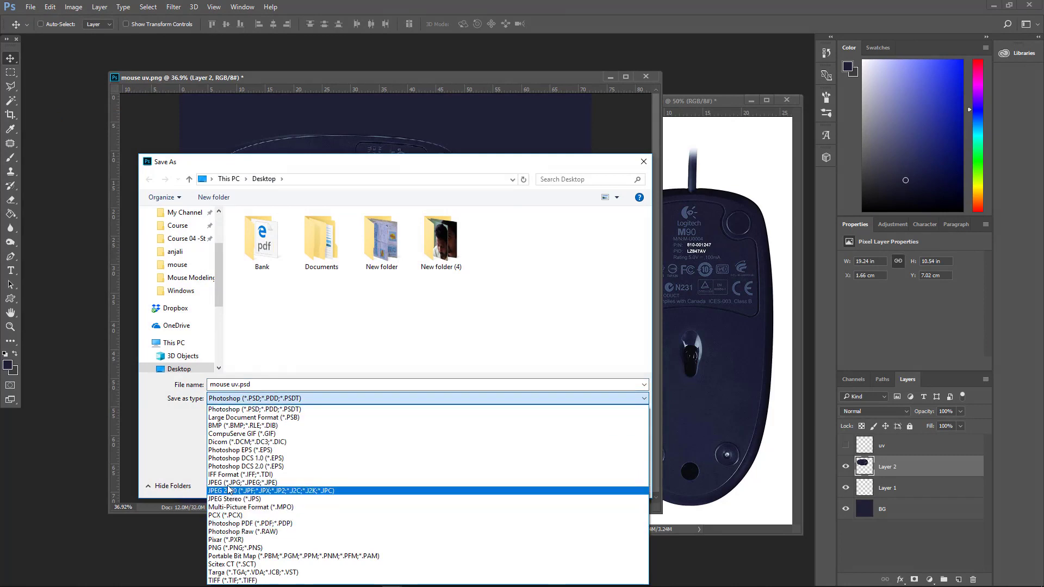
left_click(298, 166)
left_click_drag(298, 162, 414, 116)
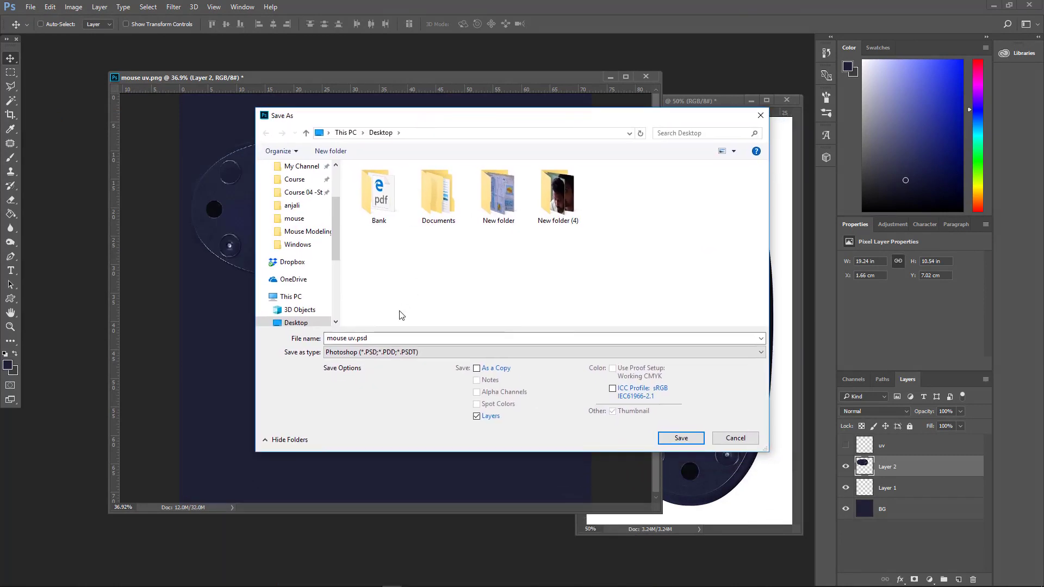
left_click(386, 359)
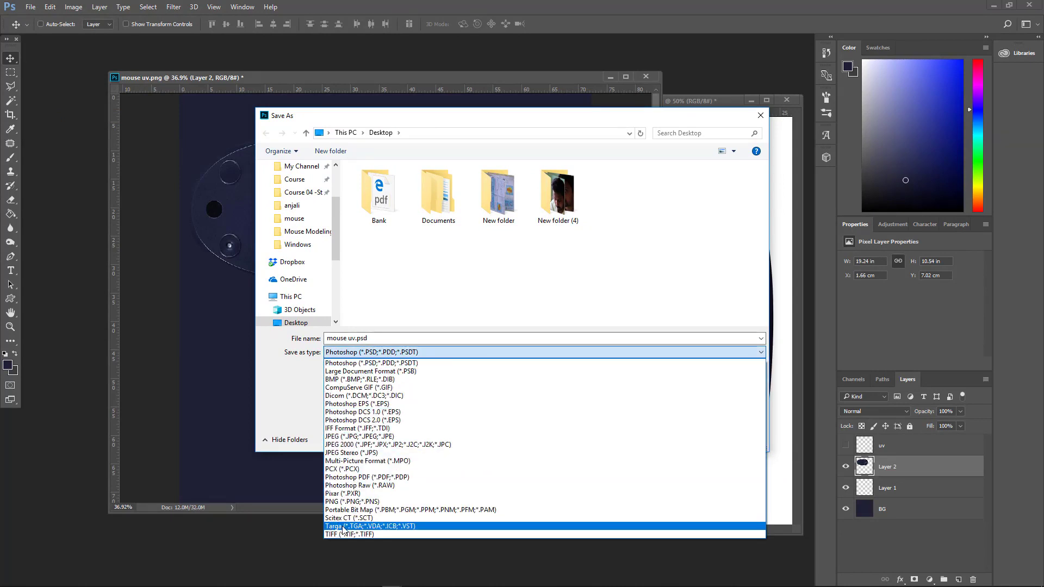
Step: Save the mouse UV image to the Desktop as a JPEG named mouse difuse color
left_click(336, 437)
left_click(380, 339)
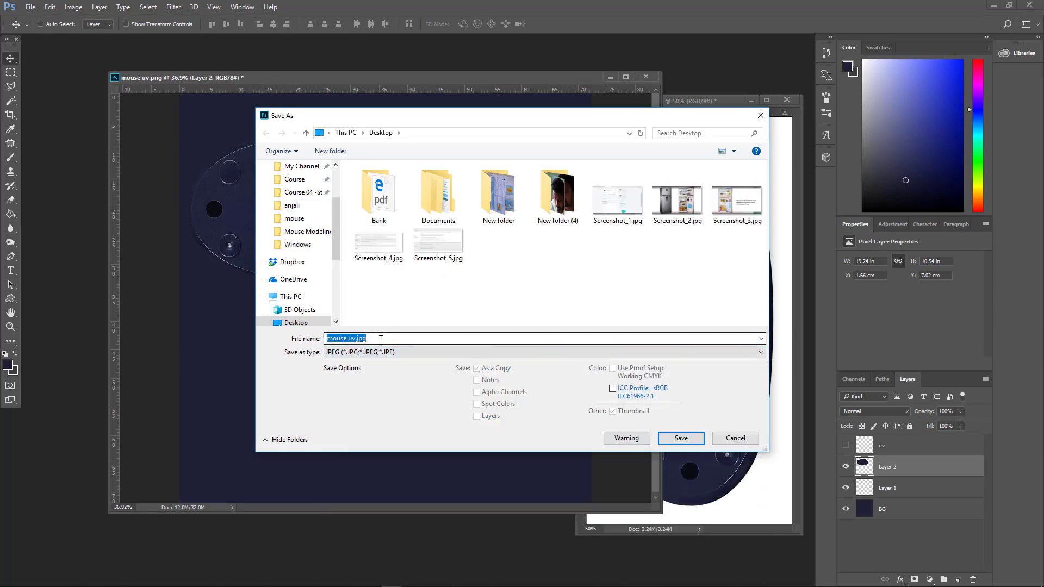
left_click(382, 339)
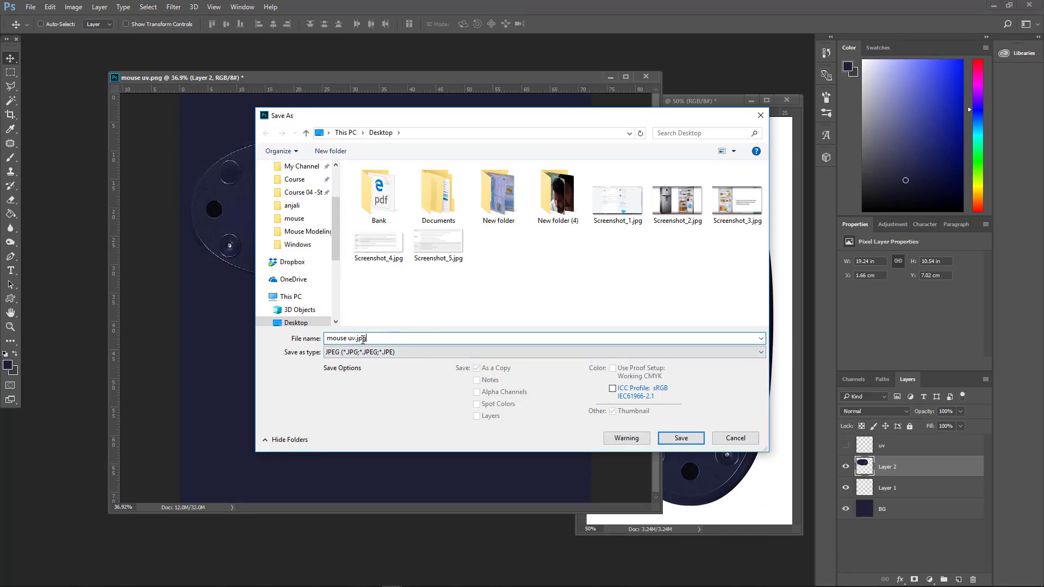
left_click_drag(365, 338, 348, 339)
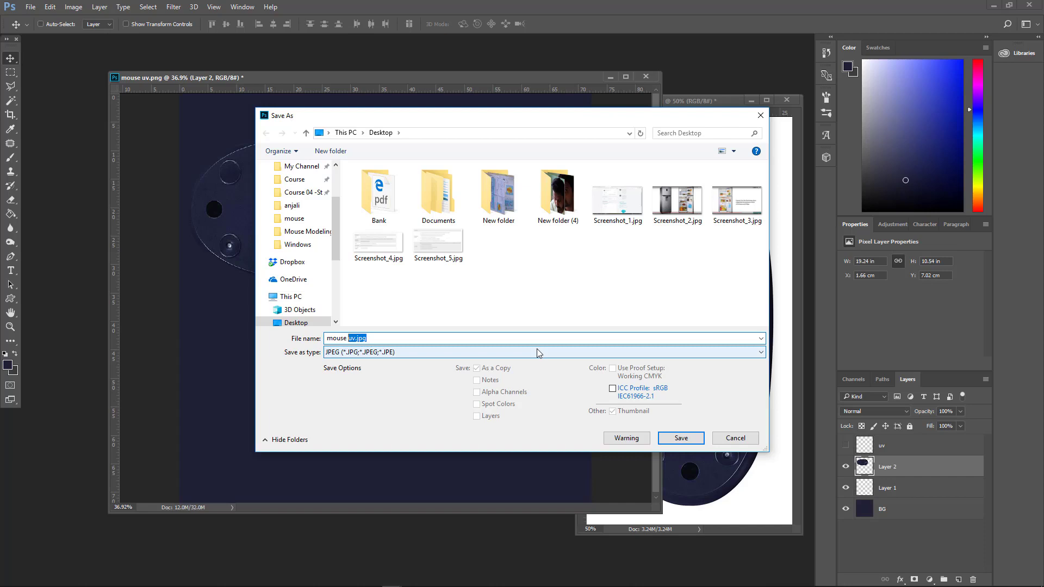
type("difus")
type("color")
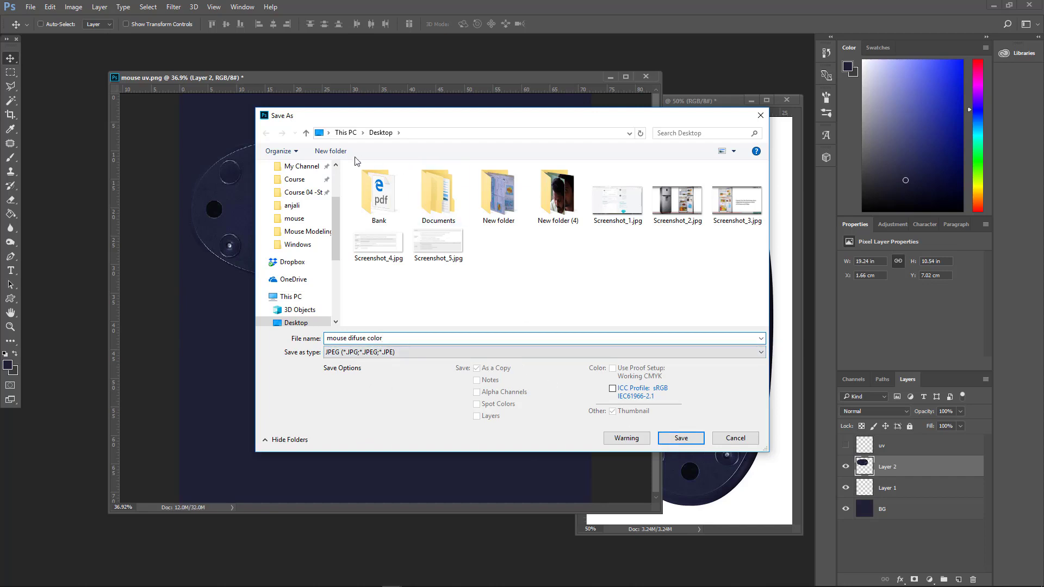
left_click(680, 438)
left_click(594, 174)
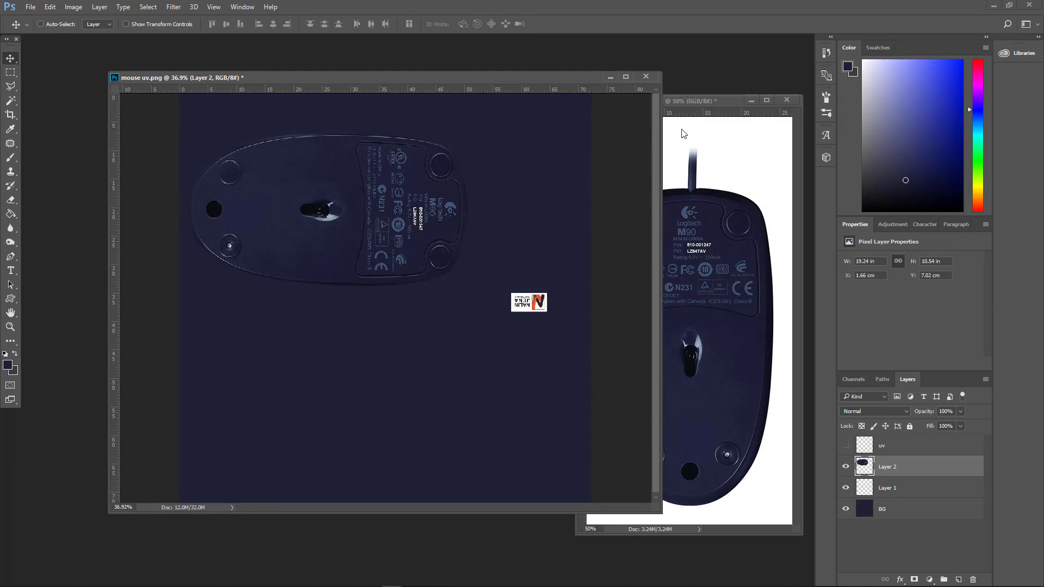
Step: Minimize the image editor and switch to the Autodesk Maya scene with the computer mouse model
left_click(993, 6)
left_click_drag(288, 133, 415, 87)
key("alt+Tab")
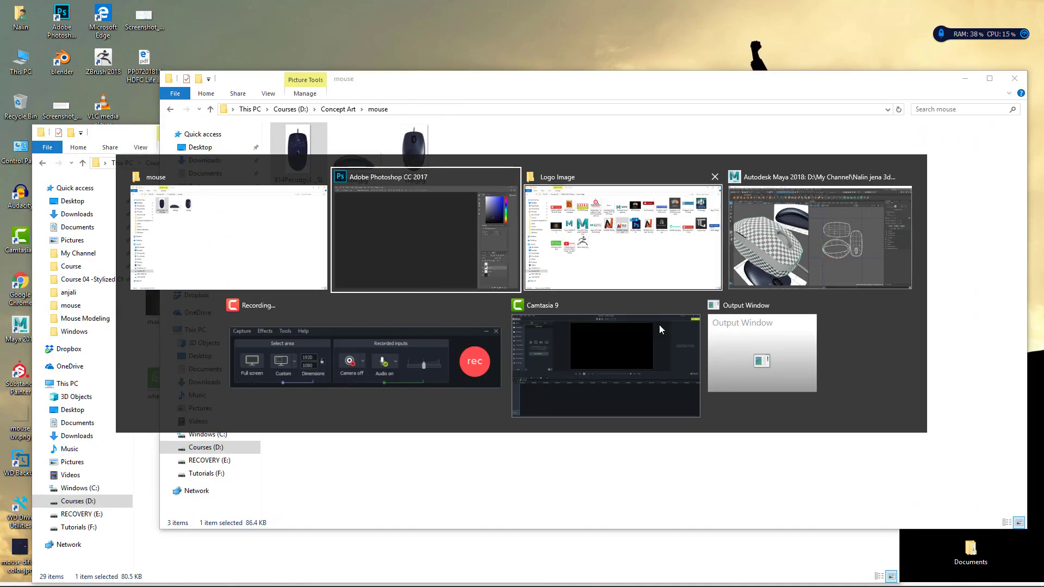
left_click(816, 257)
Step: Turn off the checker pattern display on the mouse body
right_click_drag(288, 352, 205, 311, "alt")
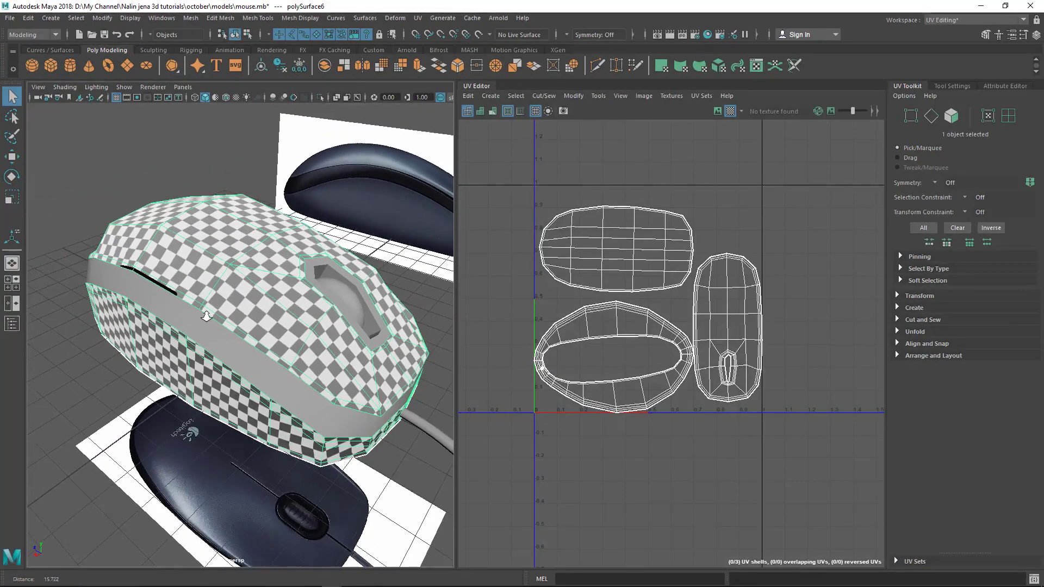
left_click_drag(204, 311, 277, 309, "alt")
left_click(394, 224)
left_click(315, 260)
left_click_drag(316, 263, 232, 329, "alt")
left_click(188, 194)
left_click(211, 242)
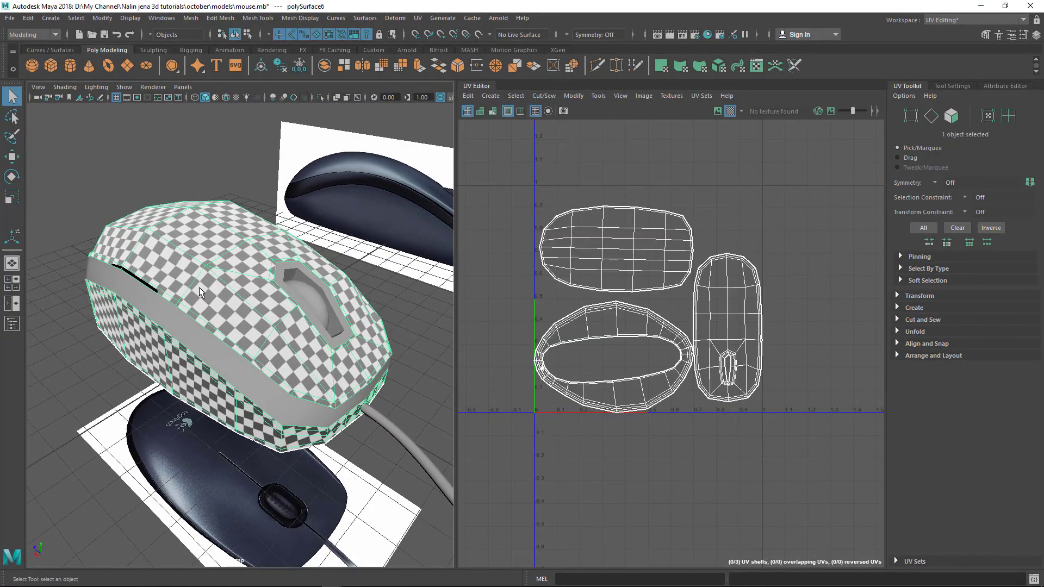
left_click_drag(199, 287, 202, 245, "alt")
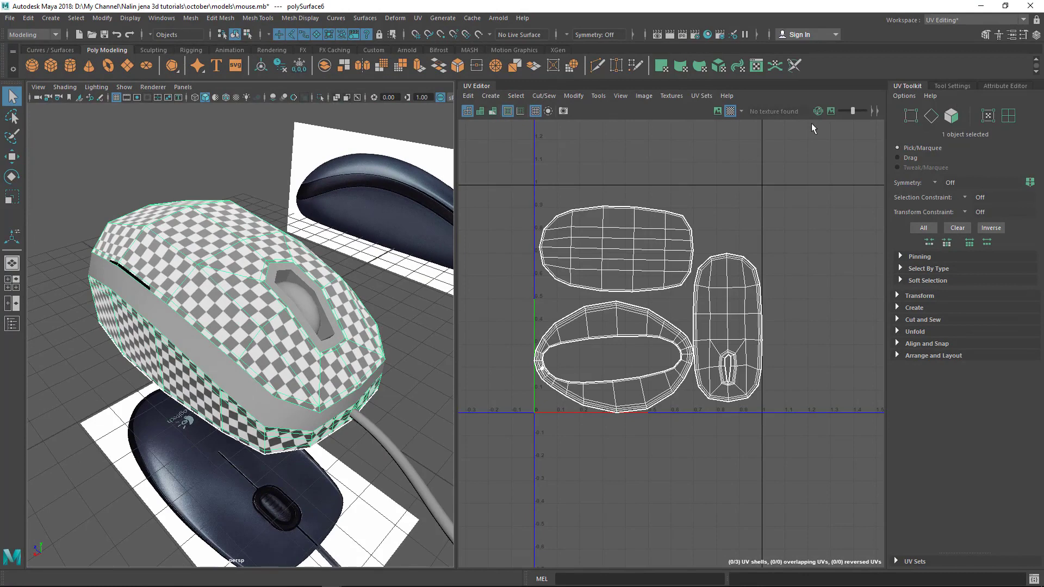
left_click(730, 113)
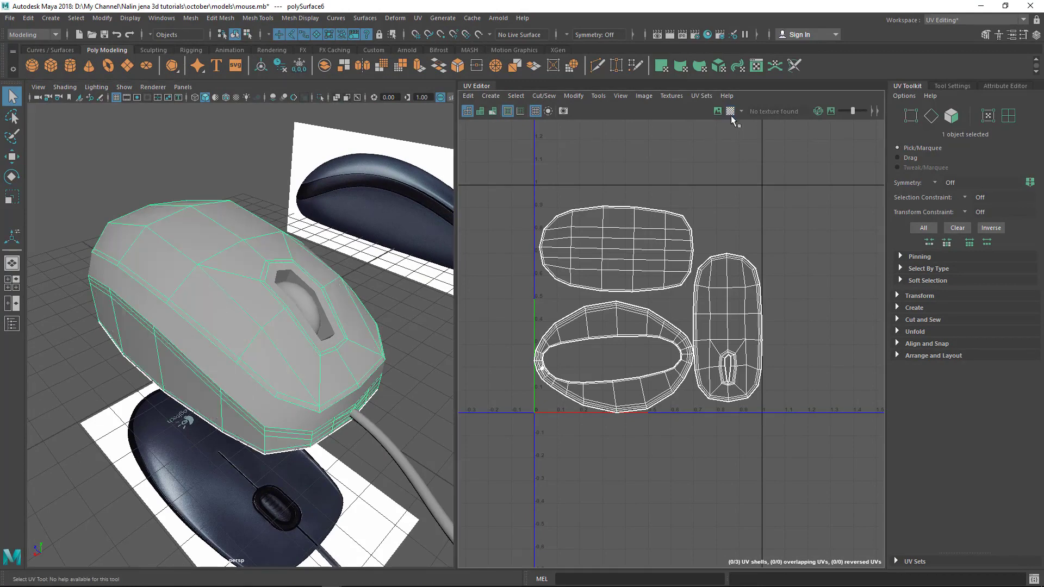
Step: Turn on smooth mesh preview for the mouse body
scroll(191, 305, "down", 1)
left_click_drag(191, 305, 189, 308, "alt")
left_click(193, 190)
left_click(214, 287)
scroll(215, 294, "up", 2)
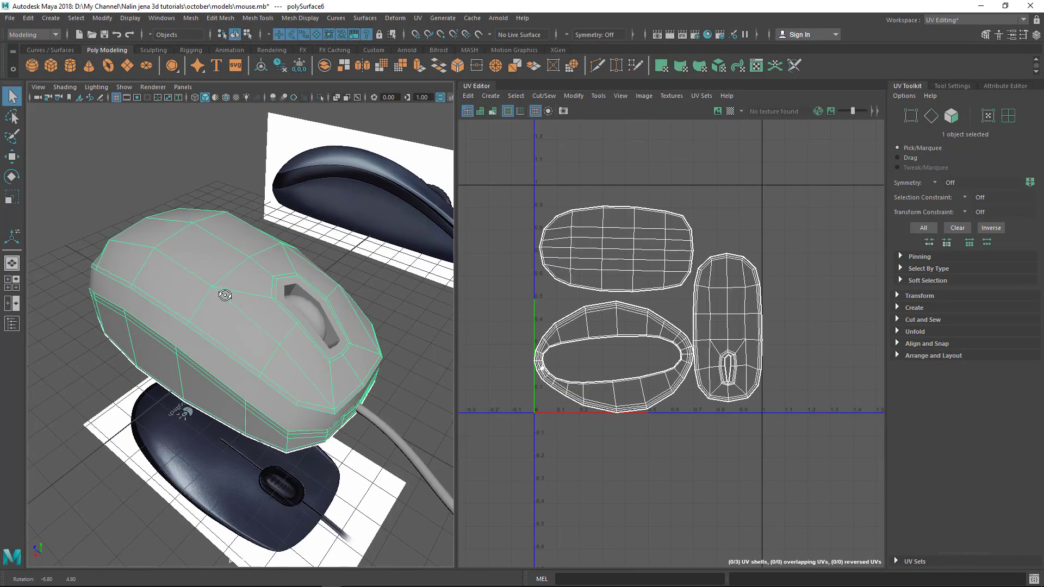
key("3")
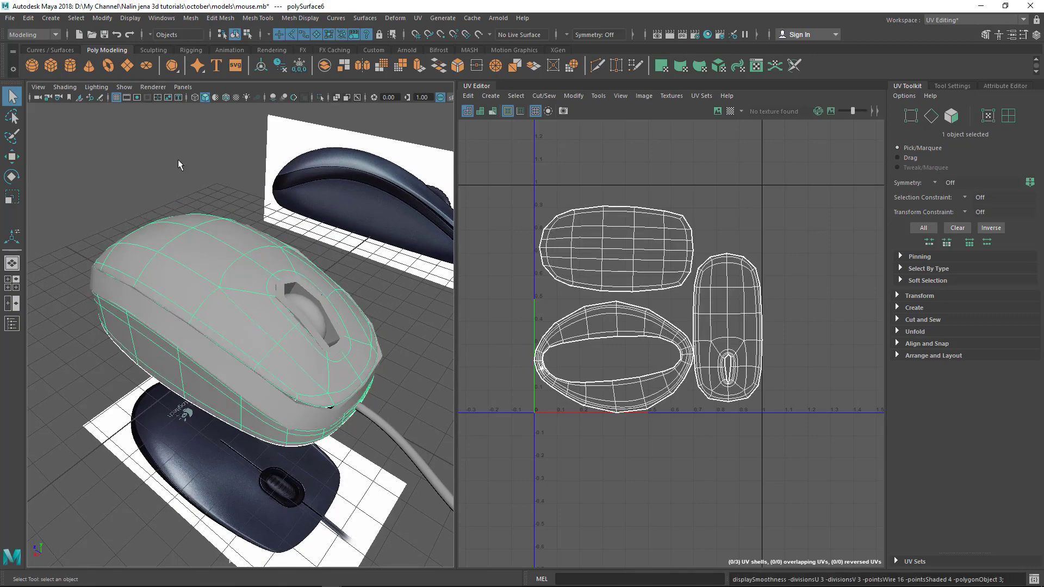
mouse_move(205, 256)
left_mouse_down("alt")
mouse_move(426, 252)
mouse_move(199, 263)
left_mouse_up("alt")
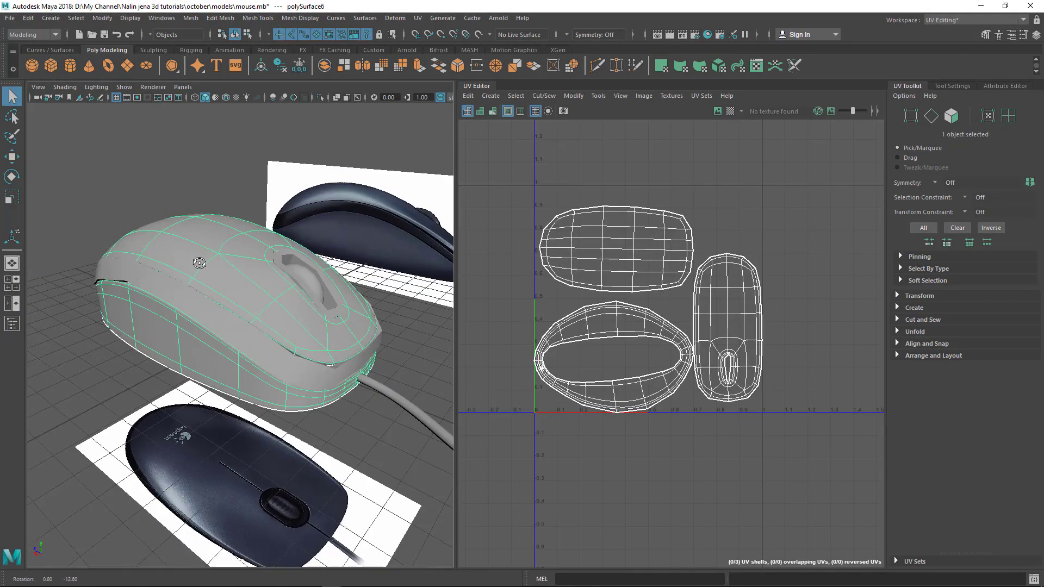
Step: Turn on smooth mesh preview for the side band and the scroll-wheel surround
left_click(181, 301)
left_click(297, 279)
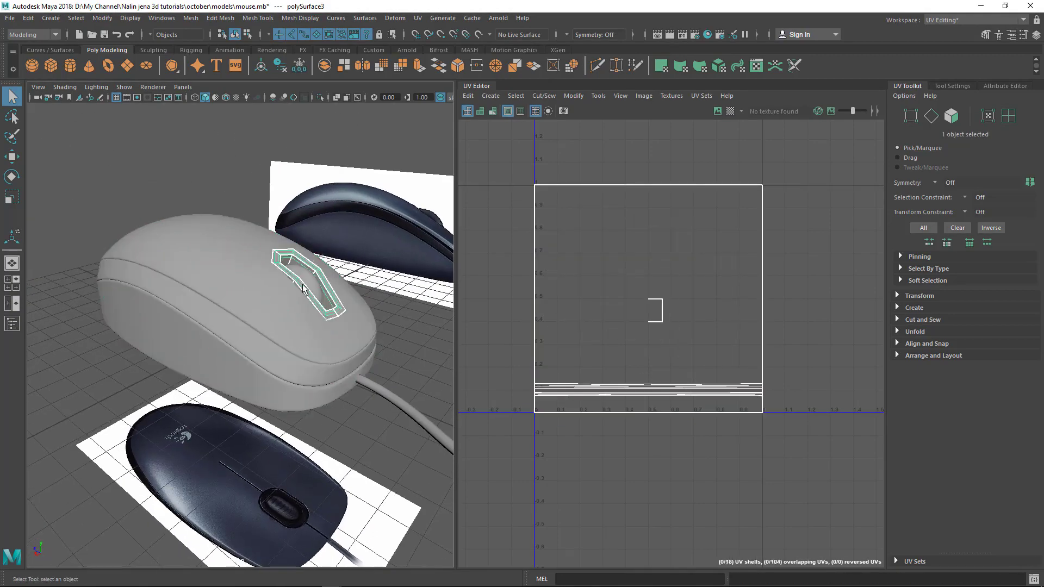
key("3")
left_click(306, 281)
key("3")
left_click(405, 339)
left_click_drag(300, 337, 306, 336, "alt")
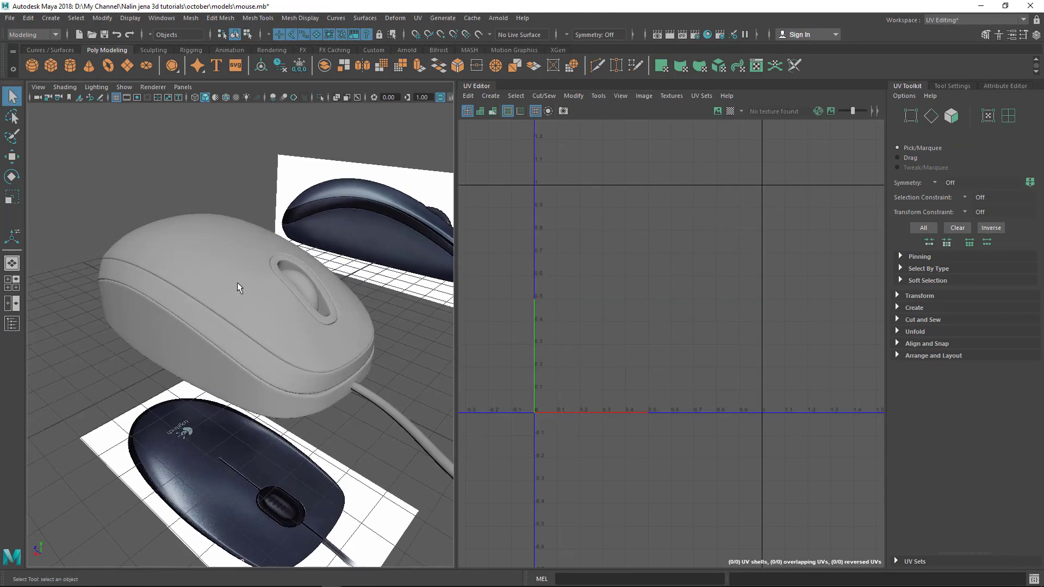
Step: Assign a new Blinn material to the mouse body
left_click(221, 263)
left_click_drag(220, 264, 191, 240, "alt")
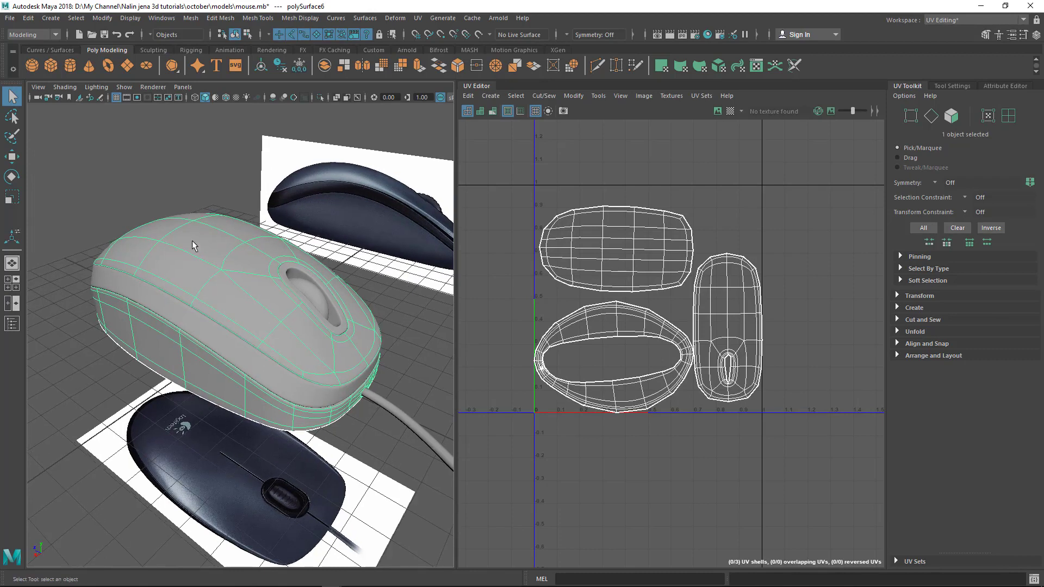
right_click(193, 243)
right_click(205, 241)
mouse_move(193, 535)
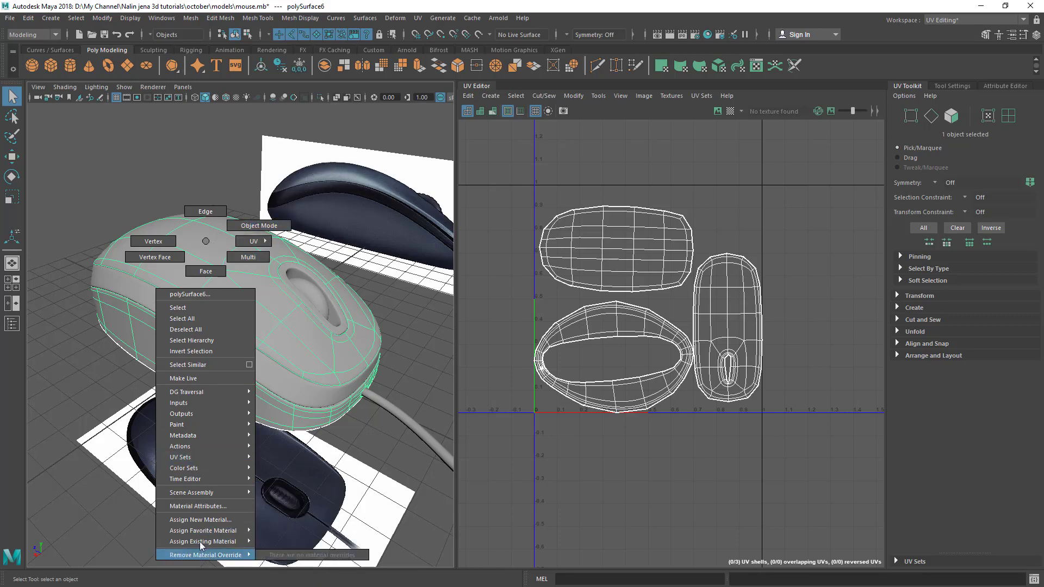
left_click(276, 487)
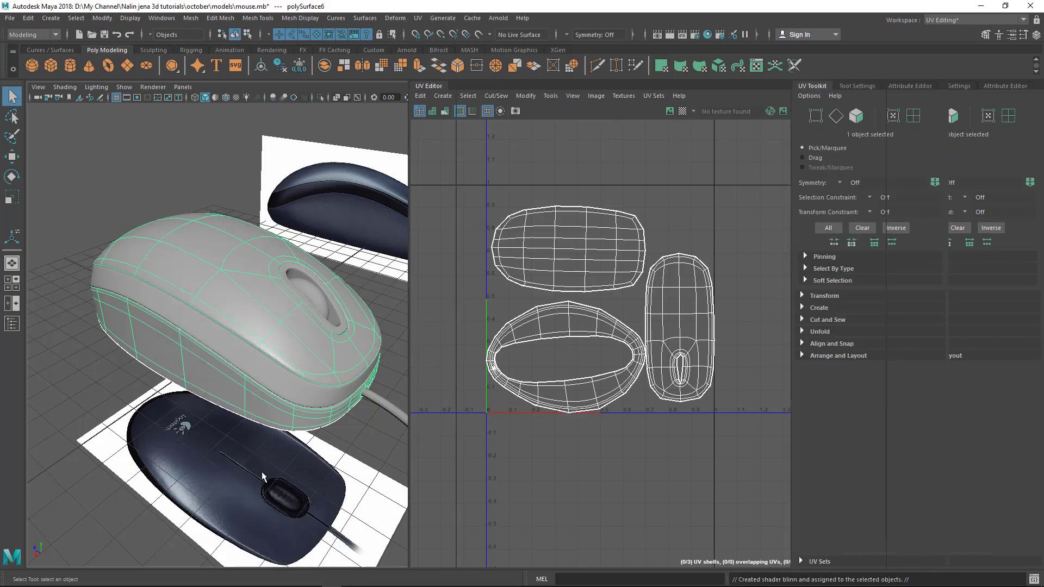
Step: Look for the Blinn material among the mouse body's nodes, then clear the selection
left_click_drag(282, 391, 221, 347, "alt")
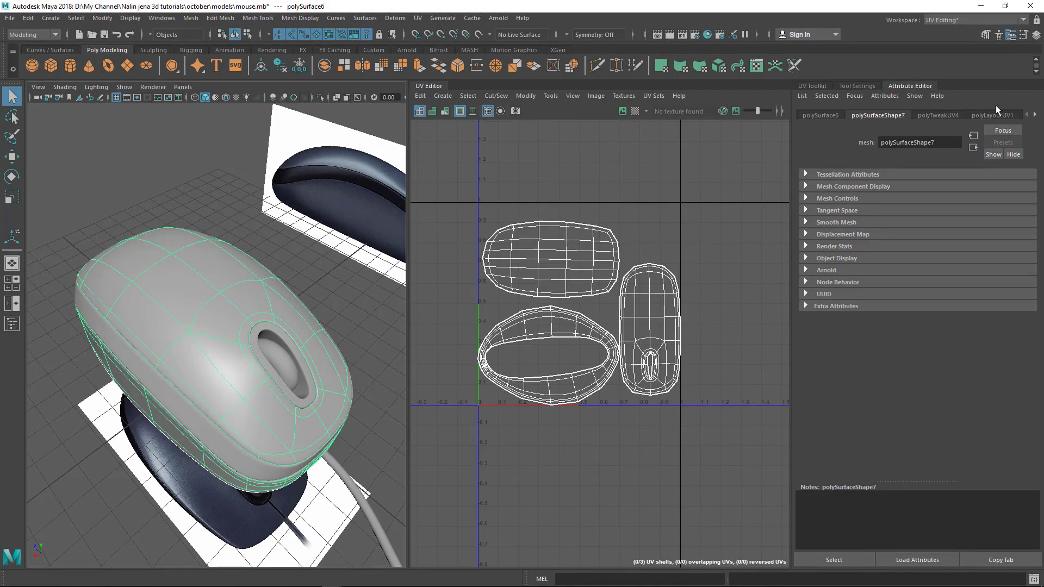
left_click(1035, 115)
left_click(1035, 115)
left_click(1034, 115)
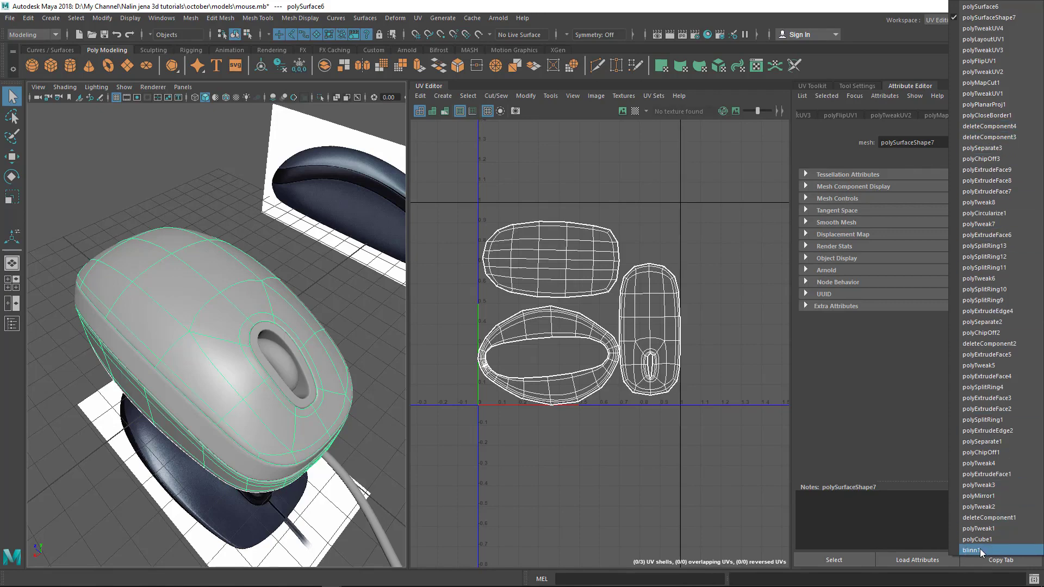
left_click_drag(288, 308, 293, 304, "alt")
left_click(315, 283)
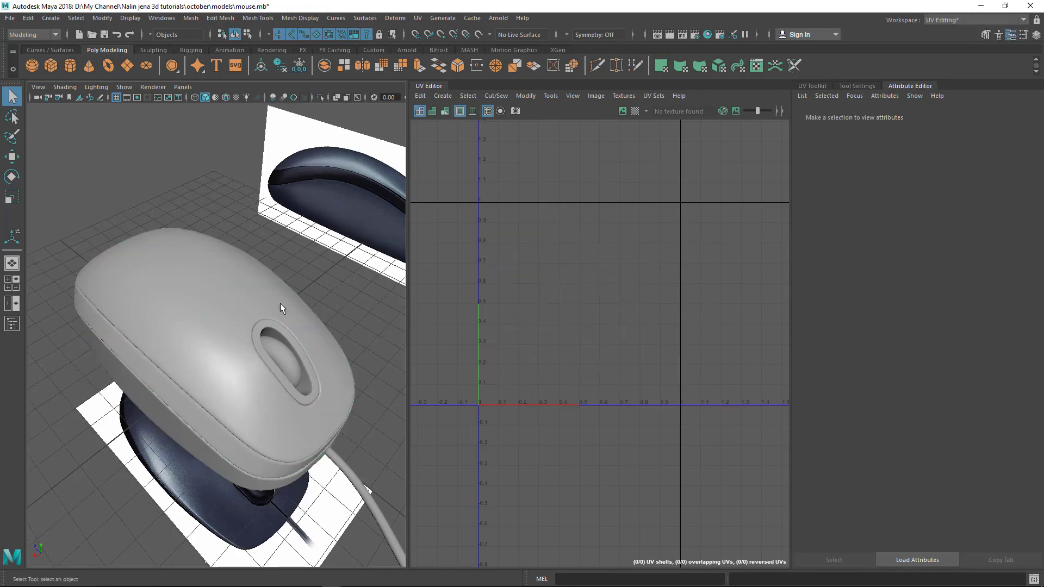
Step: Open the material attributes of the mouse body and rename its Blinn material to body
left_click(281, 300)
right_click_drag(173, 263, 175, 529)
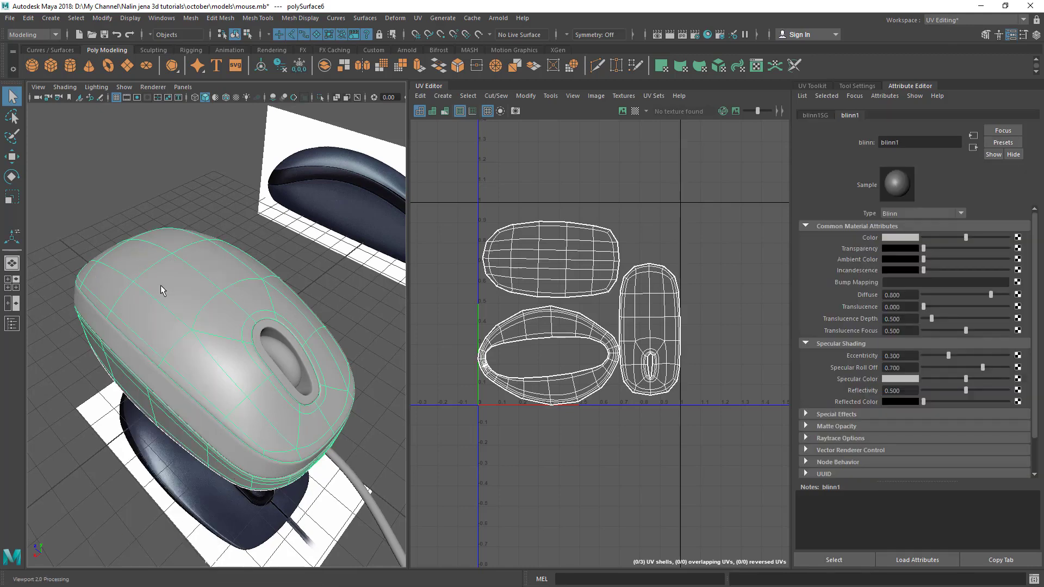
right_click_drag(161, 263, 142, 531)
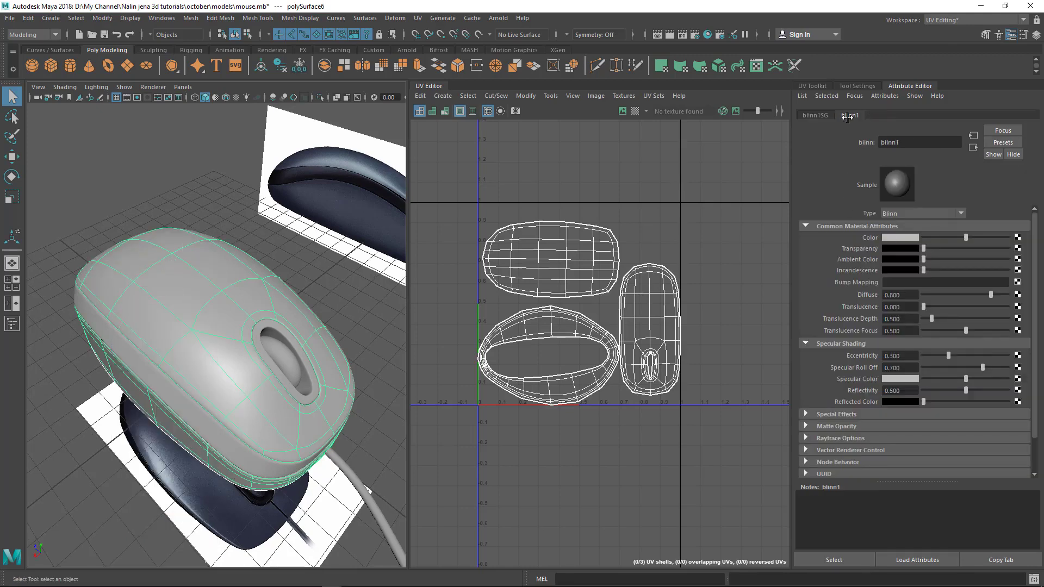
double_click(910, 140)
key("Return")
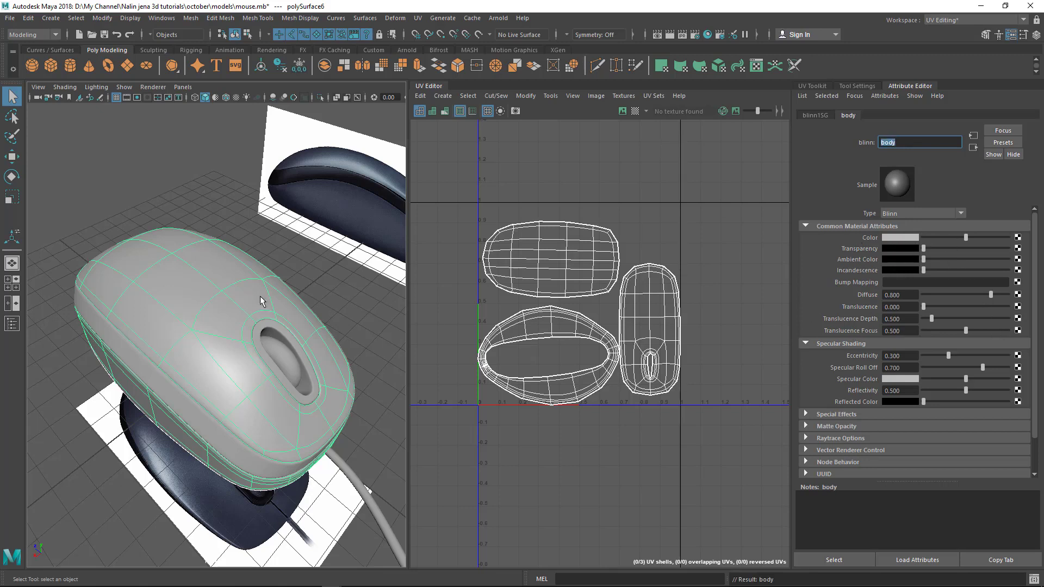
Step: Connect a File texture node to the Color attribute of the body material
left_click_drag(212, 292, 216, 289, "alt")
left_click_drag(964, 238, 925, 240)
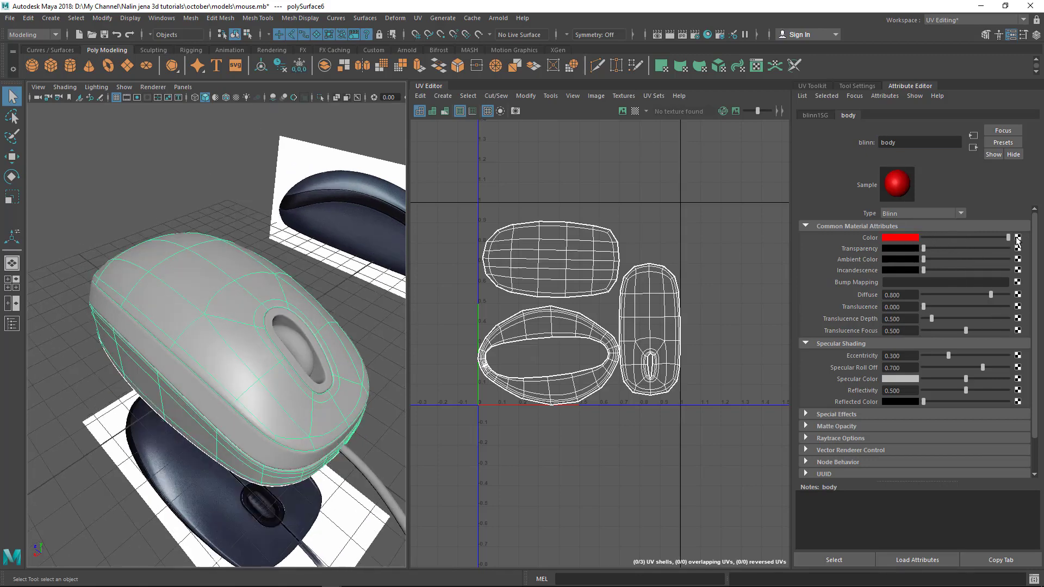
left_click(1017, 238)
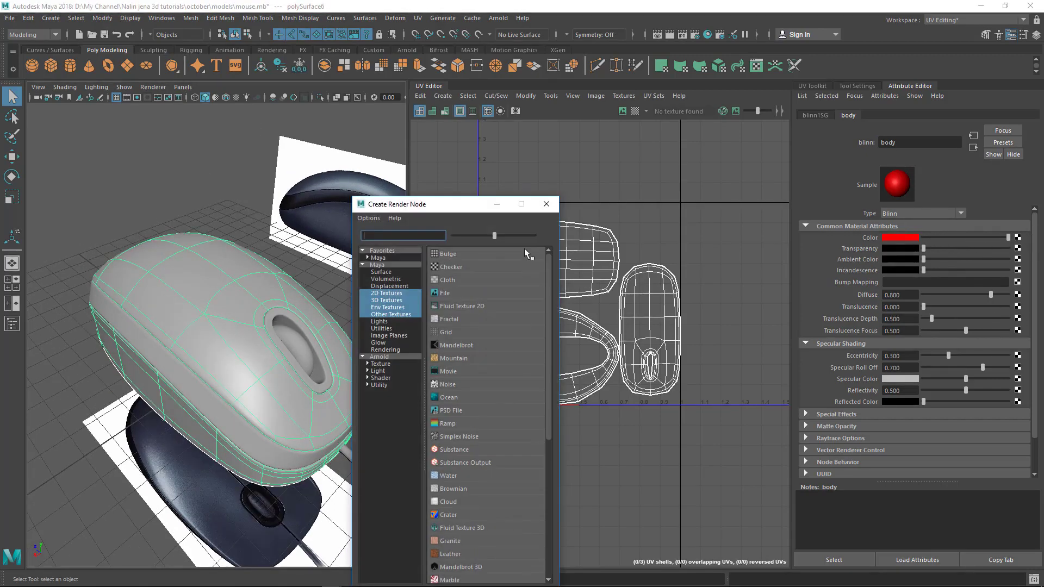
left_click(445, 294)
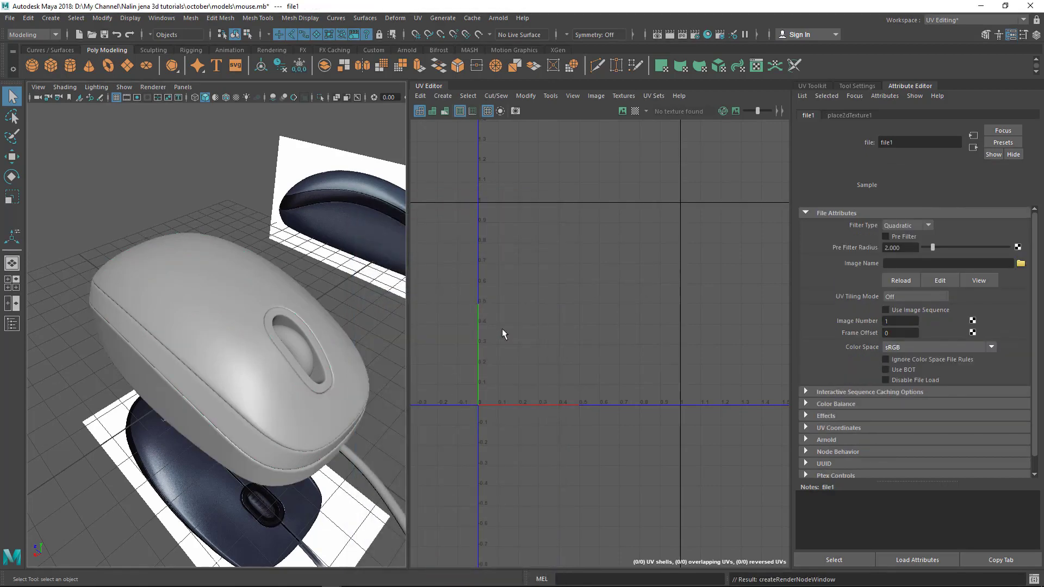
Step: Load mouse difuse color.jpg from the Desktop as the file node's image
left_click(1020, 264)
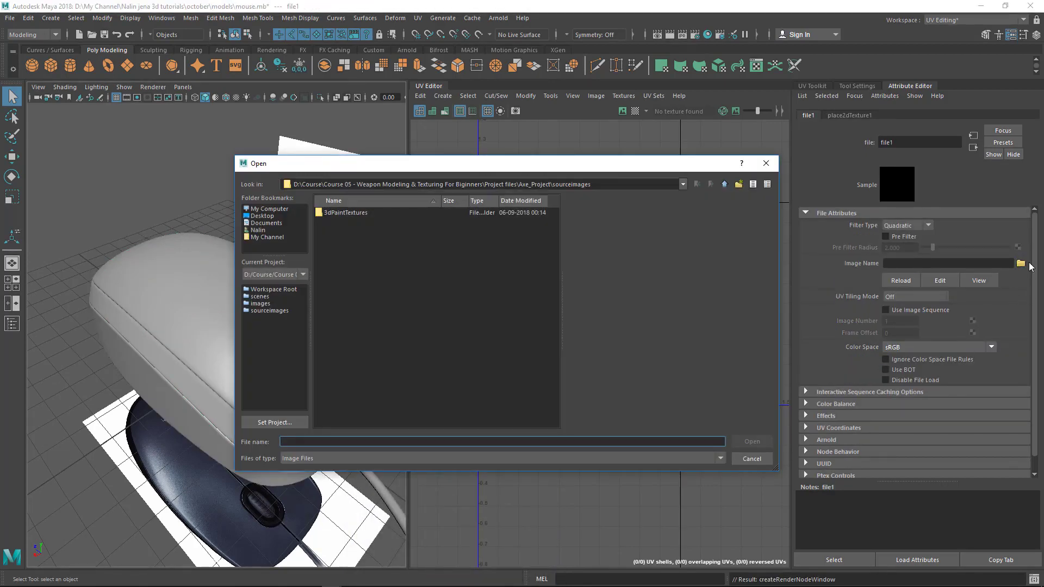
left_click_drag(566, 164, 597, 137)
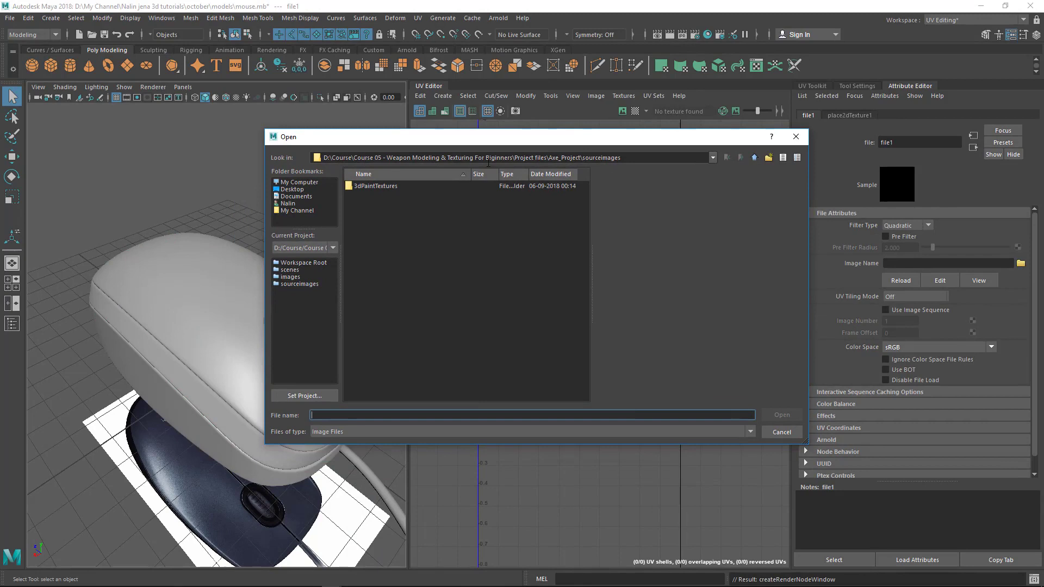
left_click(294, 189)
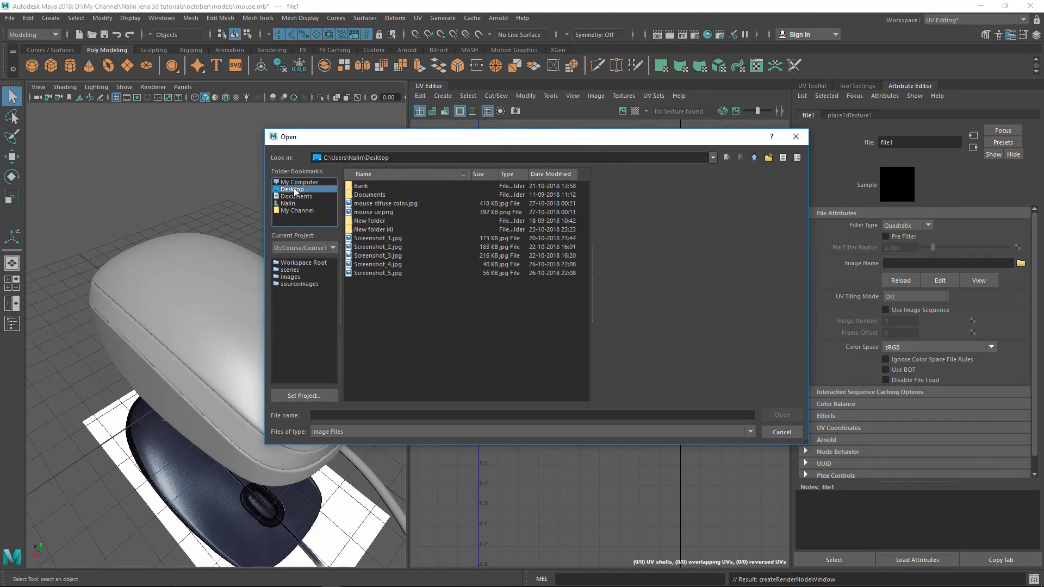
left_click(380, 203)
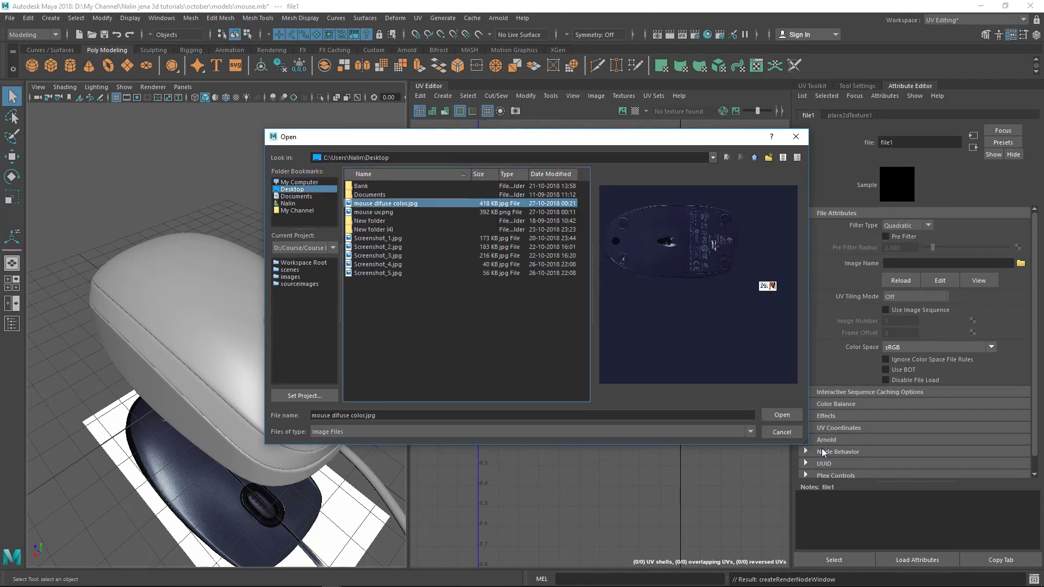
left_click(777, 416)
Step: Turn on textured shading in the perspective view to display the diffuse image on the mouse body
mouse_move(124, 295)
left_mouse_down("alt")
mouse_move(224, 289)
mouse_move(137, 283)
left_mouse_up("alt")
left_click_drag(179, 317, 133, 288, "alt")
middle_click_drag(133, 289, 148, 301, "alt")
left_click_drag(147, 301, 170, 309, "alt")
middle_click_drag(171, 309, 233, 287, "alt")
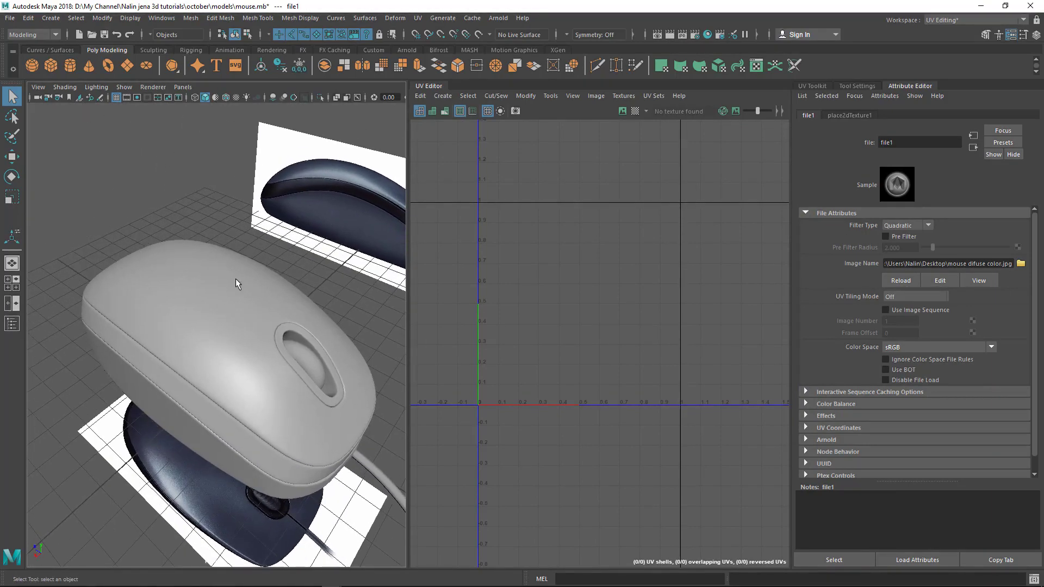
left_click_drag(190, 262, 124, 149, "alt")
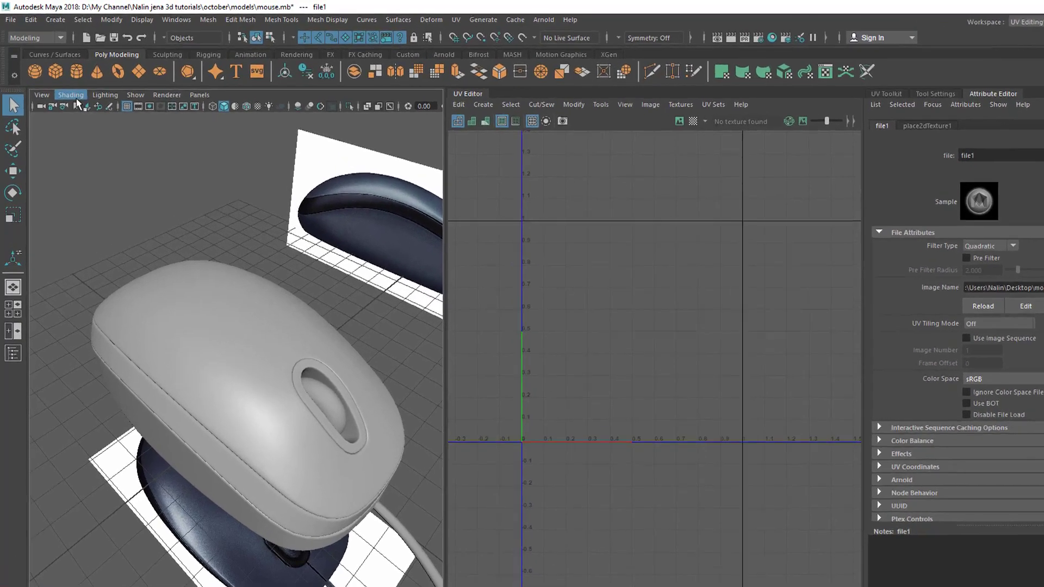
left_click(65, 87)
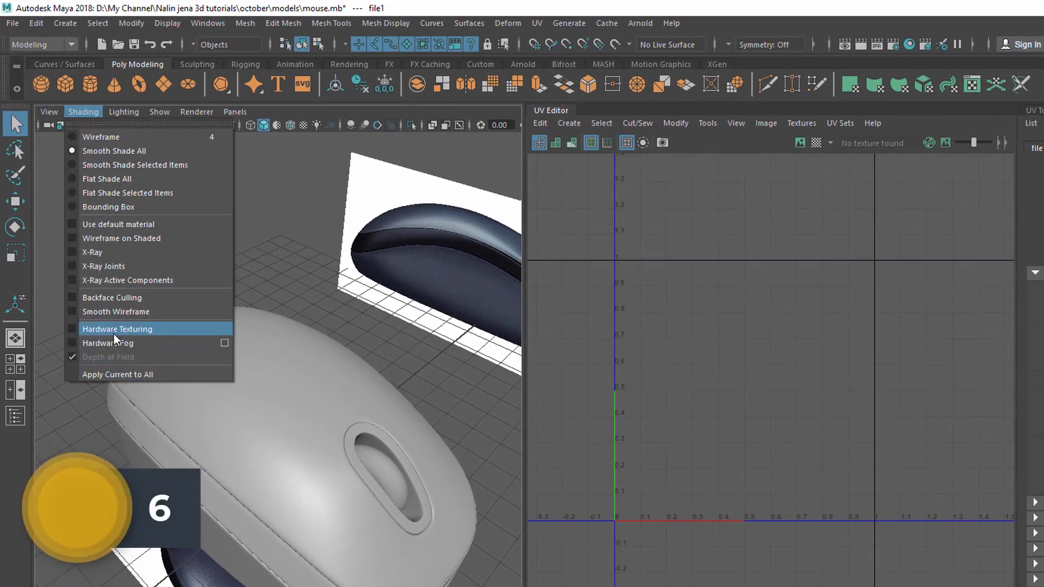
left_click_drag(359, 487, 384, 487, "alt")
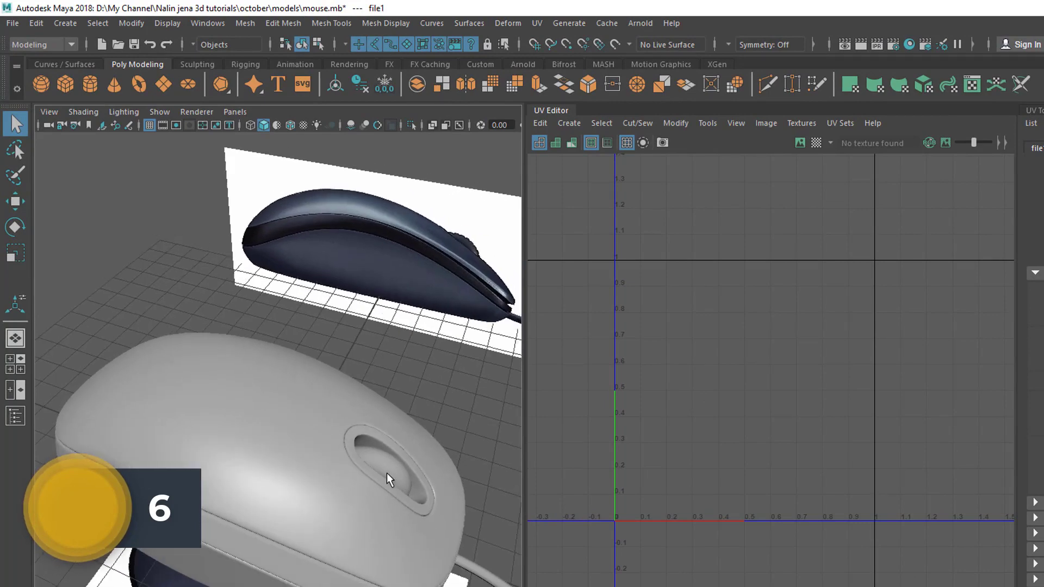
key("6")
Step: Examine how the diffuse texture sits on the top and the underside of the mouse body
mouse_move(333, 458)
left_mouse_down("alt")
mouse_move(447, 456)
mouse_move(494, 468)
mouse_move(505, 485)
mouse_move(459, 442)
mouse_move(481, 431)
mouse_move(357, 433)
mouse_move(443, 491)
mouse_move(174, 431)
left_mouse_up("alt")
right_click_drag(173, 432, 380, 522, "alt")
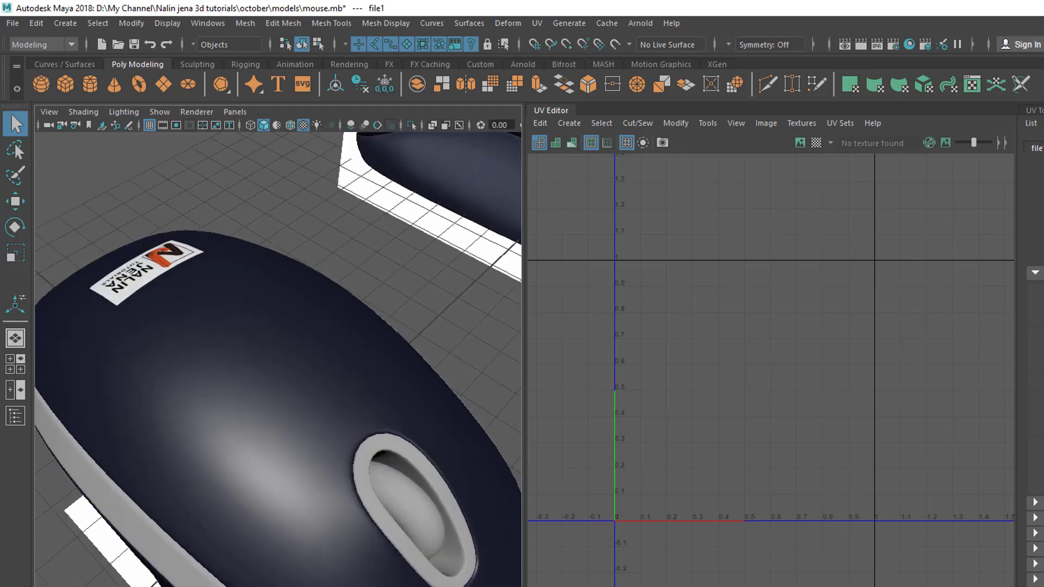
right_click_drag(453, 488, 175, 438, "alt")
left_click_drag(174, 438, 348, 402, "alt")
right_click_drag(348, 402, 419, 457, "alt")
middle_click_drag(419, 457, 328, 468, "alt")
right_click_drag(328, 468, 195, 435, "alt")
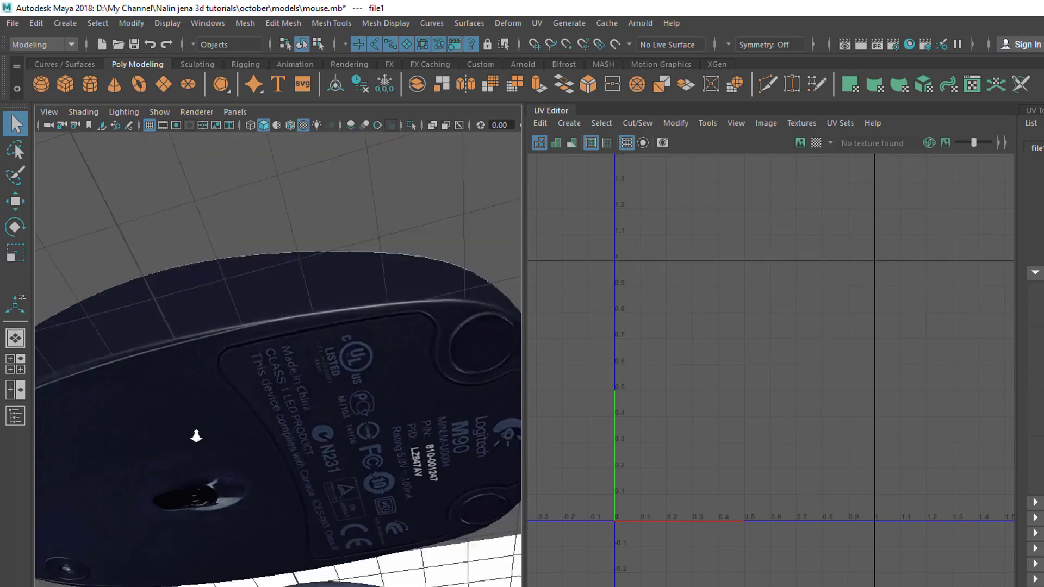
left_click_drag(196, 436, 219, 402, "alt")
left_click_drag(278, 376, 262, 445, "alt")
left_click(283, 428)
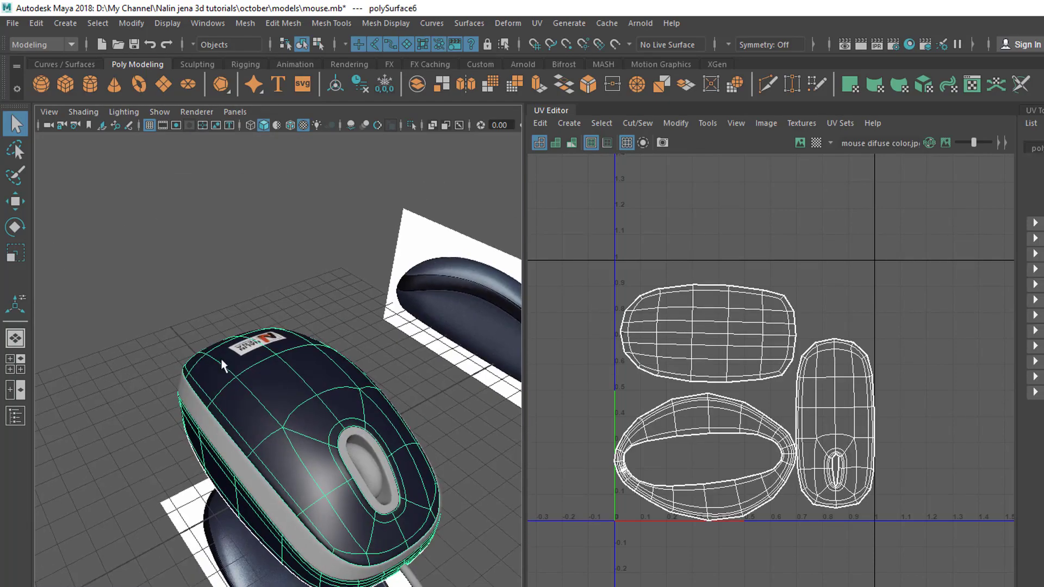
left_click(220, 330)
left_click(267, 373)
left_click(330, 299)
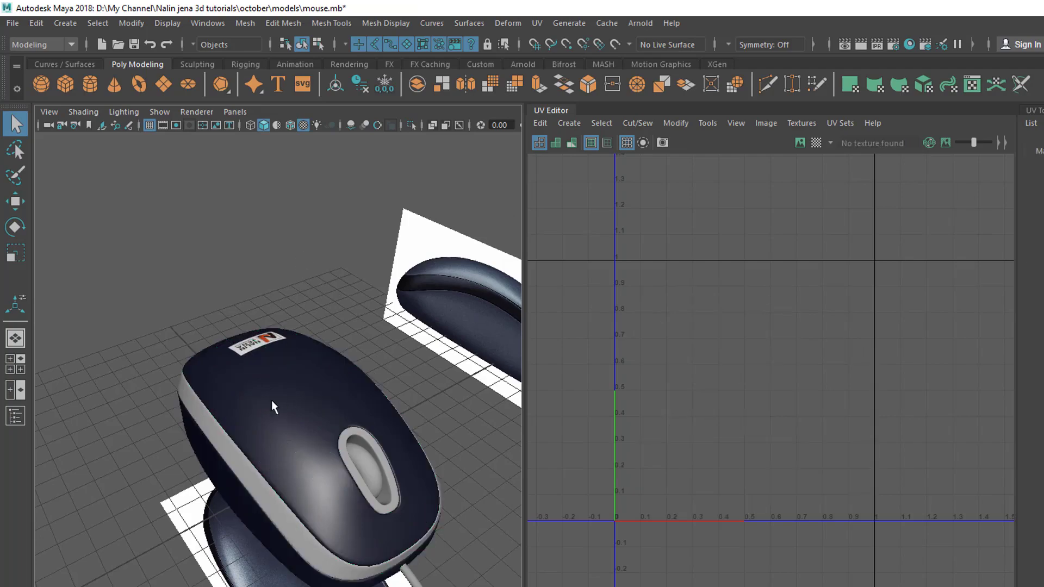
left_click_drag(272, 400, 289, 391, "alt")
left_click(289, 390)
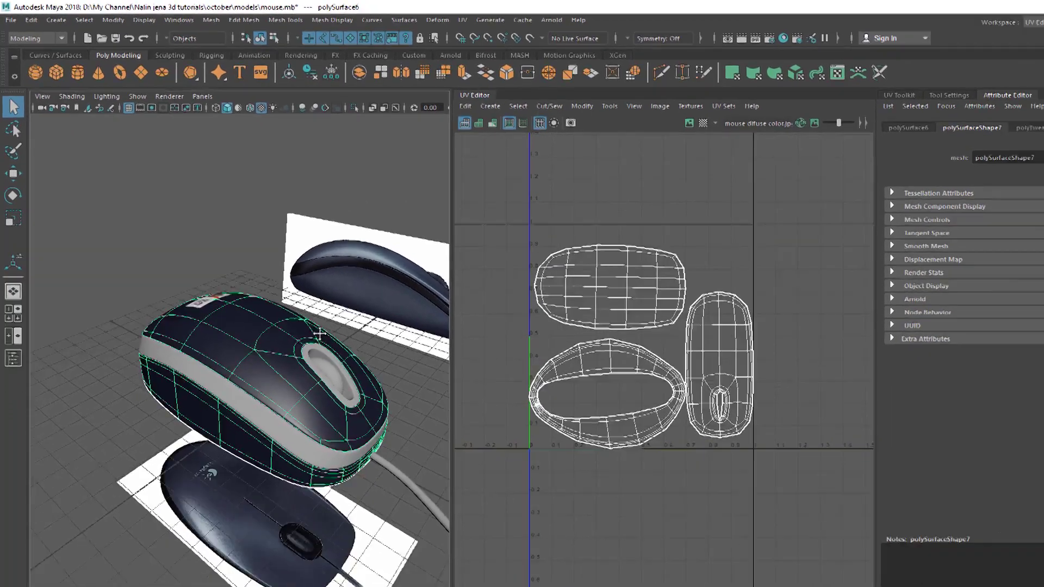
Step: Assign a new Phong material to the side strip and the ring around the scroll wheel
middle_click_drag(320, 333, 323, 312, "alt")
scroll(239, 387, "up", 3)
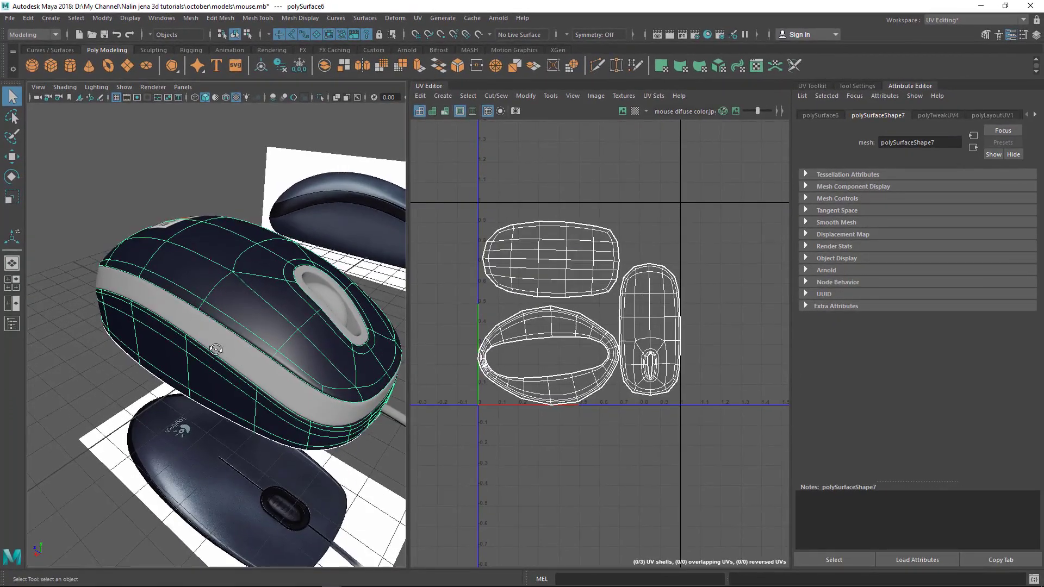
left_click(217, 389)
left_click_drag(240, 387, 173, 367, "alt")
left_click_drag(155, 331, 204, 252, "alt")
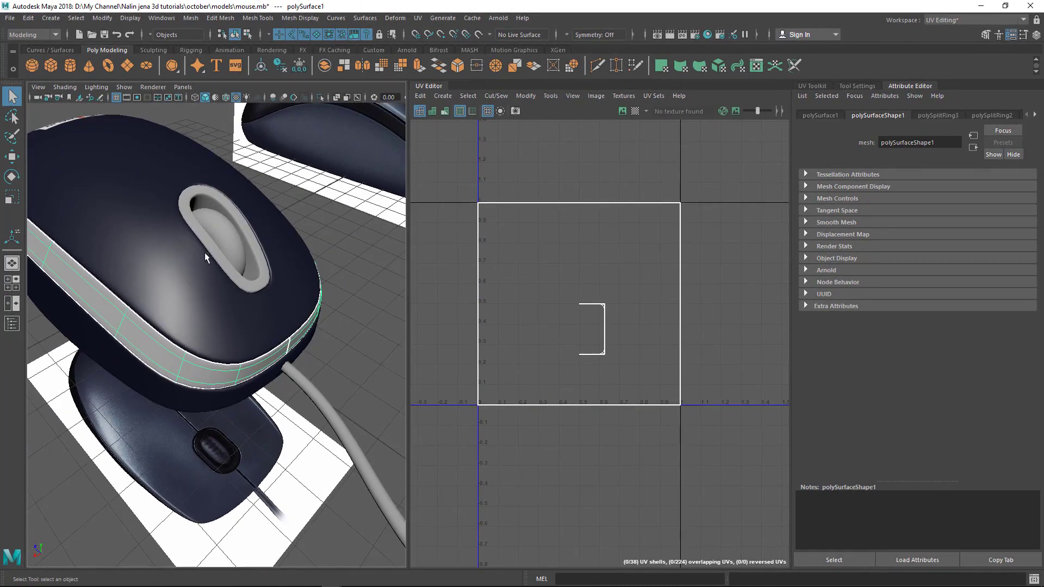
left_click(205, 235, "shift")
left_click_drag(121, 344, 131, 341, "alt")
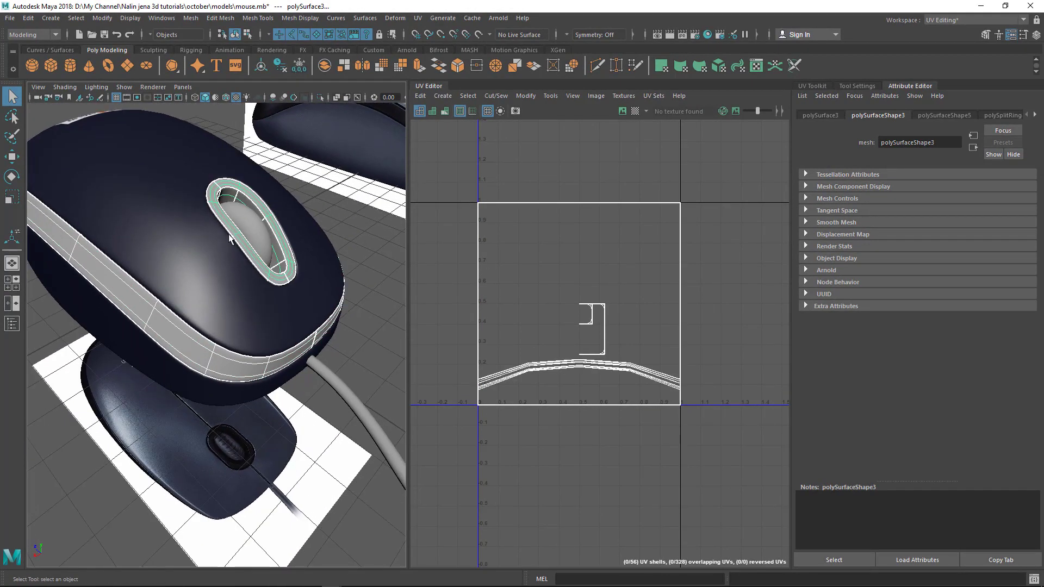
middle_click_drag(131, 340, 145, 344, "alt")
right_click_drag(135, 263, 208, 521)
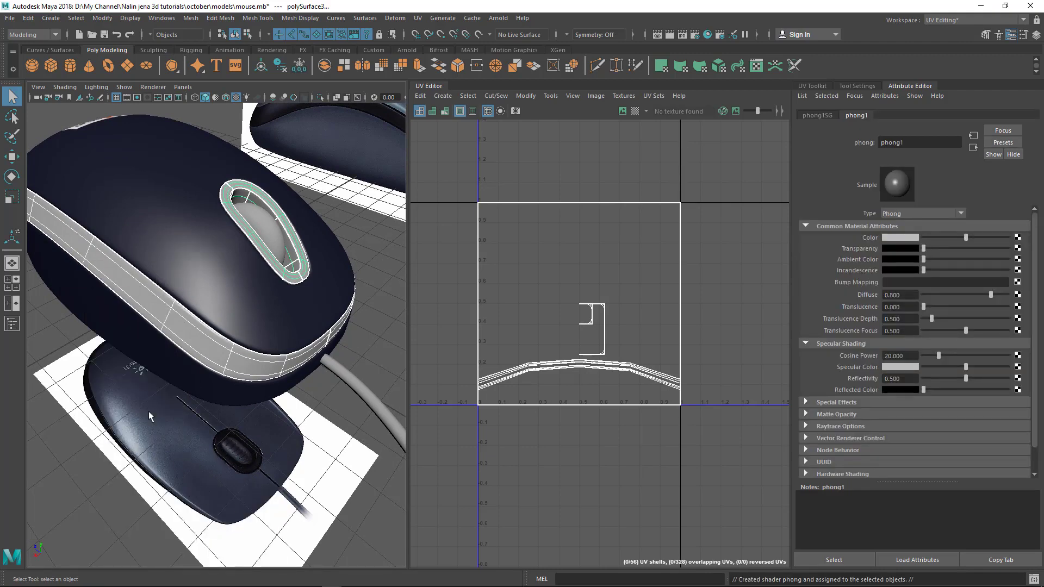
Step: Set the Phong material's Color by sampling the dark blue of the mouse body with the eyedropper
middle_click_drag(213, 337, 226, 347, "alt")
mouse_move(289, 255)
middle_mouse_down("alt")
mouse_move(312, 244)
mouse_move(282, 248)
middle_mouse_up("alt")
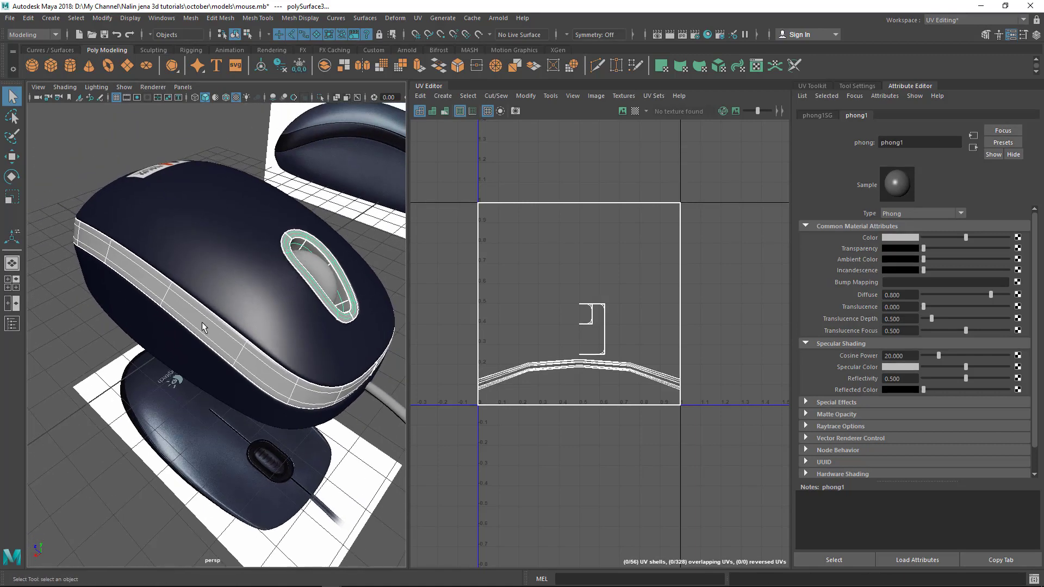
middle_click_drag(239, 279, 281, 310, "alt")
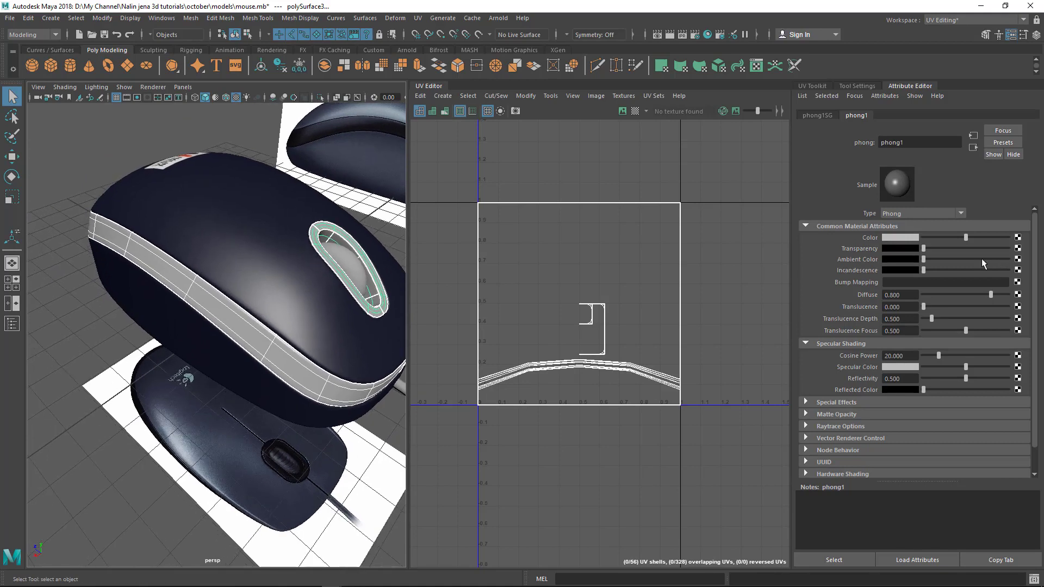
left_click(903, 239)
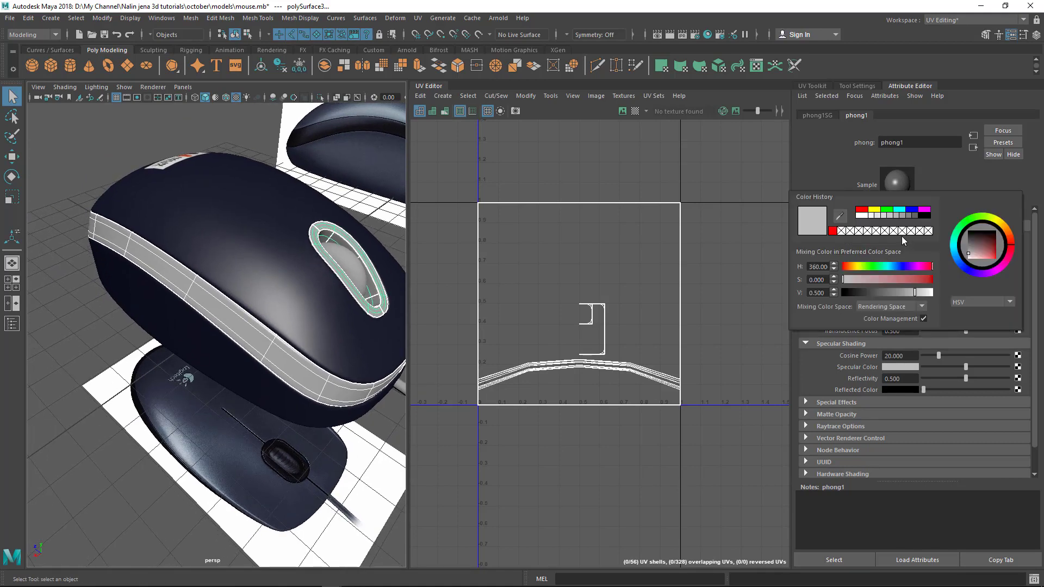
left_click(840, 216)
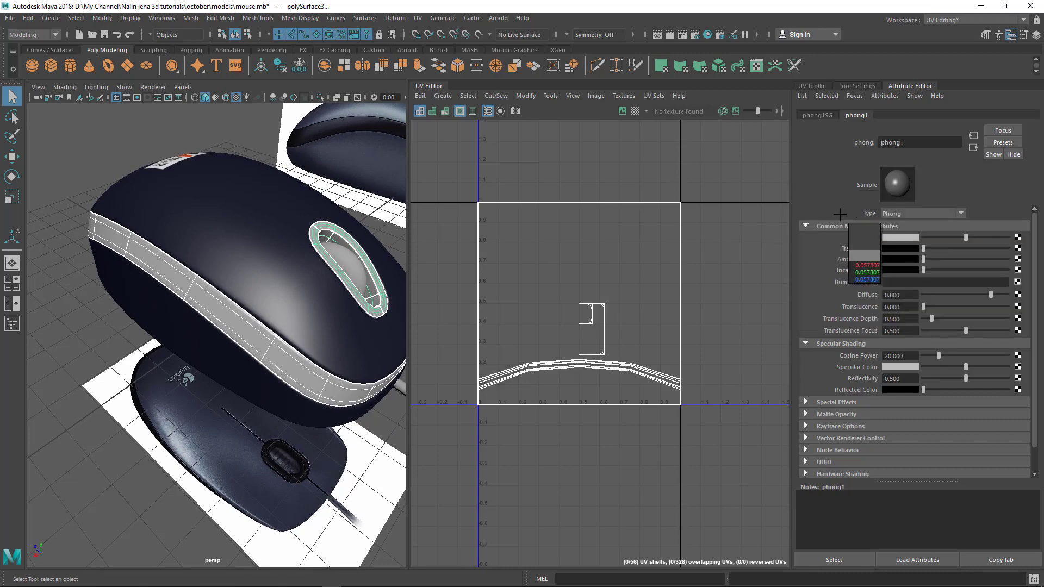
left_click(242, 245)
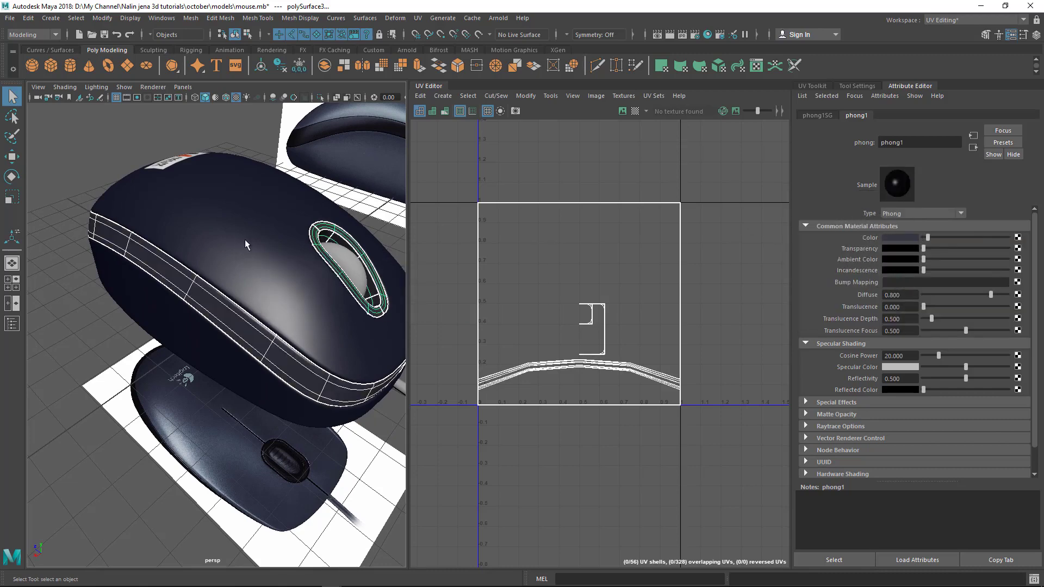
left_click_drag(240, 300, 348, 304, "alt")
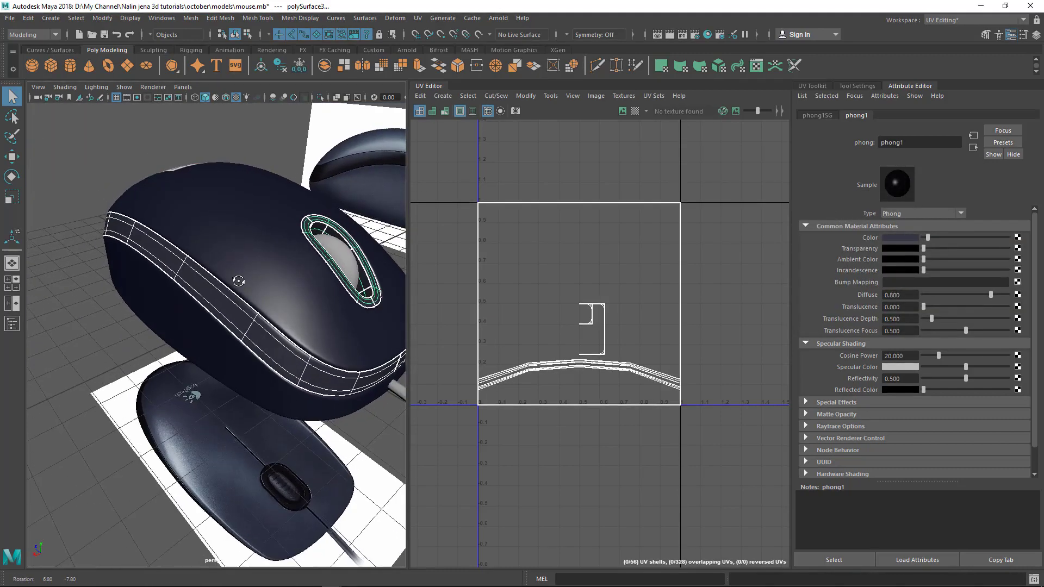
Step: Compare the trim with the reference image, darken the Phong material's Color to near black, and clear the selection
left_click(914, 237)
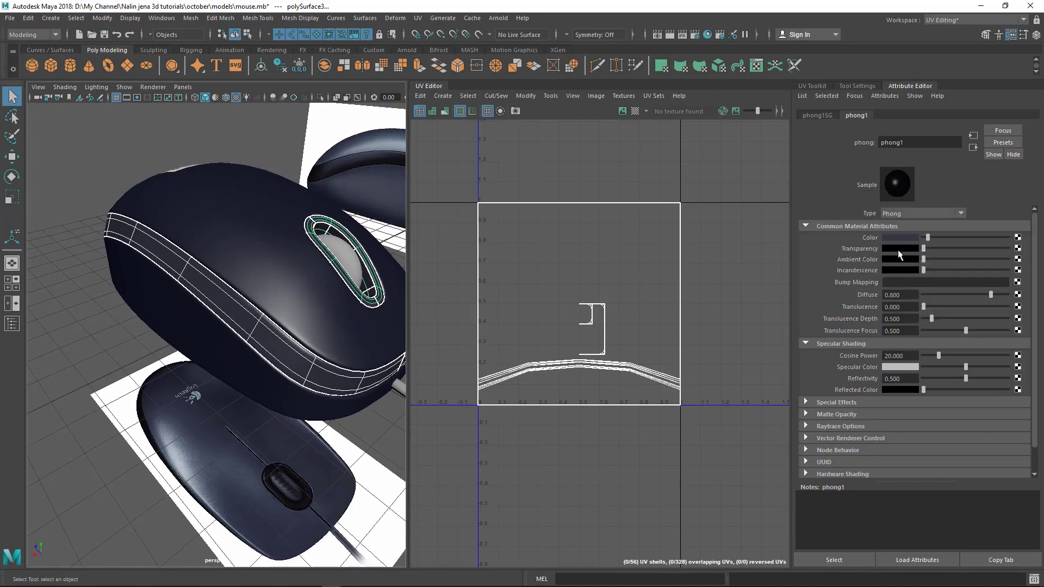
left_click_drag(206, 320, 191, 363, "alt")
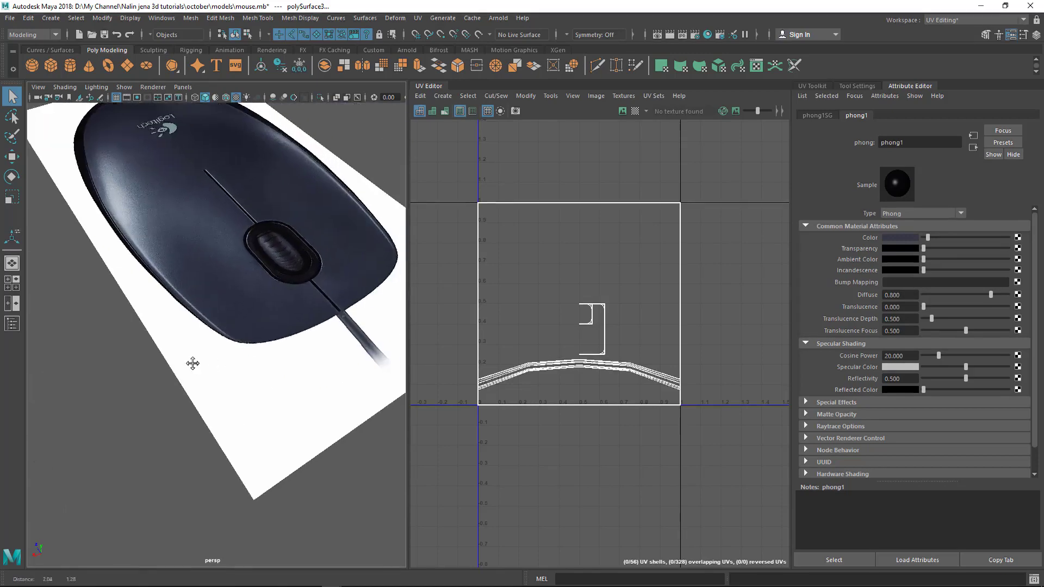
right_click_drag(191, 363, 255, 288, "alt")
middle_click_drag(230, 297, 228, 315, "alt")
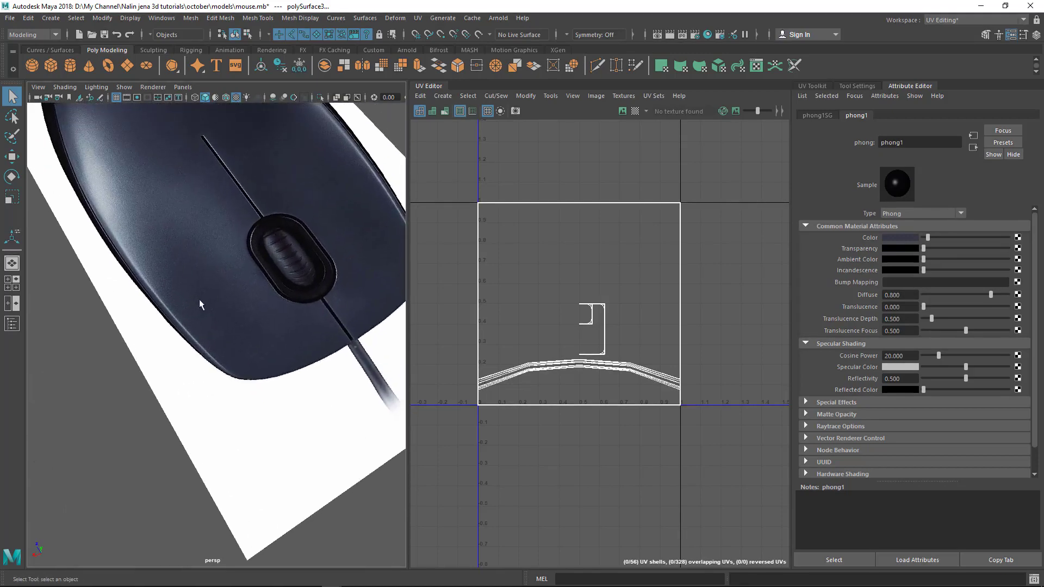
right_click_drag(199, 299, 117, 331, "alt")
left_click_drag(117, 331, 154, 310, "alt")
middle_click_drag(154, 310, 150, 377, "alt")
right_click_drag(149, 377, 359, 337, "alt")
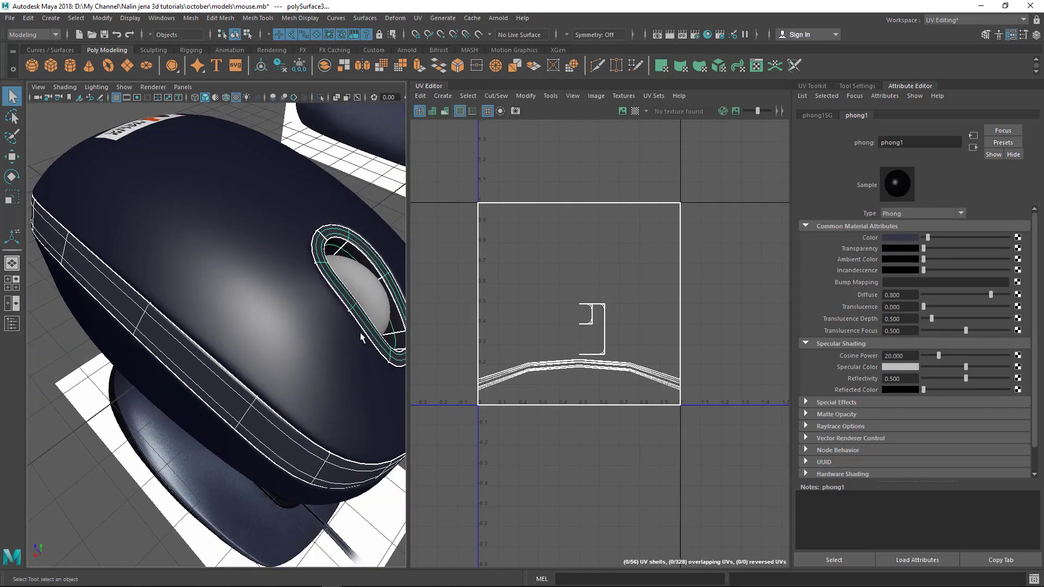
left_click(896, 239)
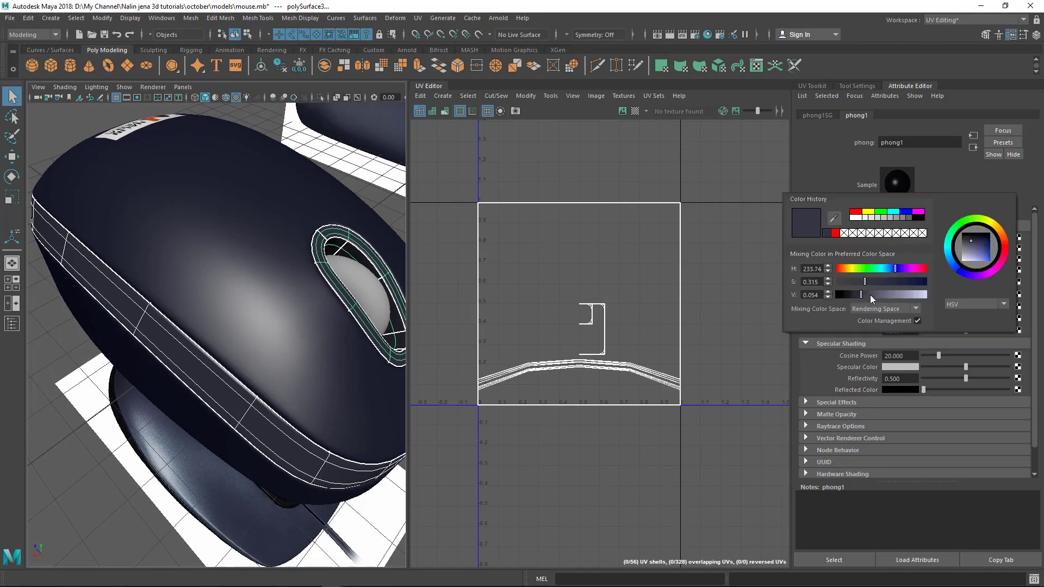
left_click_drag(860, 294, 847, 296)
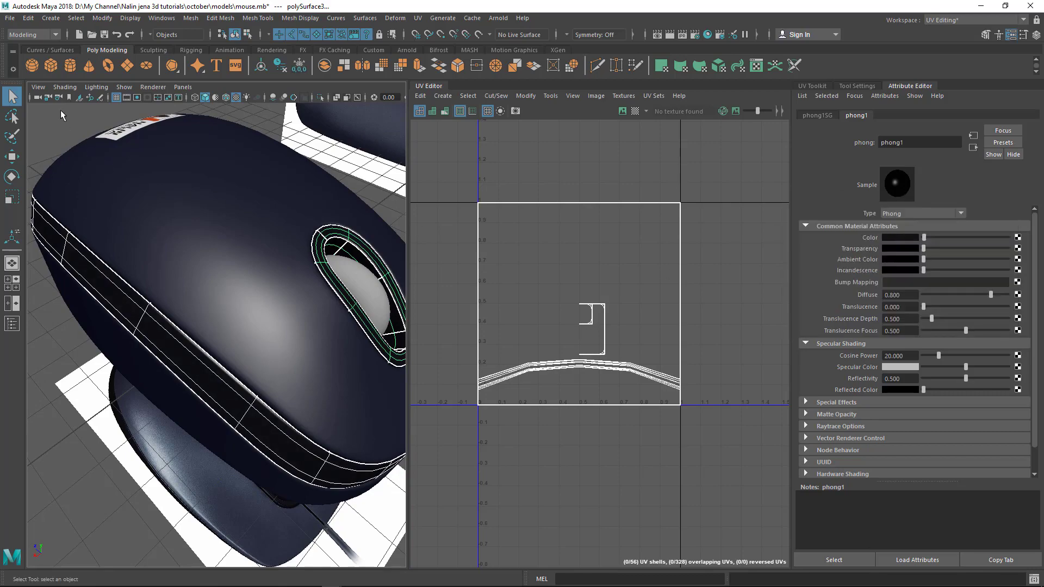
left_click(60, 110)
Step: Assign a new Blinn material to the scroll wheel
scroll(193, 239, "down", 6)
left_click_drag(205, 241, 233, 279, "alt")
middle_click_drag(233, 280, 214, 277, "alt")
mouse_move(214, 277)
right_mouse_down("alt")
mouse_move(248, 300)
mouse_move(220, 285)
right_mouse_up("alt")
left_click(219, 289)
right_click(217, 263)
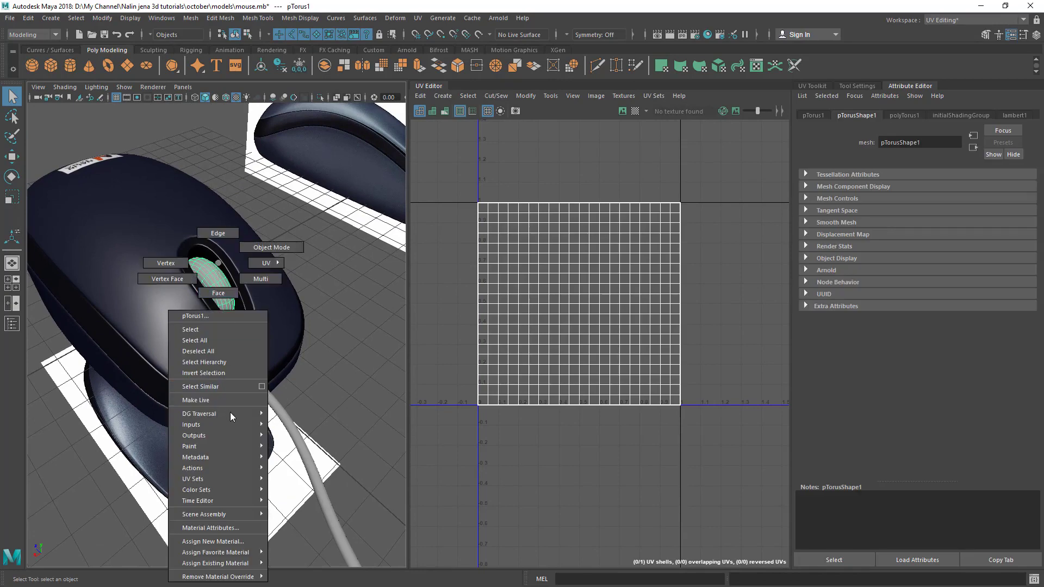
mouse_move(237, 552)
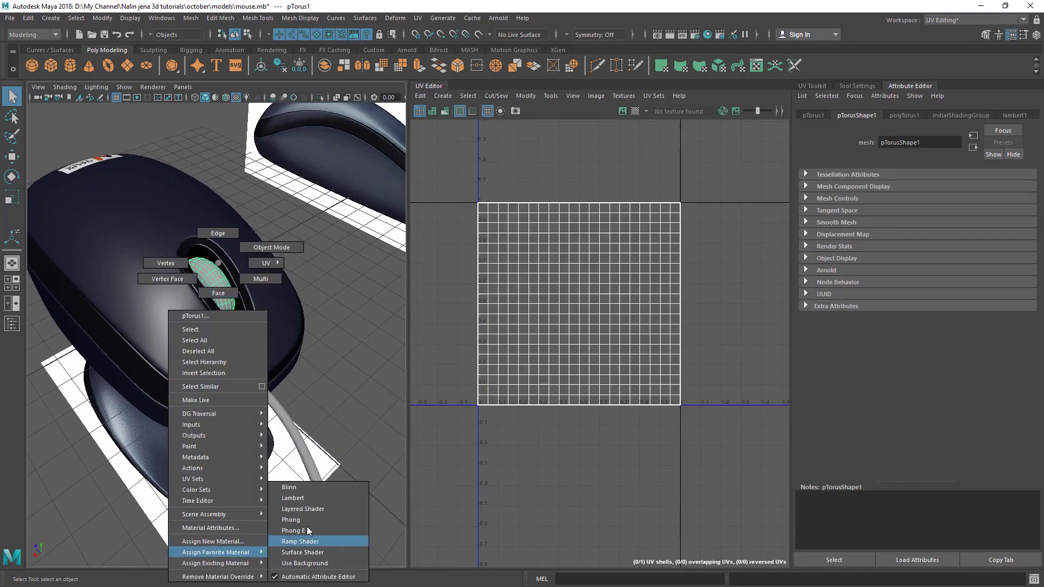
left_click(297, 490)
Step: Set the scroll wheel material's Color by sampling the dark scroll wheel in the top-view reference image with the eyedropper
right_click_drag(228, 310, 235, 327, "alt")
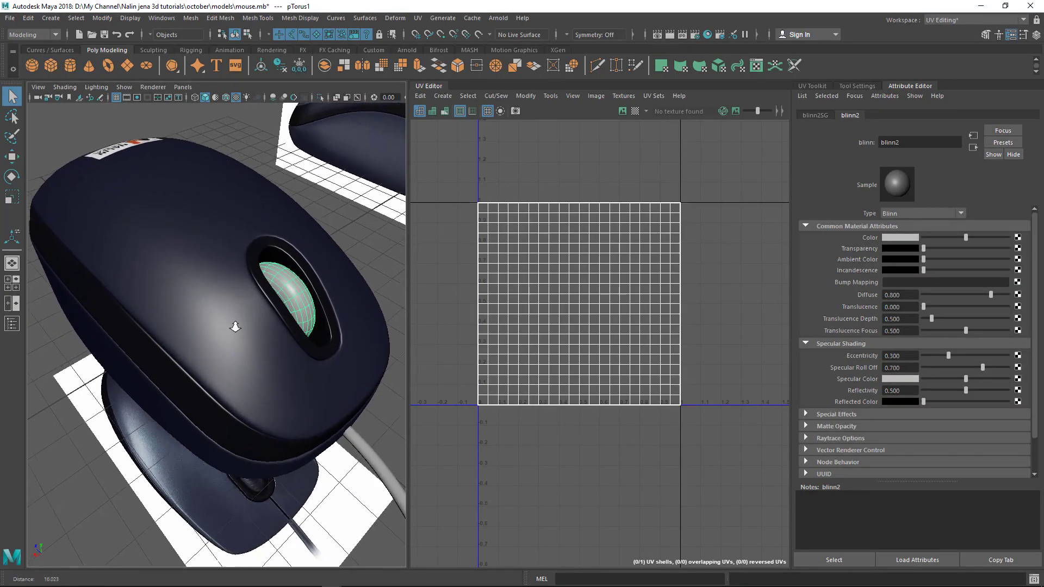
left_click_drag(235, 327, 230, 317, "alt")
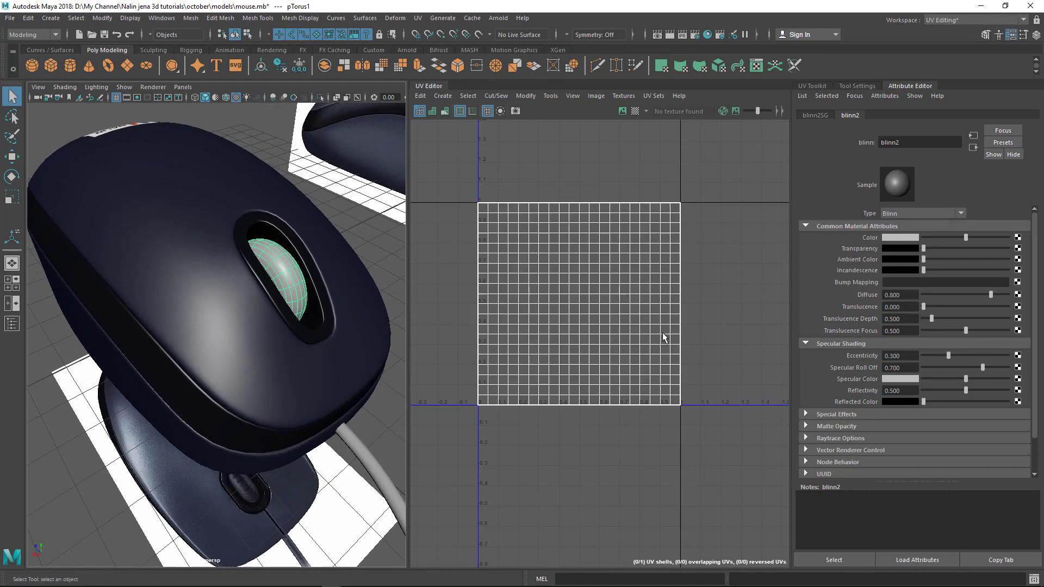
left_click(901, 238)
middle_click_drag(261, 377, 244, 323, "alt")
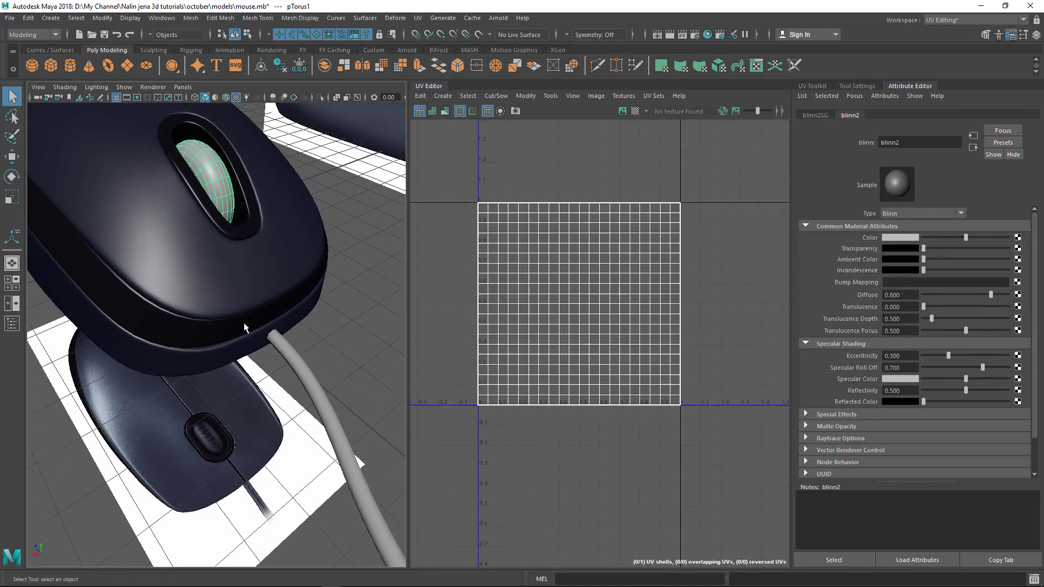
left_click(897, 238)
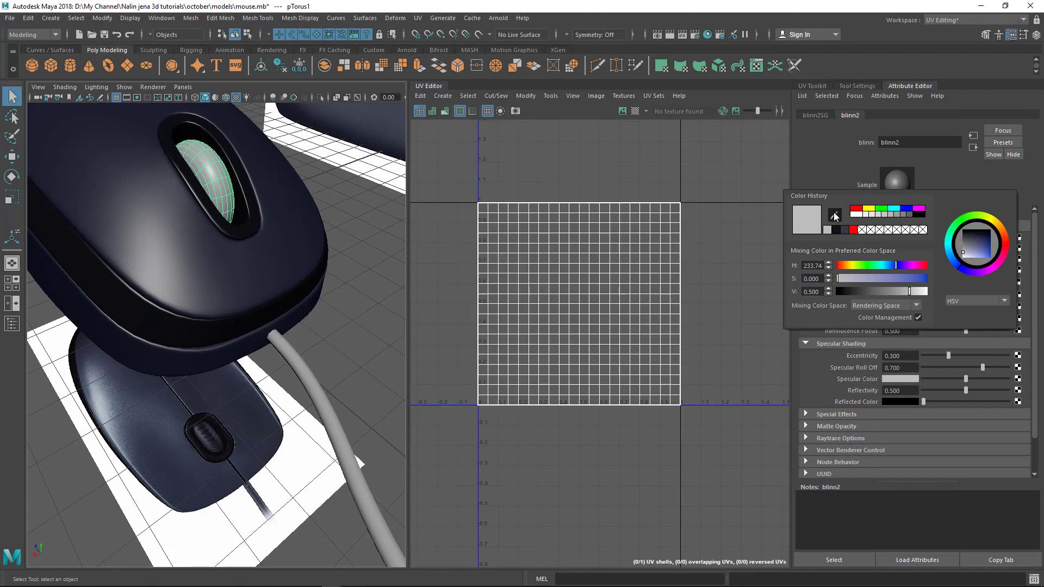
left_click(837, 216)
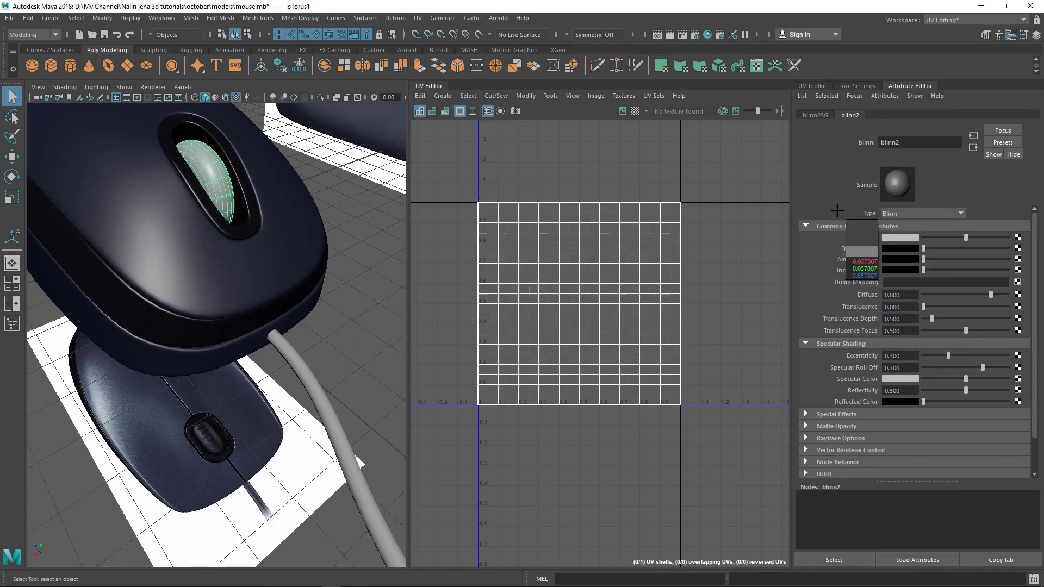
left_click(206, 440)
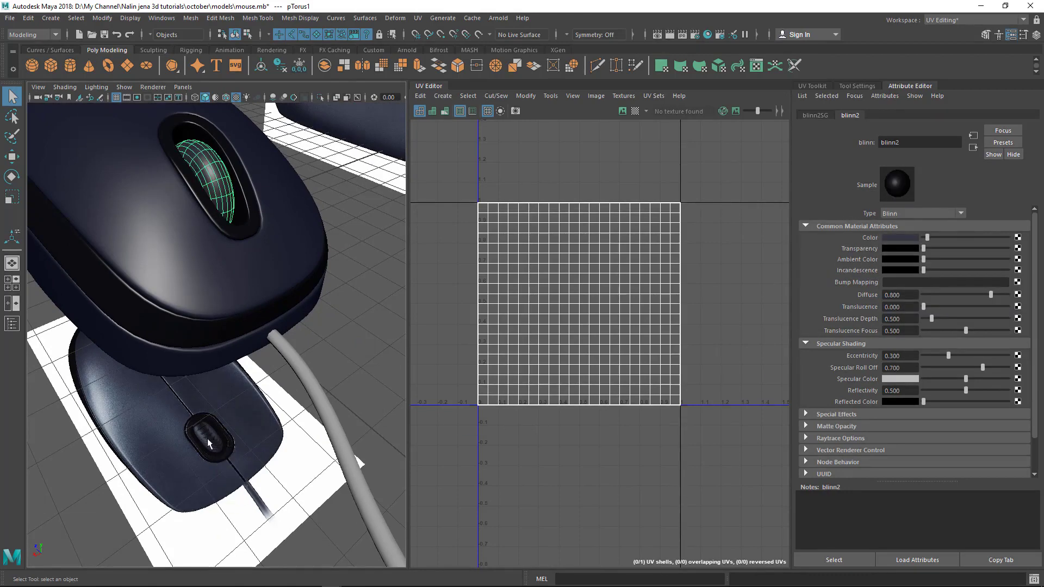
Step: Lower the scroll wheel Blinn material's Specular Roll Off to about 0.273 and clear the selection
scroll(283, 288, "up", 4)
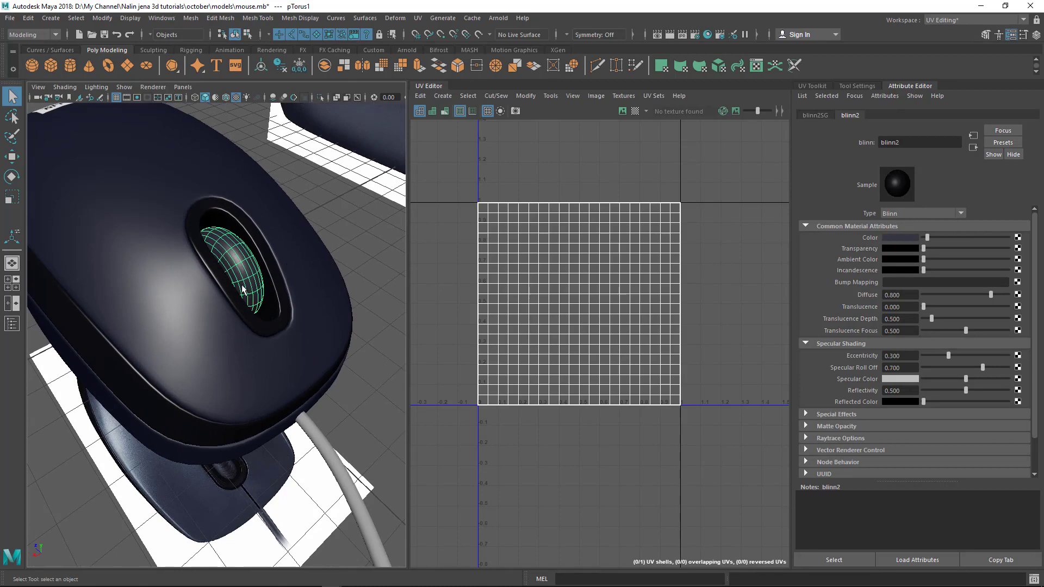
scroll(900, 335, "down", 2)
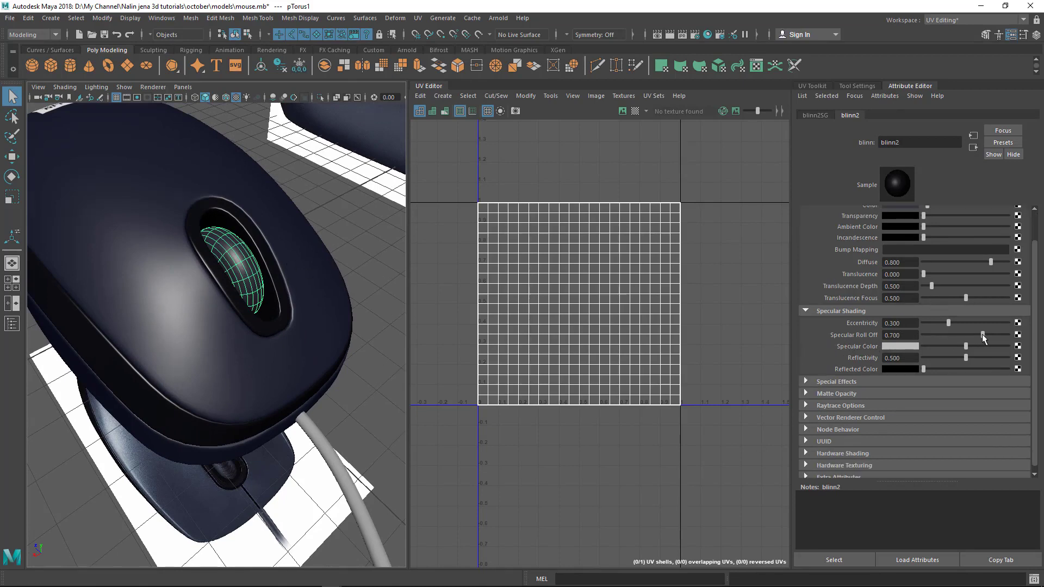
left_click_drag(982, 333, 959, 335)
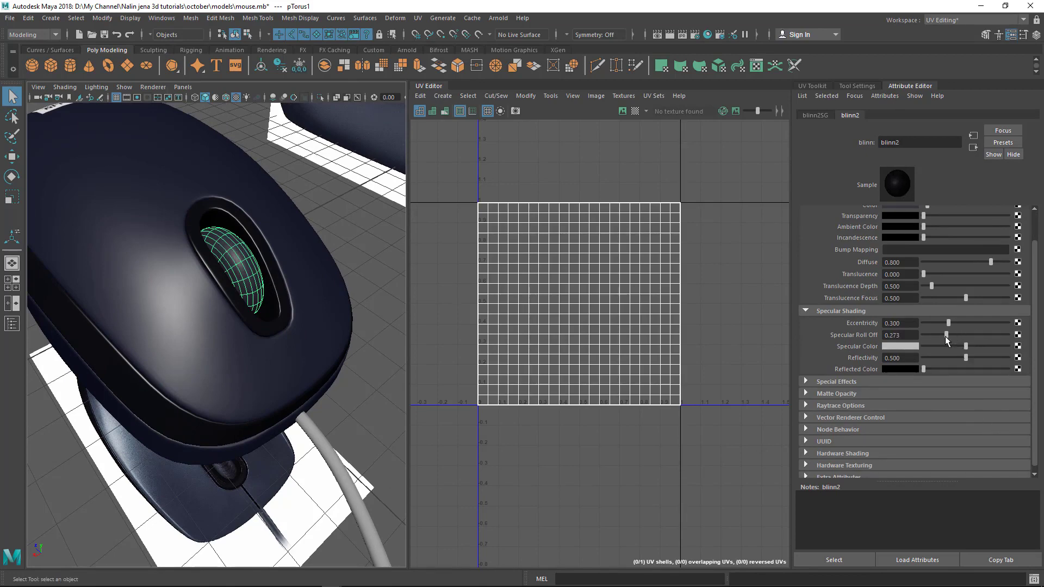
left_click(374, 275)
Step: Assign a new Phong material to the mouse cable, set its Color to black, and clear the selection
right_click_drag(374, 275, 255, 348, "alt")
mouse_move(256, 348)
left_mouse_down("alt")
mouse_move(286, 349)
mouse_move(255, 348)
left_mouse_up("alt")
right_click_drag(255, 348, 243, 330, "alt")
middle_click_drag(244, 331, 188, 298, "alt")
right_click_drag(188, 298, 202, 320, "alt")
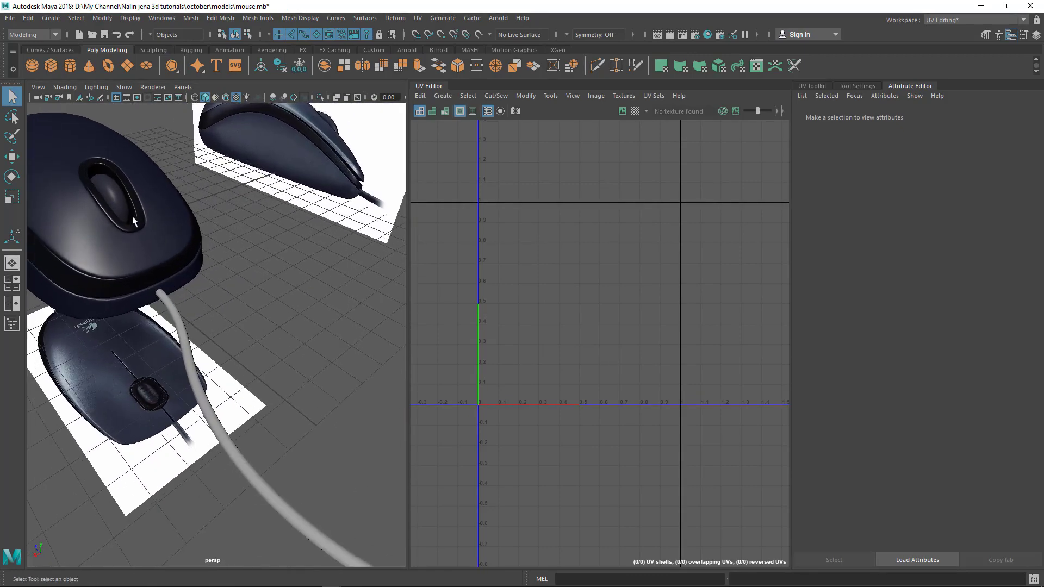
left_click_drag(180, 313, 209, 319, "alt")
left_click(200, 312)
right_click_drag(210, 319, 285, 519)
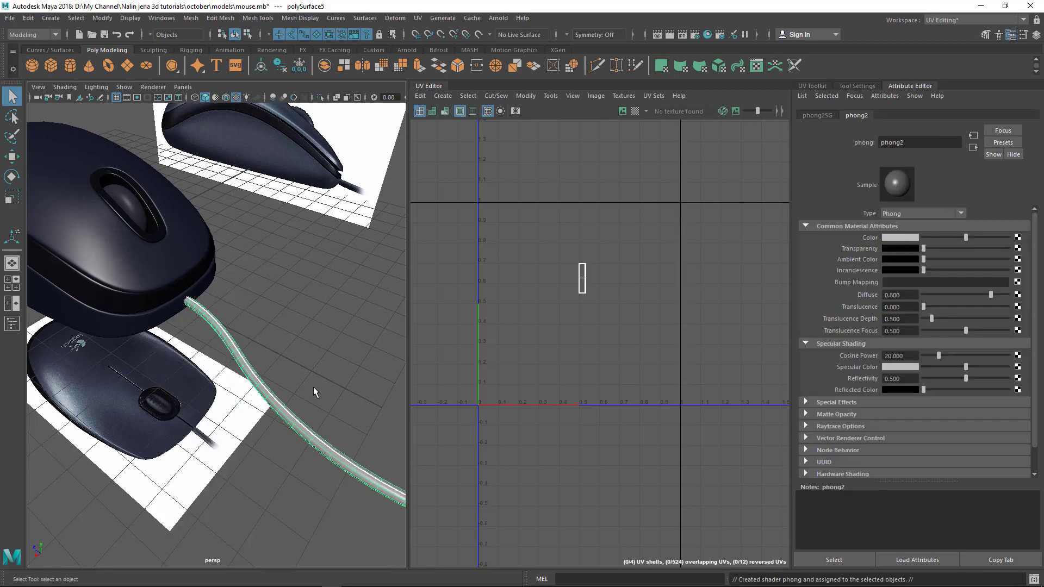
left_click_drag(951, 236, 923, 249)
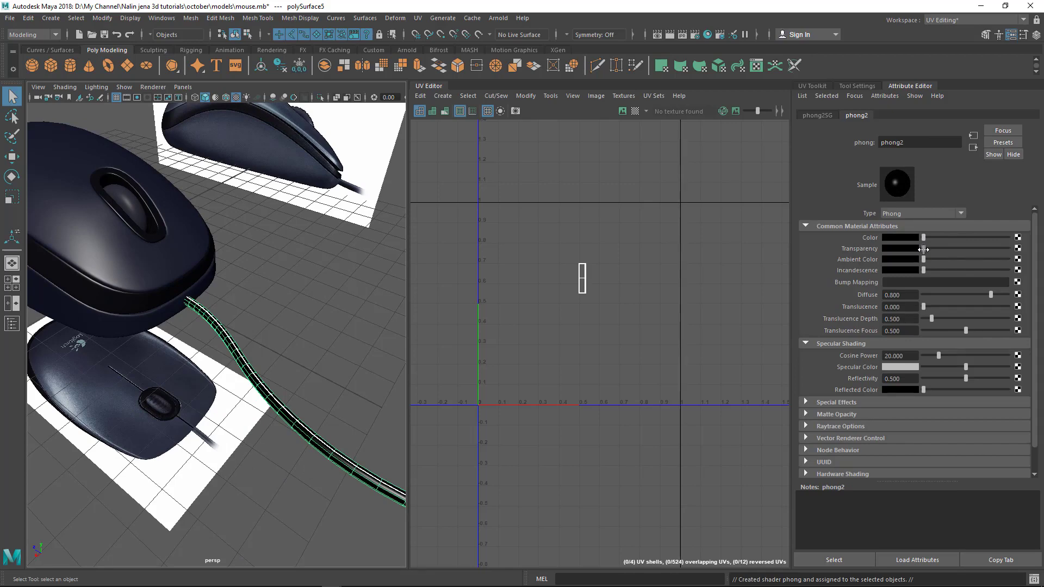
left_click(348, 283)
Step: Switch the workspace to Maya Classic
scroll(255, 302, "down", 4)
middle_click_drag(252, 303, 292, 306, "alt")
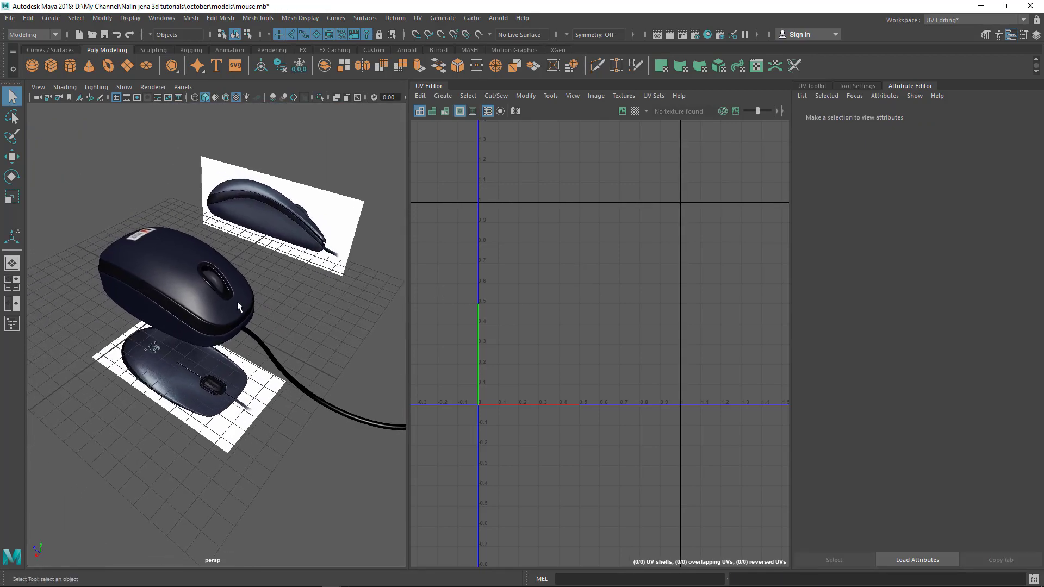
left_click_drag(237, 301, 737, 99, "alt")
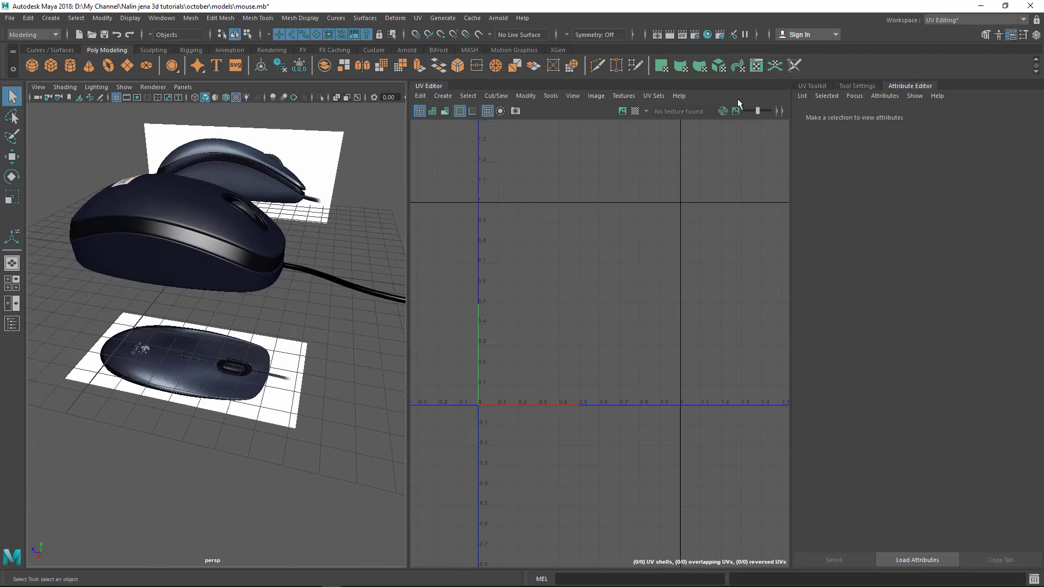
left_click(943, 20)
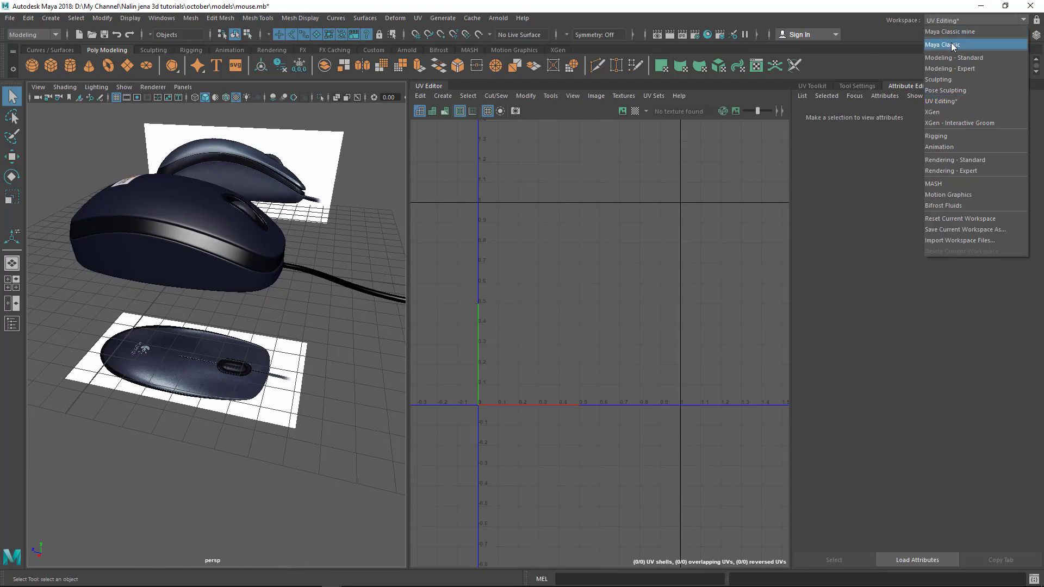
left_click(951, 43)
Step: Select the top-view and side-view reference image planes and hide them
left_click_drag(276, 275, 461, 243, "alt")
left_click(428, 299)
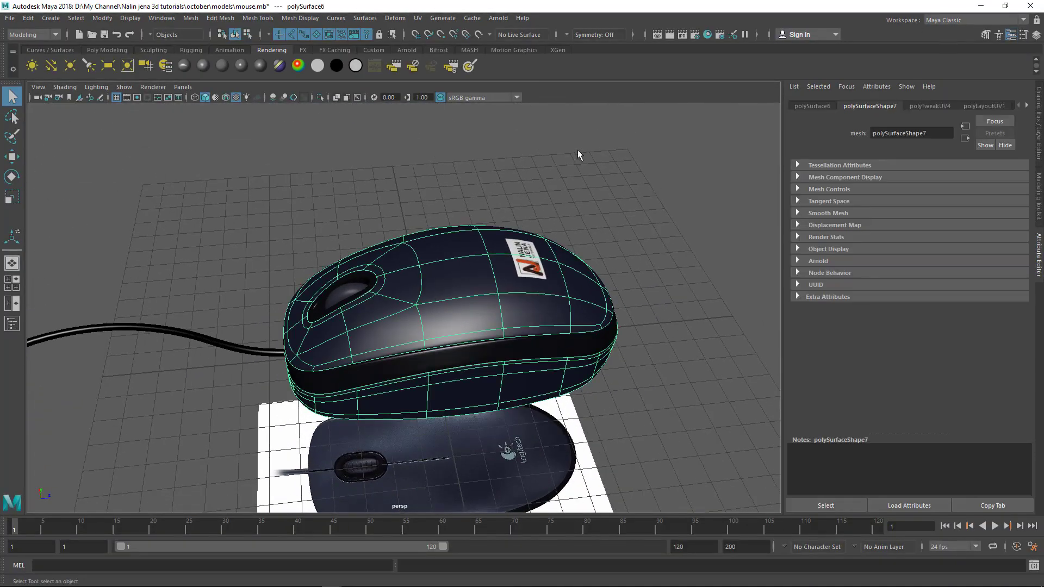
left_click(578, 253)
left_click_drag(578, 254, 611, 193, "alt")
scroll(468, 233, "down", 4)
left_click(388, 405)
left_click_drag(321, 414, 245, 481)
key("ctrl+h")
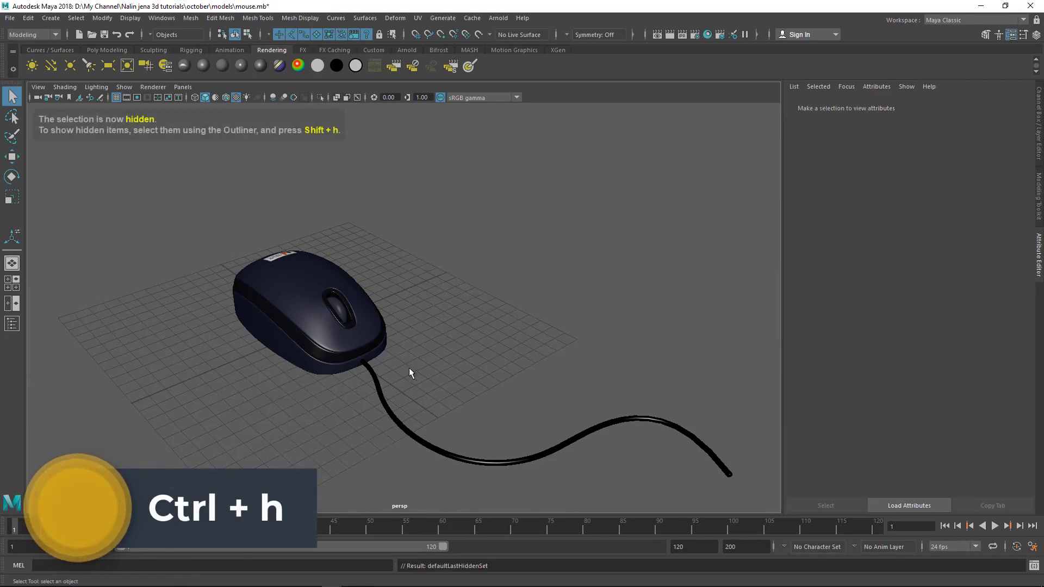
Step: Inspect the textured mouse and its cable from several angles and distances
left_click_drag(409, 367, 501, 251, "alt")
left_click_drag(464, 286, 406, 282, "alt")
scroll(350, 265, "up", 2)
right_click_drag(406, 283, 554, 326, "alt")
left_click_drag(554, 325, 481, 333, "alt")
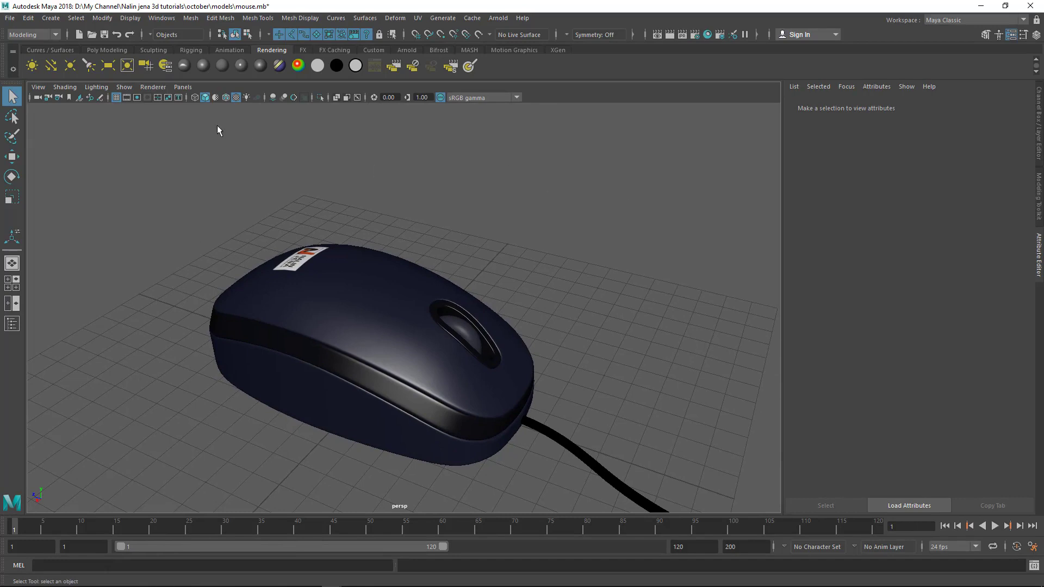
right_click_drag(466, 220, 305, 224, "alt")
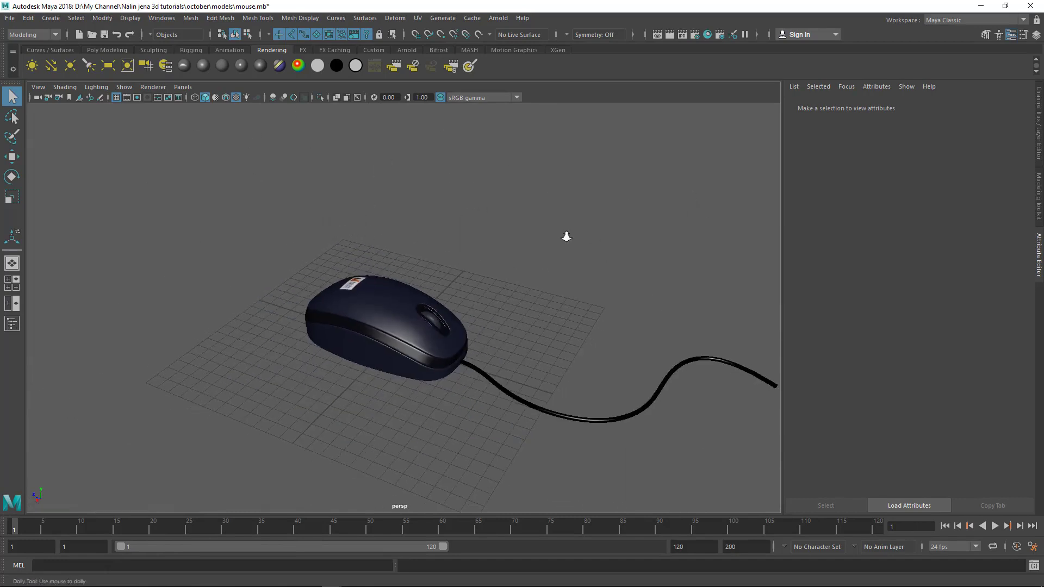
right_click_drag(566, 236, 372, 231, "alt")
left_click_drag(372, 266, 313, 279, "alt")
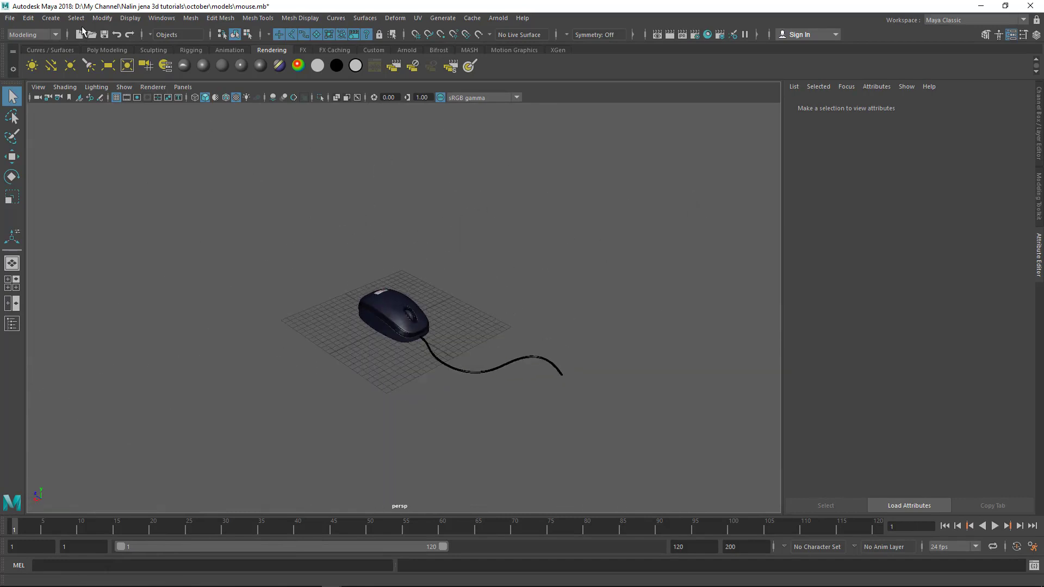
Step: Start a CV curve in the front view, placing points along the ground line from well beside the mouse up to its base
left_click(51, 18)
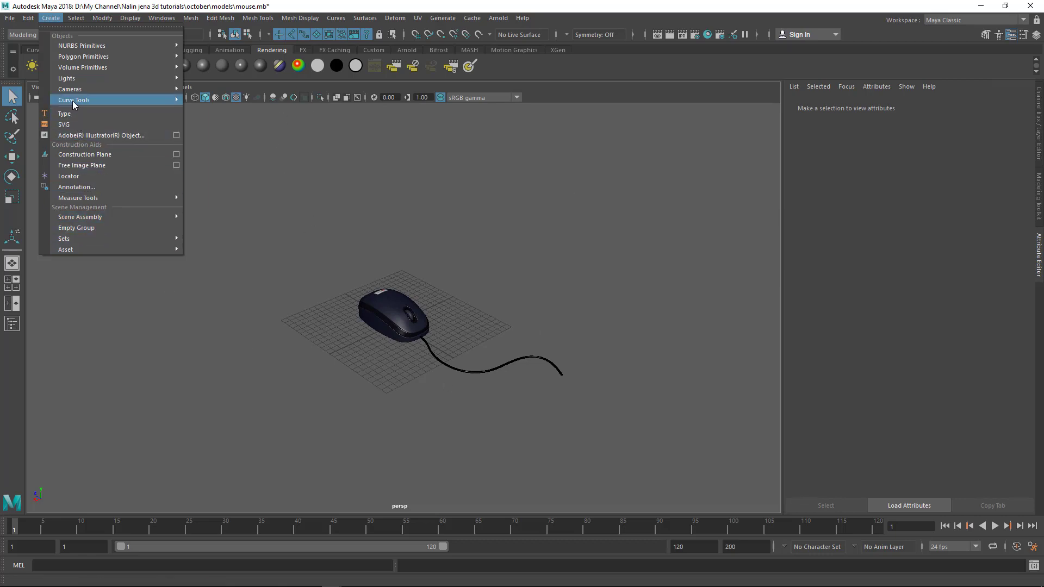
mouse_move(73, 100)
left_click(242, 100)
key("space")
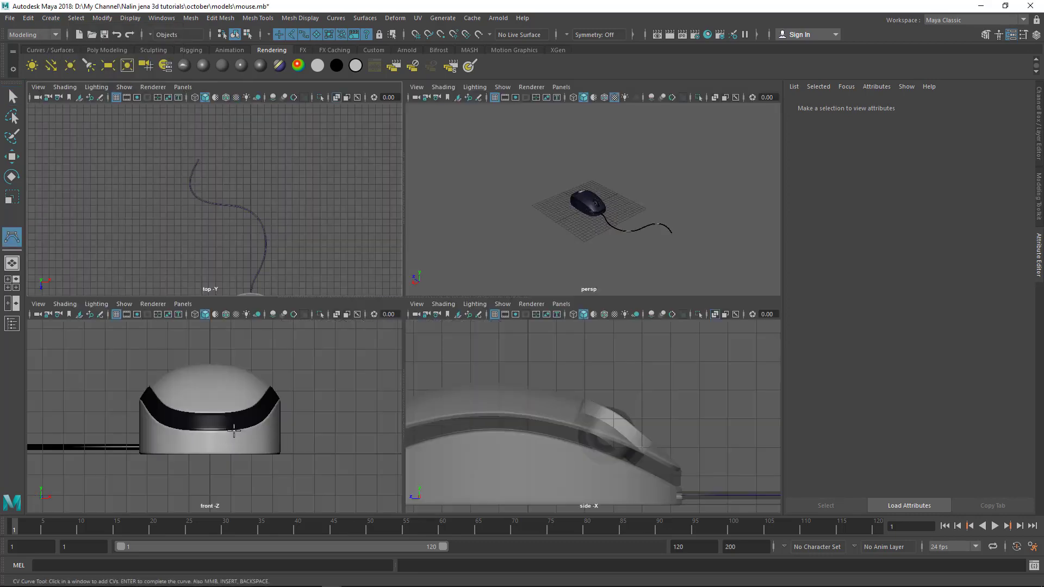
key("space")
scroll(238, 414, "down", 6)
middle_click_drag(353, 324, 375, 369, "alt")
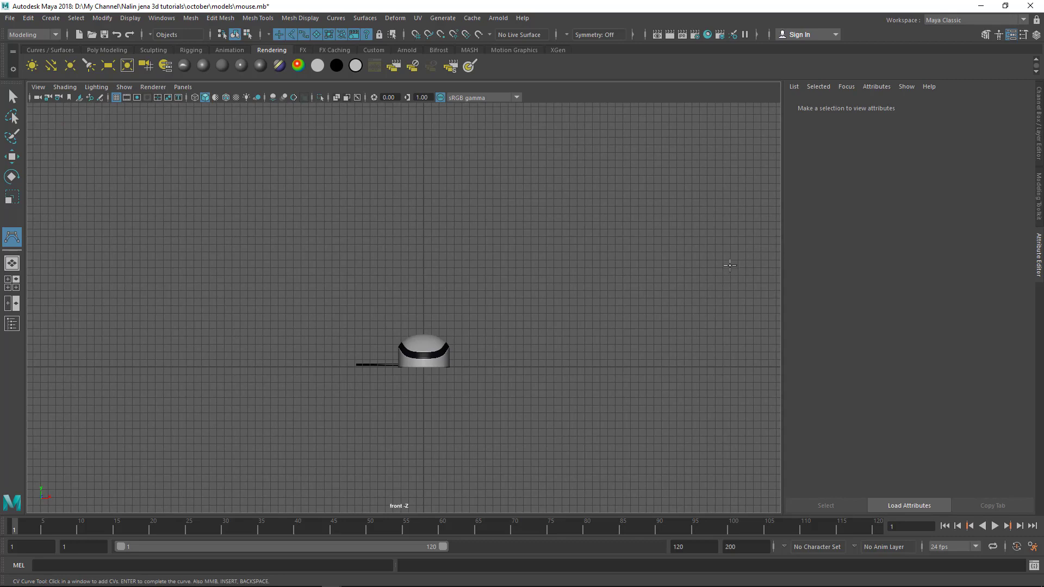
middle_click_drag(490, 371, 483, 362, "alt")
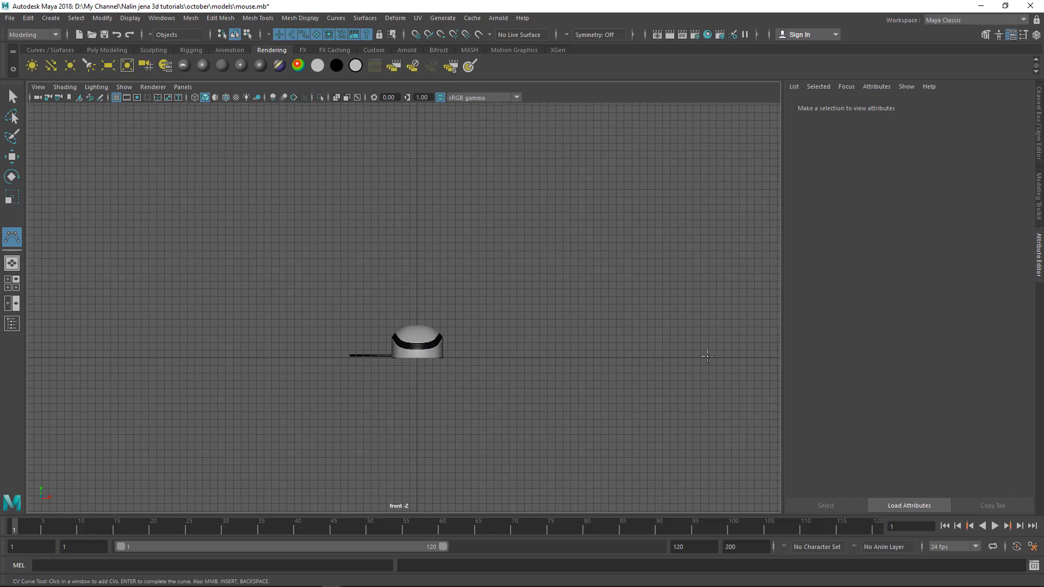
scroll(624, 319, "up", 8)
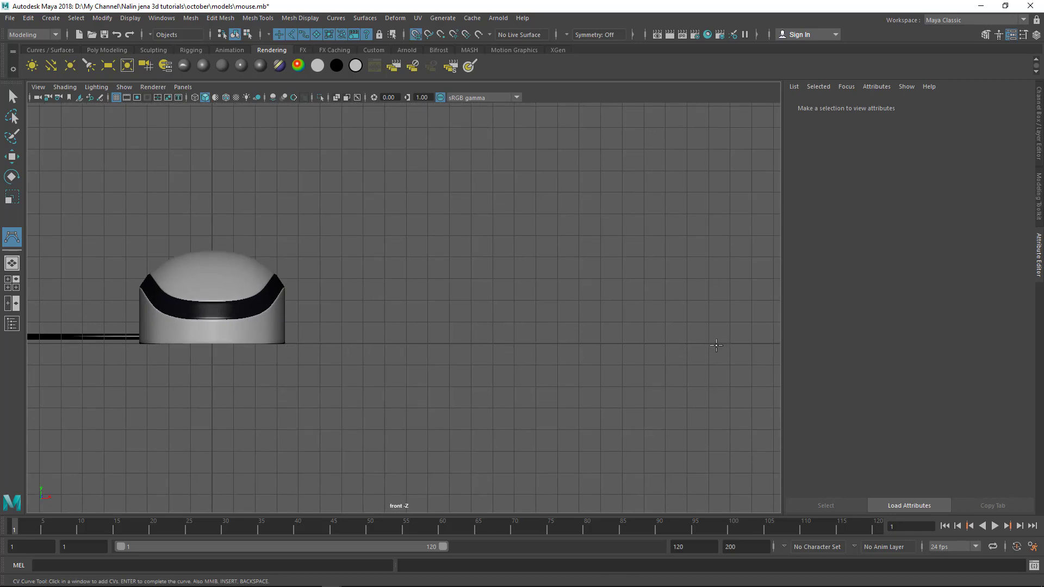
left_click(751, 344)
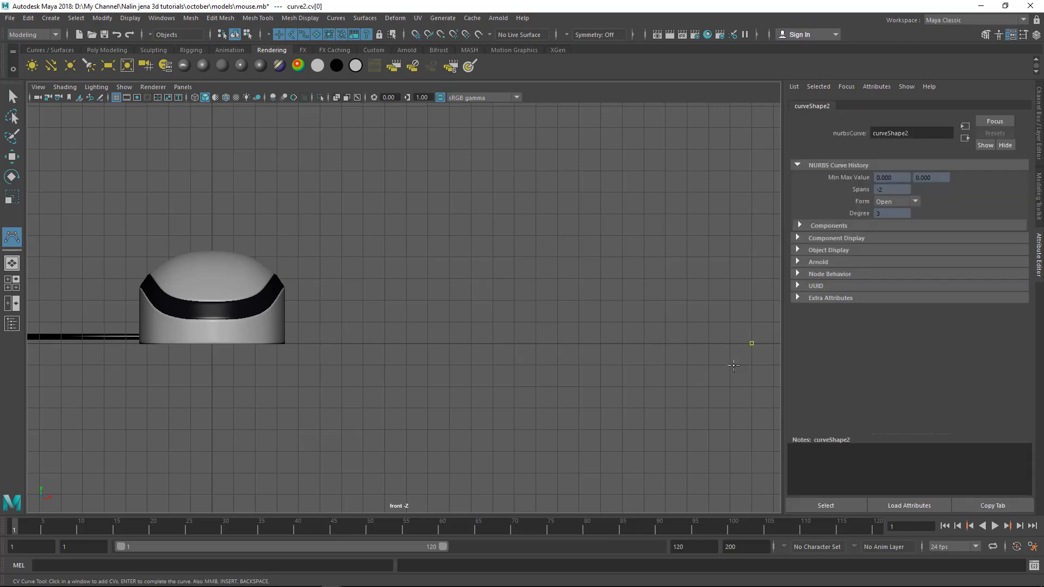
scroll(702, 356, "down", 2)
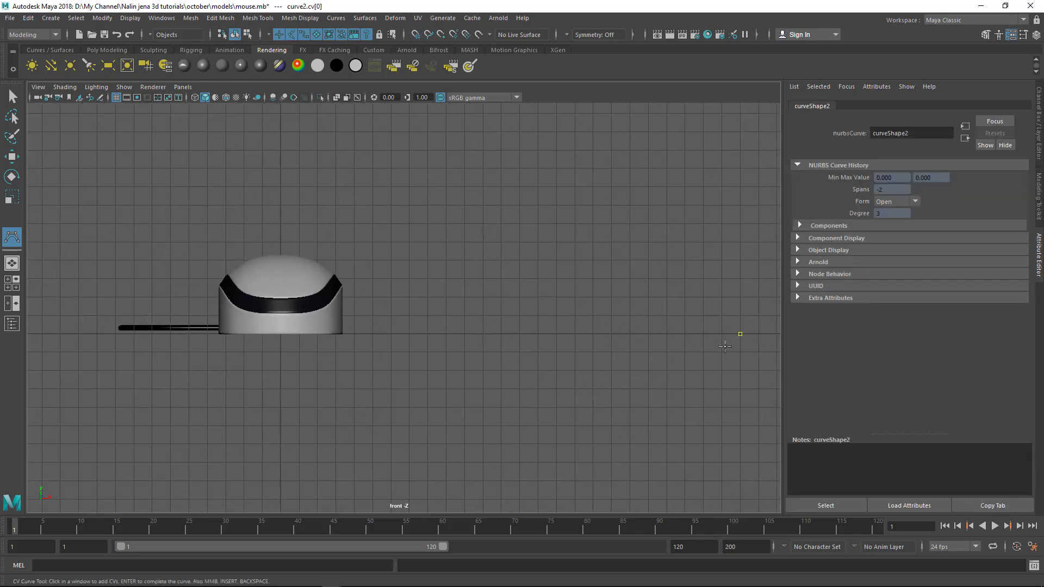
left_click(687, 333)
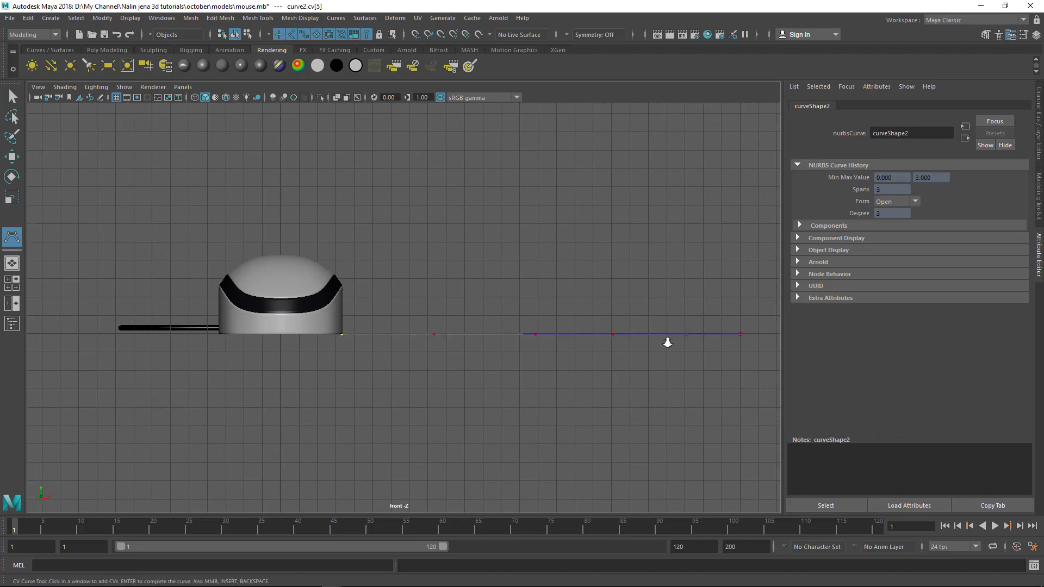
Step: Continue the CV curve along the ground line under the mouse and well past the cable on the other side
scroll(668, 342, "down", 1)
middle_click_drag(265, 342, 509, 340, "alt")
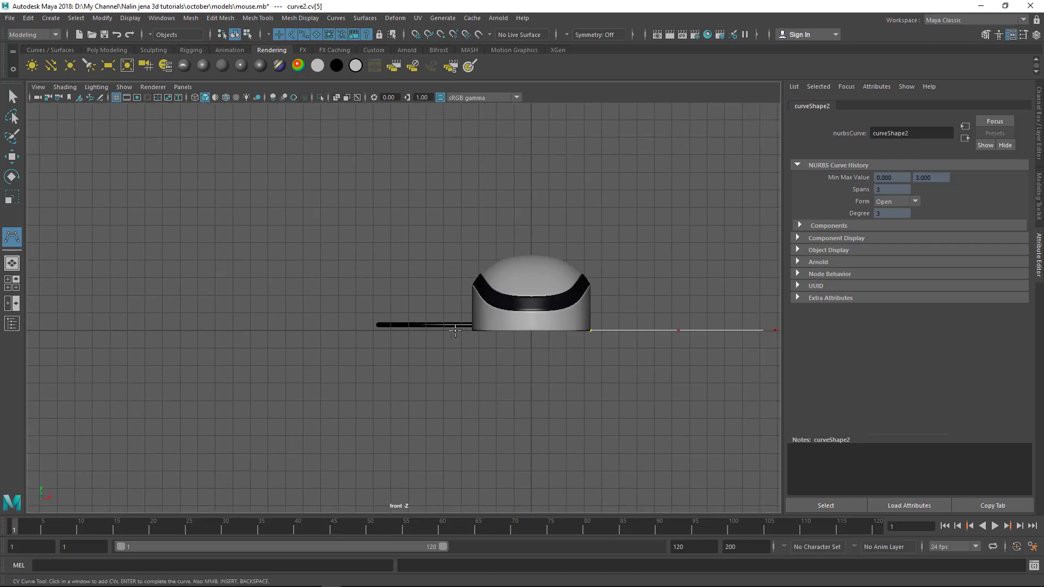
left_click(346, 329)
scroll(373, 326, "down", 4)
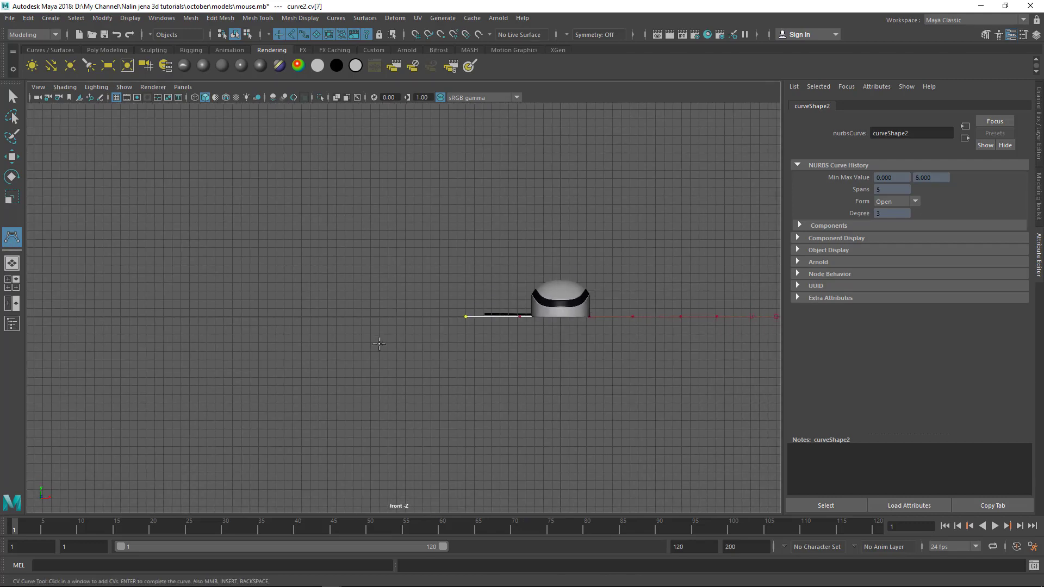
left_click(379, 314)
left_click(266, 314)
left_click(174, 315)
scroll(239, 326, "down", 3)
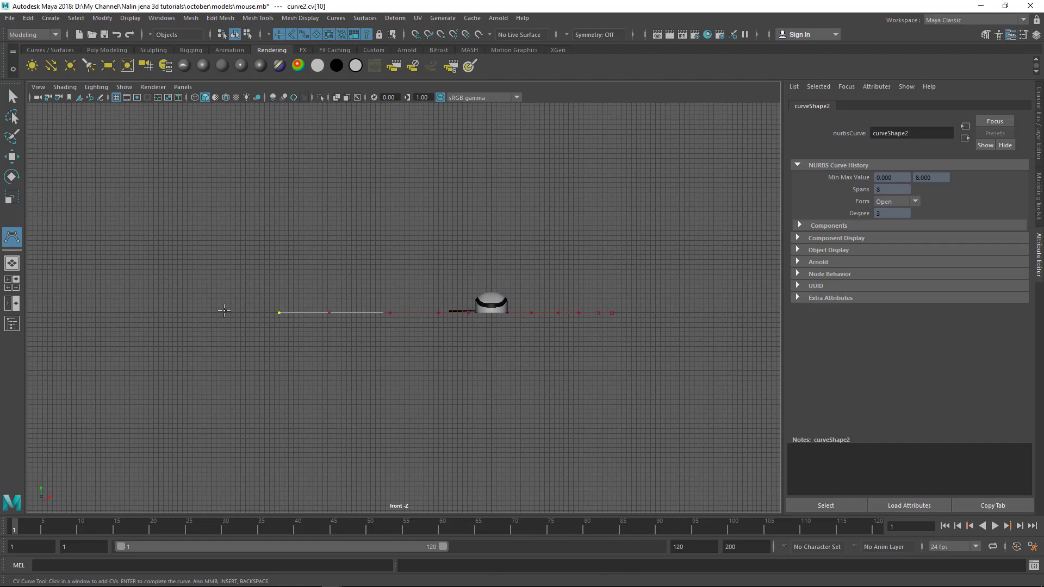
Step: Bend the CV curve upward into a tall vertical section and complete it as an L-shaped backdrop profile
left_click(210, 276)
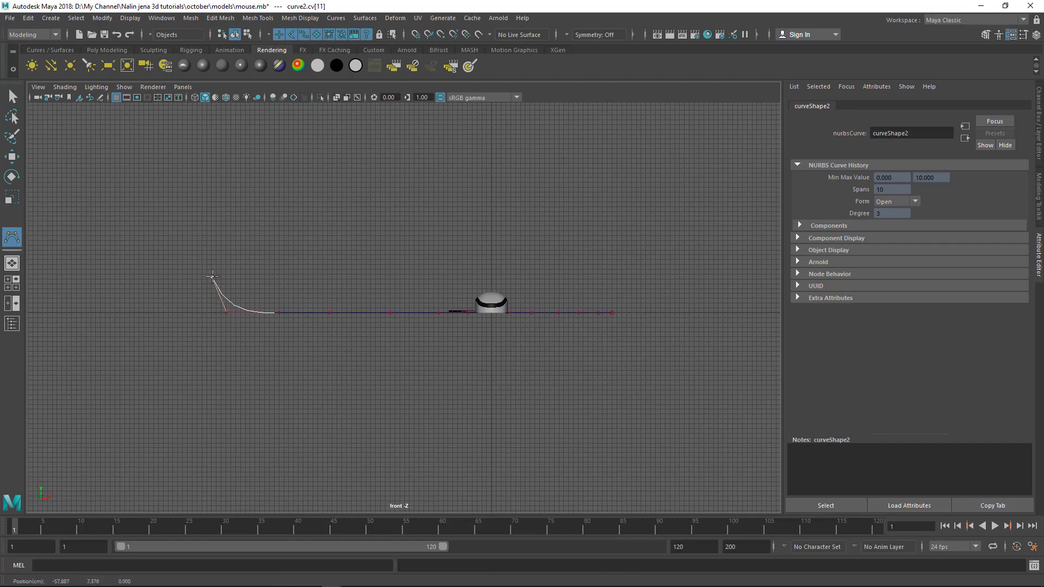
left_click(211, 231)
middle_click_drag(306, 276, 333, 351, "alt")
left_click(238, 254)
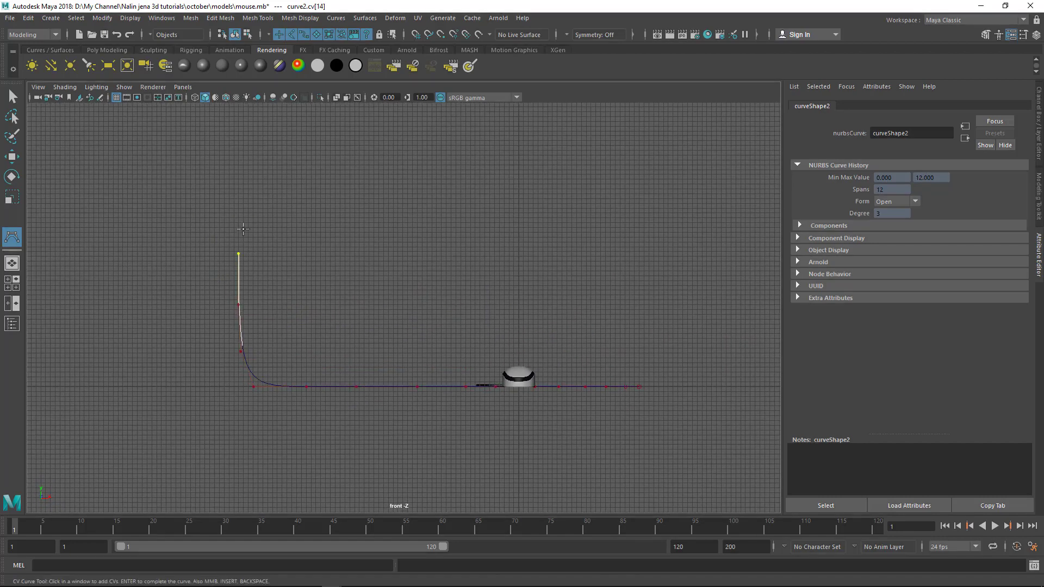
middle_click_drag(274, 176, 353, 326, "alt")
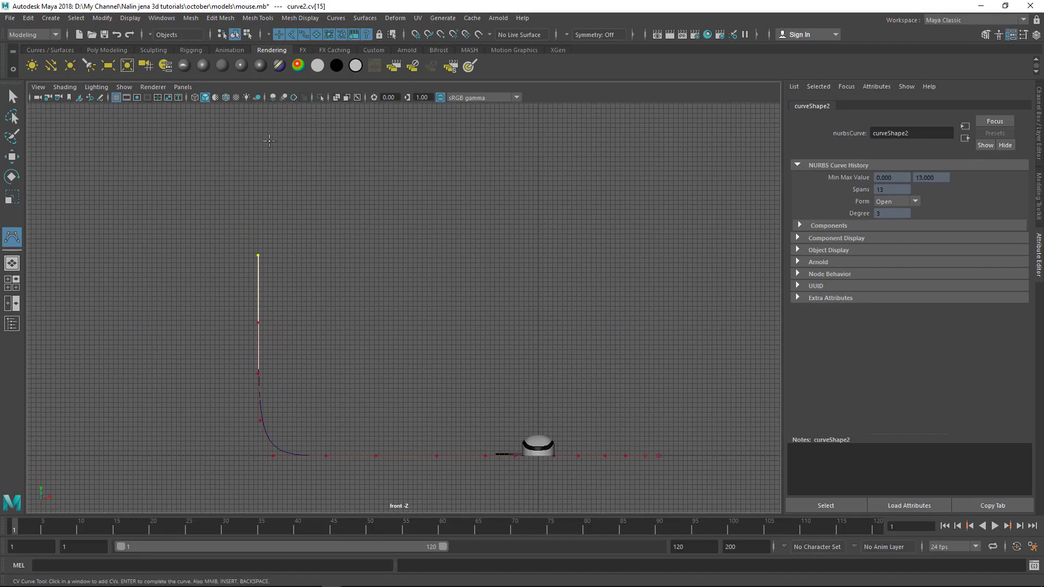
left_click(260, 143)
key("Return")
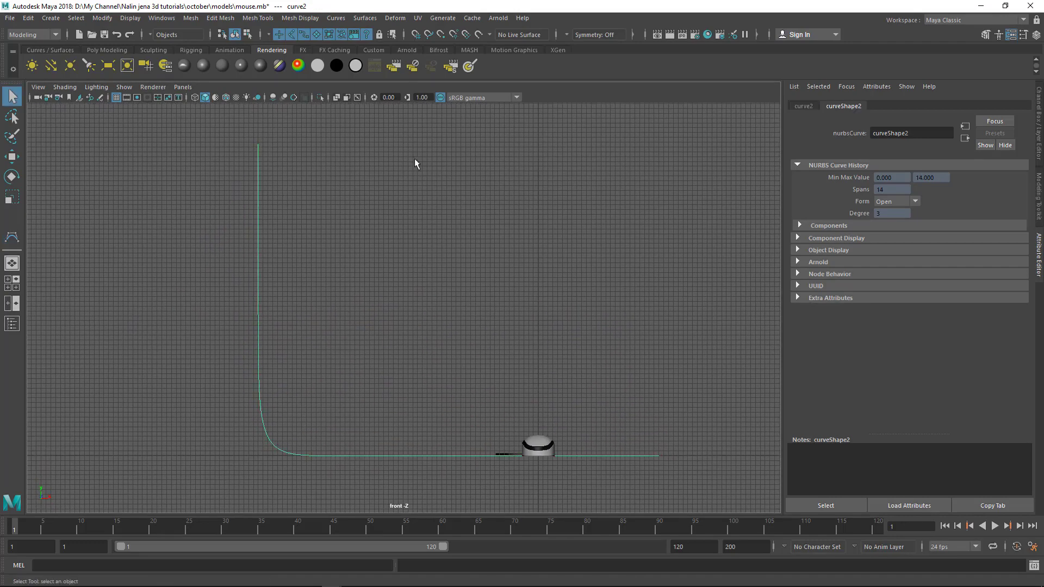
Step: Move the backdrop curve along the Z axis to one side of the mouse, well clear of the cable
key("space")
key("space")
left_click_drag(592, 233, 624, 270, "alt")
scroll(624, 271, "down", 7)
key("w")
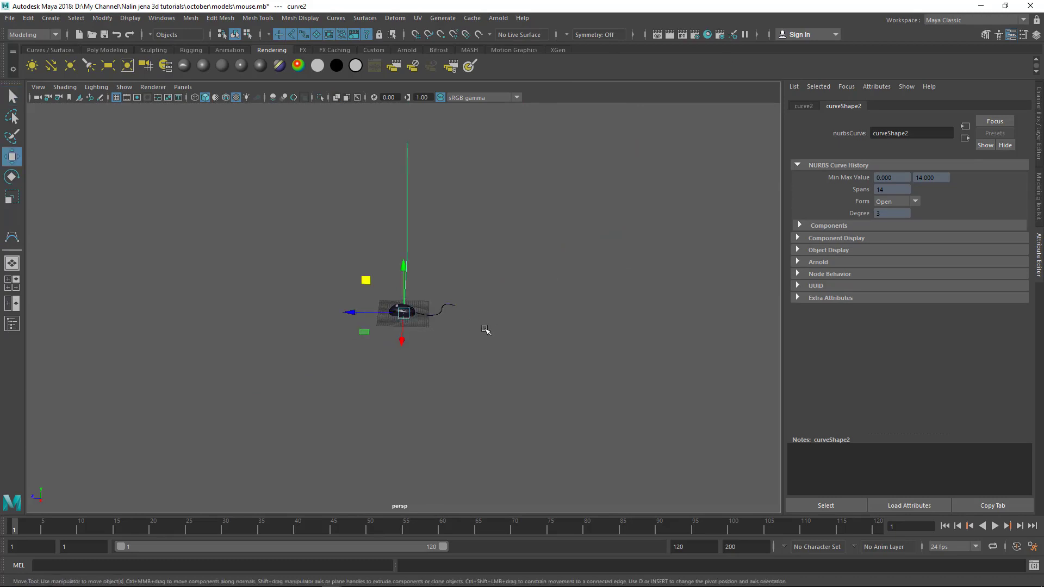
left_click_drag(485, 330, 545, 319, "alt")
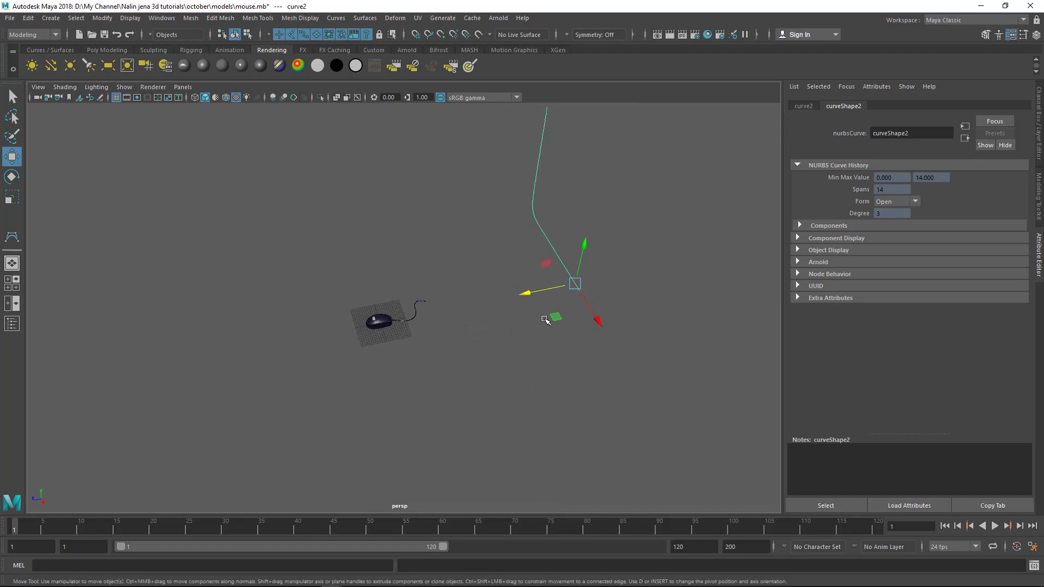
Step: Duplicate the backdrop curve, move the copy to the opposite side of the mouse, and clear the selection
left_click(28, 18)
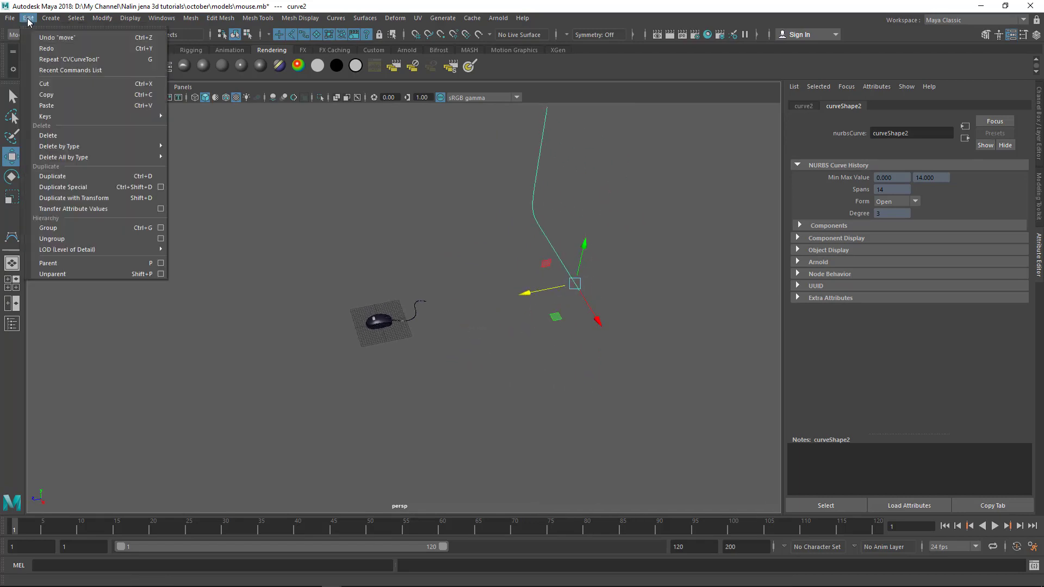
left_click(54, 176)
left_click_drag(530, 296, 295, 274)
left_click(296, 274)
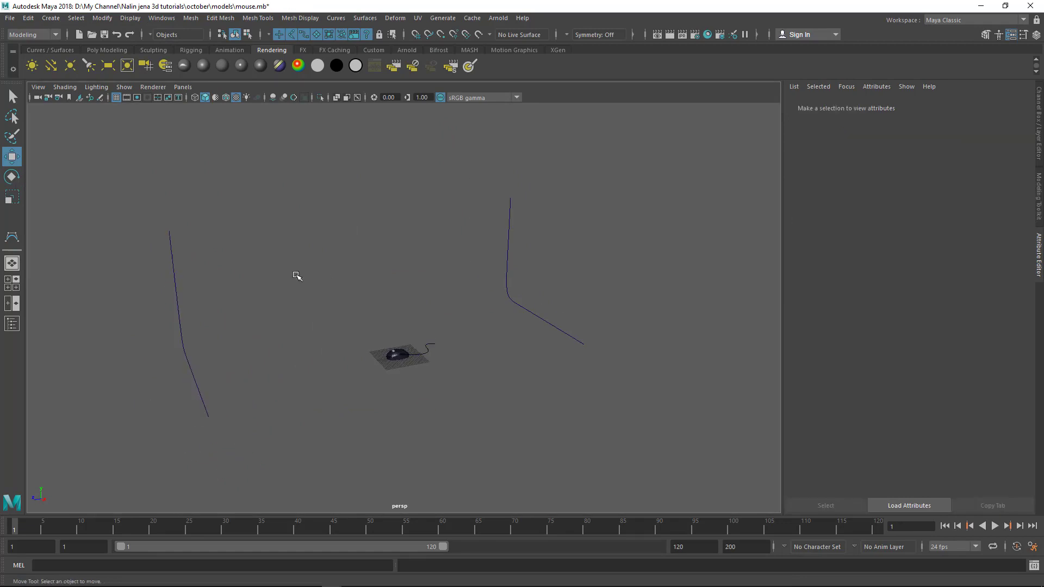
Step: Select both L-shaped profile curves and loft a backdrop surface between them, then clear the selection
middle_click_drag(295, 274, 300, 282, "alt")
left_click_drag(434, 299, 392, 284, "alt")
left_click(199, 277)
left_click(529, 231, "shift")
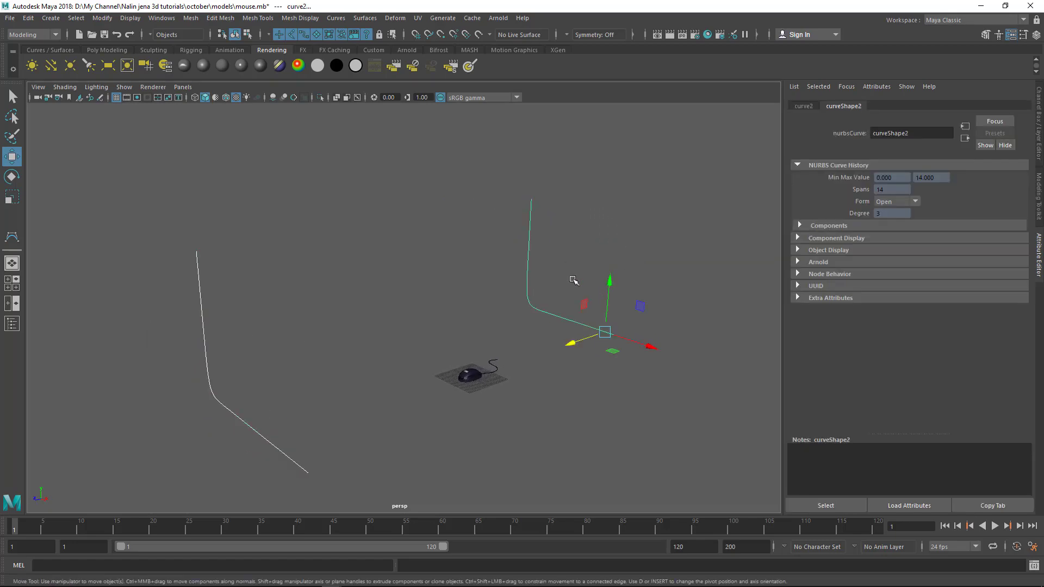
left_click(364, 18)
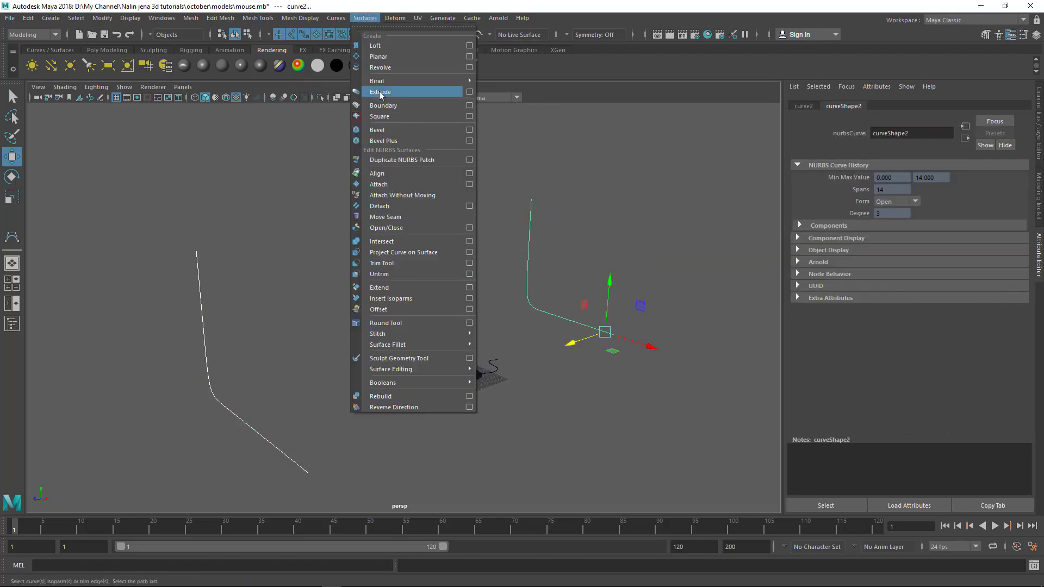
left_click(379, 47)
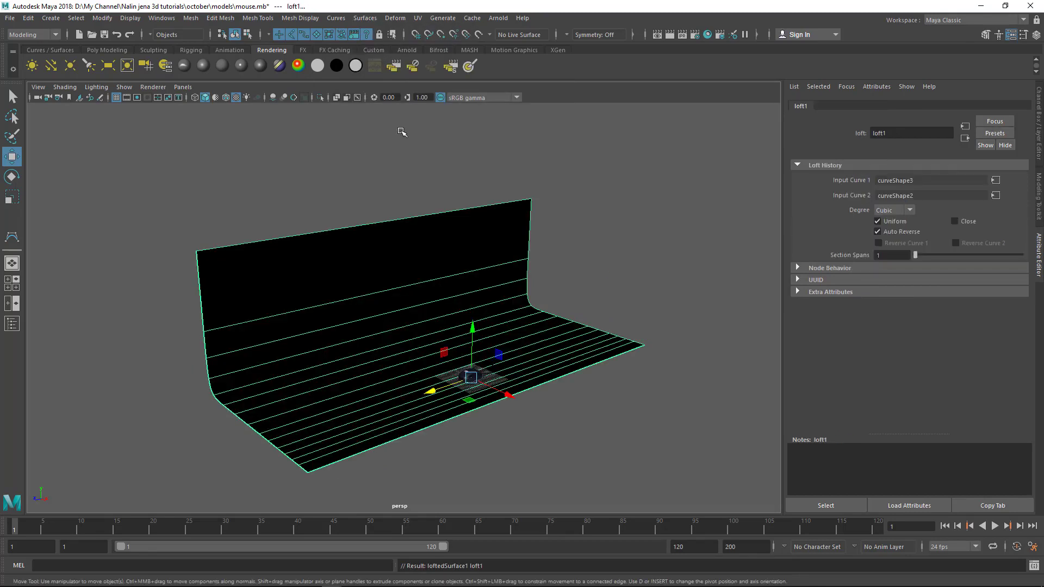
left_click(401, 132)
Step: Reverse the surface direction of the lofted backdrop and clear the selection
left_click_drag(405, 277, 349, 190, "alt")
left_click(370, 287)
left_click(354, 174)
left_click(373, 299)
left_click(349, 191)
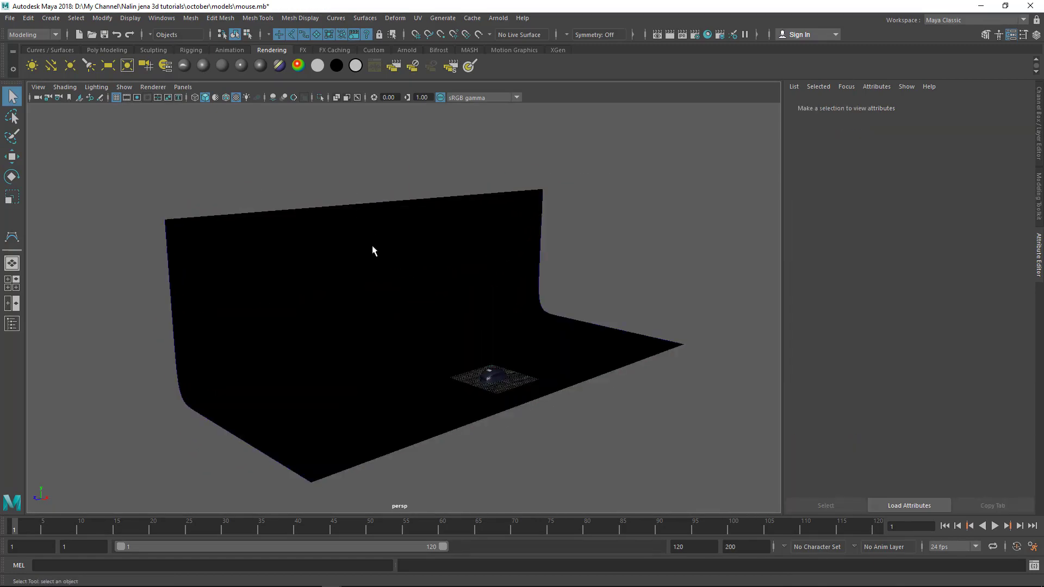
left_click(389, 246)
left_click(352, 182)
left_click(275, 291)
mouse_move(275, 292)
left_mouse_down("alt")
mouse_move(422, 278)
mouse_move(291, 294)
left_mouse_up("alt")
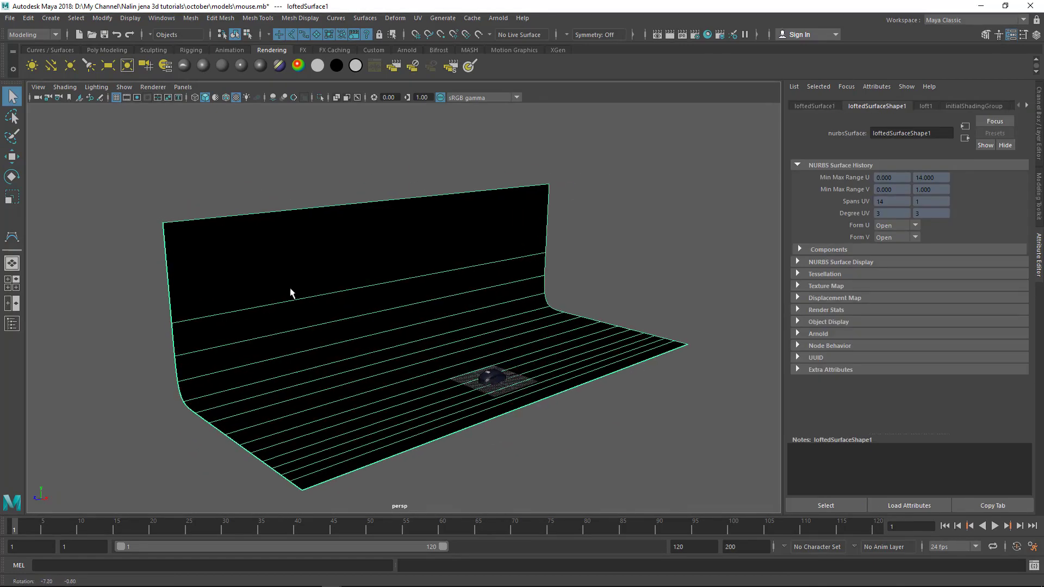
left_click(365, 18)
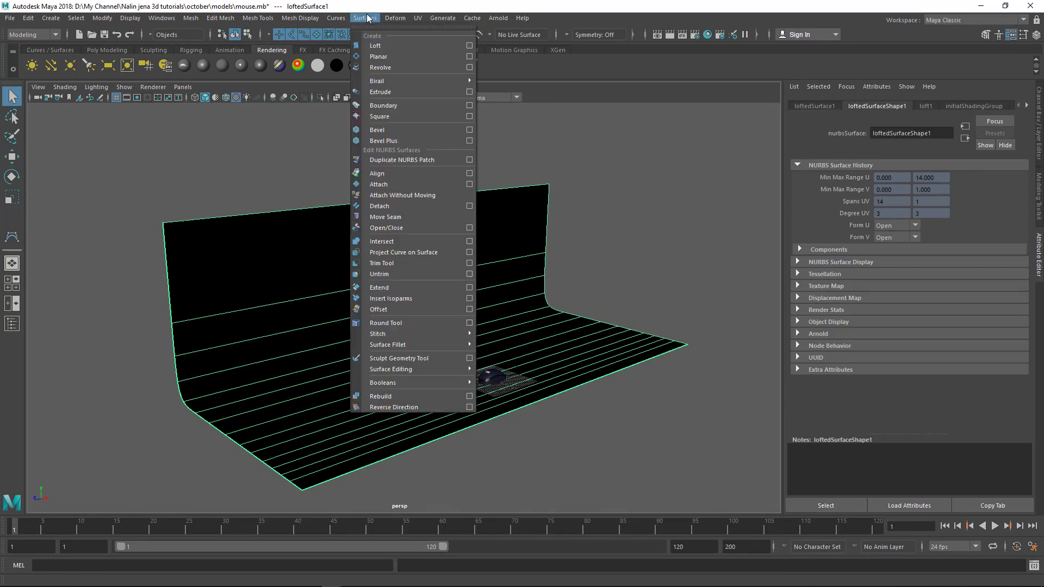
left_click(399, 405)
left_click(631, 210)
Step: Examine how the mouse and its cable sit on the backdrop, close up and from several angles
scroll(579, 302, "up", 2)
left_click_drag(579, 302, 458, 293, "alt")
middle_click_drag(458, 294, 452, 246, "alt")
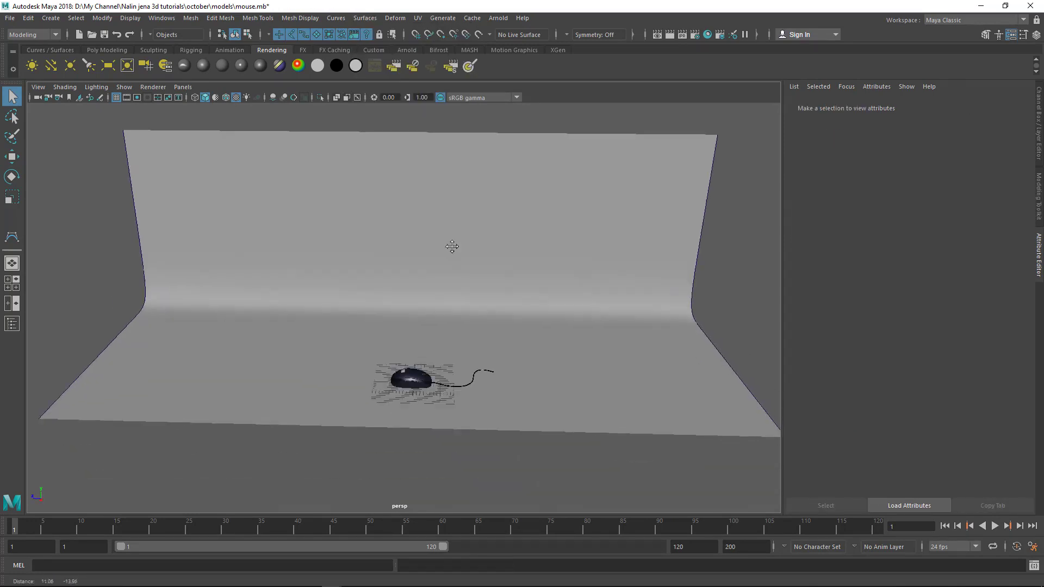
right_click_drag(452, 246, 582, 337, "alt")
left_click_drag(582, 337, 351, 262, "alt")
right_click_drag(351, 262, 420, 317, "alt")
middle_click_drag(419, 316, 465, 271, "alt")
right_click_drag(465, 271, 538, 324, "alt")
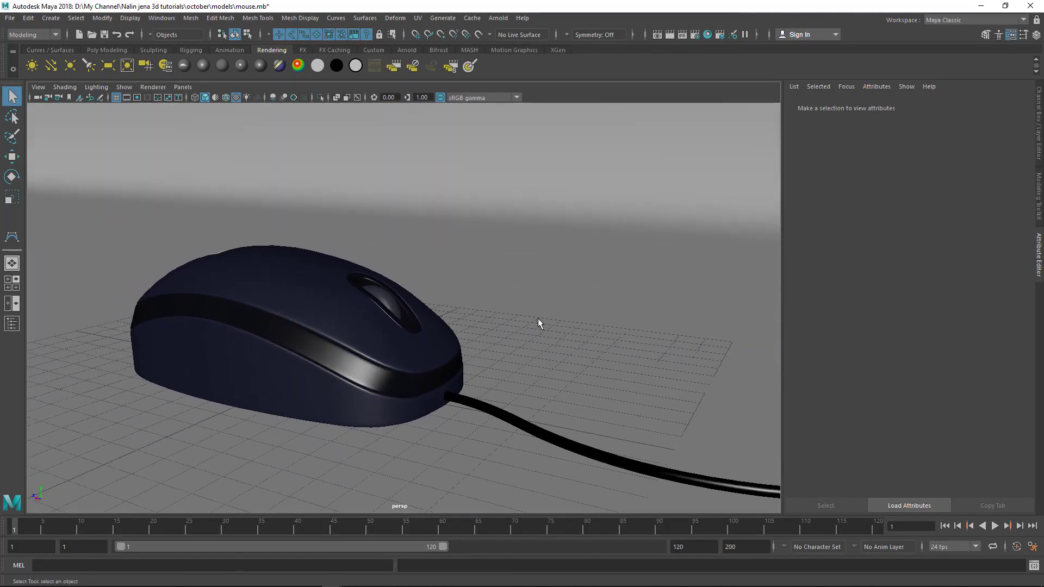
left_click(478, 180)
right_click_drag(606, 254, 407, 283, "alt")
left_click(470, 240)
left_click_drag(407, 282, 441, 331, "alt")
left_click(371, 421)
left_click(475, 379)
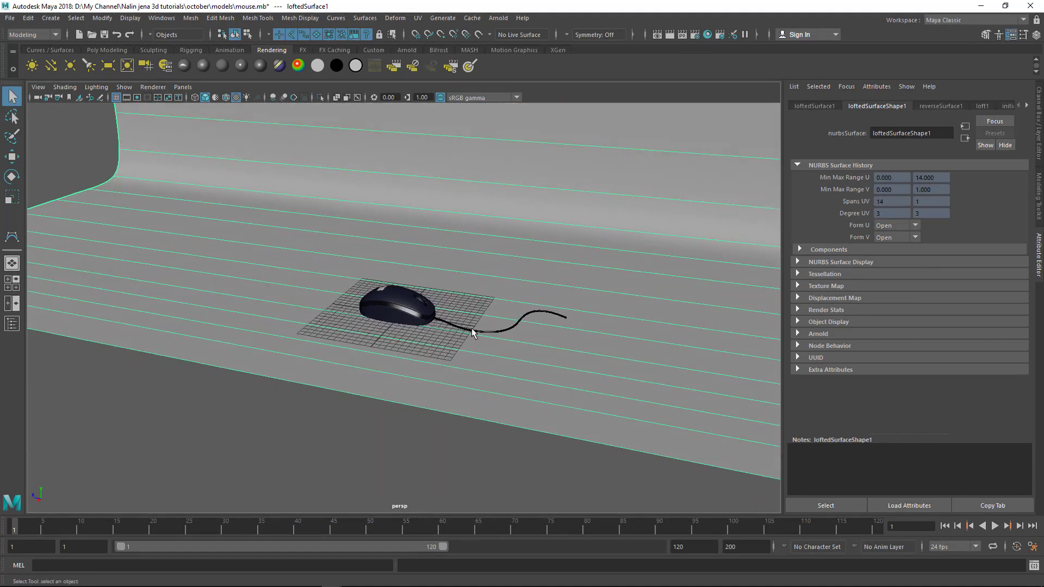
left_click_drag(374, 279, 444, 325, "alt")
left_click_drag(748, 306, 748, 268, "alt")
middle_click_drag(367, 346, 386, 356, "alt")
middle_click_drag(307, 305, 313, 332, "alt")
left_click_drag(502, 307, 470, 270, "alt")
scroll(464, 333, "up", 4)
mouse_move(496, 339)
left_mouse_down("alt")
mouse_move(535, 348)
mouse_move(501, 373)
mouse_move(448, 376)
left_mouse_up("alt")
left_click_drag(341, 311, 457, 331, "alt")
scroll(457, 331, "up", 2)
scroll(456, 331, "down", 5)
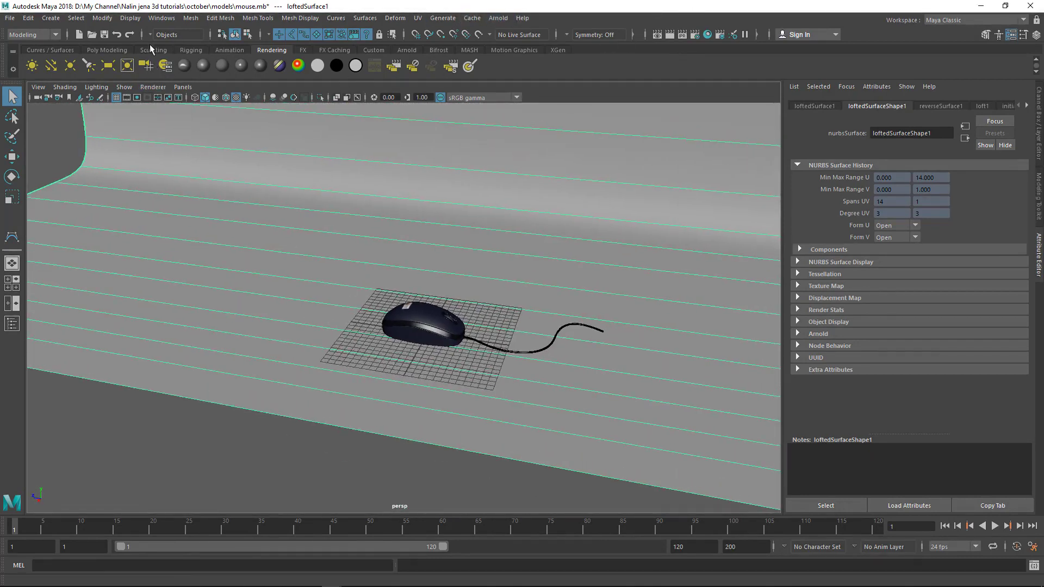
Step: Create an Arnold area light at the mouse and scale it uniformly to about 18.3
left_click(405, 50)
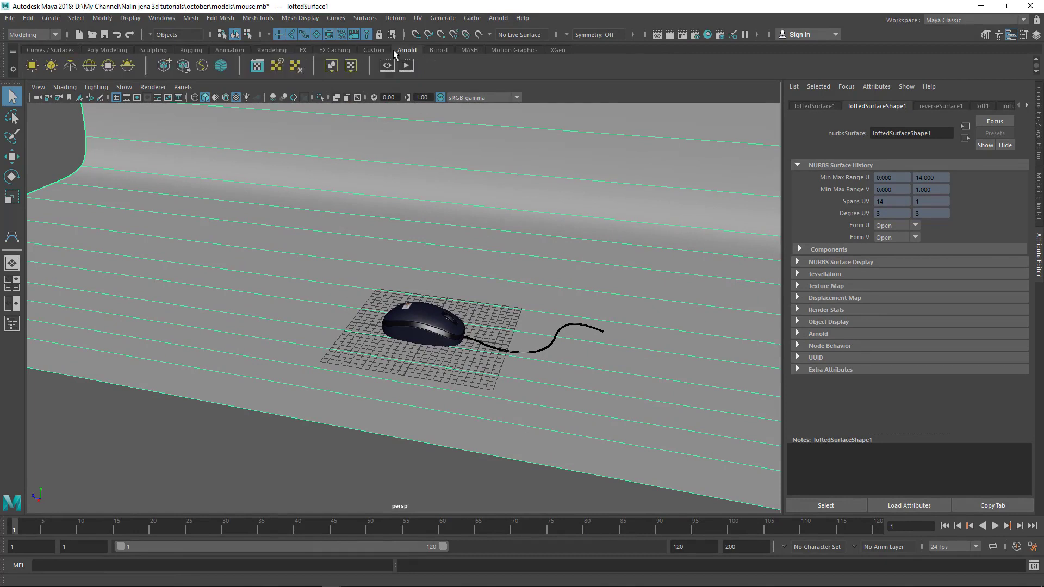
left_click(32, 66)
scroll(440, 336, "down", 5)
key("w")
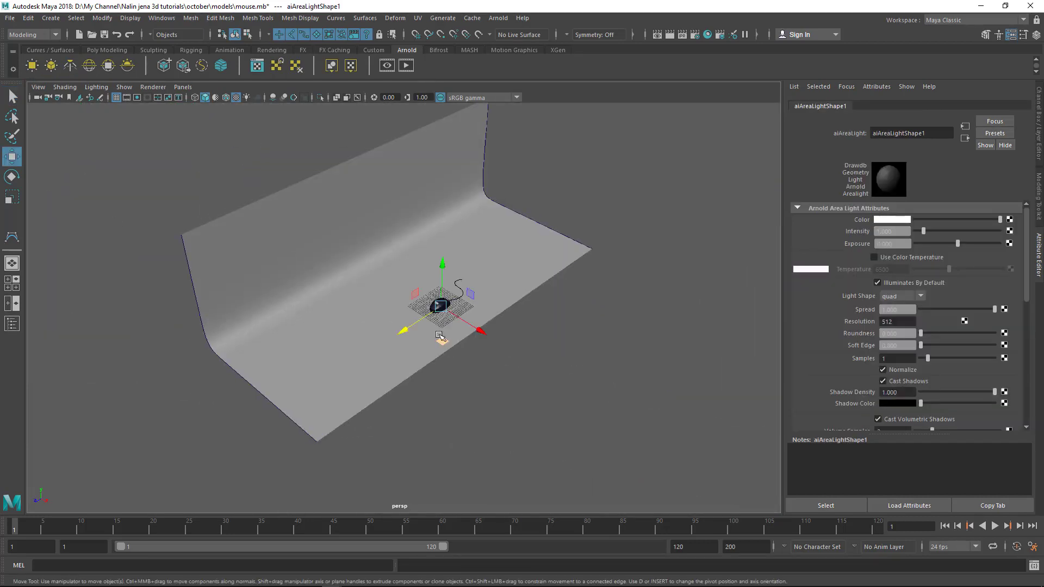
scroll(440, 335, "up", 5)
left_click_drag(442, 333, 516, 325, "alt")
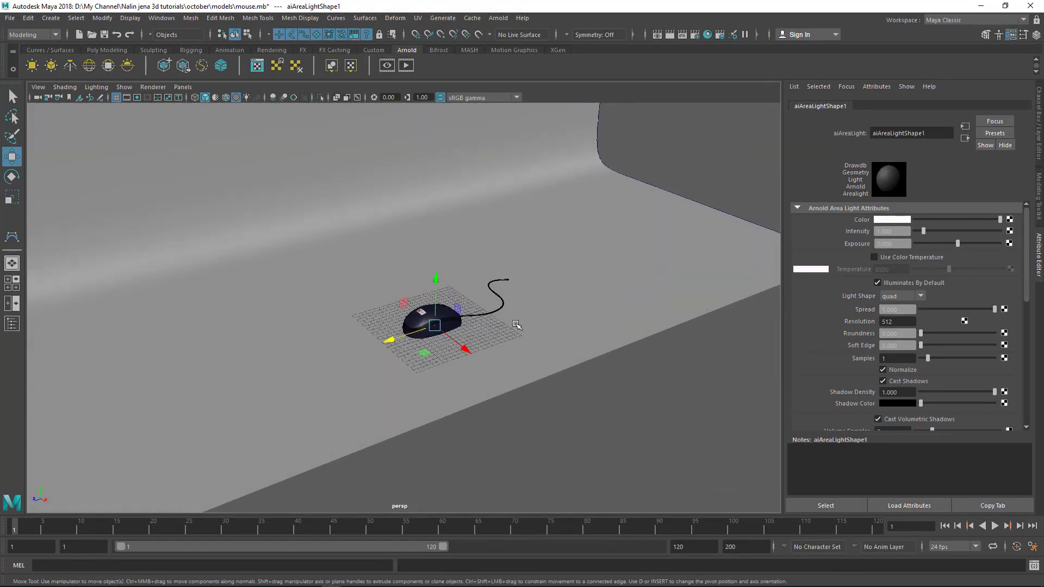
key("r")
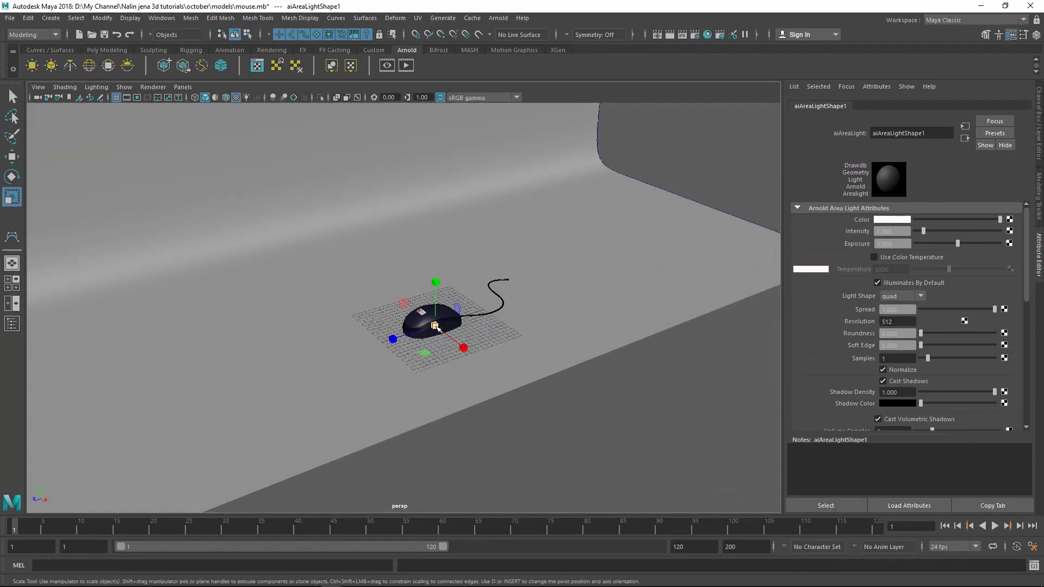
left_click_drag(436, 326, 587, 323)
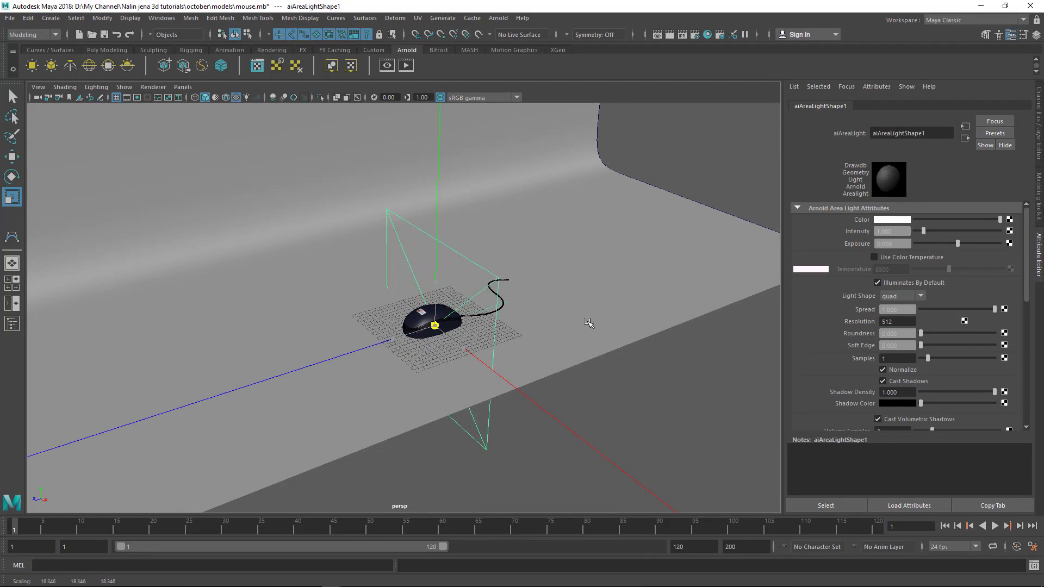
Step: Move the area light above the backdrop floor, beyond the end of the mouse cable
key("w")
left_click_drag(436, 327, 611, 236)
left_click_drag(555, 253, 613, 249, "alt")
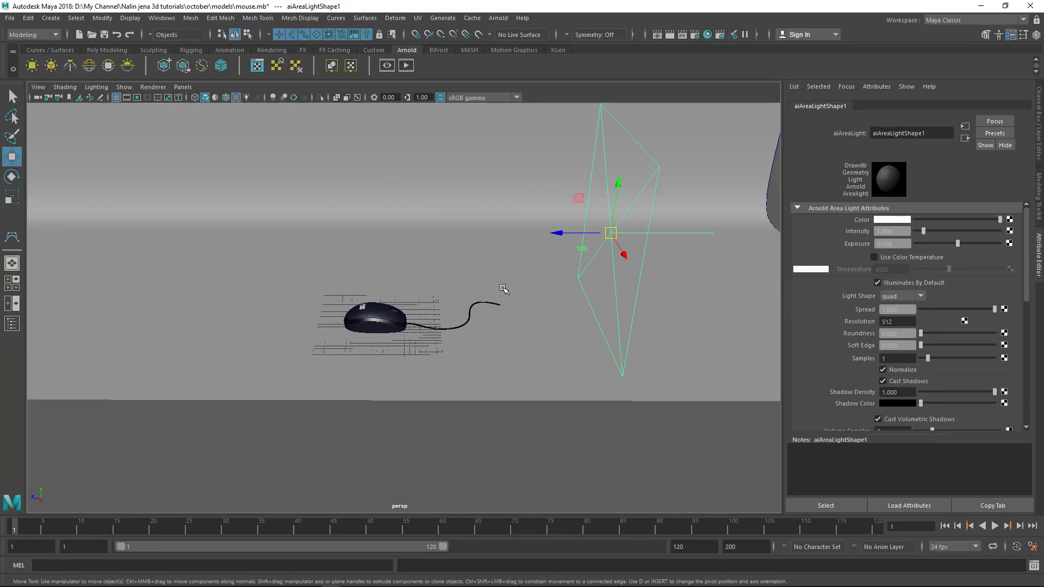
left_click_drag(503, 288, 486, 270, "alt")
key("q")
left_click(263, 450)
left_click(487, 257)
left_click_drag(606, 287, 348, 231, "alt")
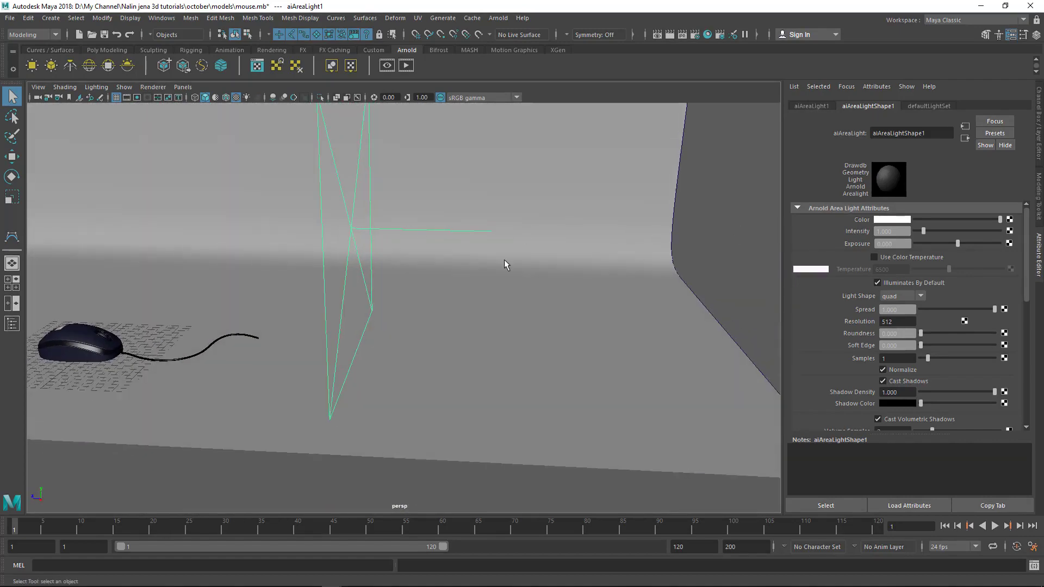
left_click_drag(505, 261, 478, 305, "alt")
Step: Rotate the area light around to face the mouse and tilt it slightly downward
key("e")
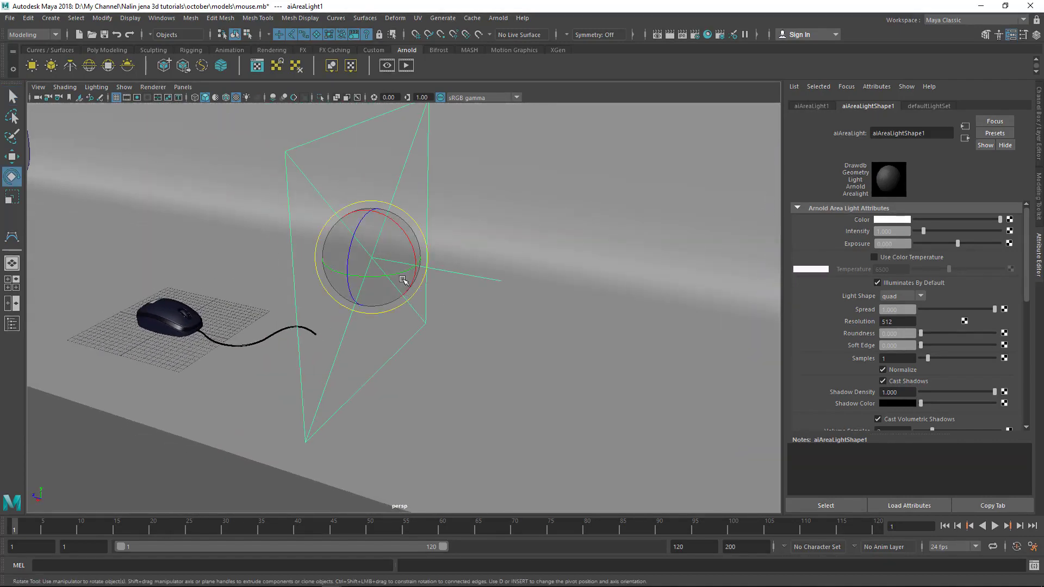
left_click_drag(403, 280, 334, 283)
left_click_drag(396, 315, 438, 288, "alt")
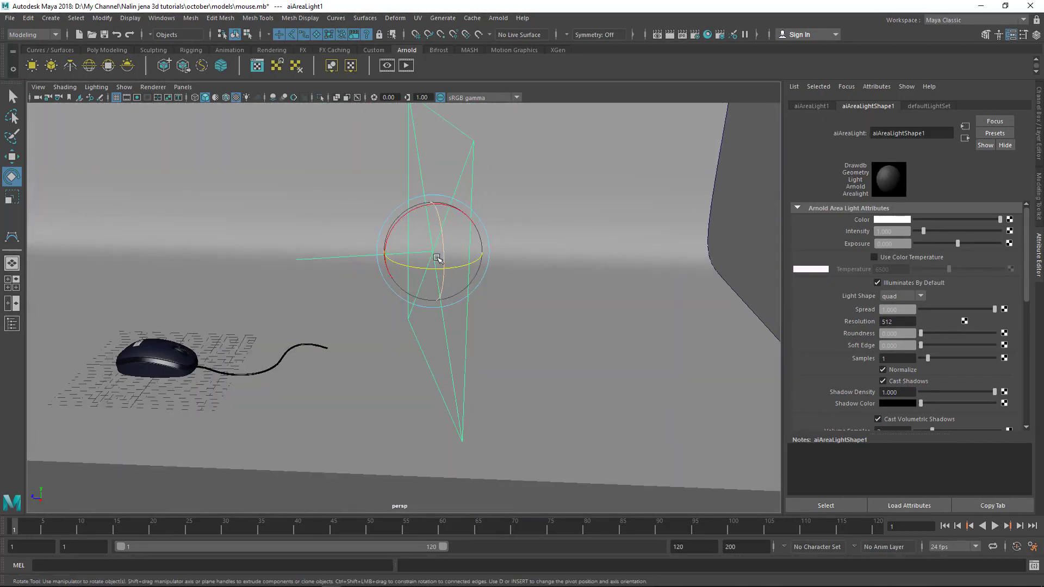
left_click_drag(397, 221, 380, 227)
right_click_drag(561, 272, 370, 281, "alt")
left_click_drag(370, 282, 432, 286, "alt")
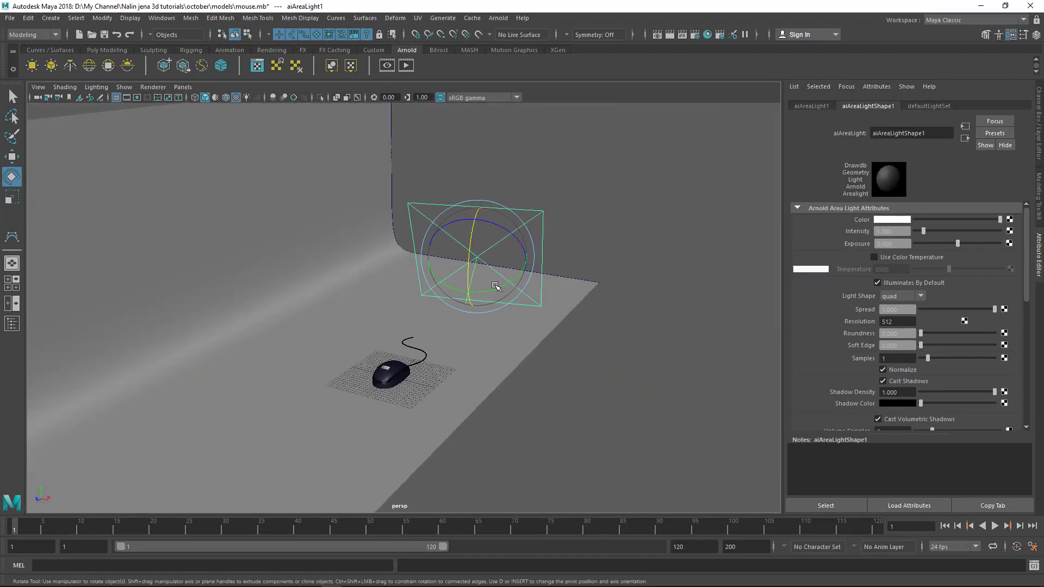
left_click_drag(495, 285, 382, 270)
key("w")
key("q")
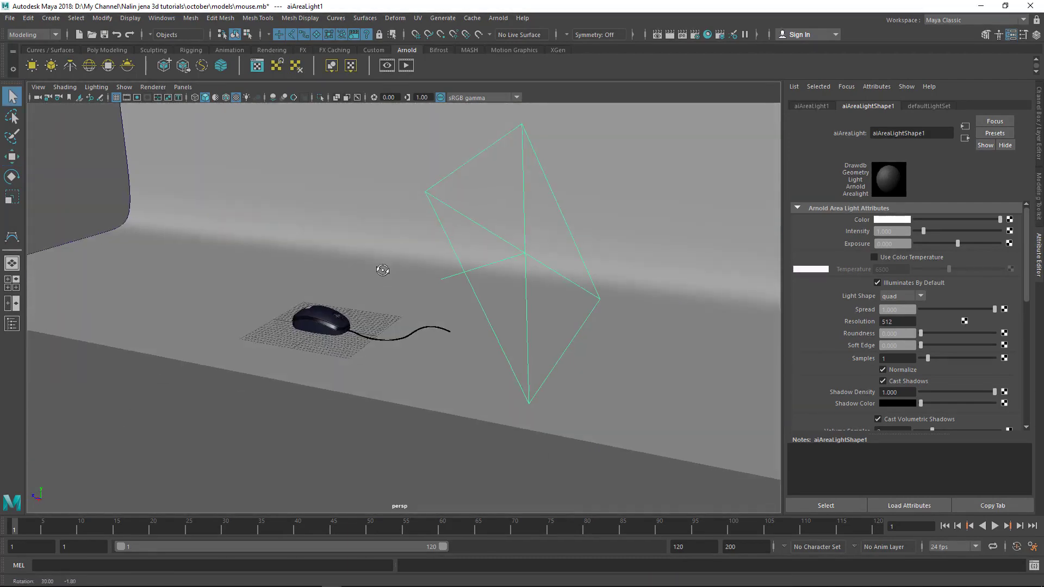
Step: Frame the mouse close up in the perspective view and render it with Arnold
right_click_drag(382, 270, 408, 284, "alt")
right_click_drag(325, 364, 336, 354, "alt")
middle_click_drag(336, 354, 416, 359, "alt")
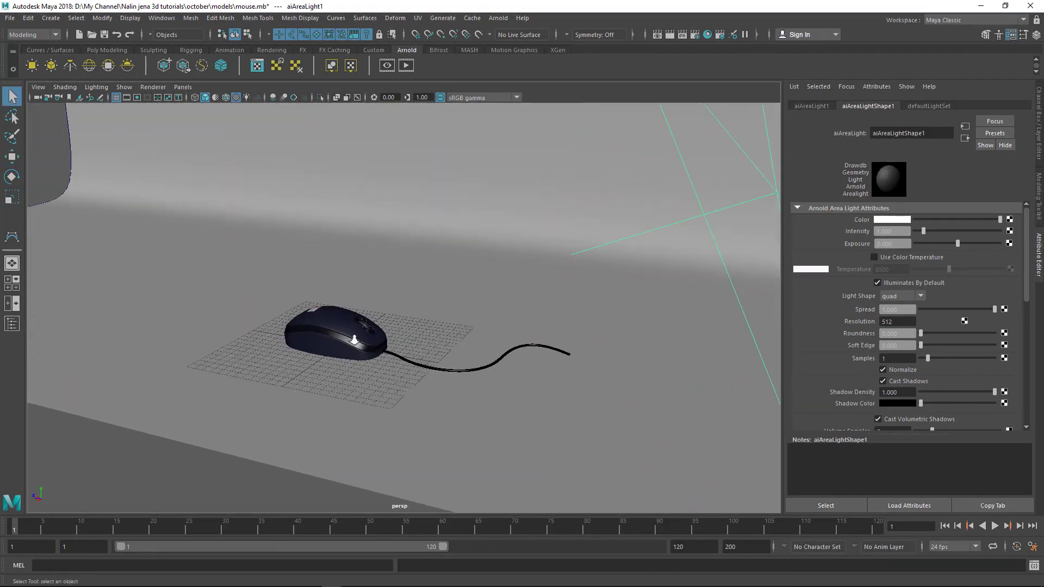
right_click_drag(353, 342, 399, 358, "alt")
middle_click_drag(399, 359, 437, 338, "alt")
middle_click_drag(488, 299, 495, 296, "alt")
right_click_drag(363, 325, 407, 331, "alt")
middle_click_drag(338, 322, 364, 307, "alt")
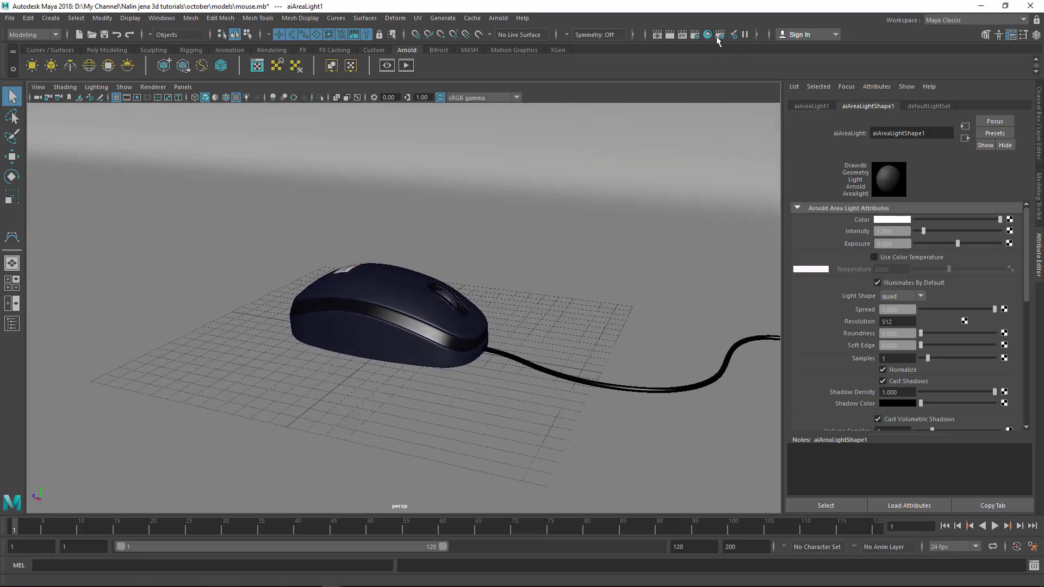
left_click(670, 36)
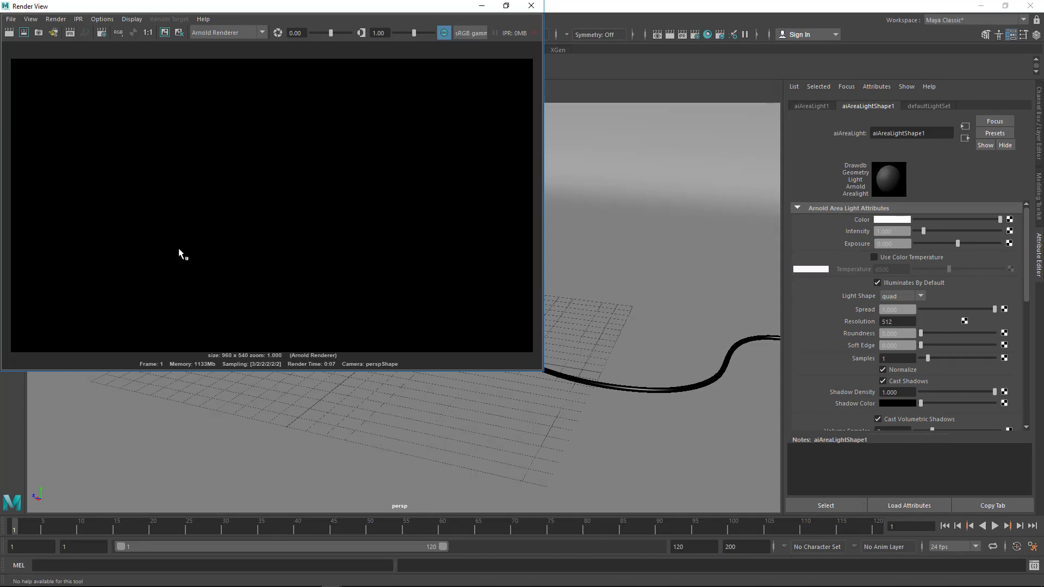
Step: Resize and reposition the render window to inspect the image, then close it
left_click_drag(350, 9, 418, 55)
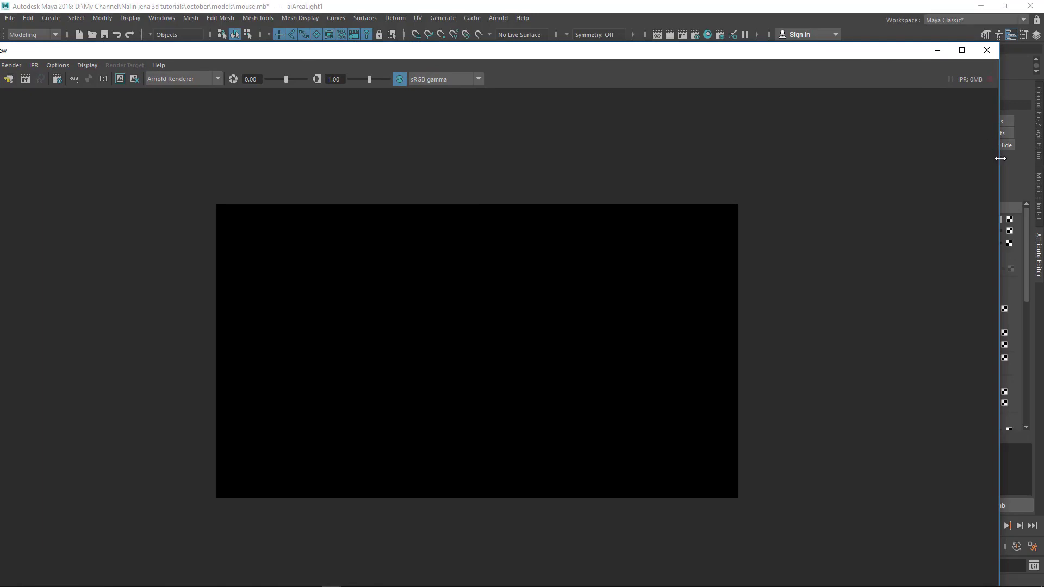
left_click_drag(1000, 158, 571, 147)
left_click_drag(460, 50, 570, 27)
left_click_drag(632, 21, 500, 80)
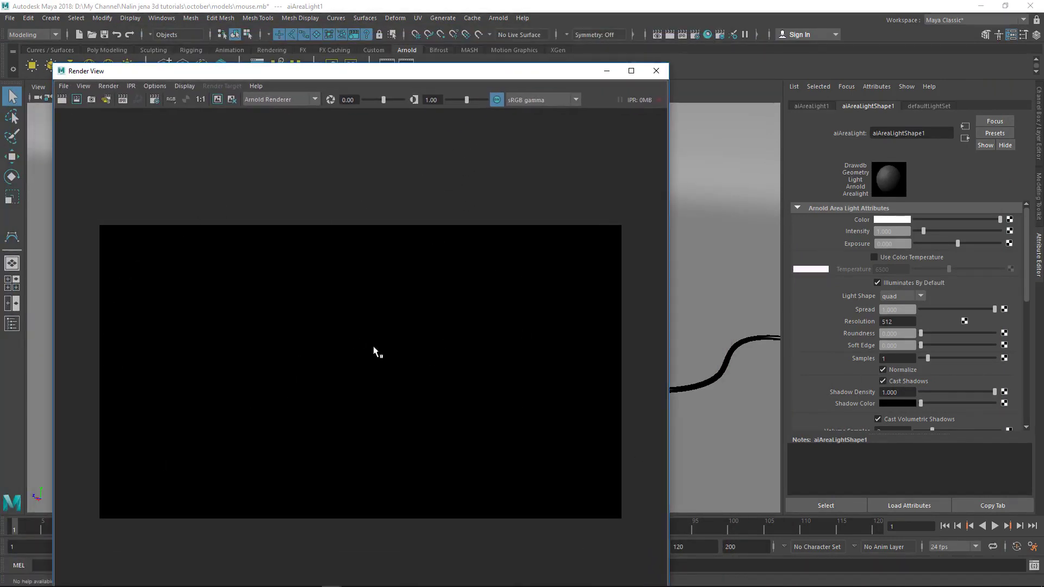
left_click(659, 74)
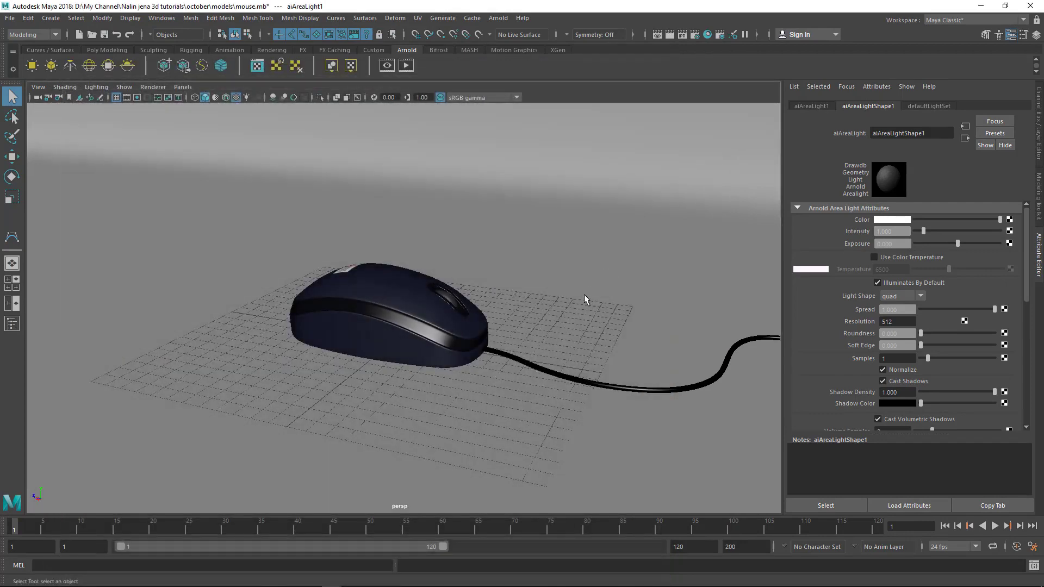
Step: Set the area light's intensity to 10
left_click_drag(583, 295, 524, 244, "alt")
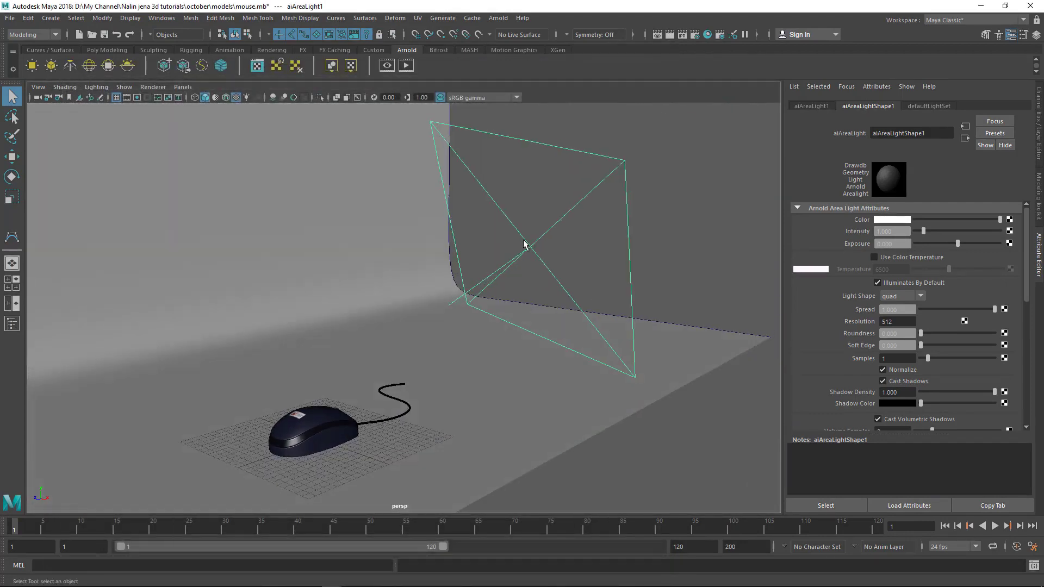
left_click_drag(654, 249, 617, 210, "alt")
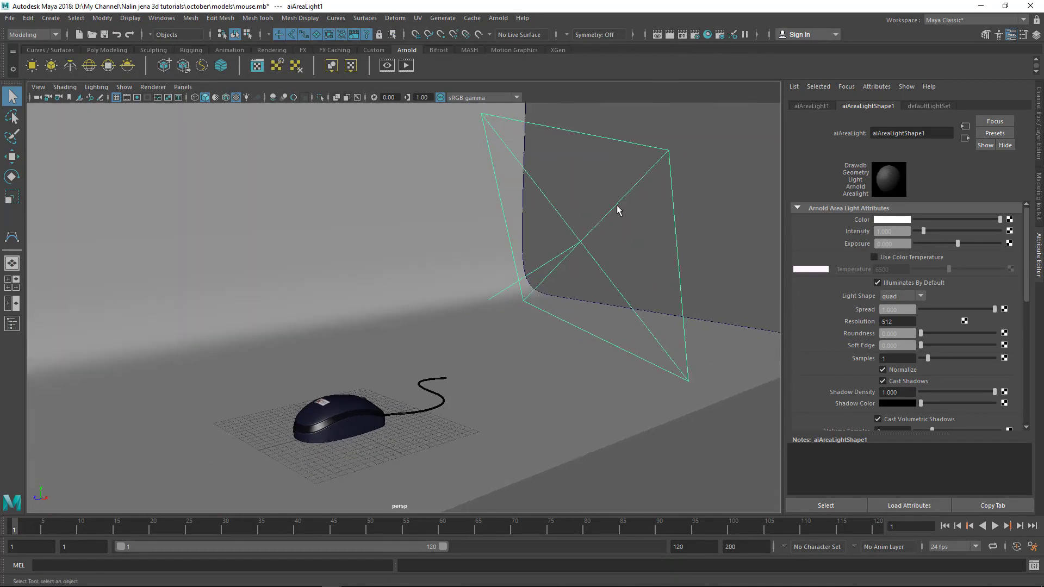
left_click_drag(535, 293, 698, 226, "alt")
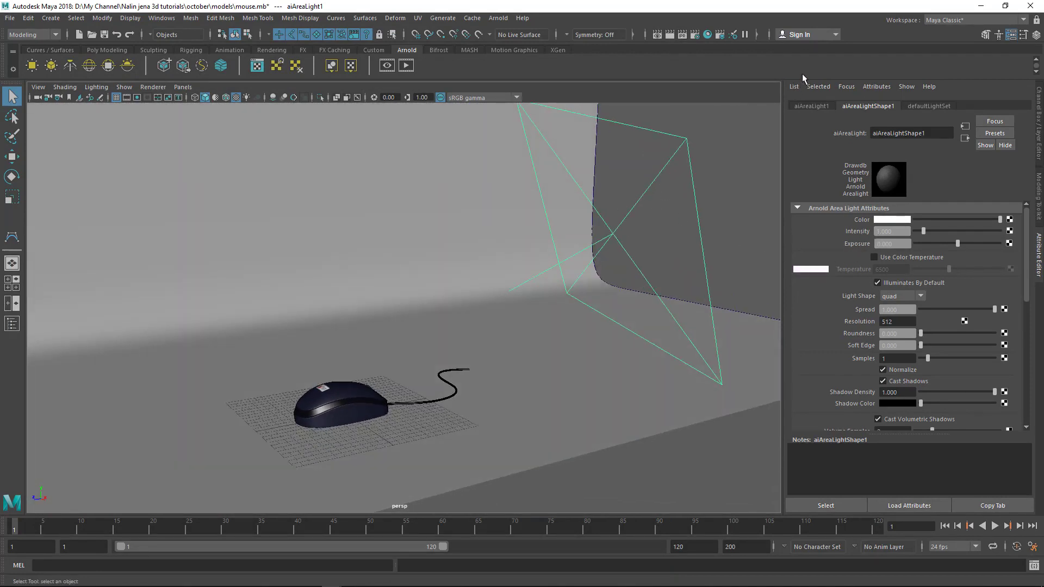
left_click(892, 232)
key("Return")
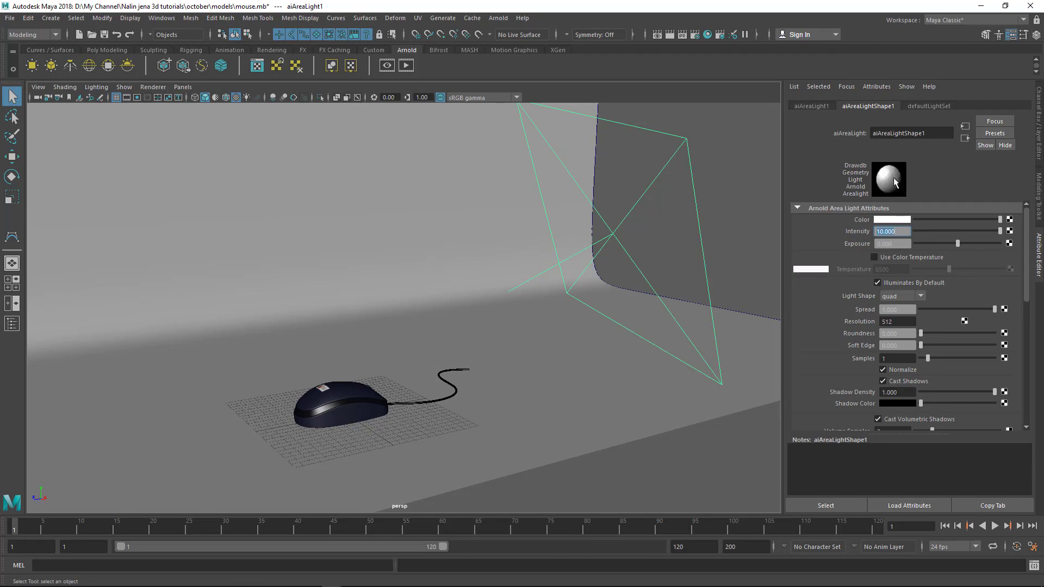
Step: Reframe the mouse close up, render it again with the brighter area light, and close the render window
left_click_drag(474, 354, 405, 361, "alt")
middle_click_drag(406, 361, 472, 335, "alt")
right_click_drag(471, 334, 503, 431, "alt")
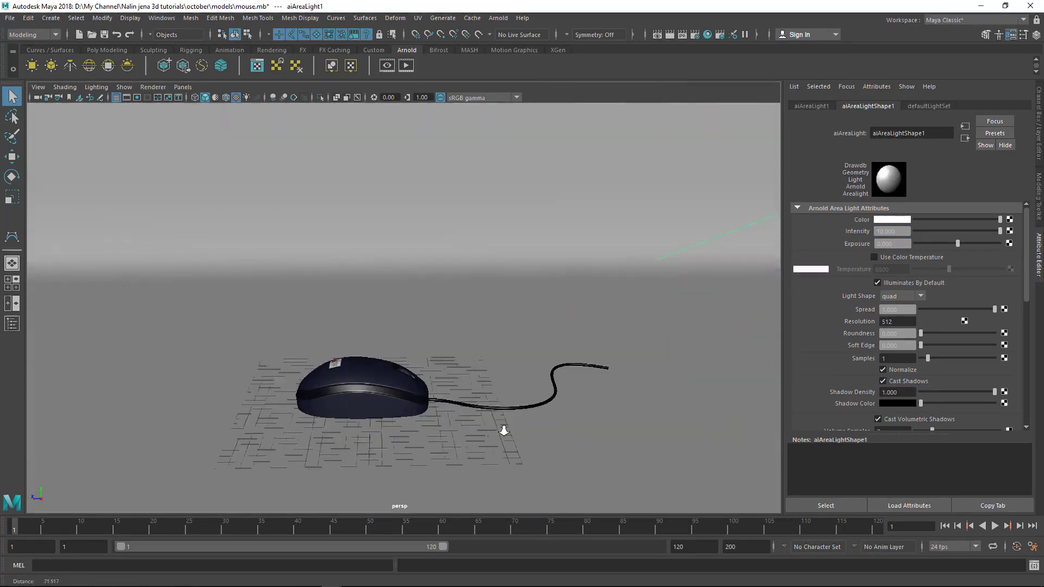
left_click_drag(503, 431, 465, 407, "alt")
middle_click_drag(466, 407, 525, 370, "alt")
right_click_drag(524, 370, 570, 420, "alt")
left_click_drag(570, 420, 493, 367, "alt")
right_click_drag(493, 367, 519, 389, "alt")
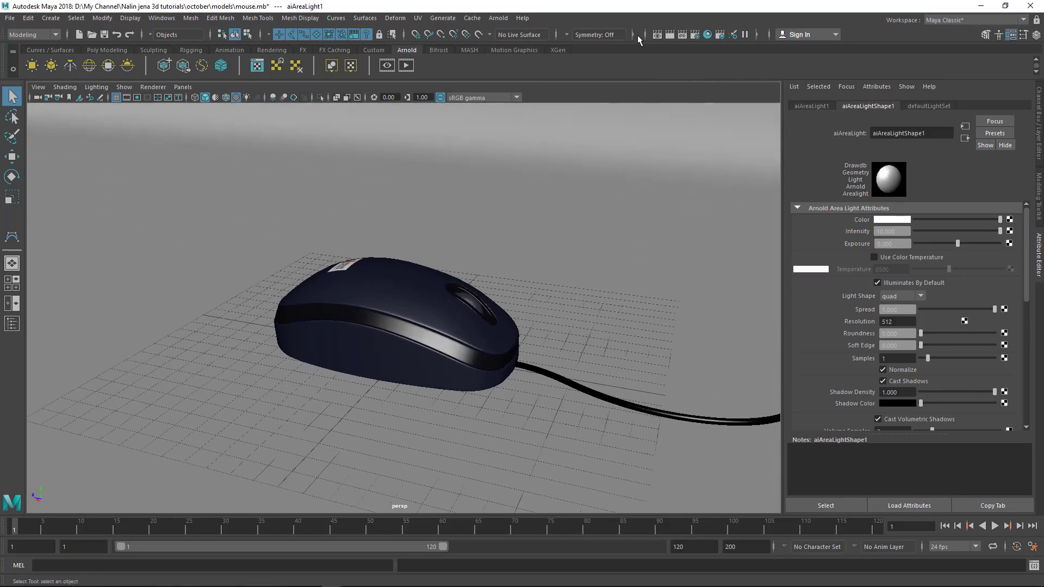
left_click(670, 34)
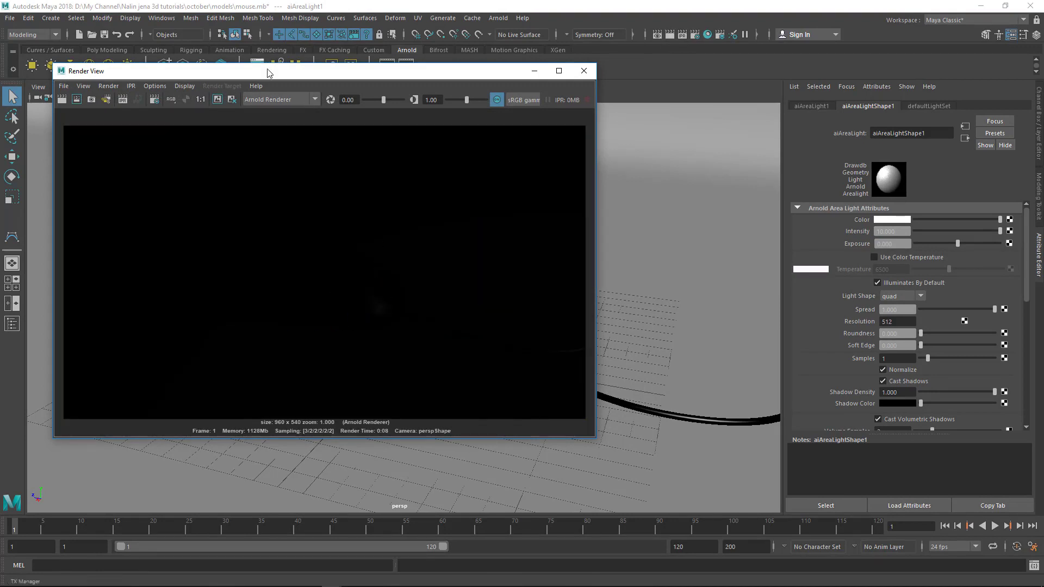
left_click_drag(273, 79, 297, 126)
left_click(607, 118)
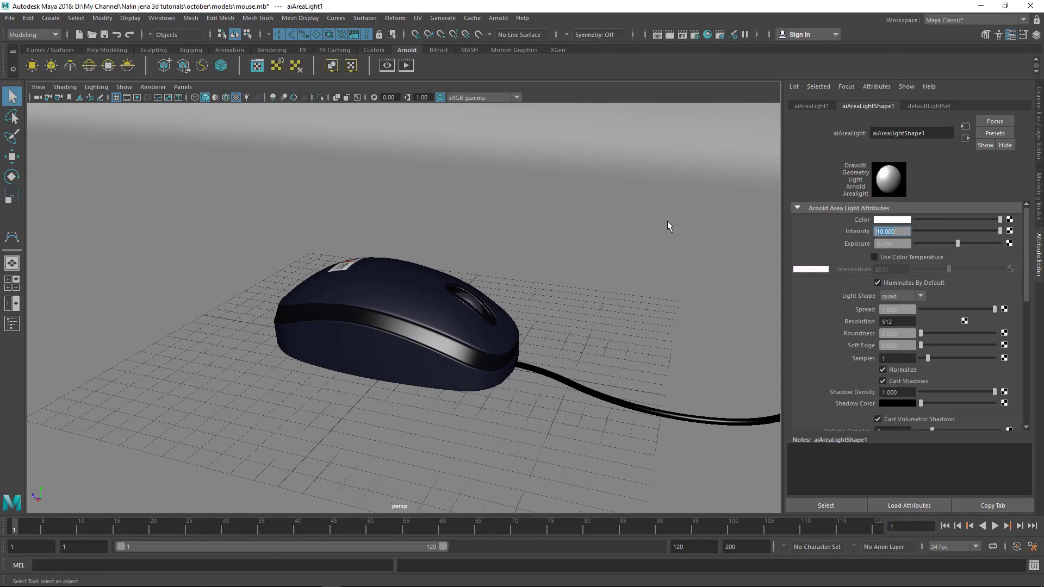
Step: Set the area light's intensity to 100, then render the mouse close up and close the render window
key("Return")
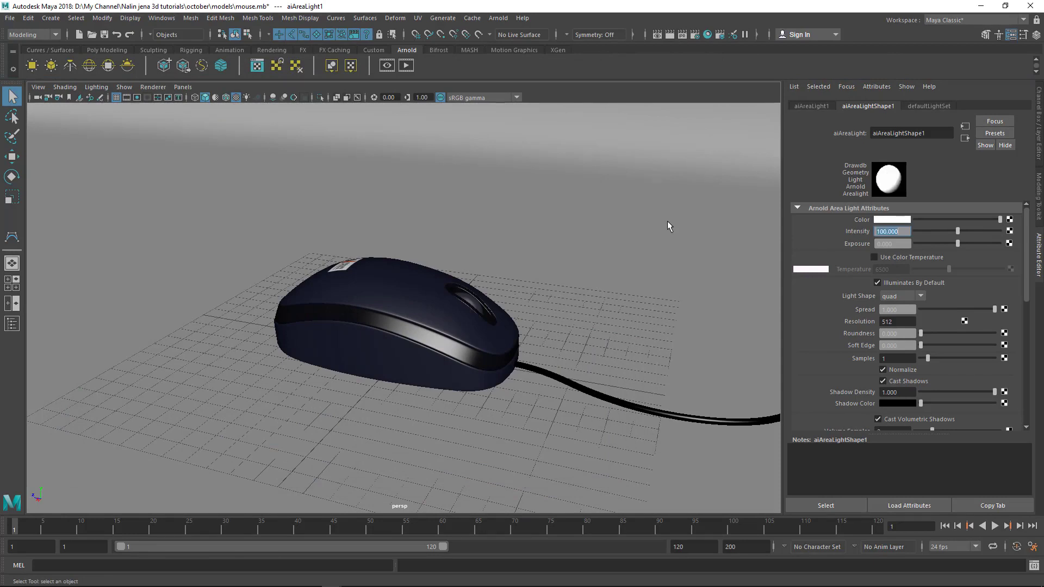
right_click_drag(619, 180, 268, 228, "alt")
middle_click_drag(679, 195, 621, 237, "alt")
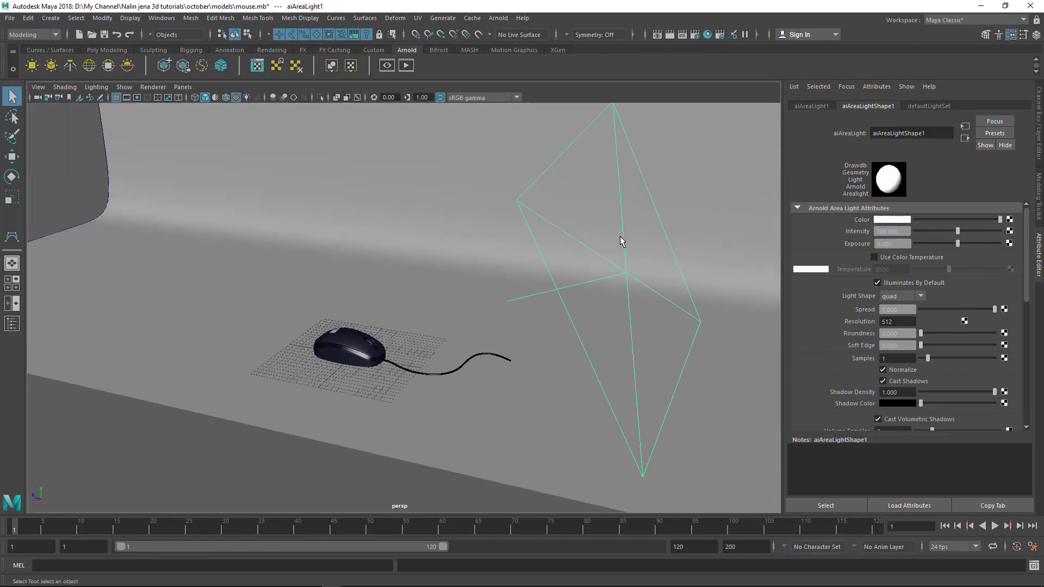
middle_click_drag(447, 306, 497, 288, "alt")
right_click_drag(430, 270, 510, 414, "alt")
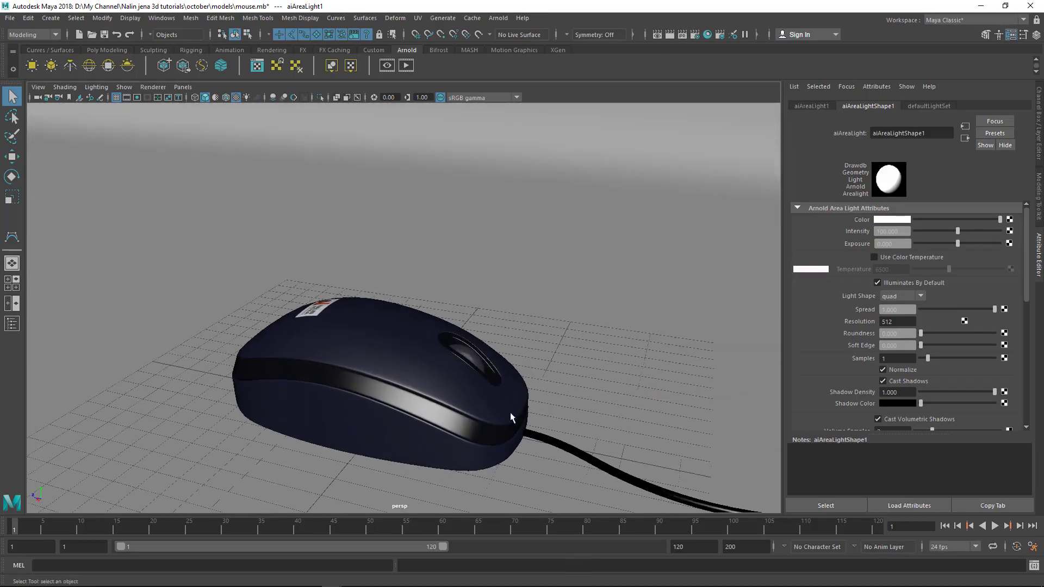
middle_click_drag(510, 414, 521, 346, "alt")
left_click(669, 35)
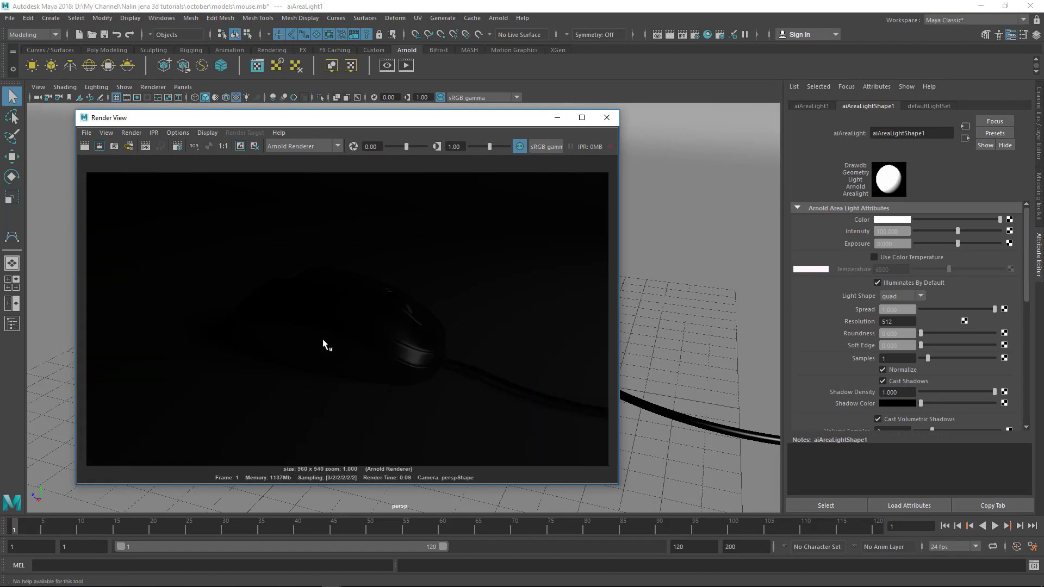
left_click(606, 117)
Step: Set the area light's intensity to 500
right_click_drag(435, 217, 137, 284, "alt")
middle_click_drag(597, 293, 431, 368, "alt")
left_click_drag(427, 370, 456, 351, "alt")
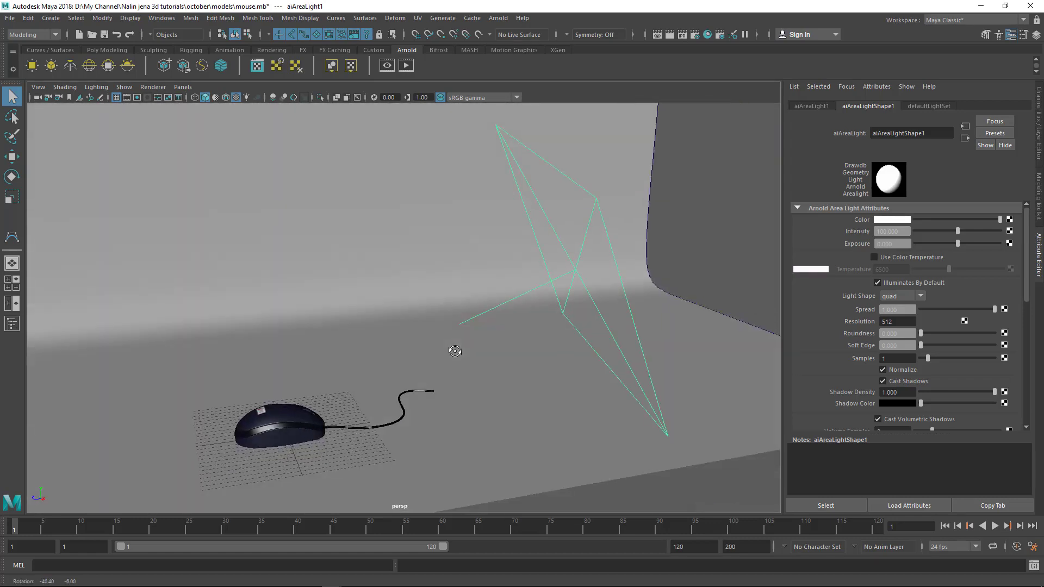
left_click(894, 232)
Step: Frame the mouse close up, render it in the Render View to inspect the lighting, and close the window
left_click_drag(179, 358, 282, 350, "alt")
right_click_drag(282, 350, 429, 400, "alt")
middle_click_drag(430, 400, 508, 353, "alt")
left_click_drag(508, 353, 515, 331, "alt")
middle_click_drag(515, 331, 444, 367, "alt")
right_click_drag(445, 367, 563, 402, "alt")
middle_click_drag(563, 402, 549, 432, "alt")
left_click(671, 34)
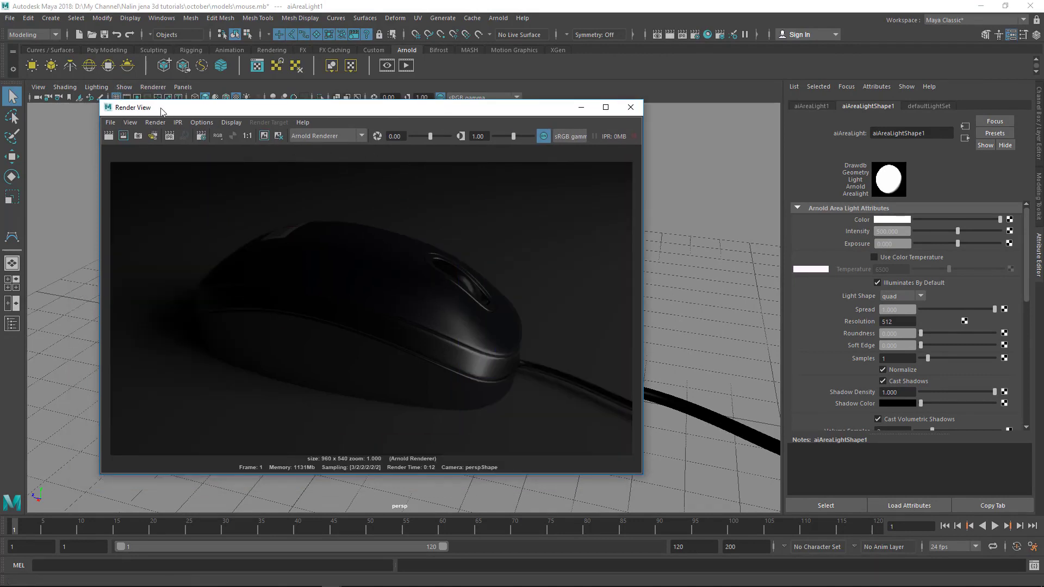
left_click_drag(161, 111, 172, 111)
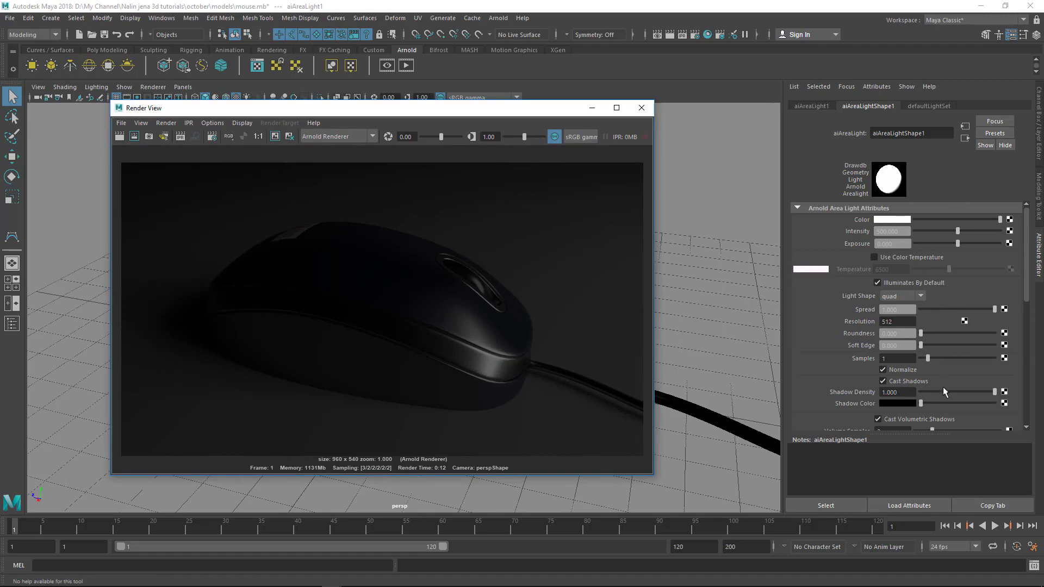
left_click(641, 108)
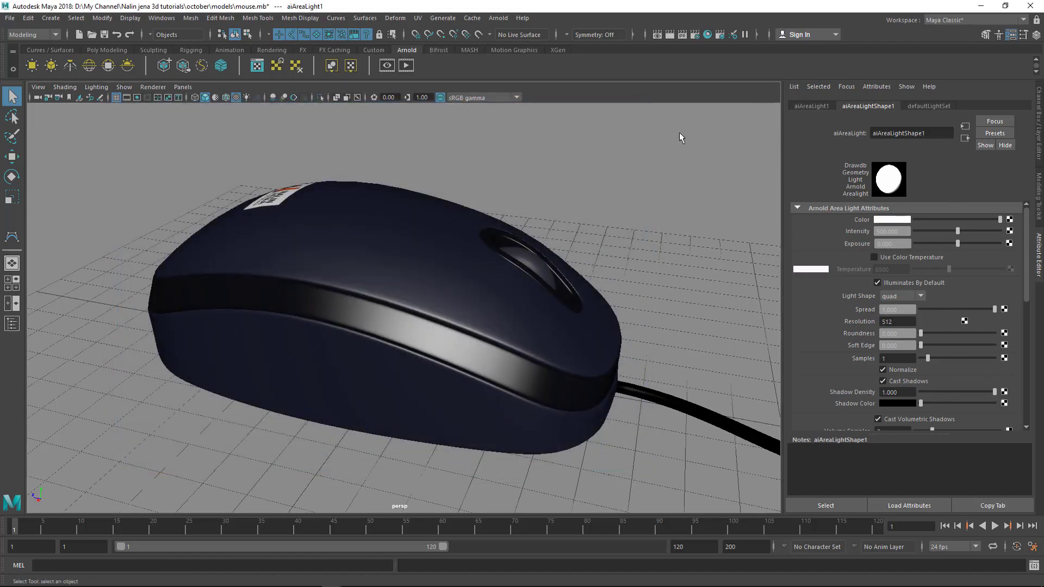
Step: Open the Arnold RenderView, start a live render of the perspective view, and reposition its window
left_click(499, 18)
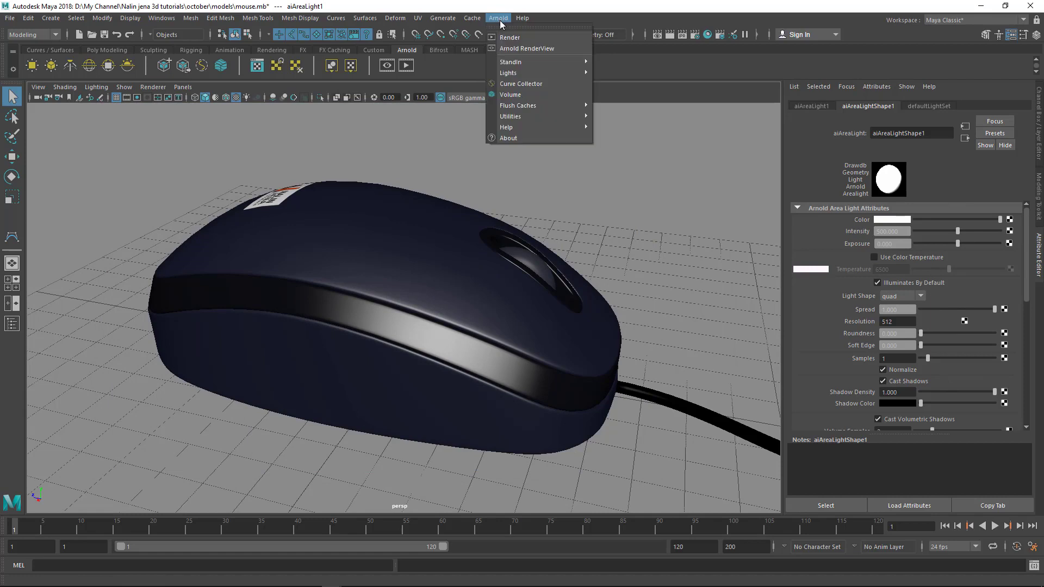
left_click(510, 50)
left_click_drag(509, 166, 404, 88)
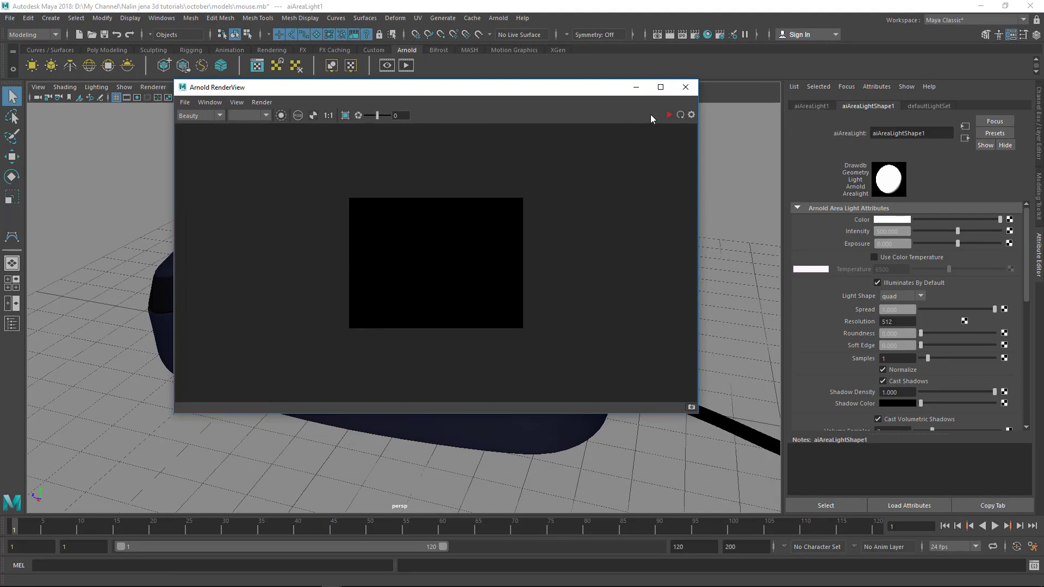
left_click(668, 114)
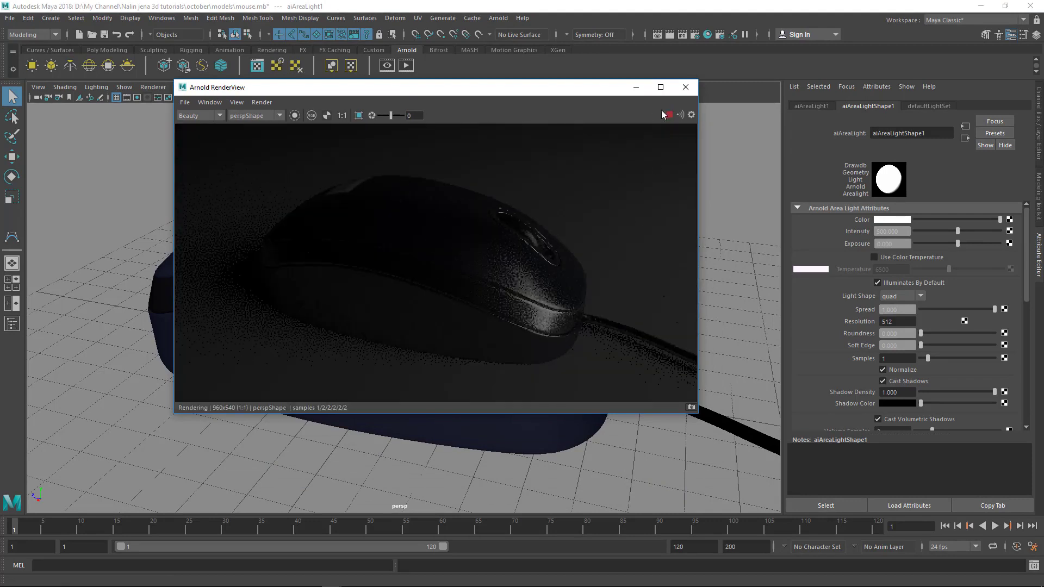
left_click_drag(589, 91, 548, 108)
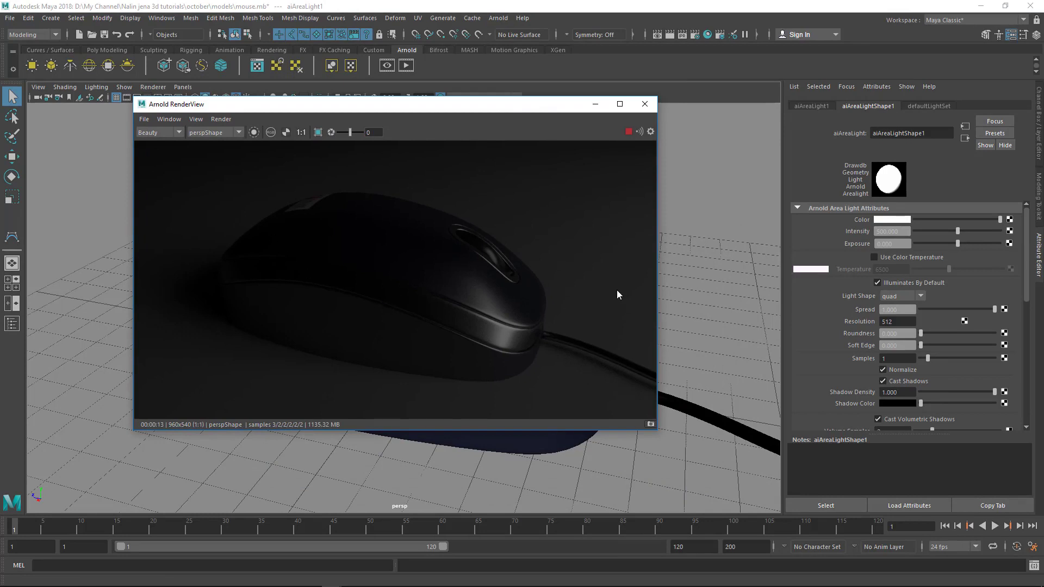
Step: Raise the area light's intensity to 1000 and reposition the Arnold RenderView to inspect the updated render
left_click(907, 232)
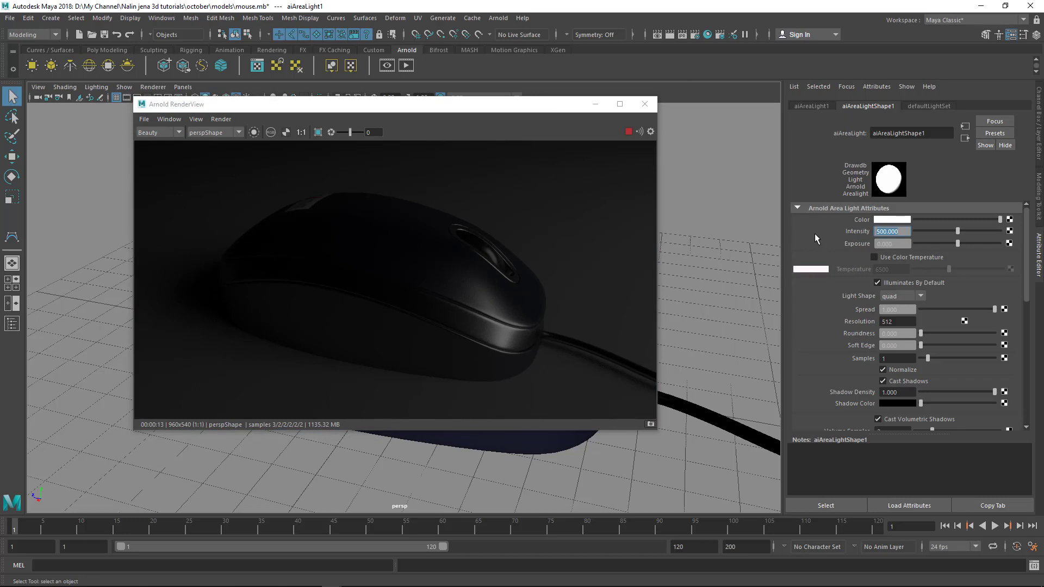
type("1000")
key("Return")
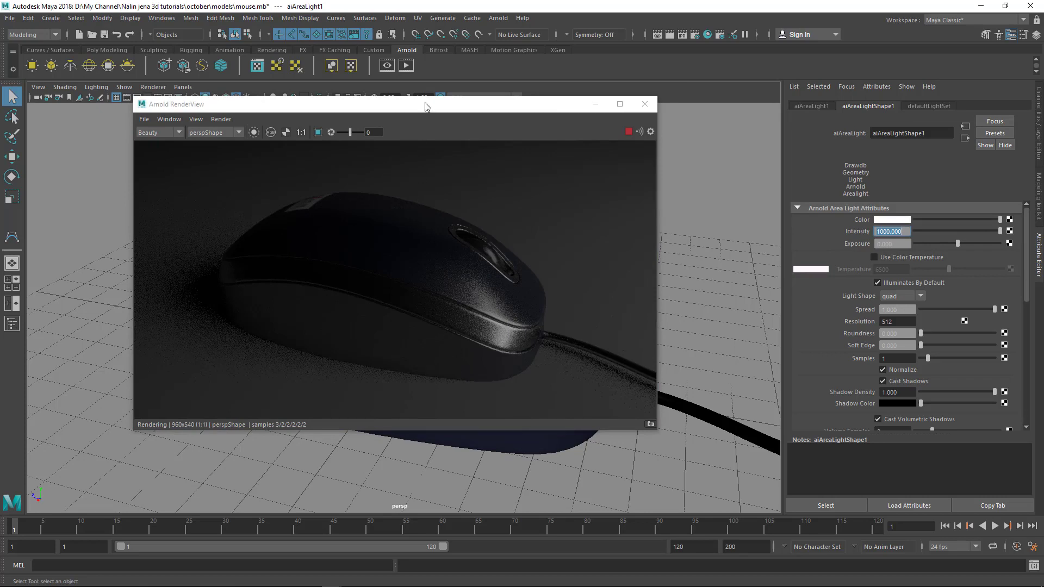
left_click_drag(425, 106, 421, 106)
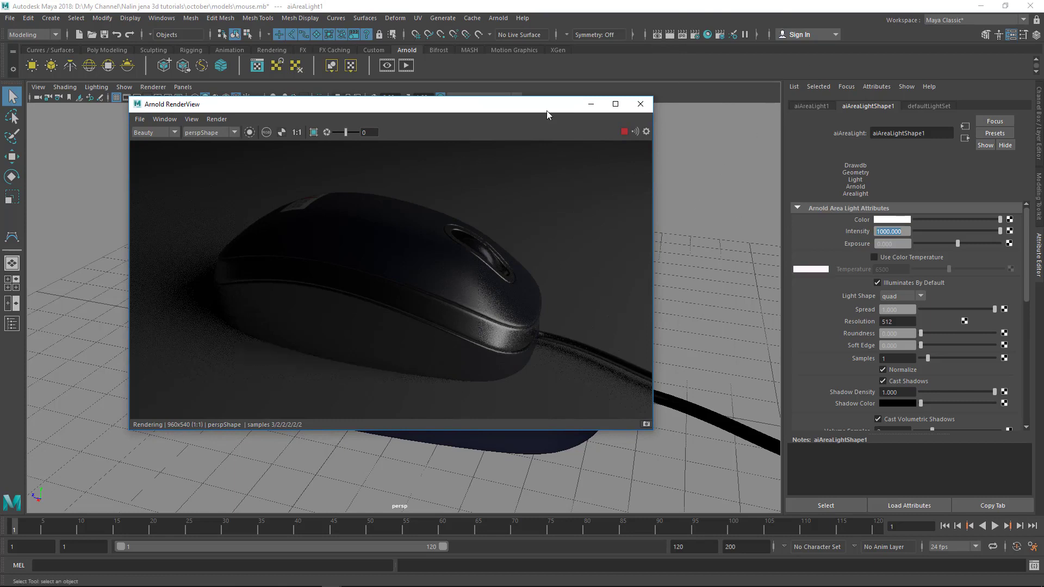
left_click_drag(540, 110, 536, 104)
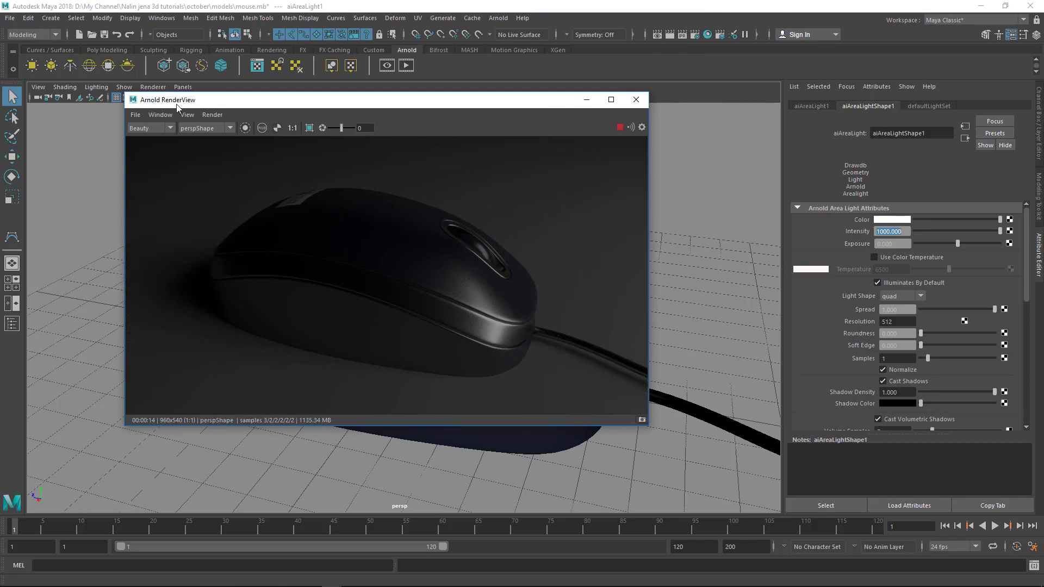
Step: Pick the mouse's parts in the Arnold RenderView and display the phong1 material attributes of the side strip
left_click_drag(470, 279, 474, 273)
left_click(485, 319)
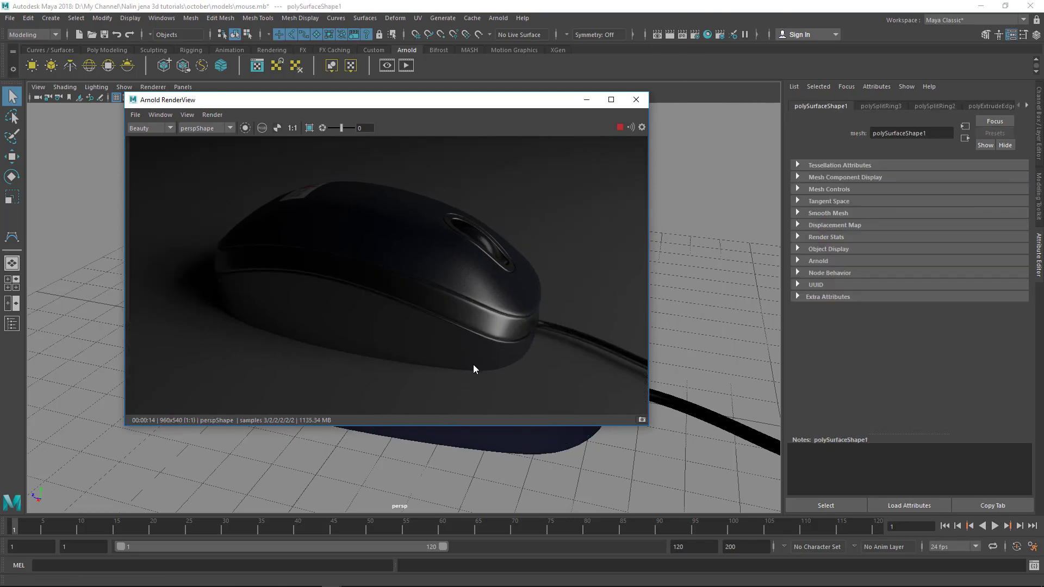
left_click(400, 338)
left_click(438, 303)
left_click(444, 268)
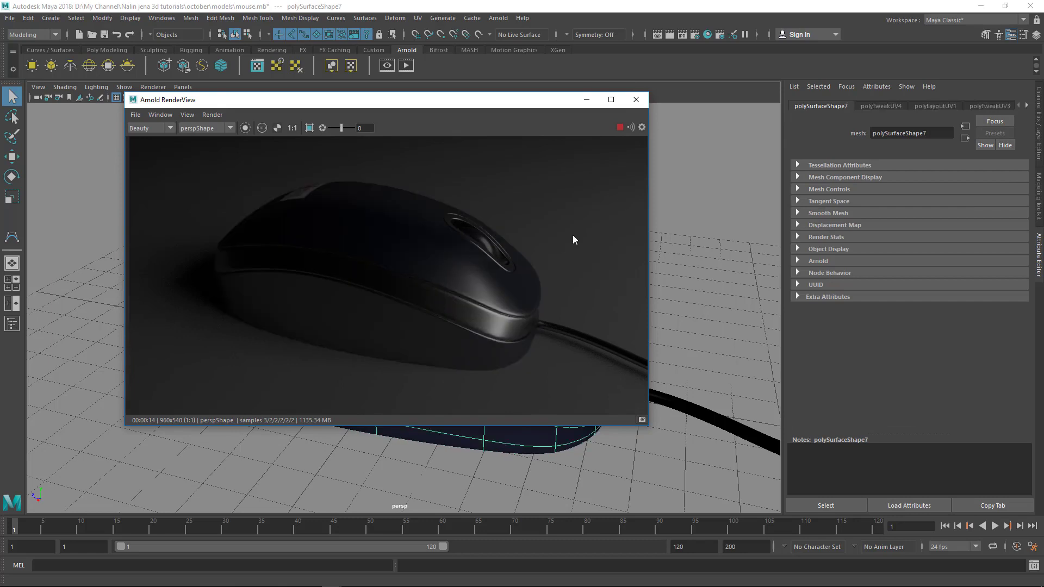
left_click(437, 244)
left_click(432, 291)
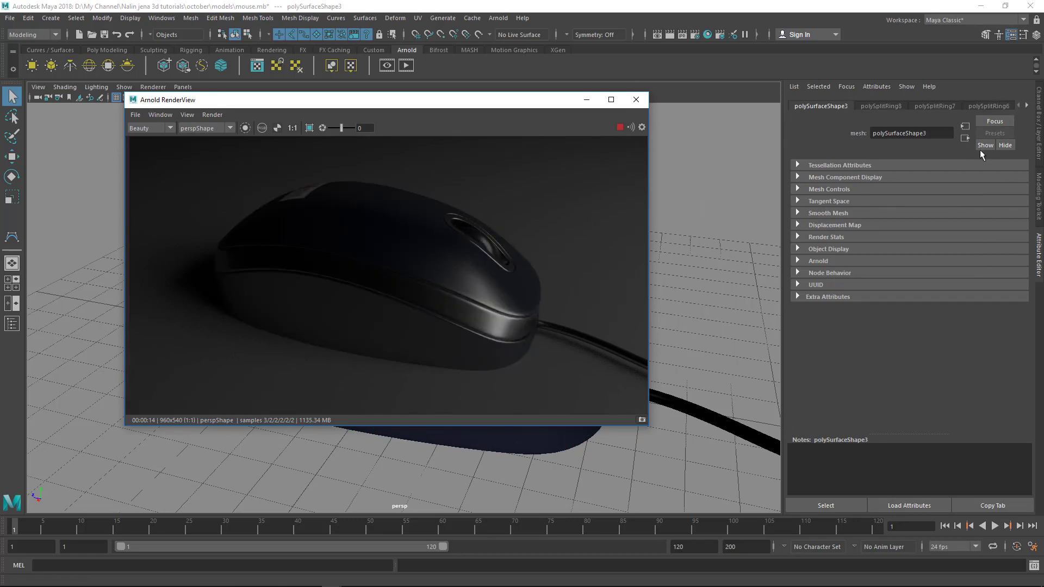
left_click(1026, 109)
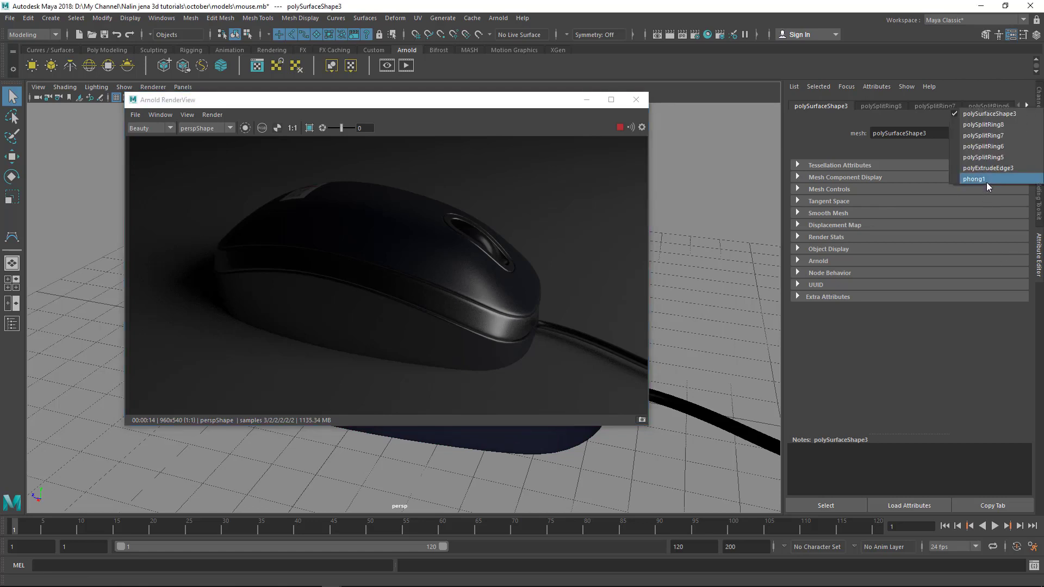
left_click(987, 181)
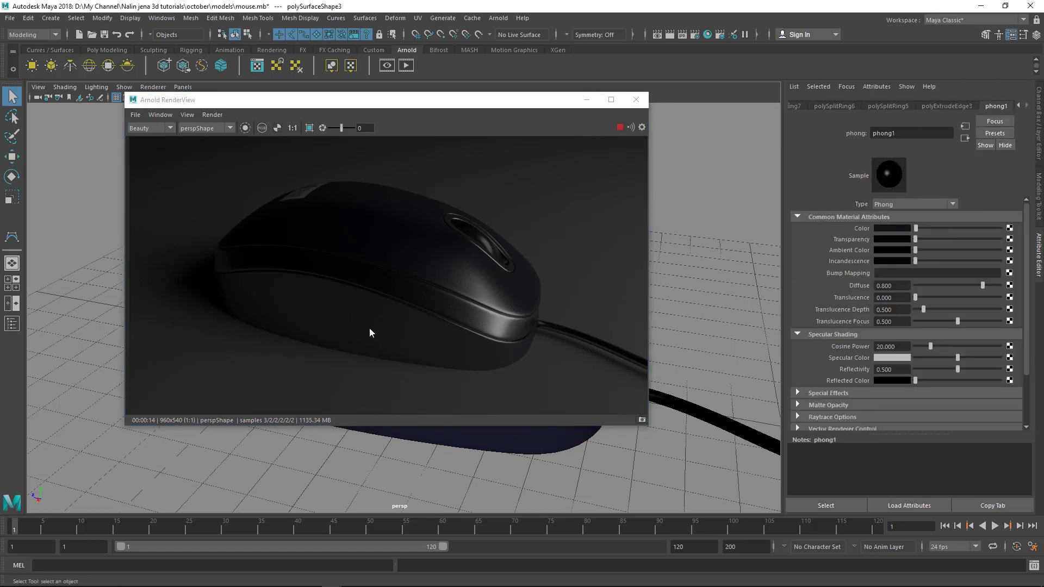
Step: Pick the mouse body in the render, display its body material attributes, and close the Arnold RenderView
left_click(426, 260)
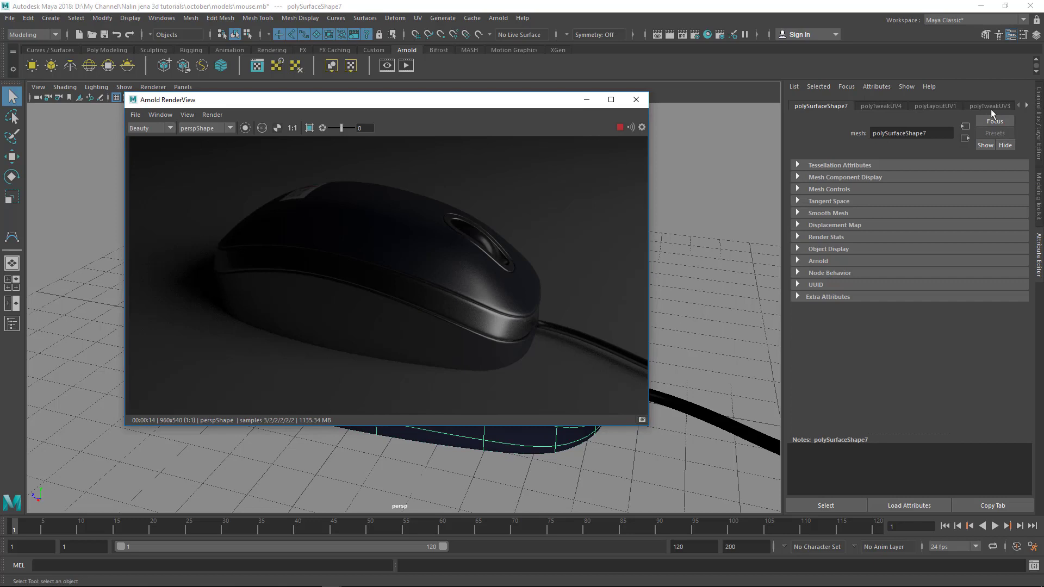
left_click(1023, 109)
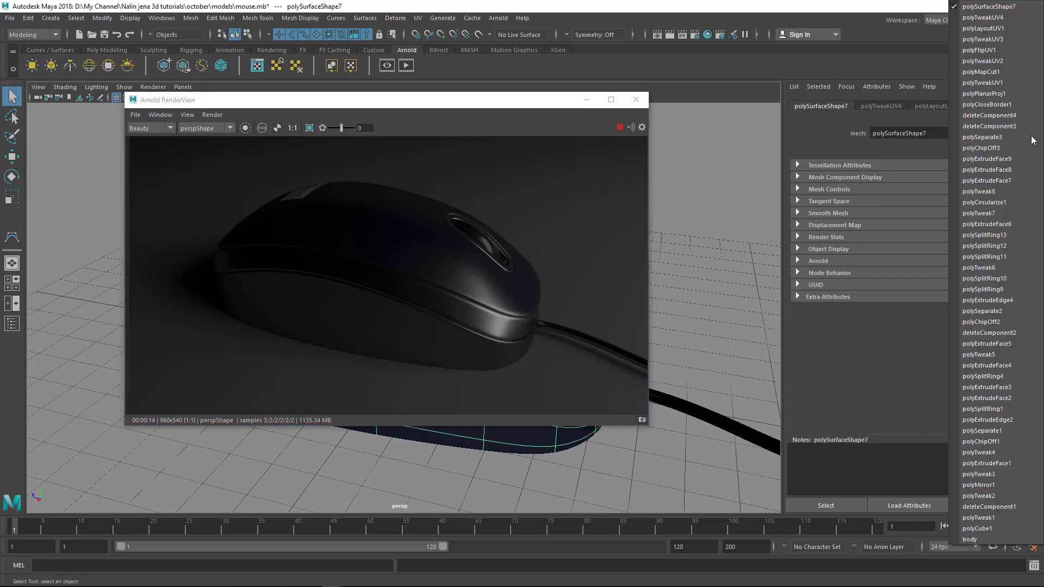
left_click(980, 540)
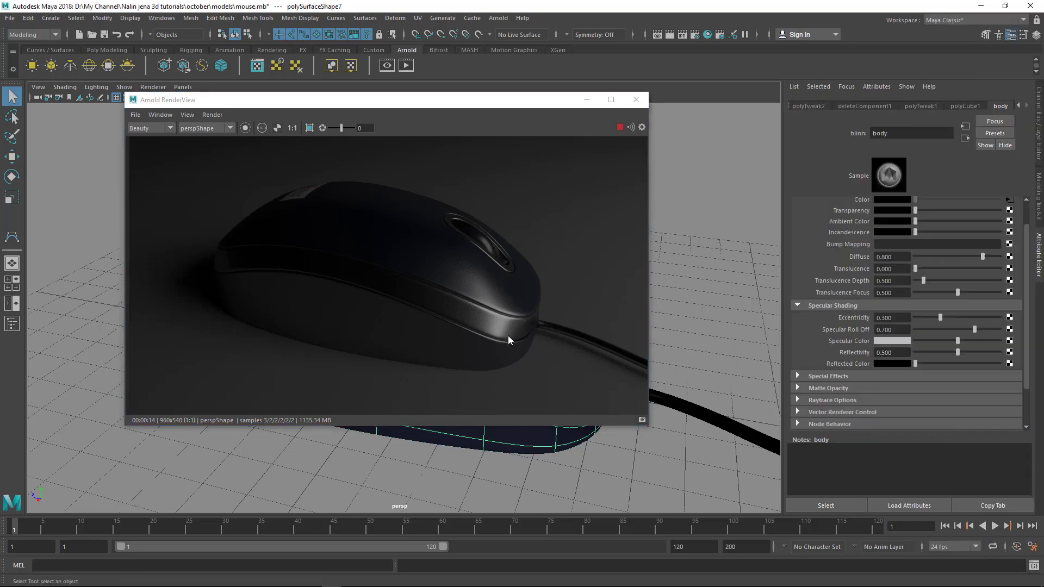
left_click(642, 103)
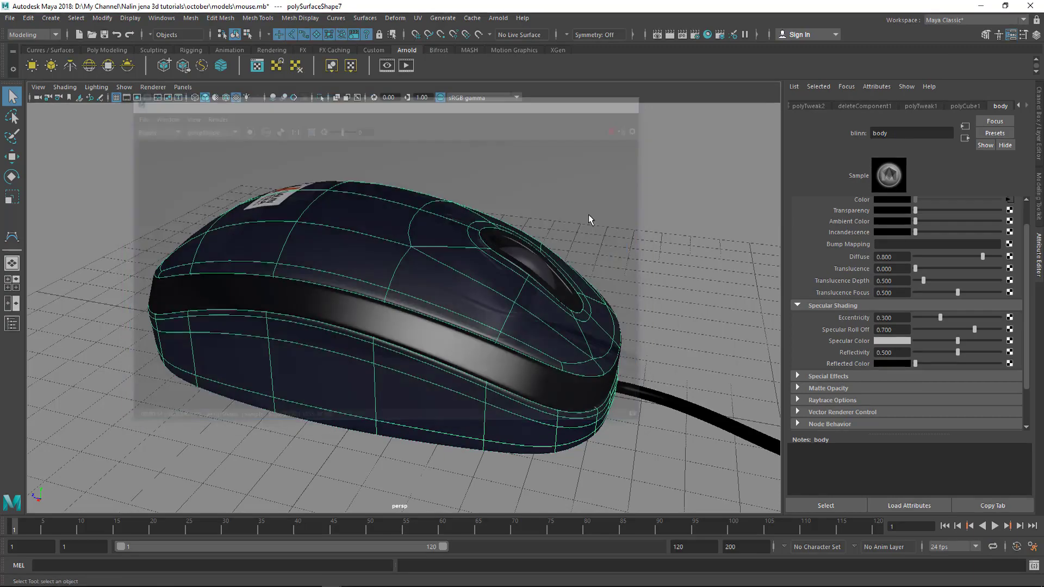
Step: Duplicate the area light and move the copy to the opposite side of the mouse
left_click_drag(587, 219, 457, 331, "alt")
scroll(415, 315, "down", 10)
left_click_drag(277, 361, 317, 329, "alt")
mouse_move(317, 329)
middle_mouse_down("alt")
mouse_move(313, 311)
mouse_move(309, 346)
middle_mouse_up("alt")
left_click_drag(309, 346, 356, 349, "alt")
left_click(539, 265)
left_click_drag(488, 329, 276, 346, "alt")
key("w")
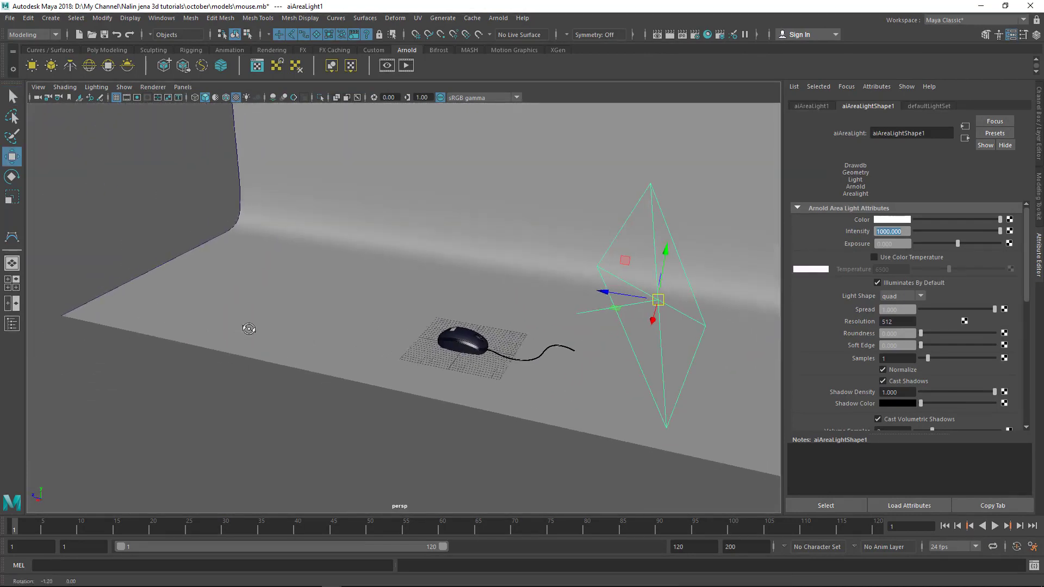
left_click_drag(167, 319, 166, 369, "alt")
left_click_drag(430, 354, 602, 413, "alt")
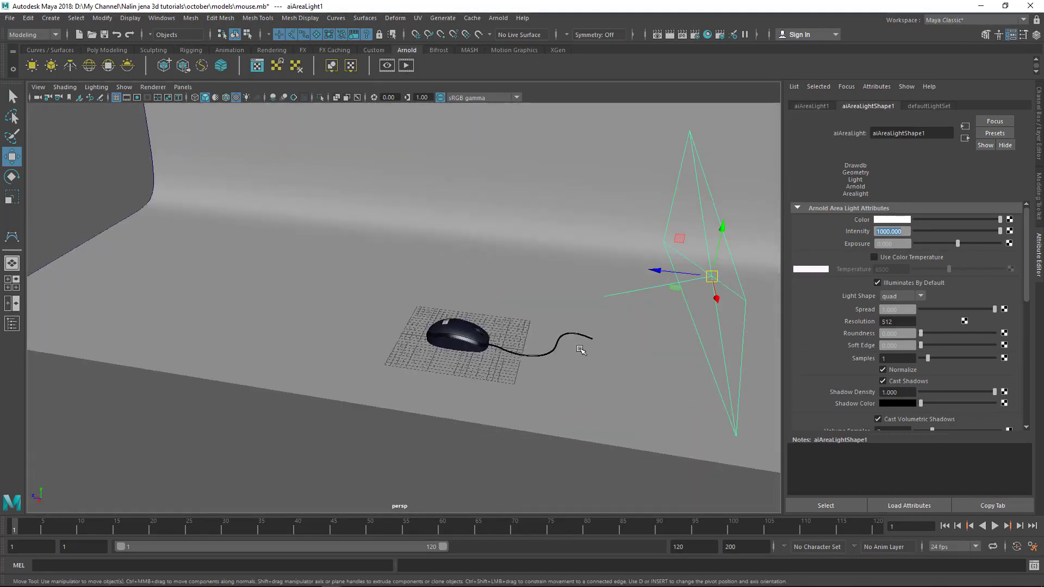
key("ctrl+d")
left_click_drag(713, 276, 230, 288)
Step: Rotate the duplicated area light so that it faces the mouse
left_click_drag(308, 345, 336, 343, "alt")
key("e")
left_click_drag(325, 304, 250, 304)
left_click_drag(274, 252, 279, 250)
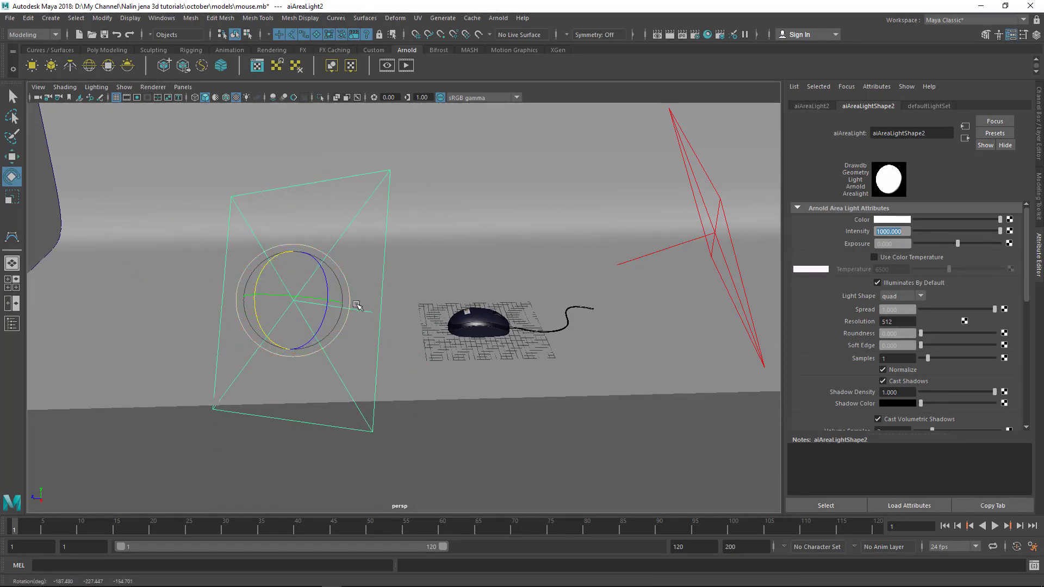
Step: Move the duplicated area light slightly higher and farther from the mouse, then leave the Move tool
left_click_drag(360, 306, 400, 333, "alt")
left_click_drag(469, 330, 250, 268)
key("w")
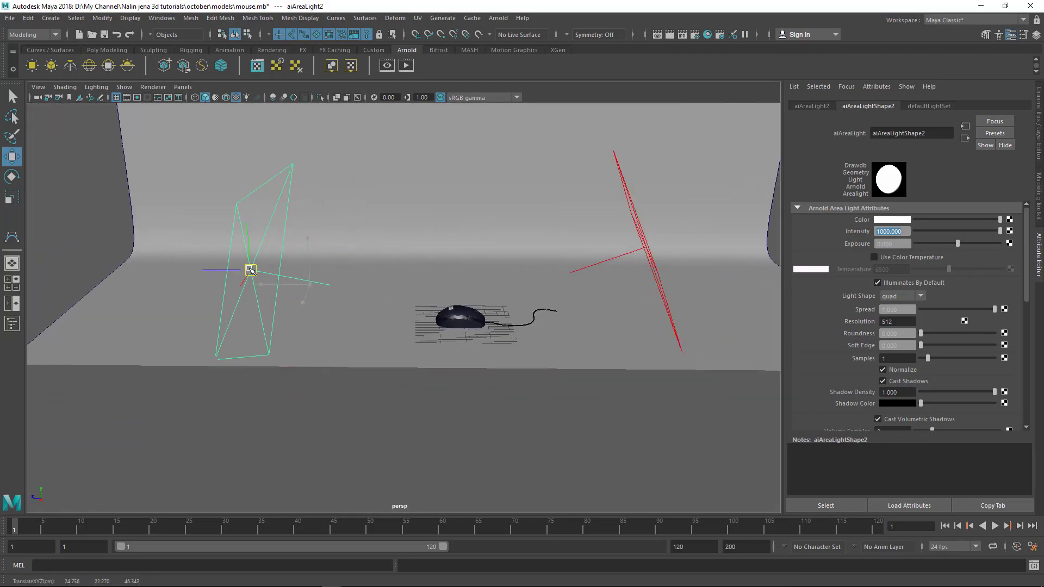
left_click_drag(674, 241, 477, 300, "alt")
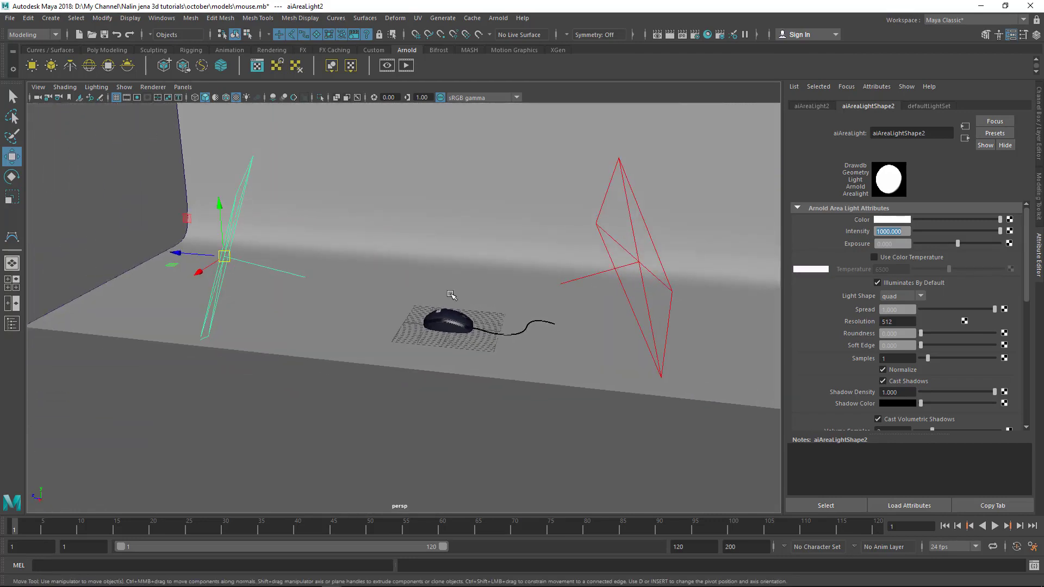
right_click_drag(389, 279, 432, 287, "alt")
key("q")
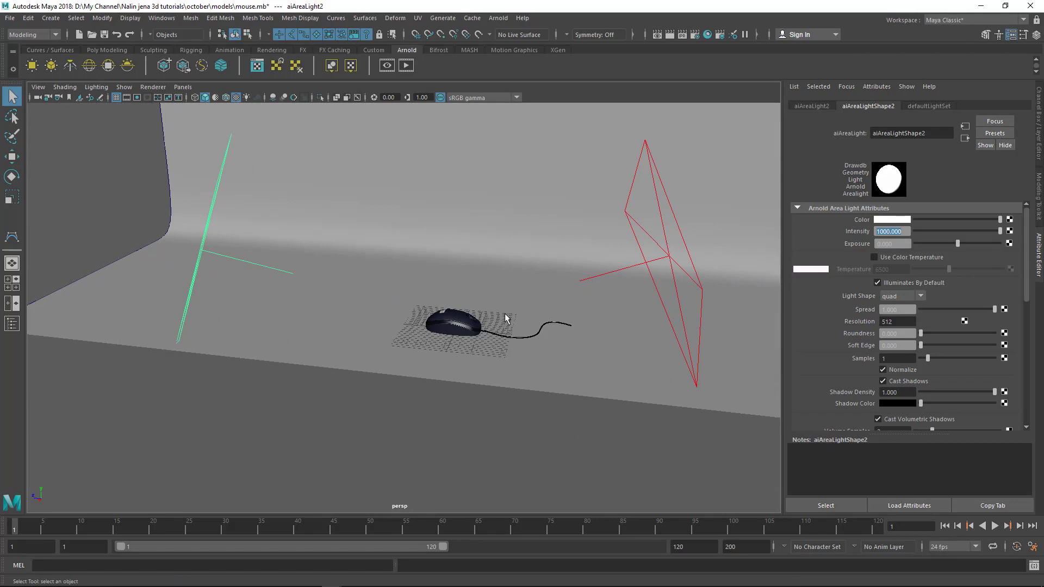
Step: Examine the placement and direction of both area lights around the mouse from several angles
left_click_drag(451, 345, 473, 328, "alt")
right_click_drag(473, 328, 503, 326, "alt")
left_click_drag(503, 321, 456, 310, "alt")
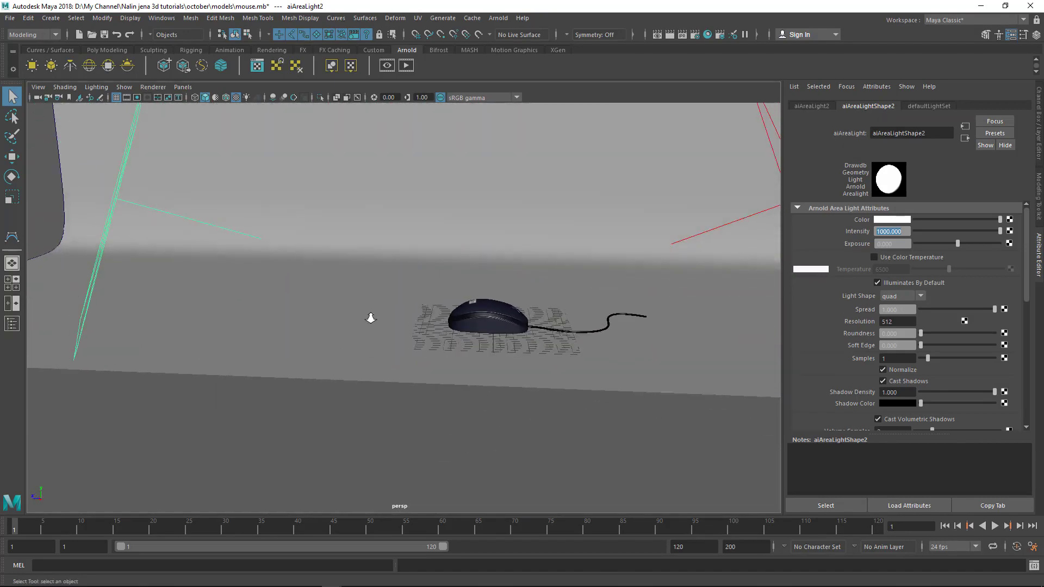
left_click_drag(370, 319, 224, 294, "alt")
left_click_drag(112, 192, 221, 275, "alt")
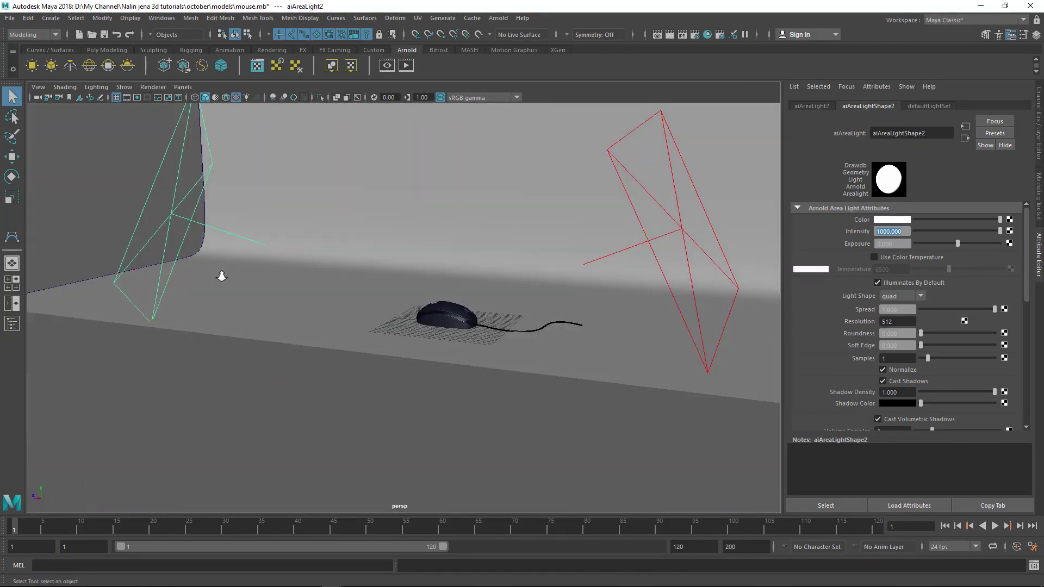
right_click_drag(222, 275, 224, 316, "alt")
right_click_drag(364, 319, 394, 337, "alt")
mouse_move(216, 266)
middle_mouse_down("alt")
mouse_move(314, 270)
mouse_move(219, 271)
middle_mouse_up("alt")
right_click_drag(551, 305, 436, 299, "alt")
middle_click_drag(526, 305, 507, 305, "alt")
key("5")
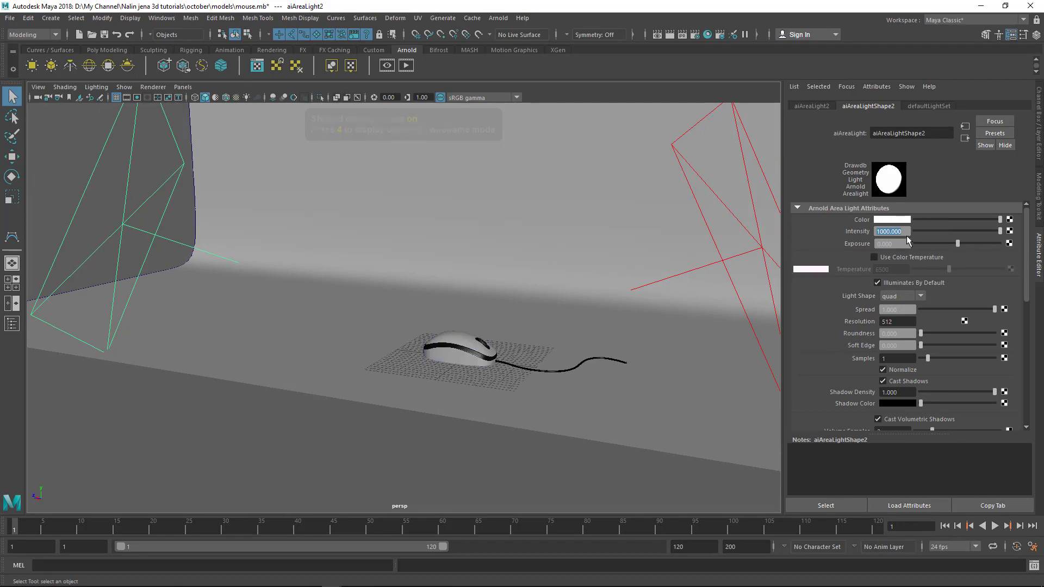
key("1")
key("6")
Step: Set the duplicated area light's intensity to 500
key("e")
left_click_drag(261, 305, 342, 331, "alt")
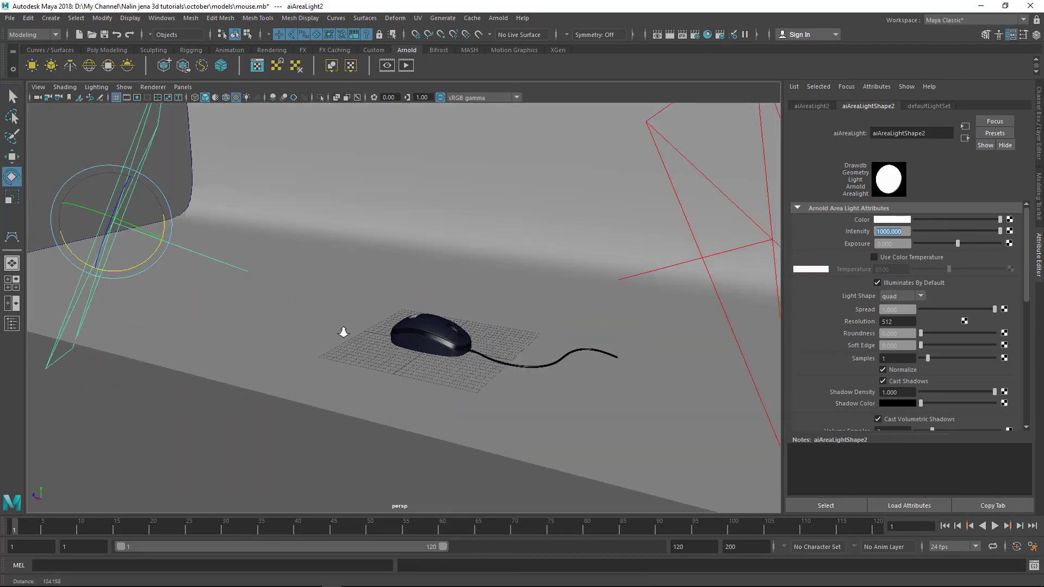
right_click_drag(343, 331, 397, 375, "alt")
middle_click_drag(396, 375, 363, 352, "alt")
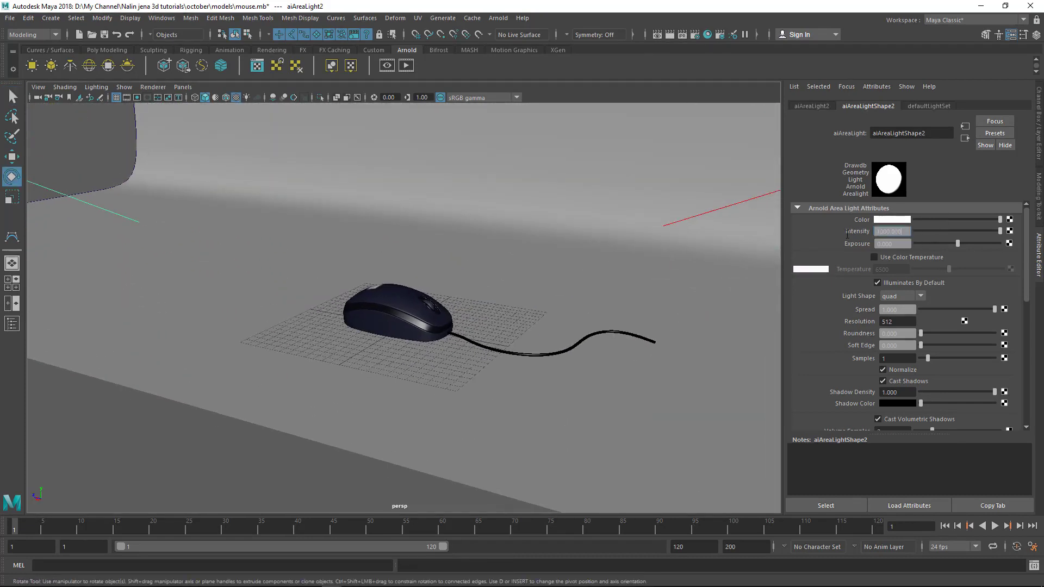
type("500")
key("Return")
right_click_drag(737, 236, 240, 226, "alt")
key("q")
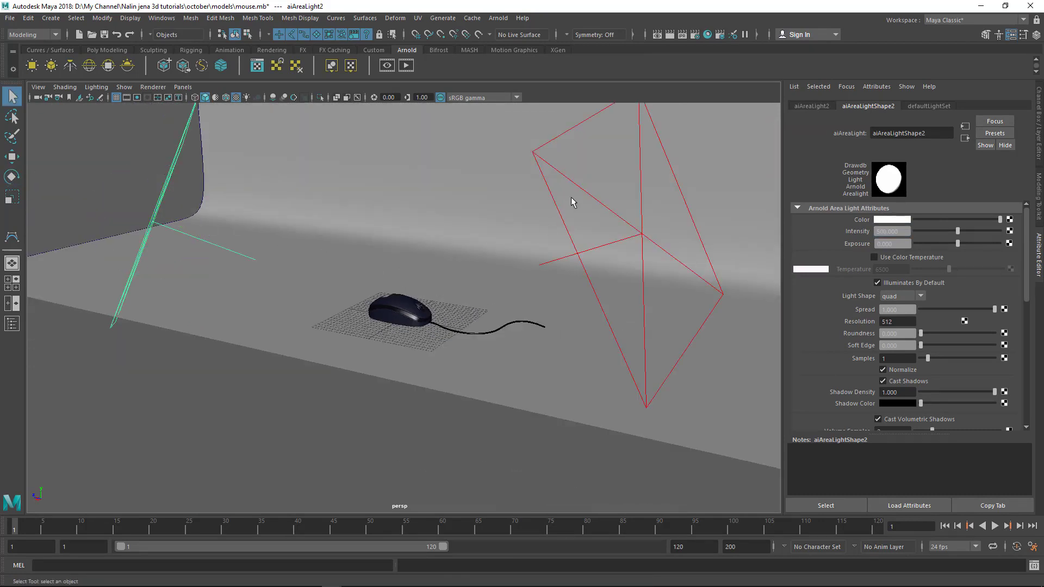
Step: Test-render a close-up of the mouse with Arnold, then close the render window
right_click_drag(356, 217, 513, 399, "alt")
left_click_drag(512, 398, 464, 348, "alt")
left_click(670, 35)
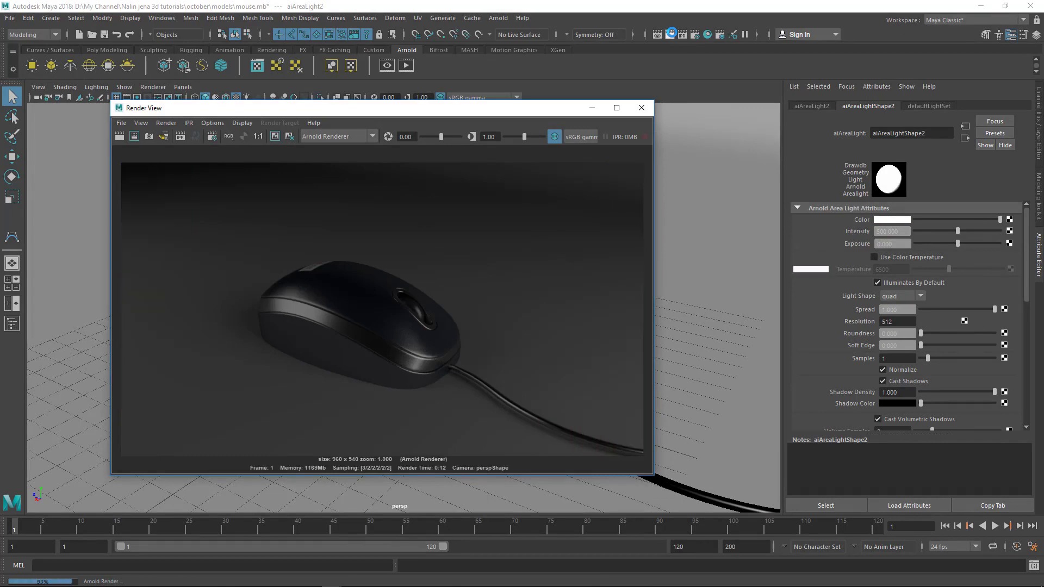
left_click(642, 108)
Step: Select the original area light on the cable side of the mouse and set its exposure to 2
scroll(478, 288, "down", 5)
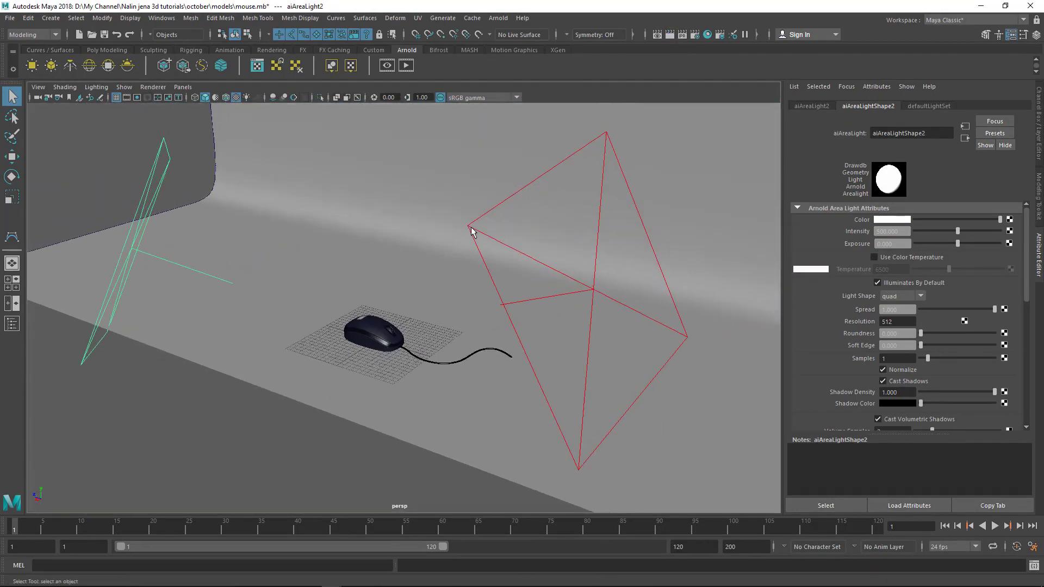
left_click(470, 228)
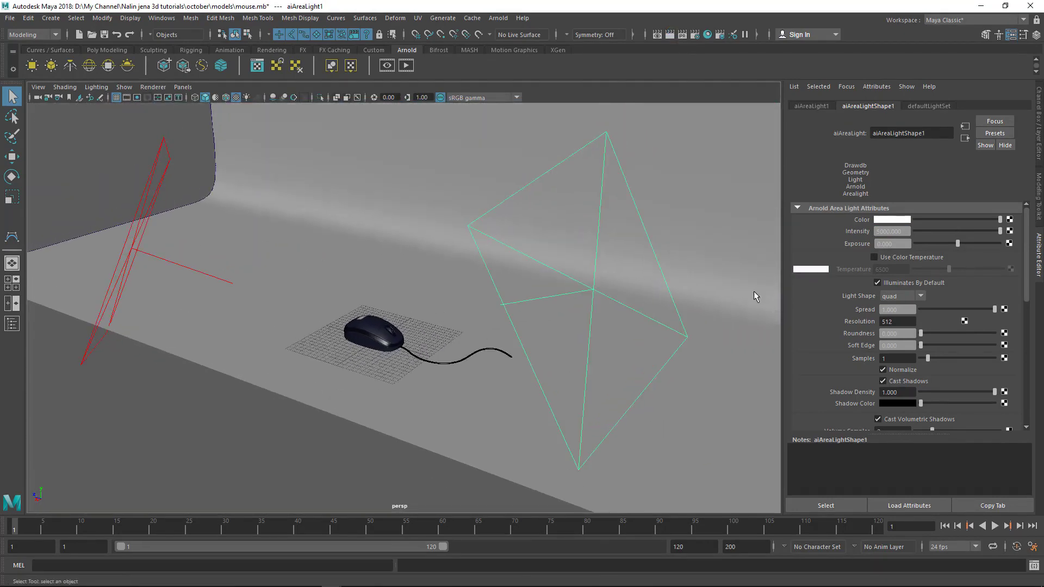
left_click(902, 244)
key("Return")
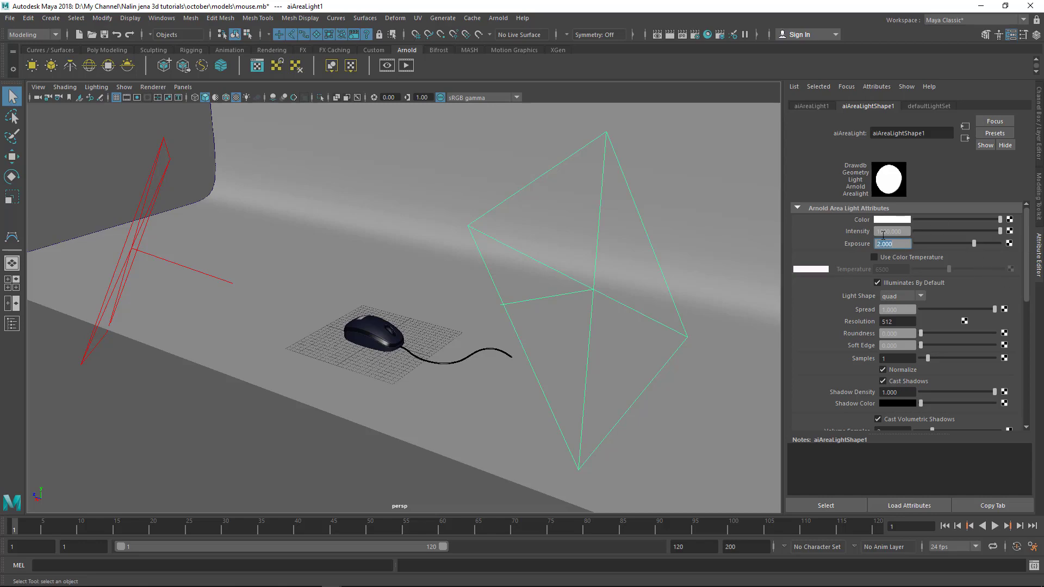
Step: Frame the mouse closely from a front angle, test-render it with Arnold and close the render window
scroll(568, 344, "up", 3)
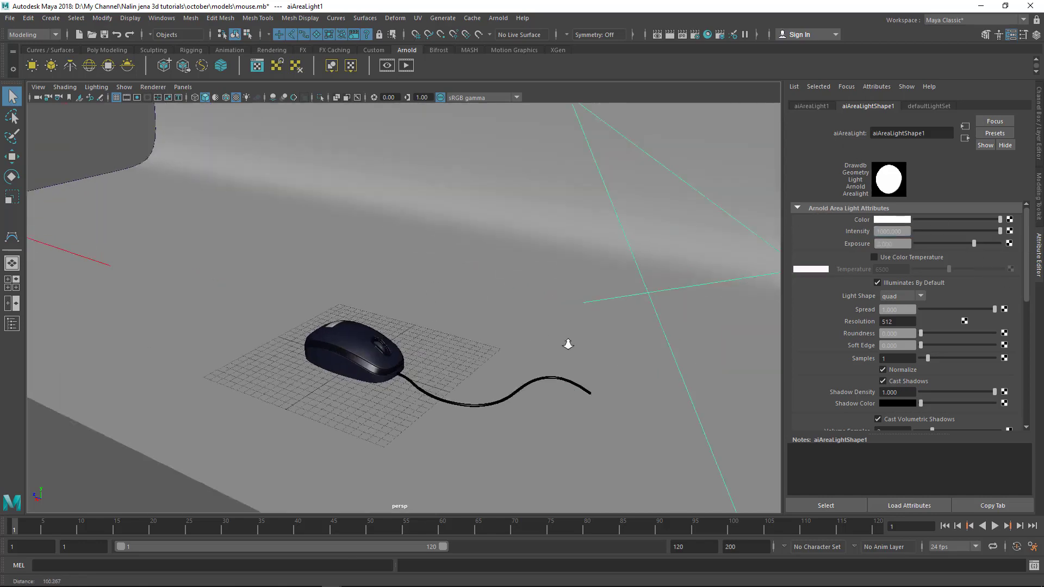
scroll(568, 345, "up", 5)
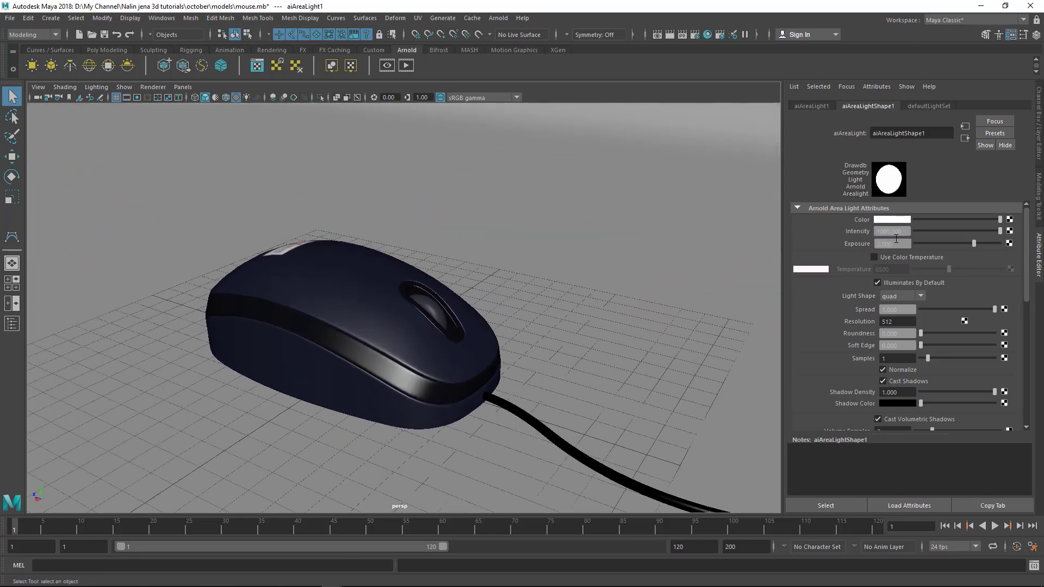
left_click(894, 243)
left_click_drag(349, 324, 413, 318, "alt")
left_click(668, 35)
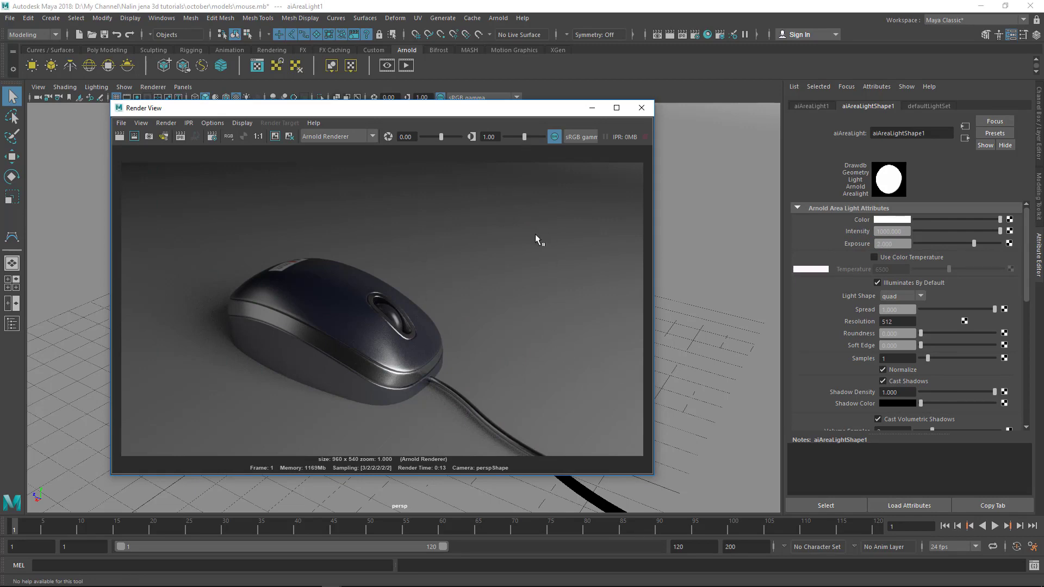
left_click(641, 108)
Step: Duplicate the area light with intensity 500, opposite the cable side of the mouse
scroll(524, 249, "down", 8)
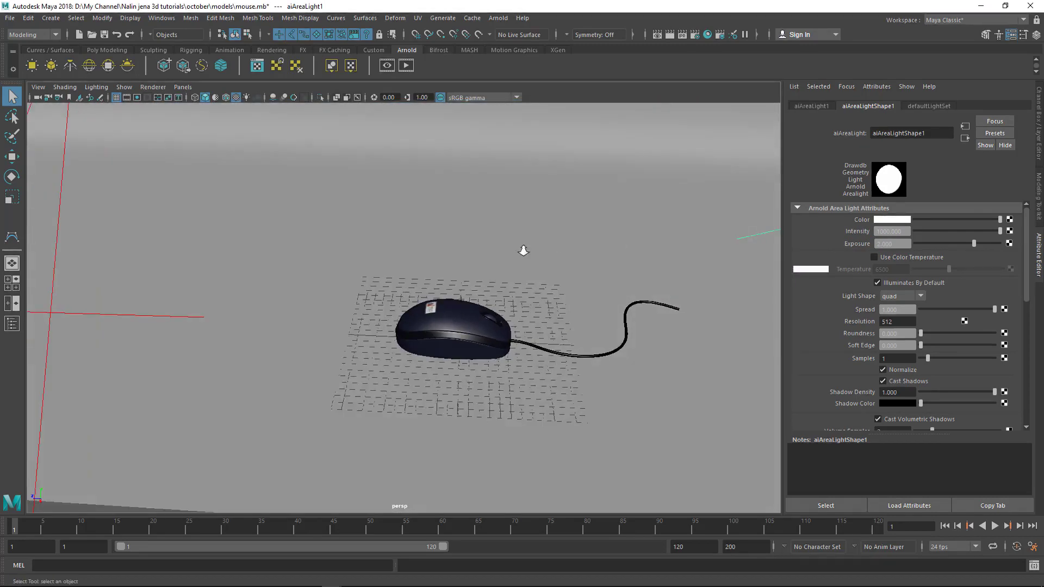
left_click(324, 294)
key("w")
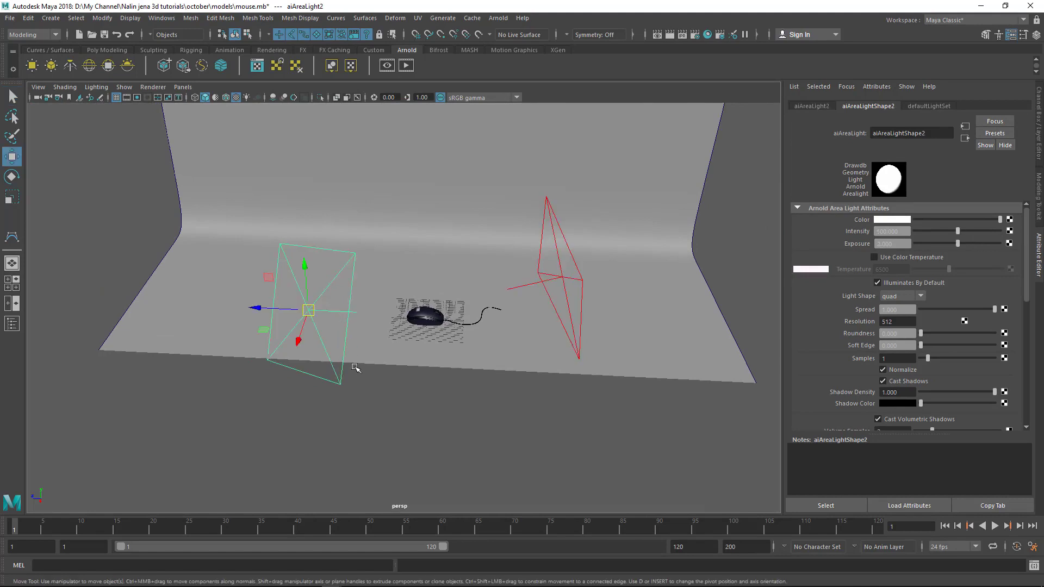
left_click_drag(326, 323, 407, 317, "alt")
key("ctrl+z")
Step: Rotate and move the new area light so that it stands near the backdrop, behind the mouse
key("e")
key("w")
key("e")
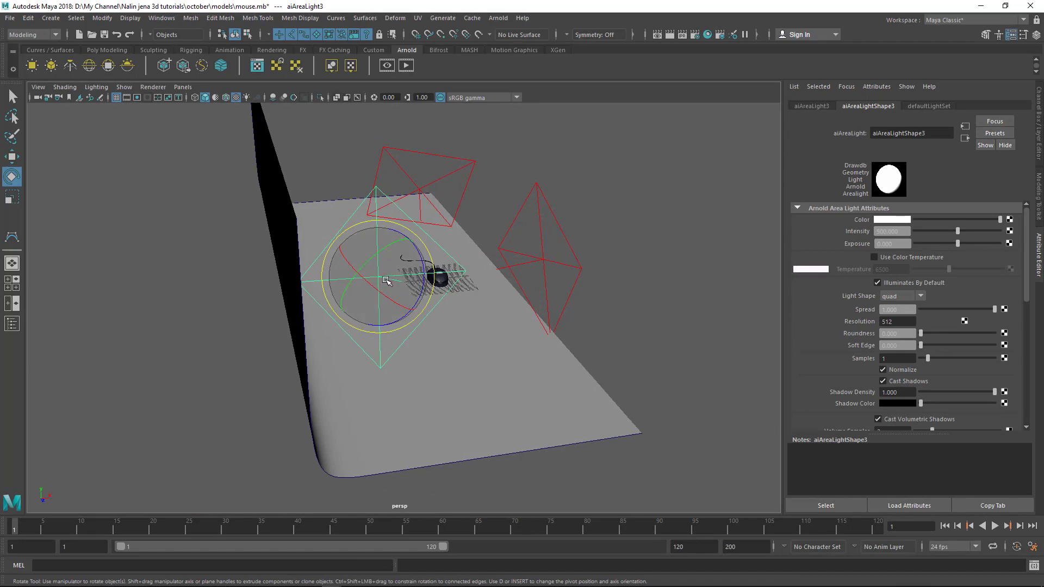
key("w")
left_click_drag(375, 277, 356, 292)
Step: Frame a slightly elevated close-up of the mouse and test-render it with the three area lights
left_click_drag(416, 304, 316, 321, "alt")
right_click_drag(376, 326, 447, 324, "alt")
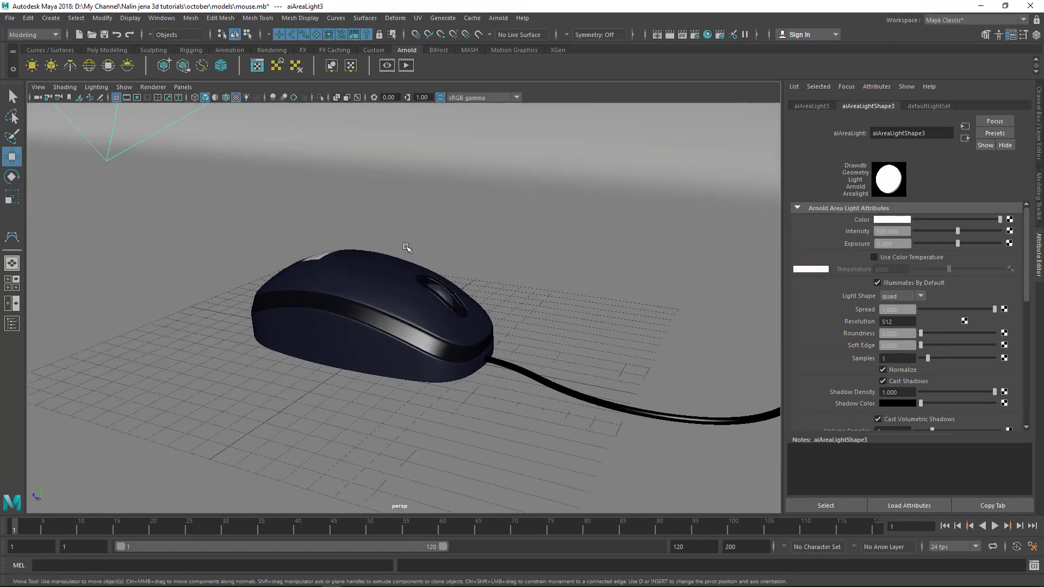
right_click_drag(550, 310, 486, 342, "alt")
middle_click_drag(419, 281, 451, 275, "alt")
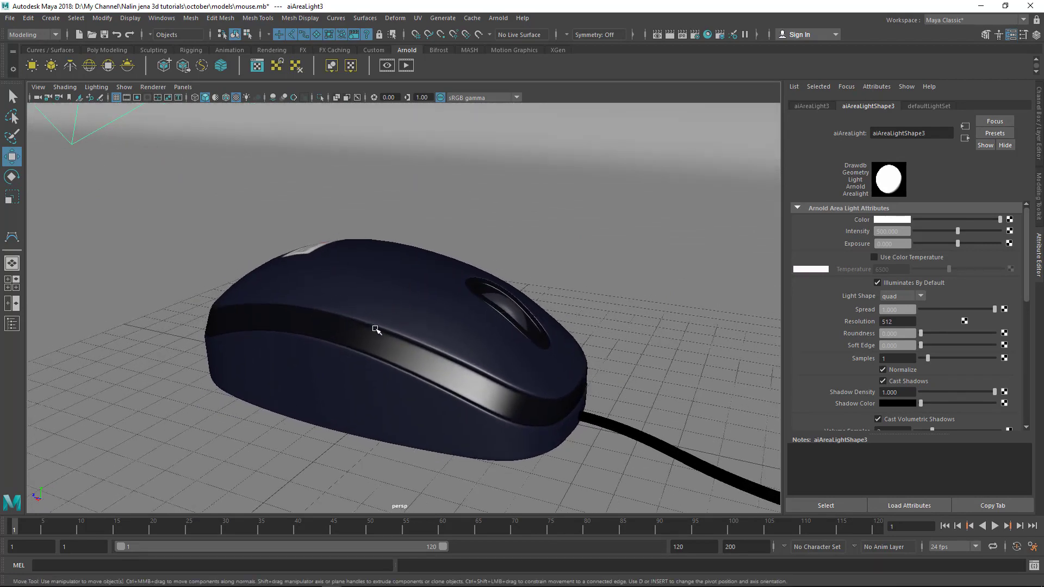
right_click_drag(537, 256, 356, 253, "alt")
middle_click_drag(482, 292, 468, 187, "alt")
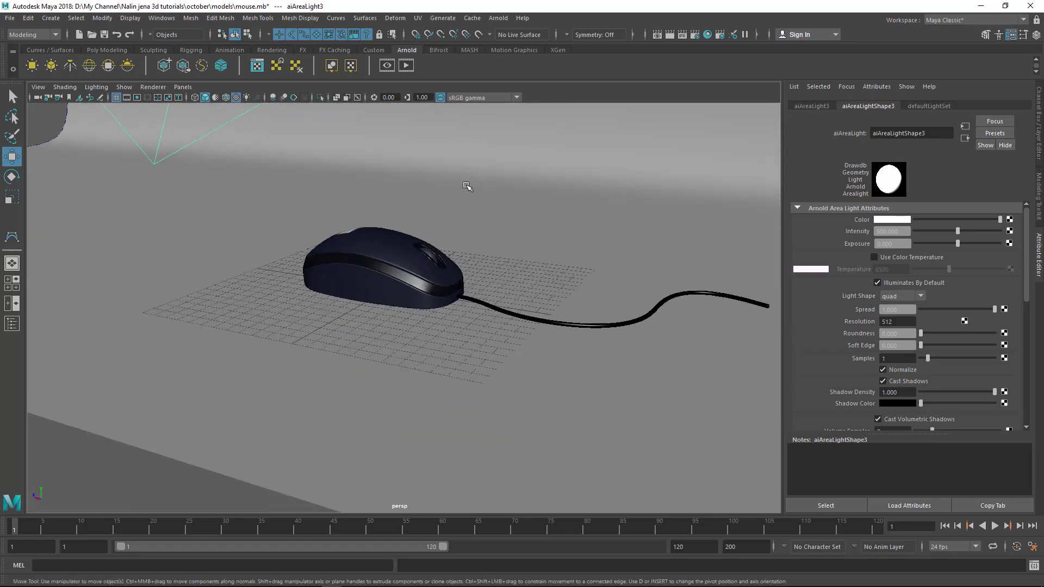
right_click_drag(468, 187, 509, 284, "alt")
middle_click_drag(509, 284, 512, 320, "alt")
left_click_drag(512, 320, 566, 251, "alt")
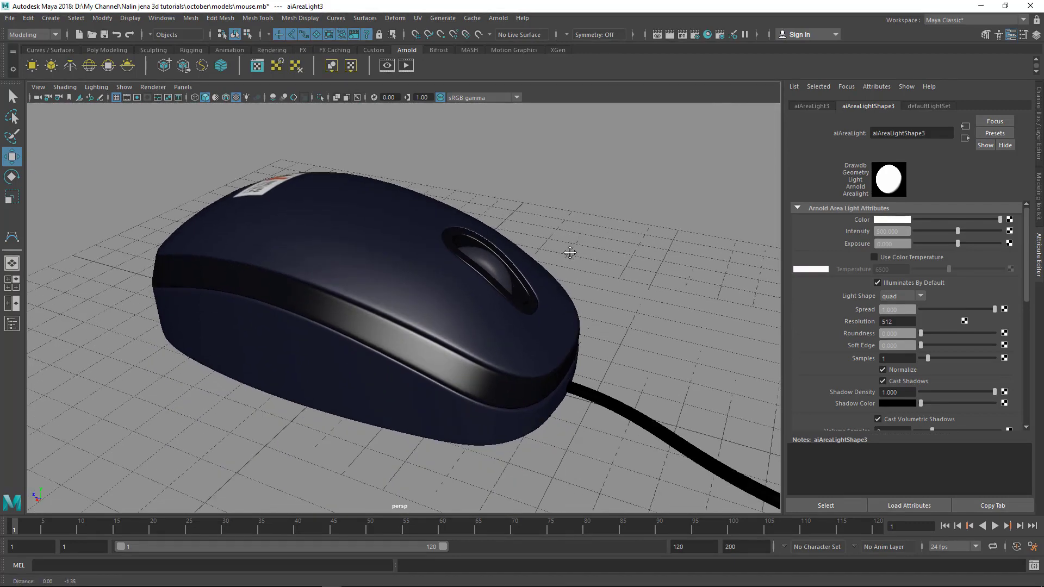
left_click(669, 35)
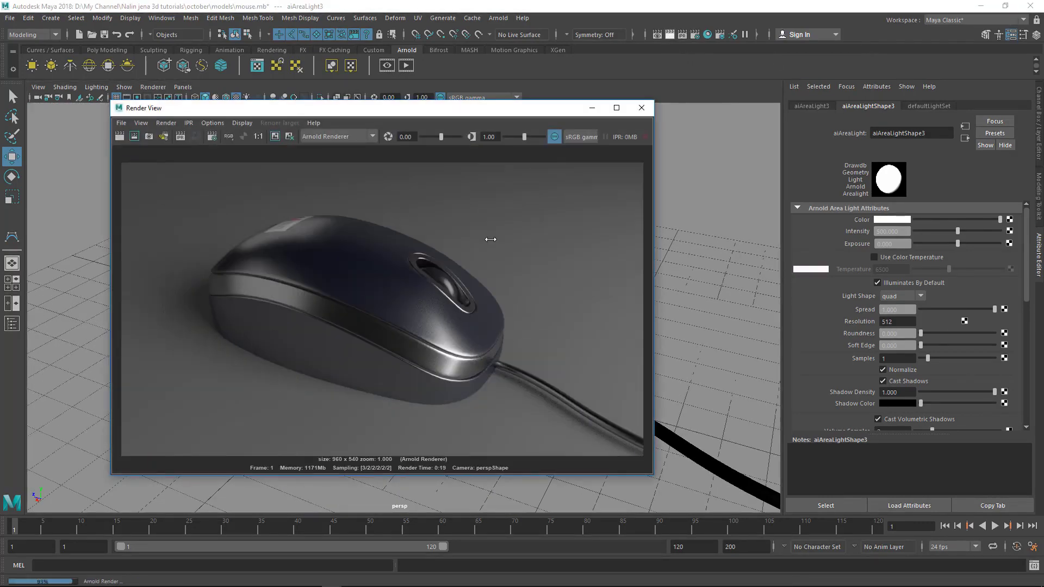
Step: On the scroll wheel's Blinn material, set specular roll off to about 0.071 and reflectivity to about 0.234, and darken the specular color
left_click_drag(463, 106, 265, 102)
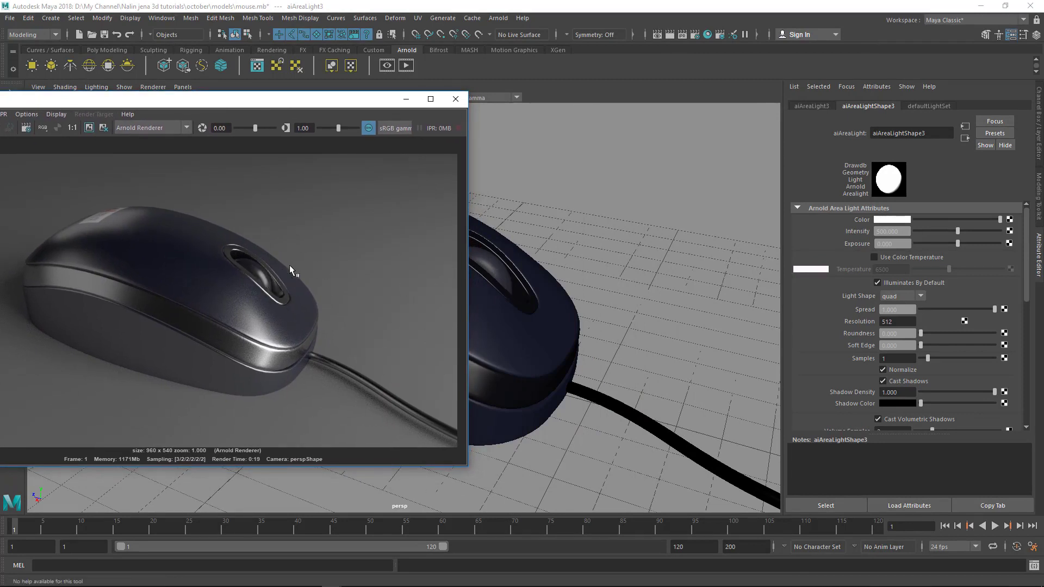
left_click(492, 273)
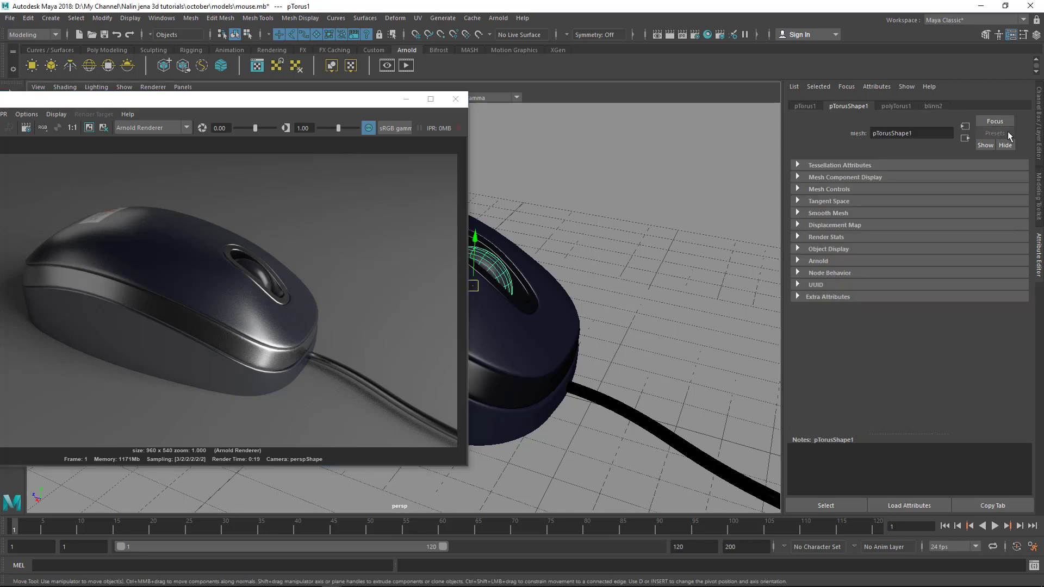
left_click(933, 106)
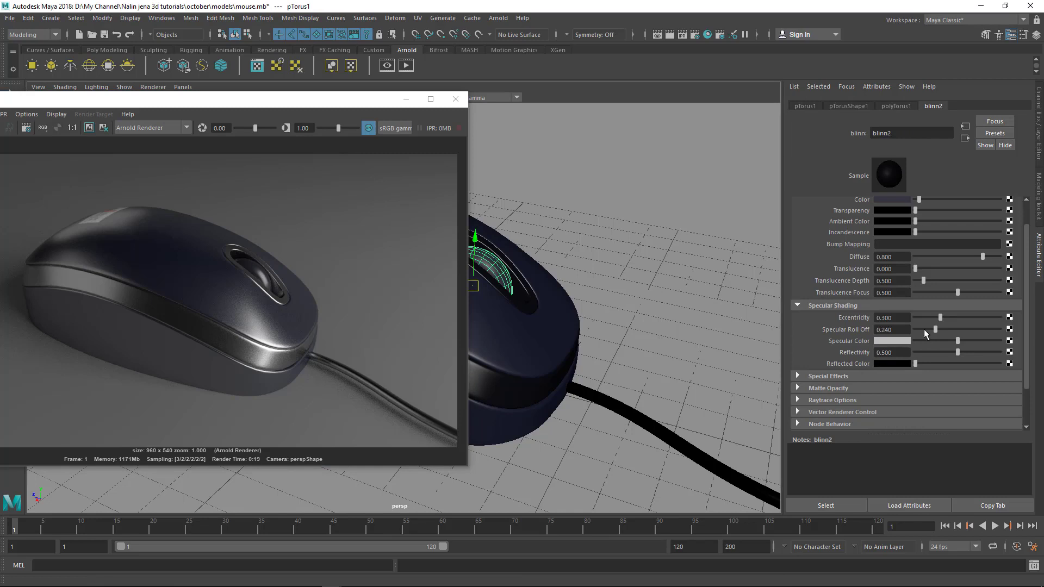
mouse_move(924, 329)
left_mouse_down()
mouse_move(938, 340)
mouse_move(930, 342)
left_mouse_up()
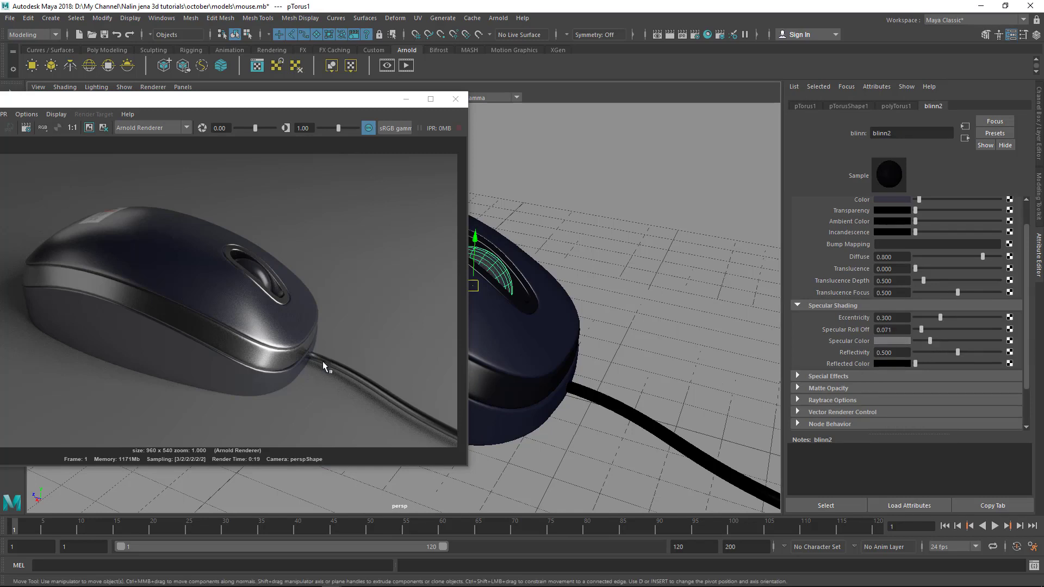
left_click_drag(942, 351, 935, 352)
Step: Re-render only a region around the scroll wheel, then close the render window
left_click(230, 103)
left_click_drag(230, 103, 369, 87)
left_click_drag(351, 221, 443, 290)
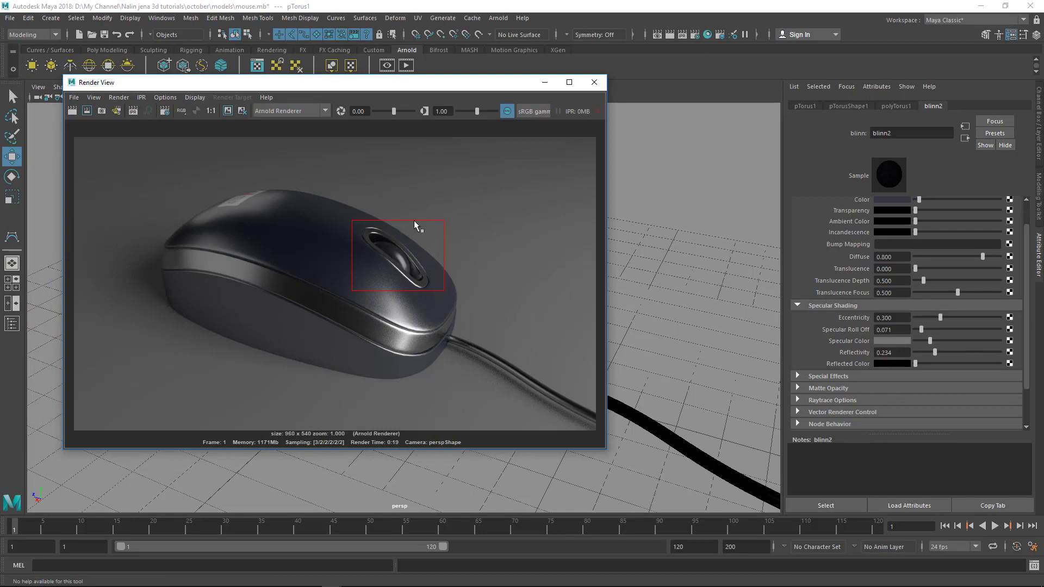
left_click(87, 111)
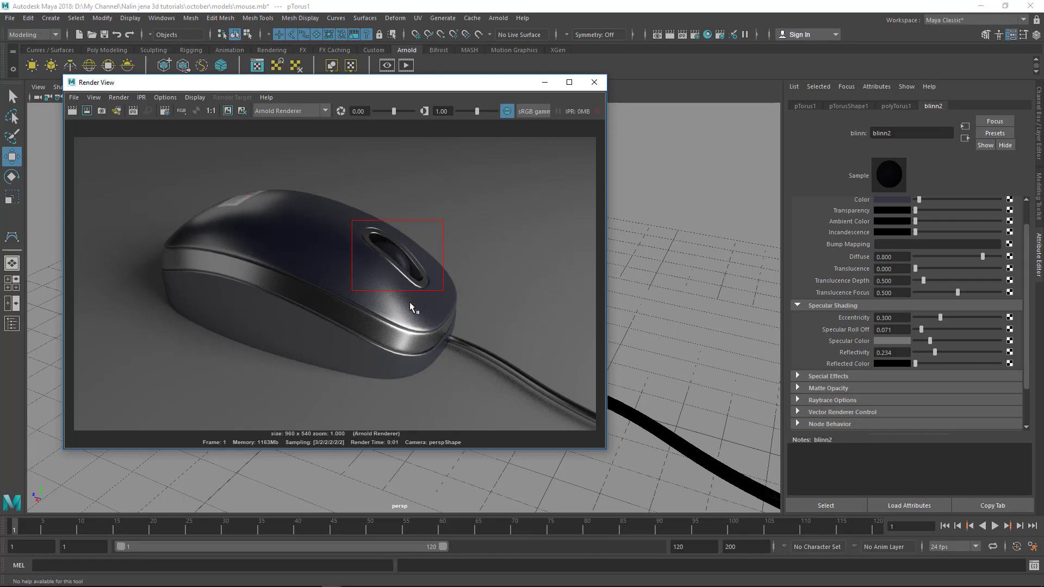
left_click_drag(358, 84, 416, 61)
left_click(655, 54)
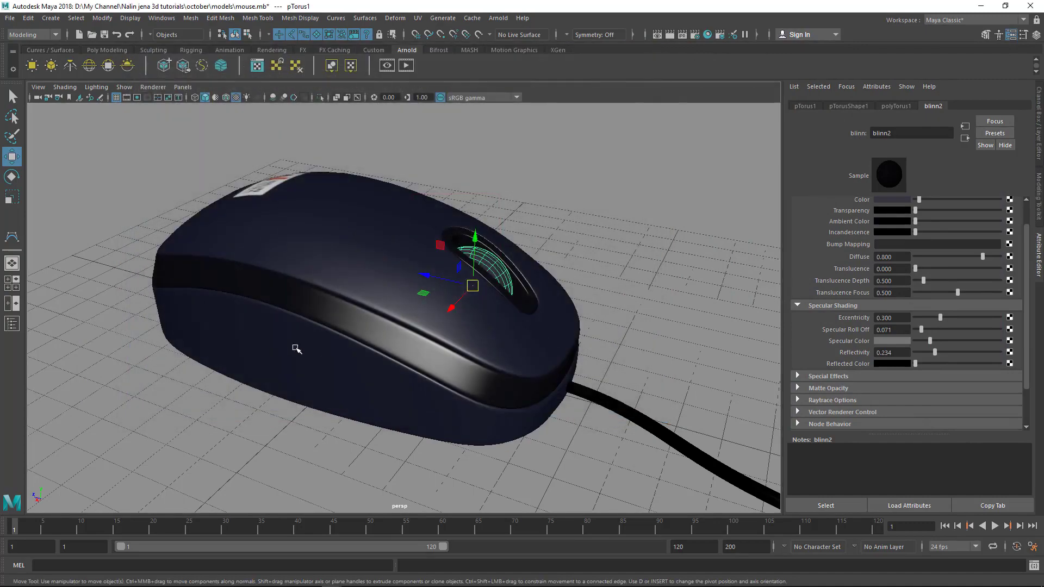
Step: Orbit to a view of the mouse's logo side, start an Arnold test render and stop it partway
left_click_drag(295, 347, 351, 368, "alt")
middle_click_drag(352, 368, 271, 231, "alt")
scroll(321, 298, "up", 4)
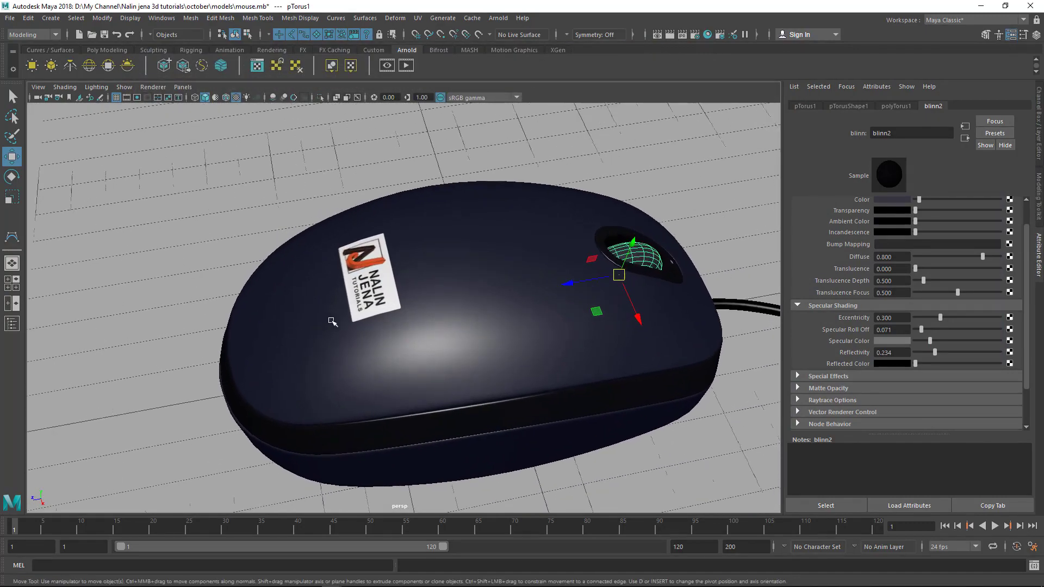
left_click_drag(245, 321, 264, 311, "alt")
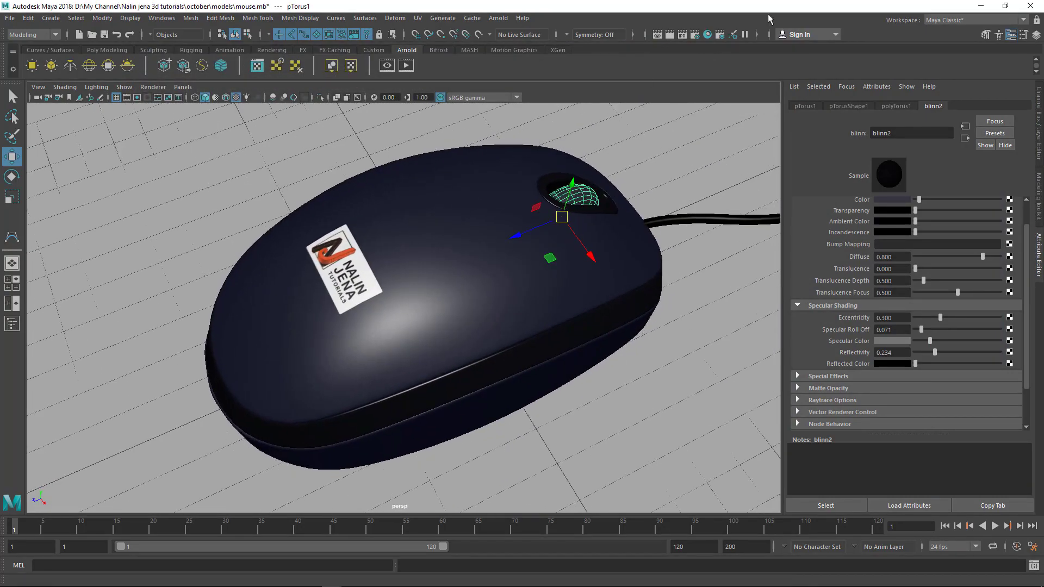
left_click(674, 34)
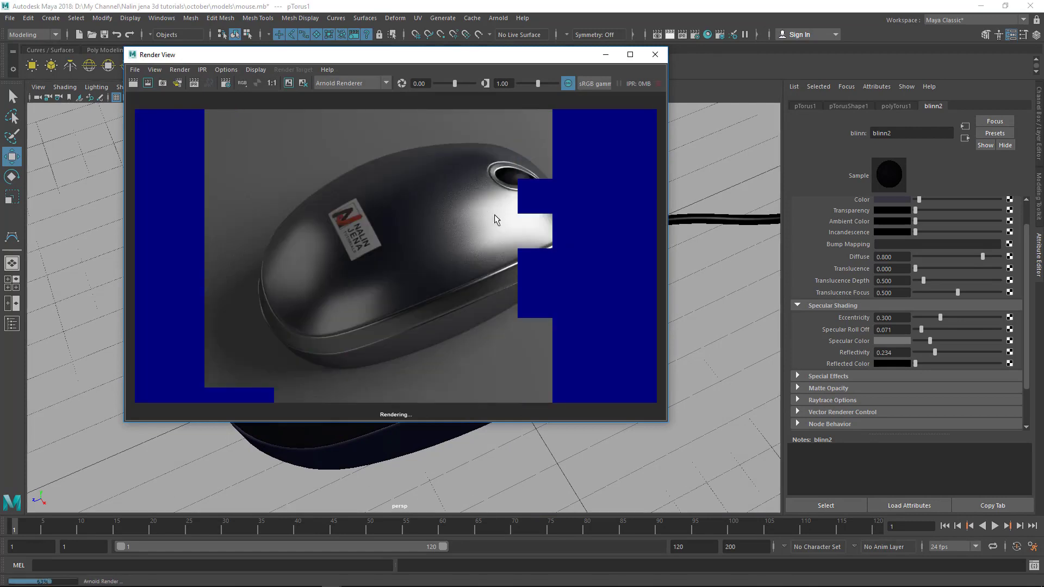
key("Escape")
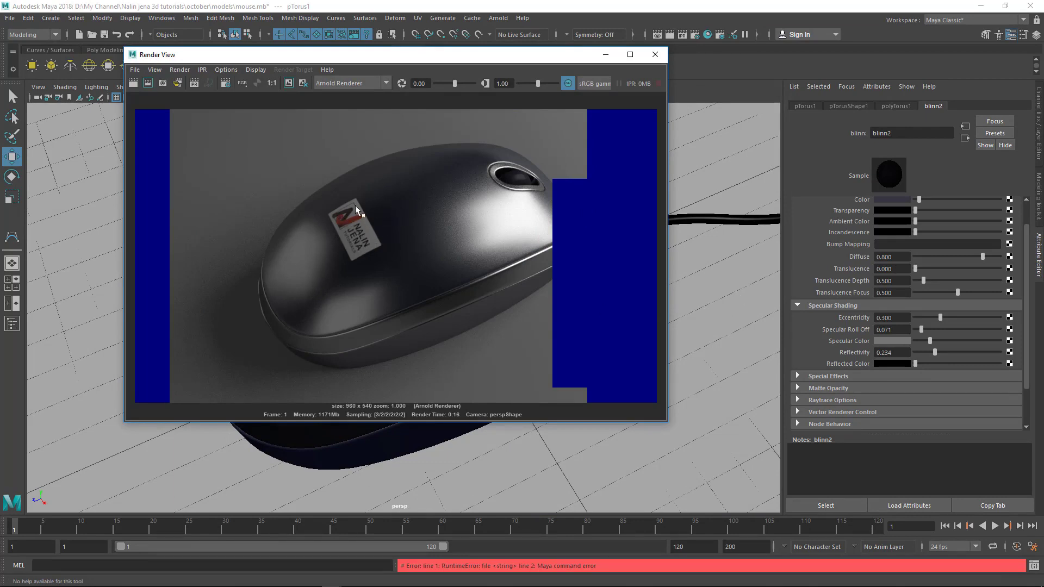
Step: Select the mouse body and set its Blinn material's diffuse to 1
scroll(911, 318, "up", 2)
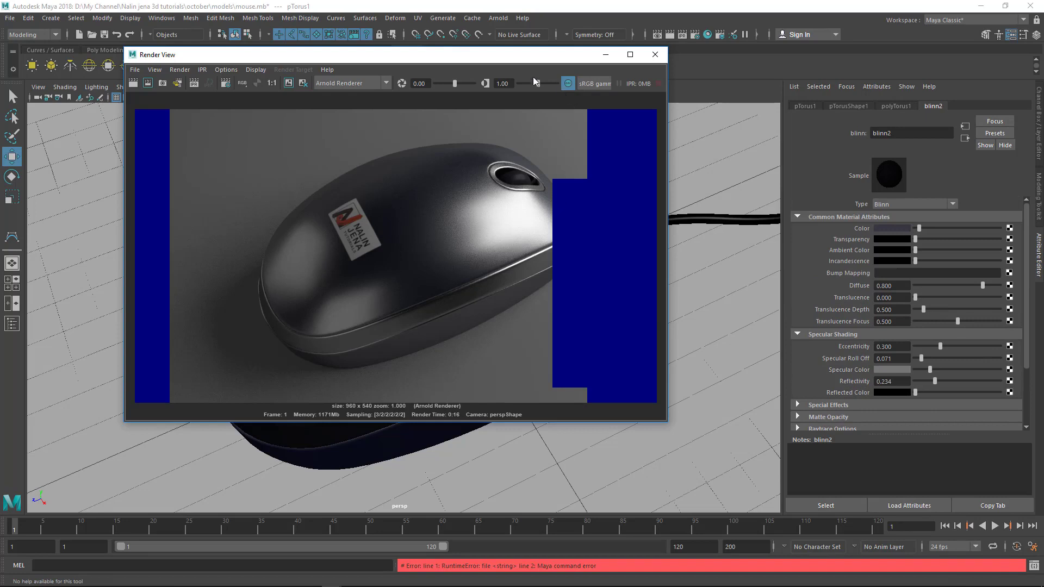
left_click_drag(530, 54, 741, 75)
left_click(323, 290)
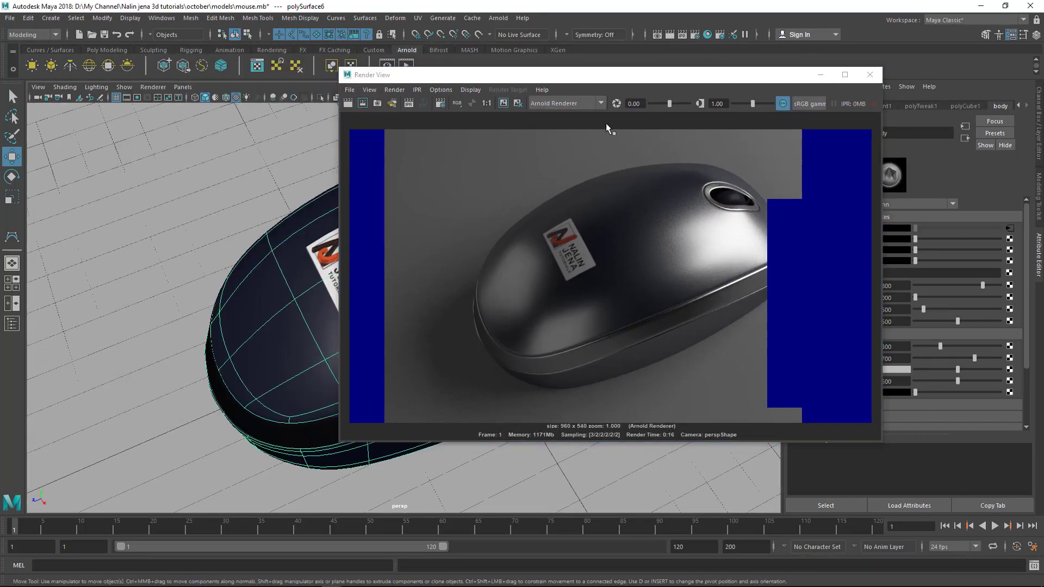
left_click_drag(656, 81, 473, 71)
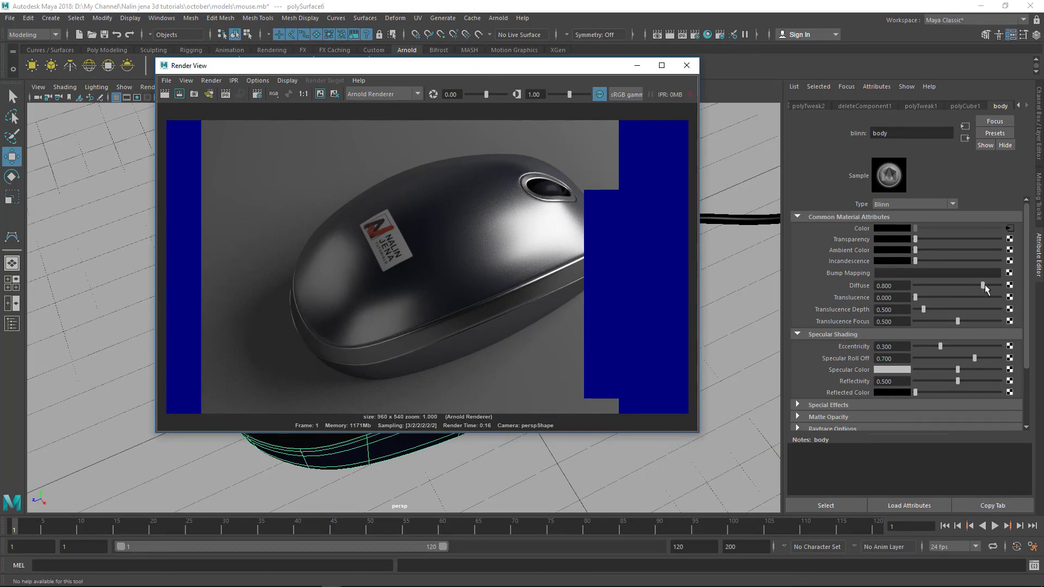
left_click_drag(984, 285, 1042, 288)
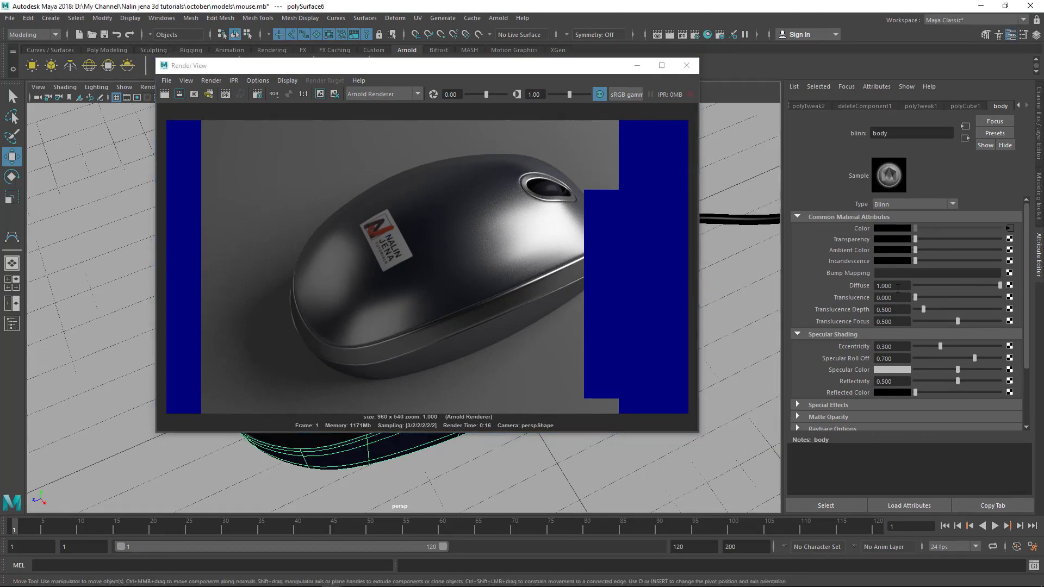
left_click_drag(991, 284, 946, 288)
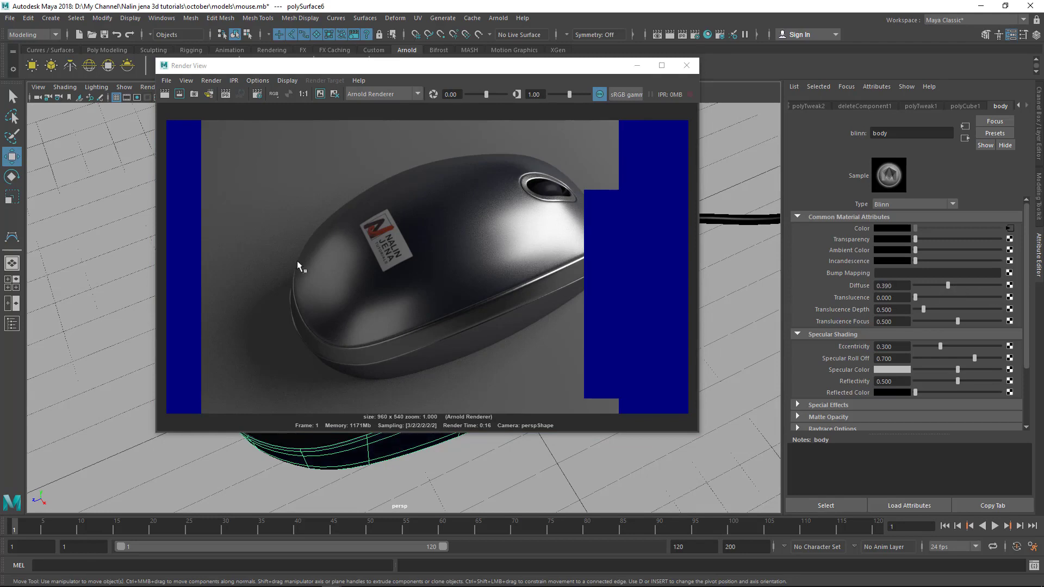
mouse_move(966, 286)
left_mouse_down()
mouse_move(1001, 286)
mouse_move(986, 286)
left_mouse_up()
double_click(898, 287)
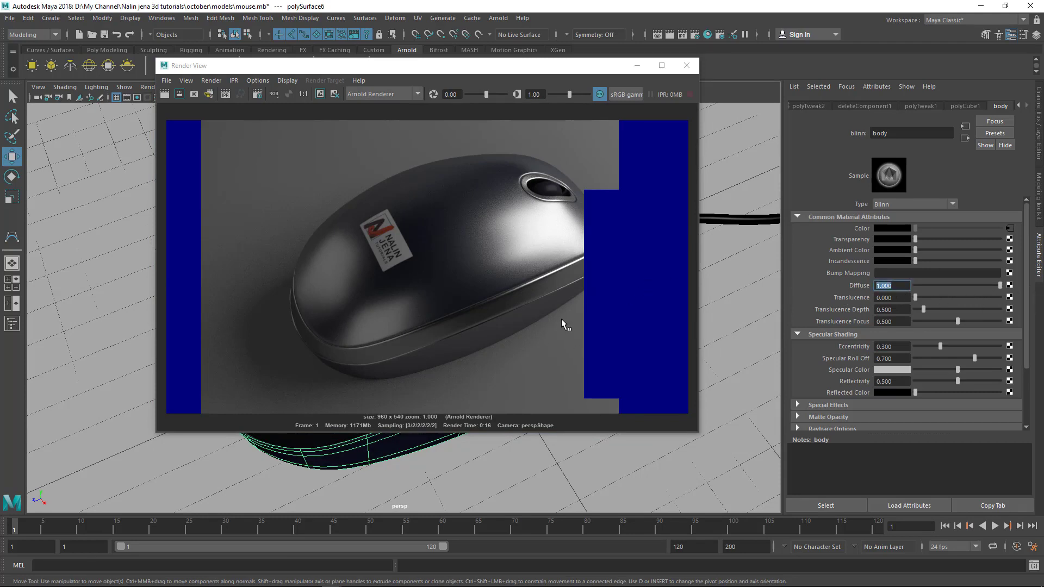
Step: Re-render only a region around the logo on the mouse body and zoom in to inspect the logo's shading
left_click_drag(328, 201, 432, 277)
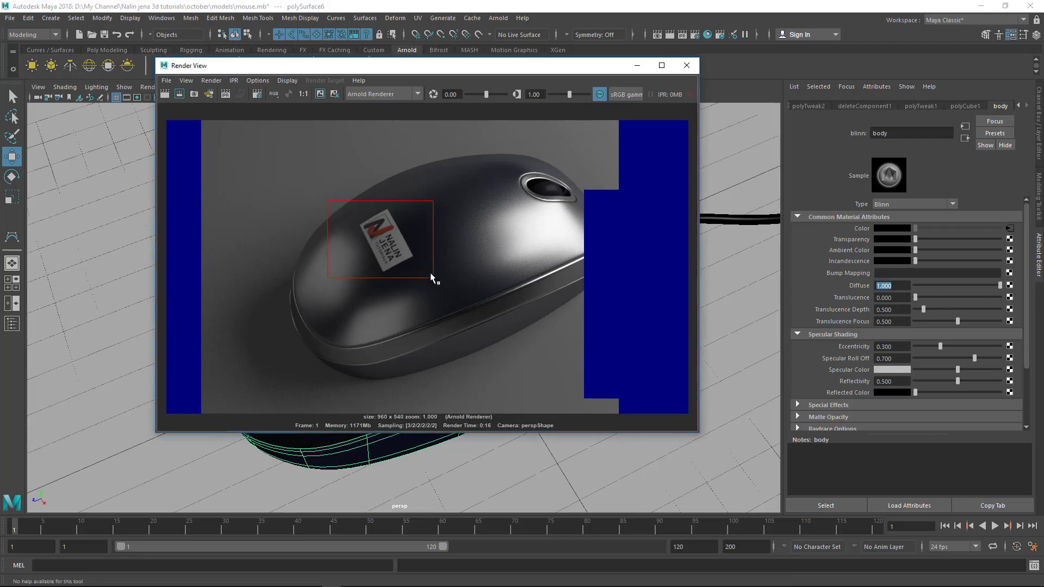
left_click_drag(350, 184, 417, 244)
left_click(180, 93)
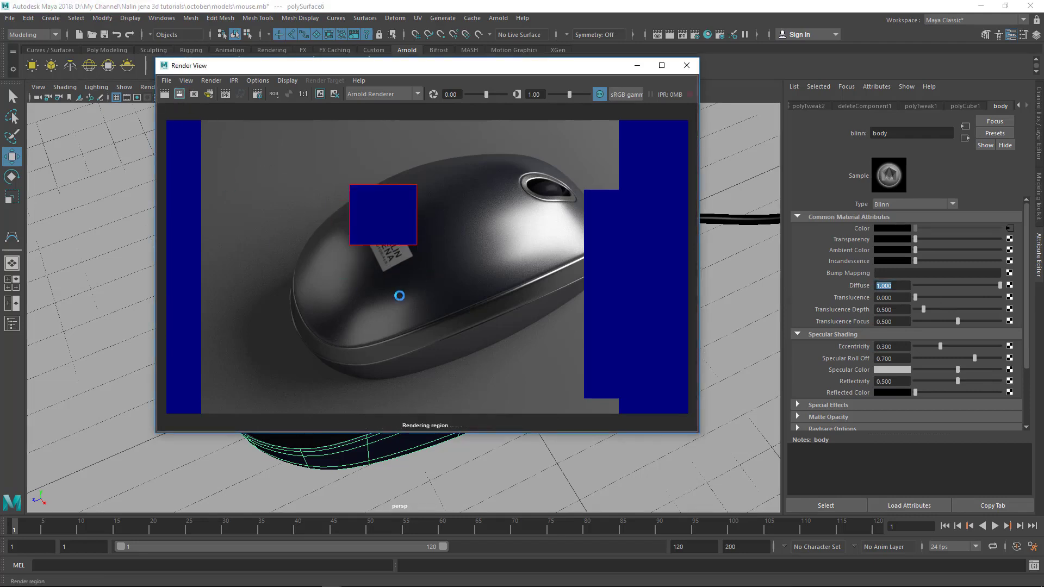
left_click(286, 279)
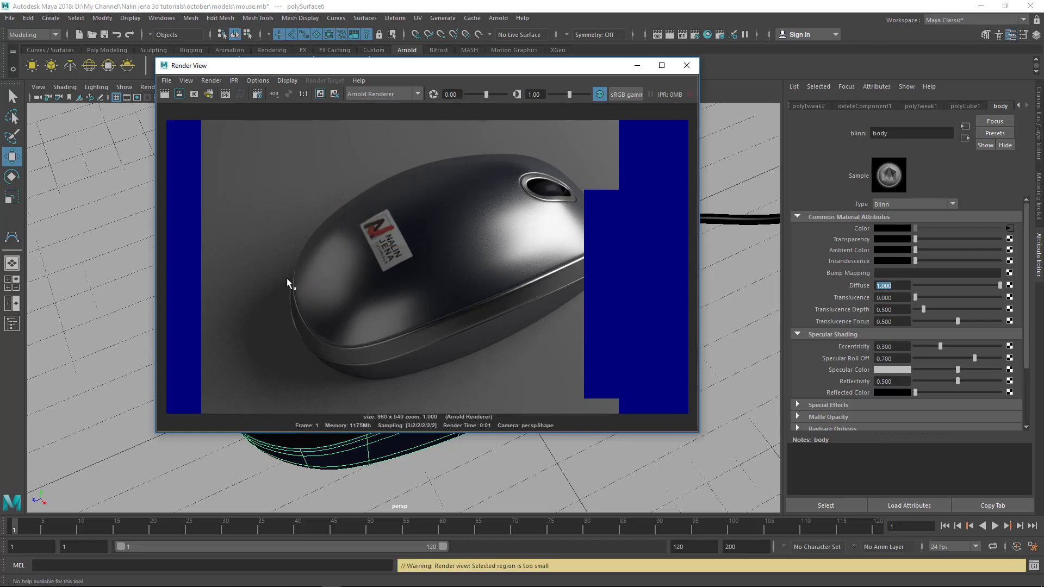
scroll(376, 242, "up", 4)
scroll(402, 262, "up", 4)
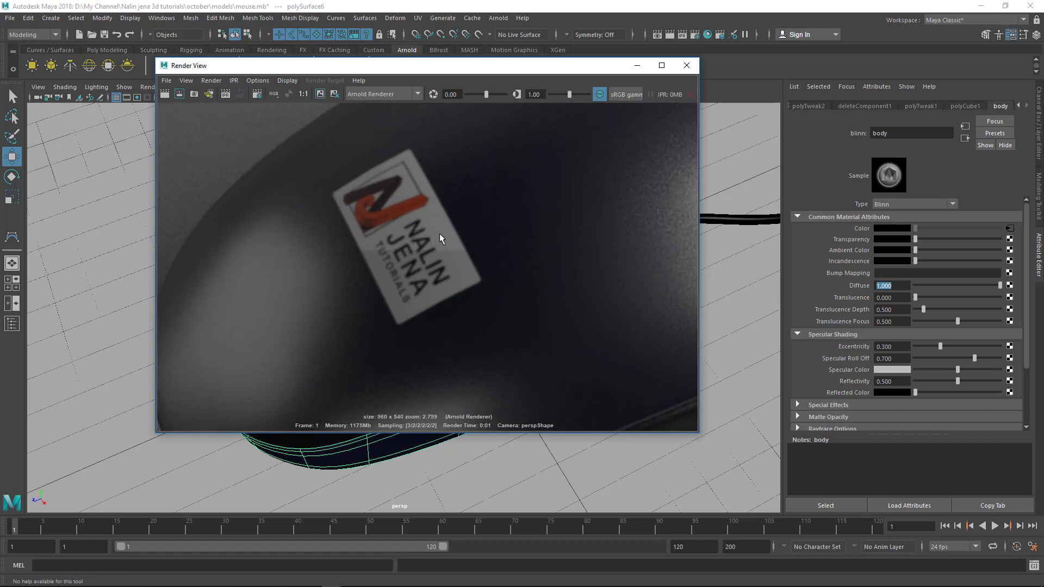
Step: Re-render a larger region covering the whole logo and the surrounding body surface, then close the render window
scroll(445, 253, "down", 10)
left_click_drag(374, 212, 461, 304)
left_click(179, 95)
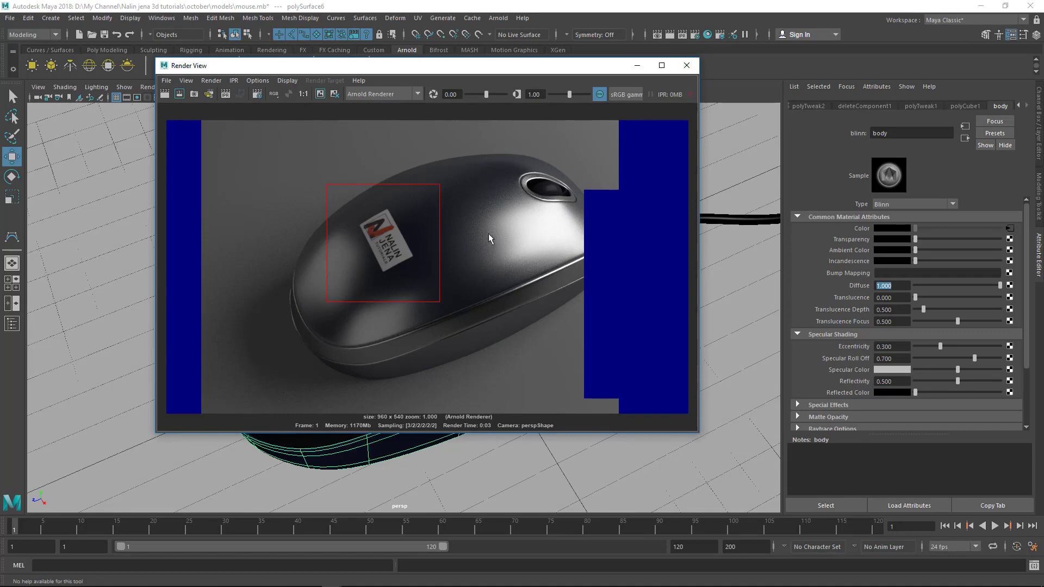
left_click(686, 65)
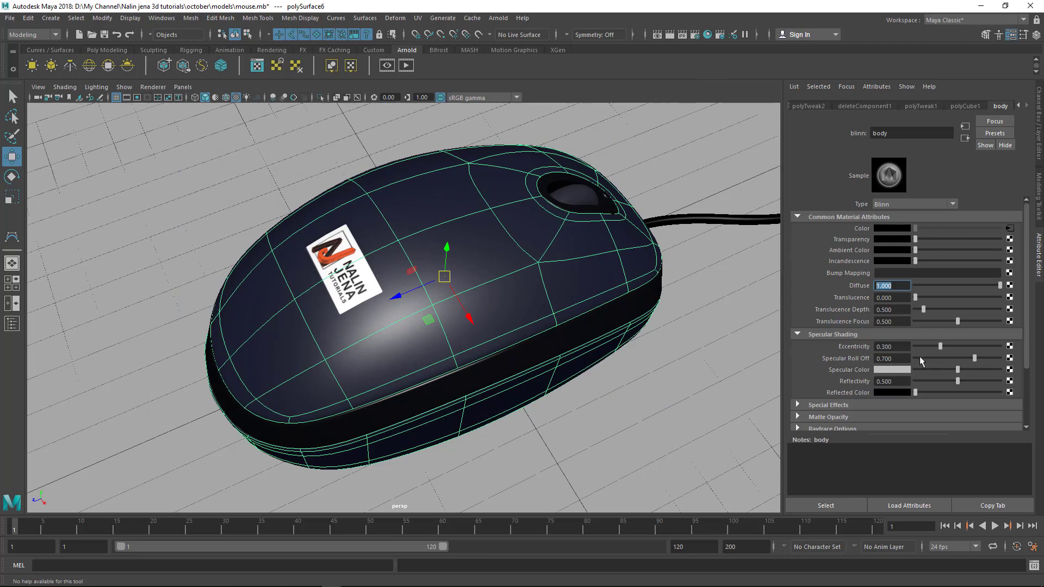
Step: Reduce the specular roll off of the mouse body's Blinn material to about 0.468
left_click_drag(957, 356, 954, 360)
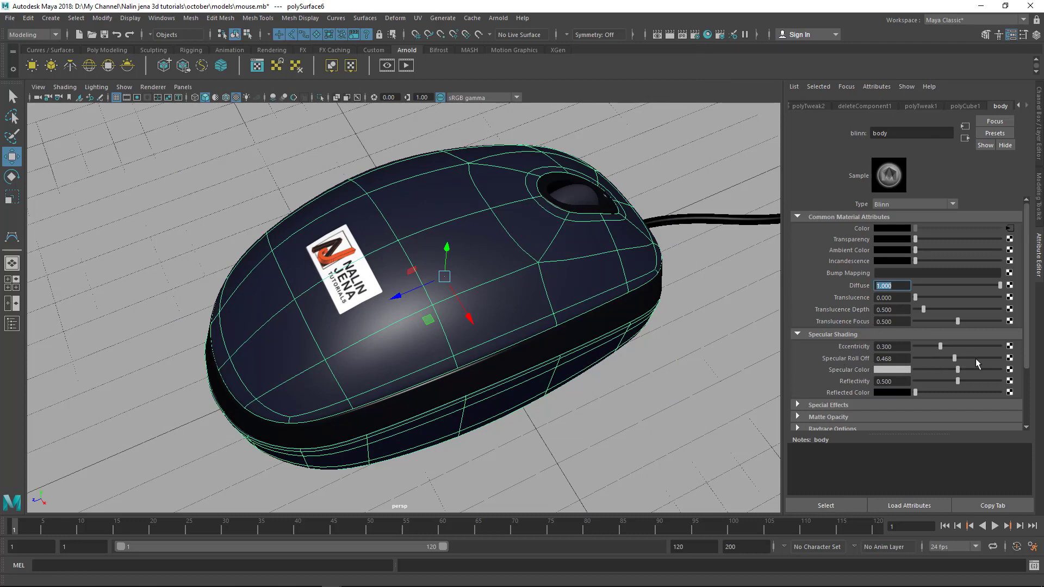
left_click_drag(448, 143, 504, 9, "alt")
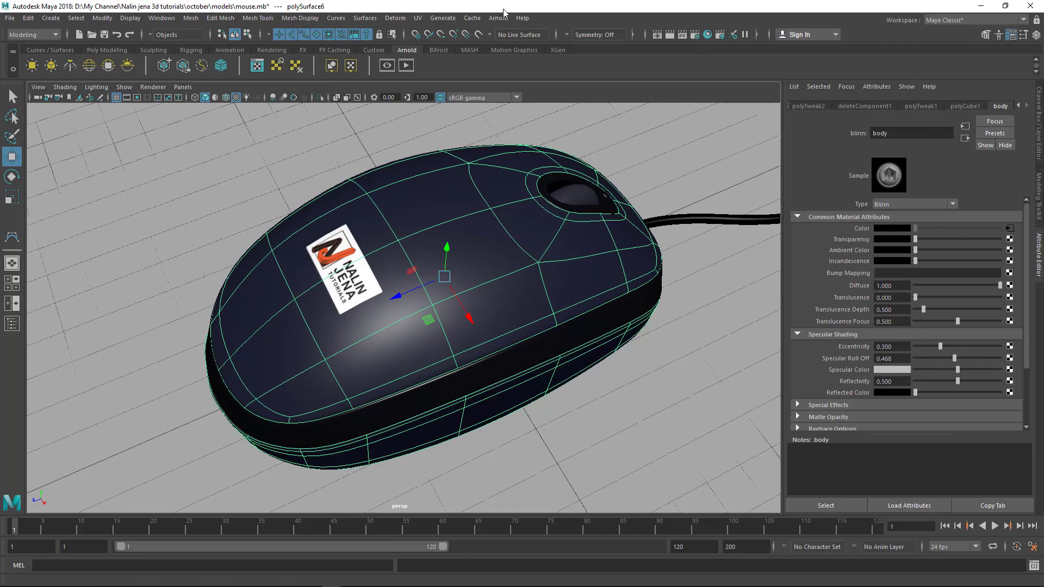
key("q")
Step: Turn on the 960 x 540 resolution gate in the perspective view
right_click_drag(504, 10, 311, 359, "alt")
middle_click_drag(311, 360, 273, 372, "alt")
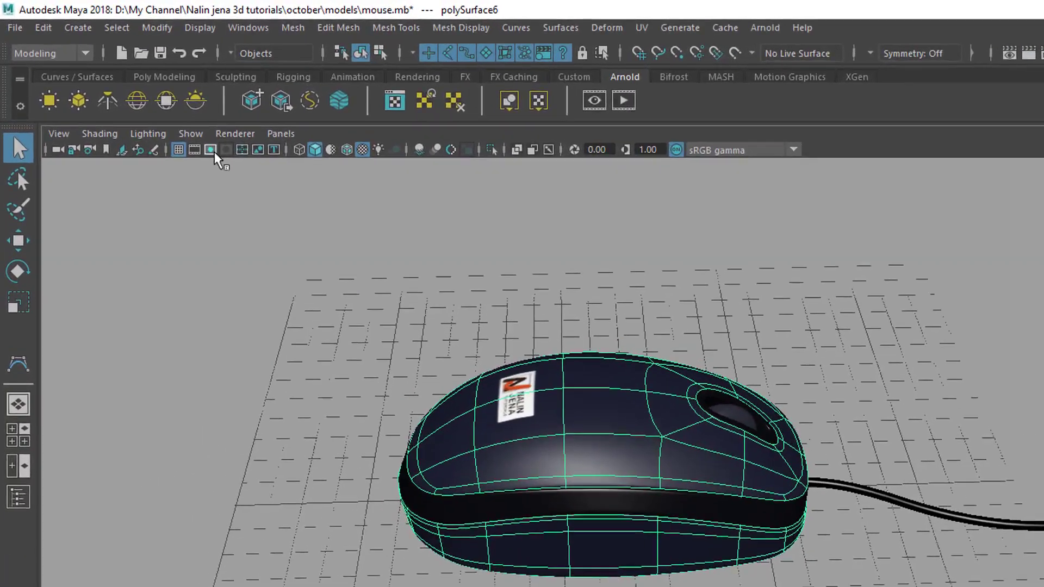
left_click(224, 158)
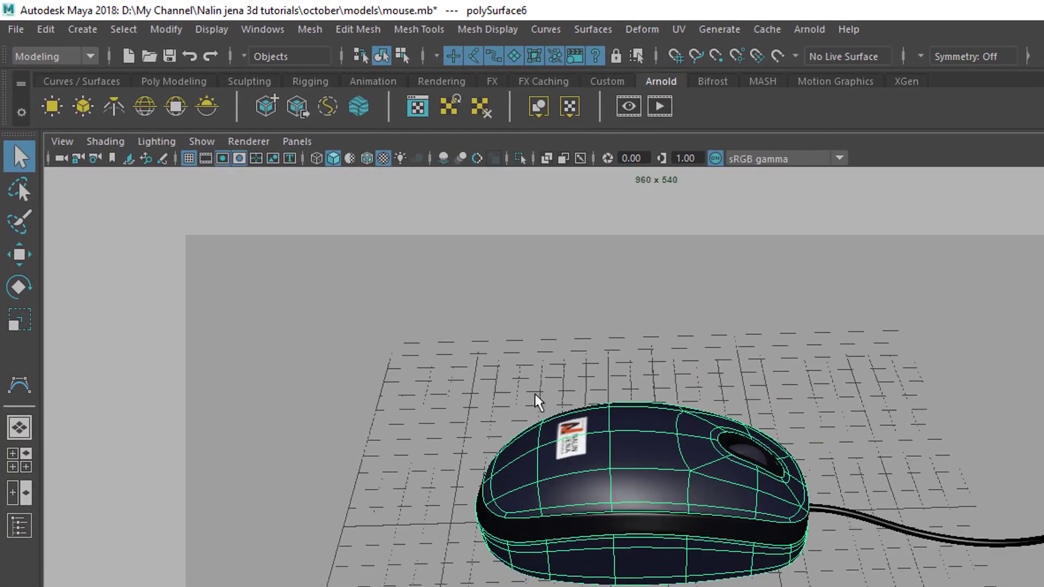
Step: Frame the mouse inside the resolution gate from above its logo side, run an Arnold test render and close the render window
right_click_drag(533, 393, 535, 438, "alt")
middle_click_drag(535, 438, 547, 444, "alt")
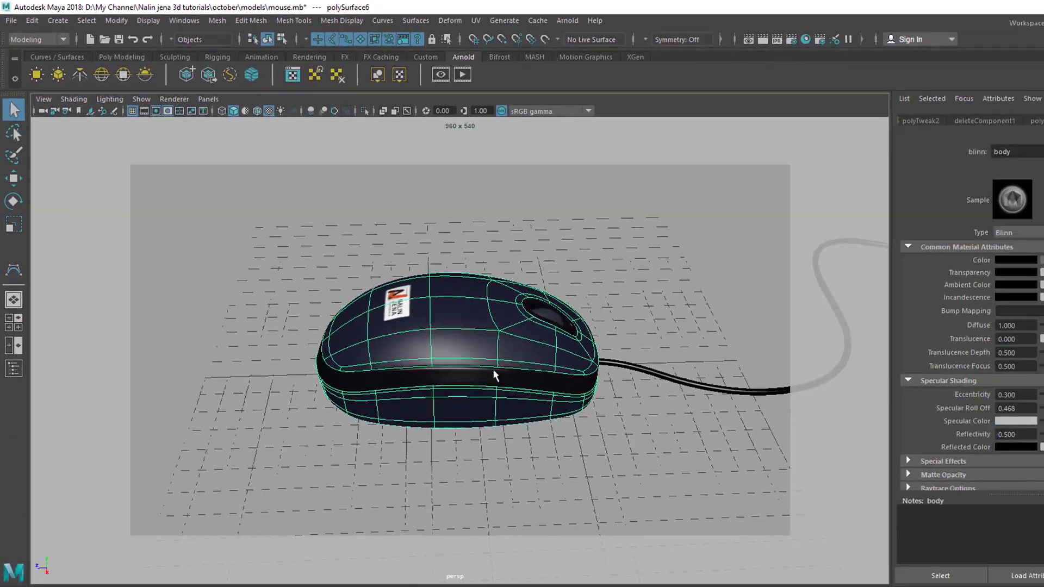
middle_click_drag(707, 537, 723, 544, "alt")
right_click_drag(385, 366, 430, 441, "alt")
right_click_drag(264, 271, 280, 274, "alt")
middle_click_drag(333, 254, 370, 262, "alt")
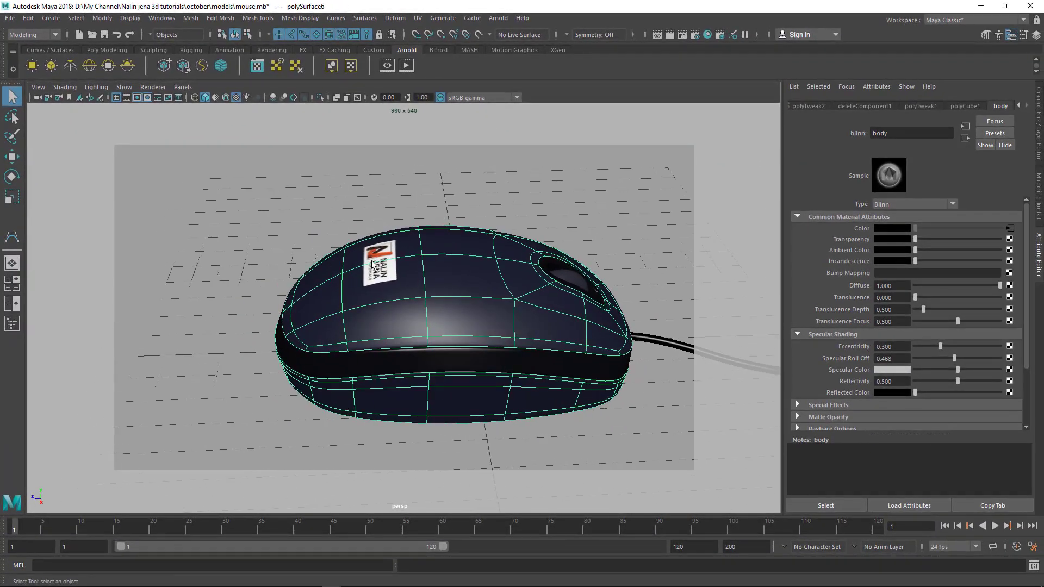
left_click_drag(370, 260, 422, 296, "alt")
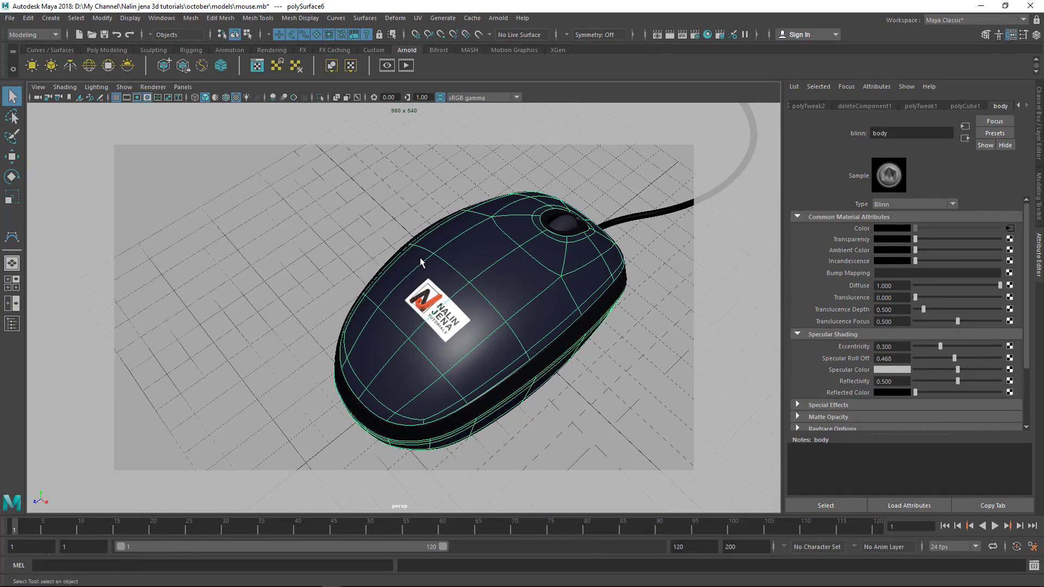
right_click_drag(485, 237, 476, 247, "alt")
middle_click_drag(475, 247, 493, 250, "alt")
right_click_drag(497, 250, 493, 249, "alt")
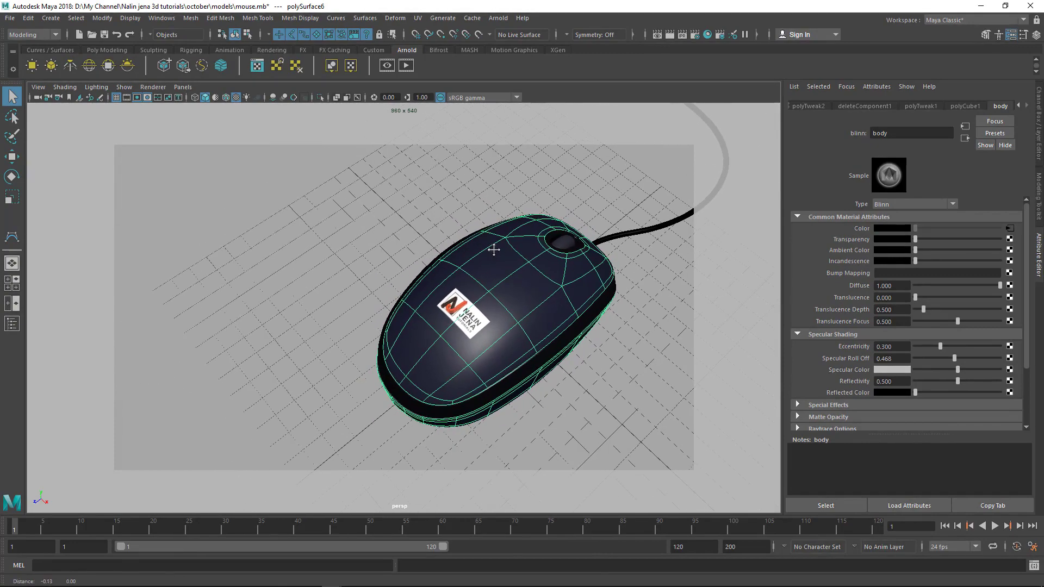
middle_click_drag(433, 257, 441, 258, "alt")
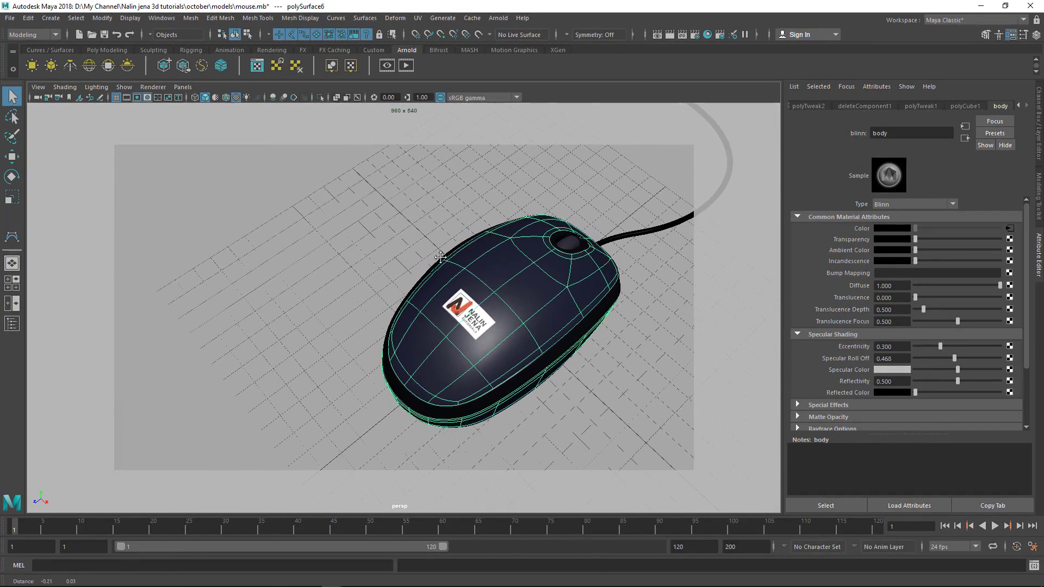
right_click_drag(440, 256, 469, 284, "alt")
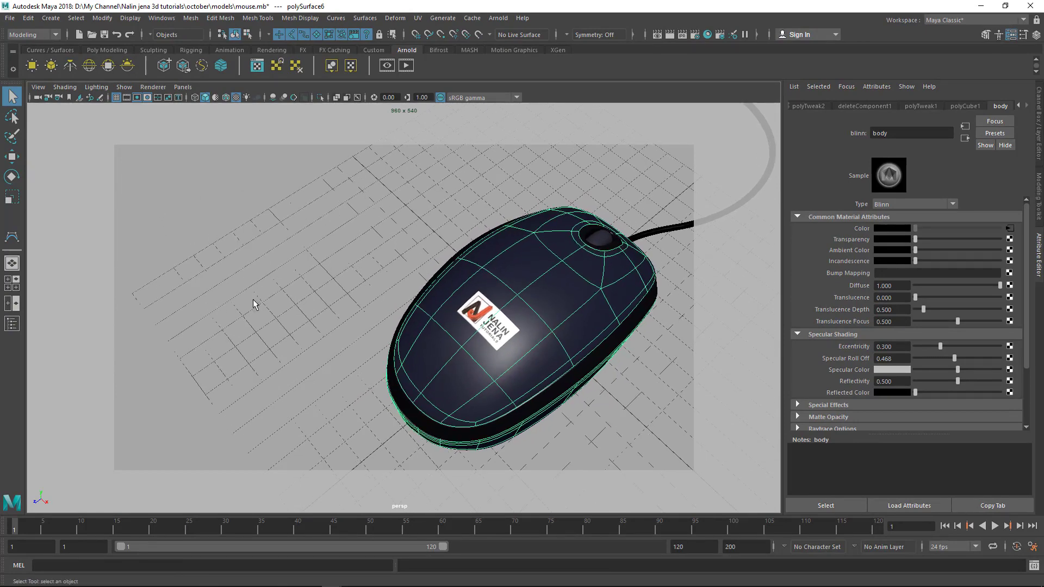
middle_click_drag(399, 314, 399, 313, "alt")
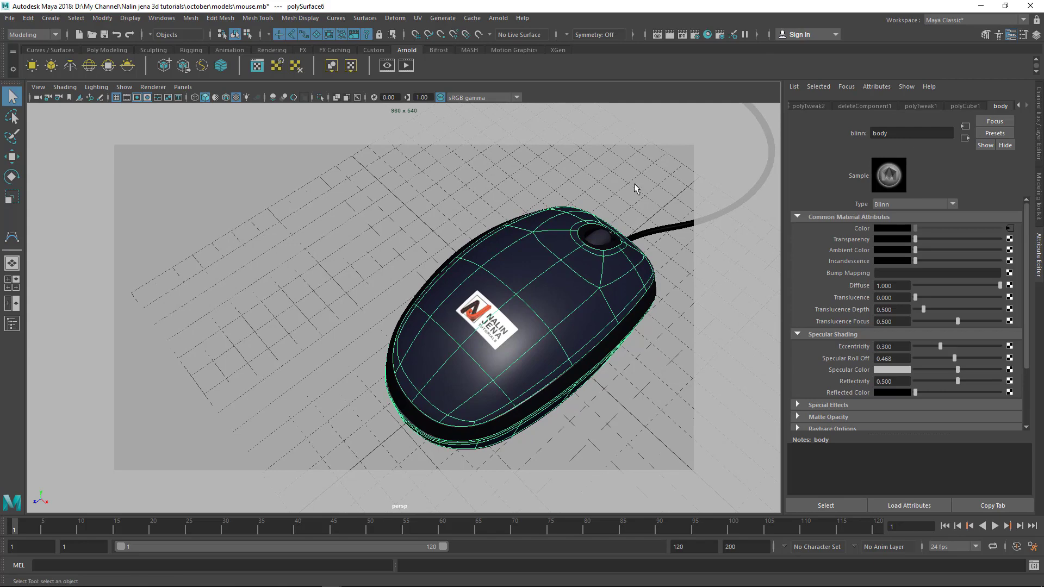
left_click(670, 34)
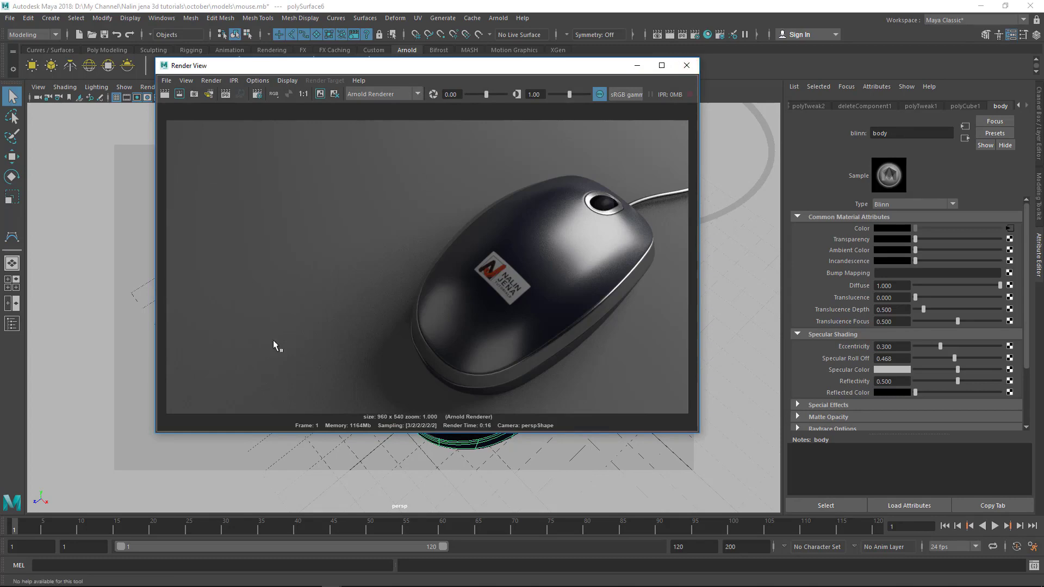
left_click(686, 65)
Step: Select the area light to the left of the mouse and set its intensity to 1000
scroll(327, 294, "down", 10)
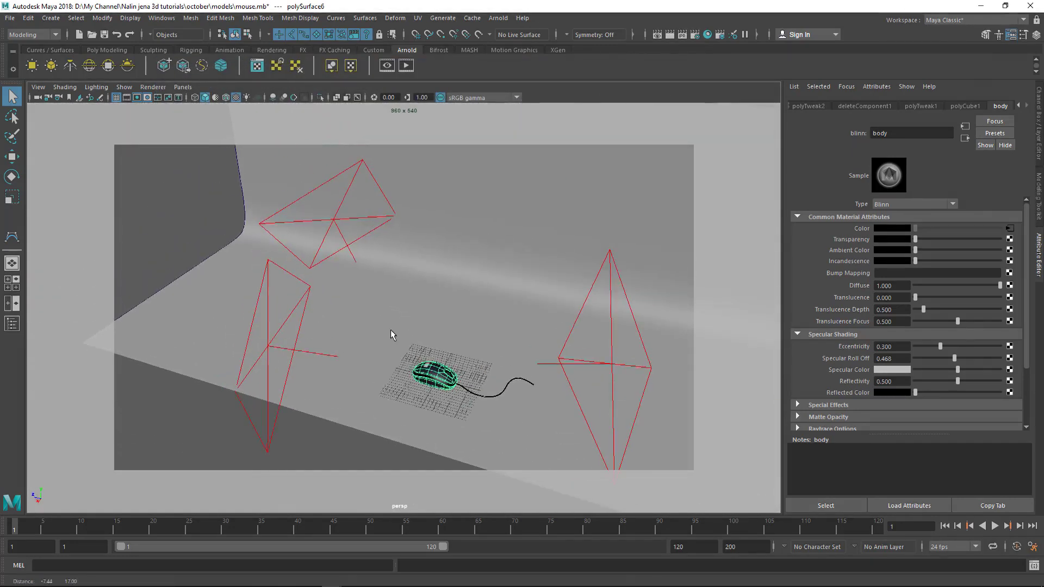
left_click_drag(390, 330, 266, 311, "alt")
left_click(285, 288)
left_click_drag(324, 327, 501, 329, "alt")
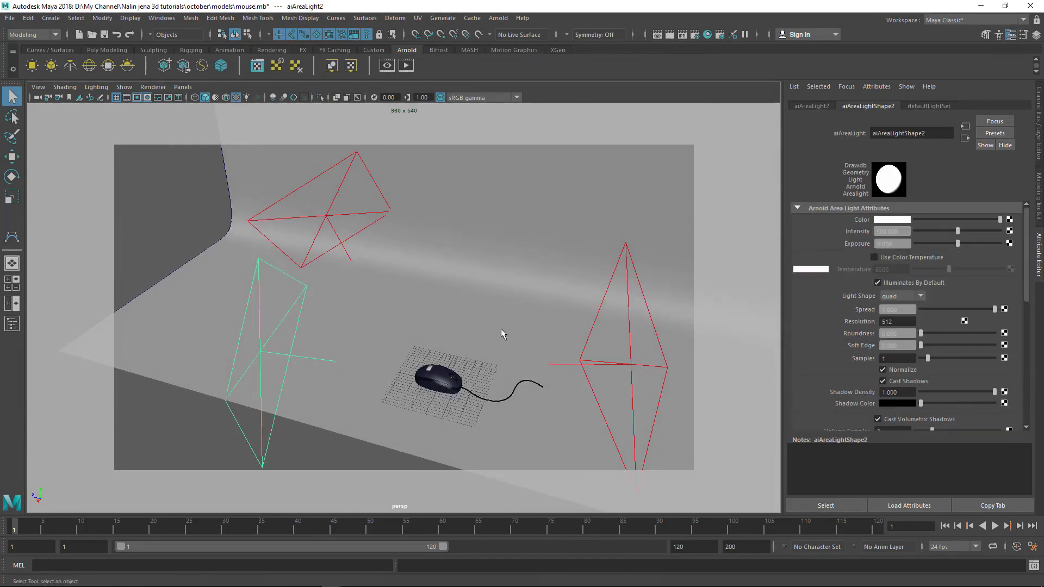
left_click(891, 231)
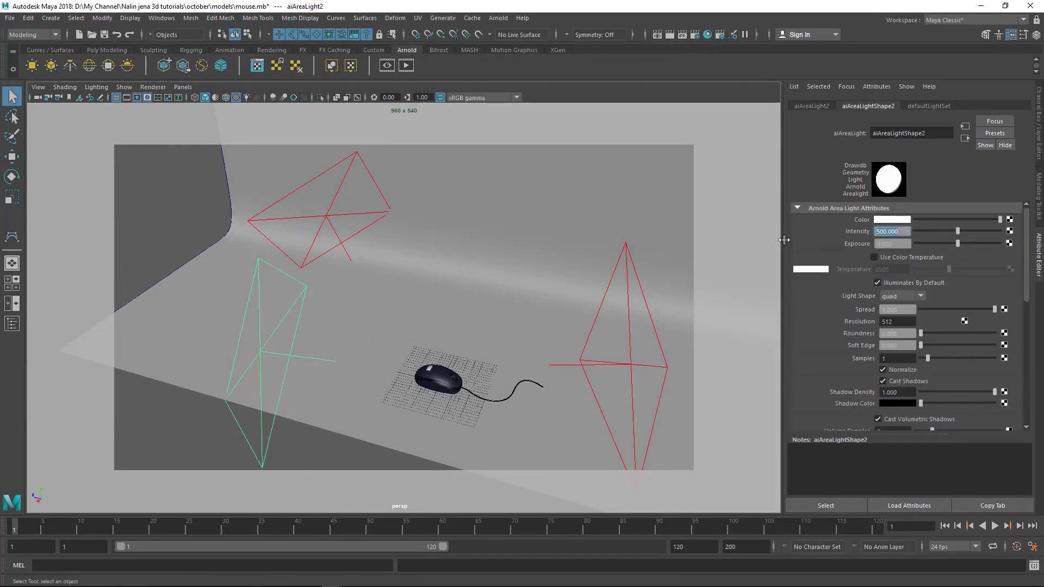
type("700")
key("Return")
Step: Reopen the last Arnold render, examine the backdrop beside the mouse up close for grain, and close the render window
scroll(310, 271, "up", 2)
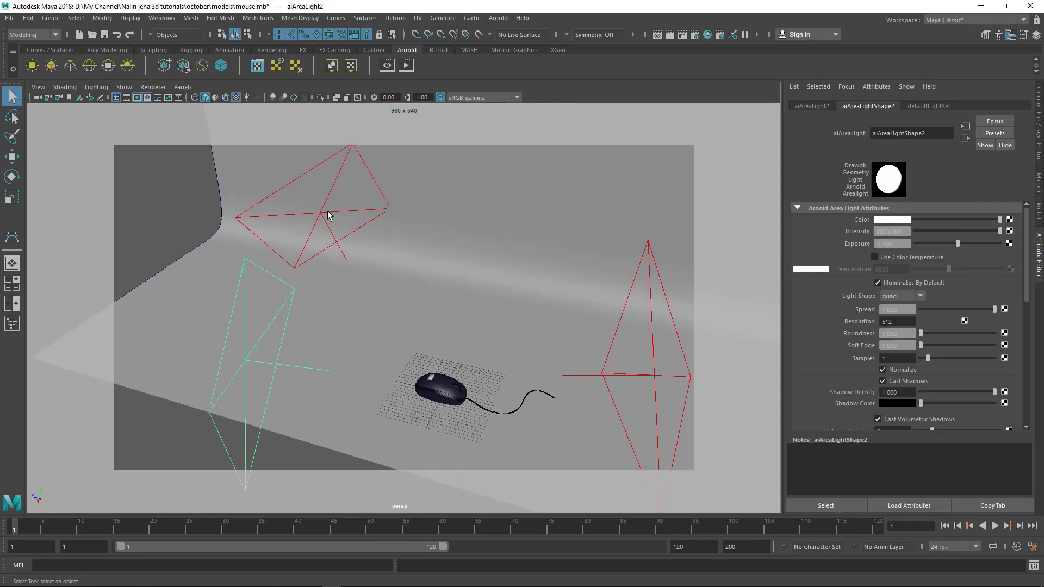
scroll(400, 340, "up", 2)
left_click_drag(399, 333, 435, 351, "alt")
scroll(435, 351, "up", 2)
middle_click_drag(435, 350, 459, 322, "alt")
scroll(435, 344, "up", 2)
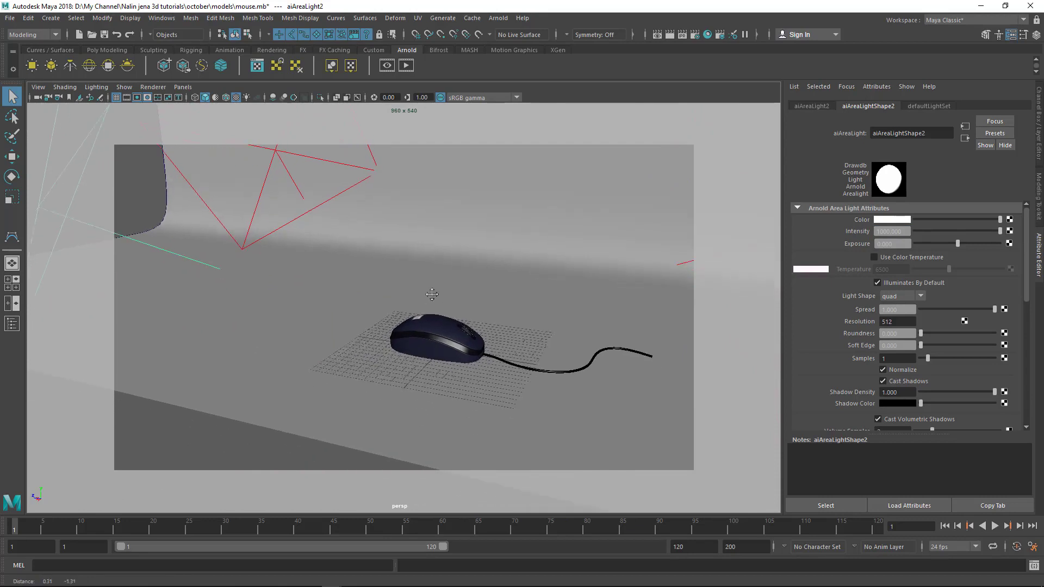
left_click_drag(427, 299, 479, 267, "alt")
scroll(374, 263, "down", 4)
left_click_drag(373, 262, 176, 250, "alt")
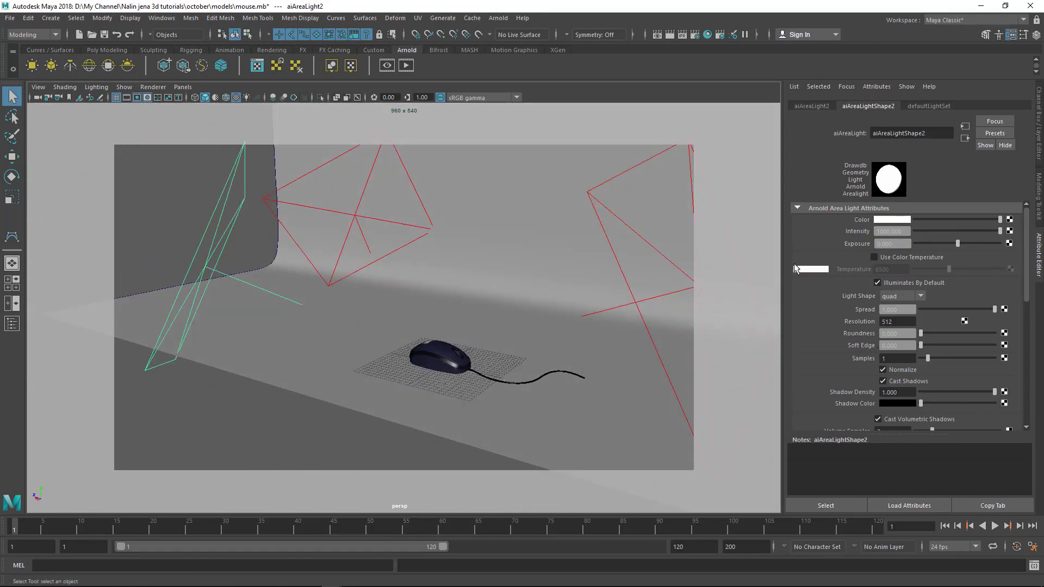
left_click(657, 35)
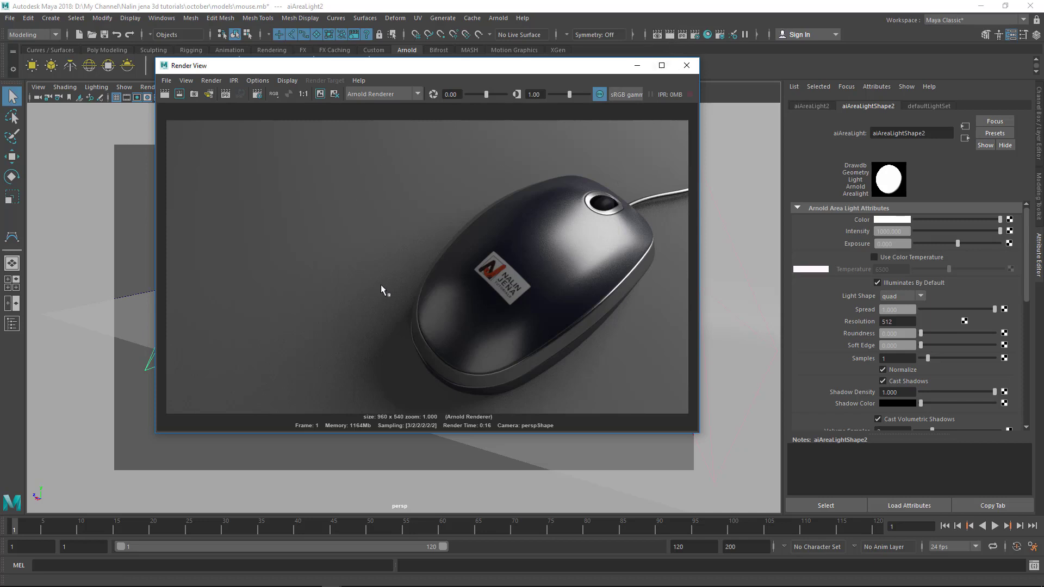
scroll(386, 262, "up", 6)
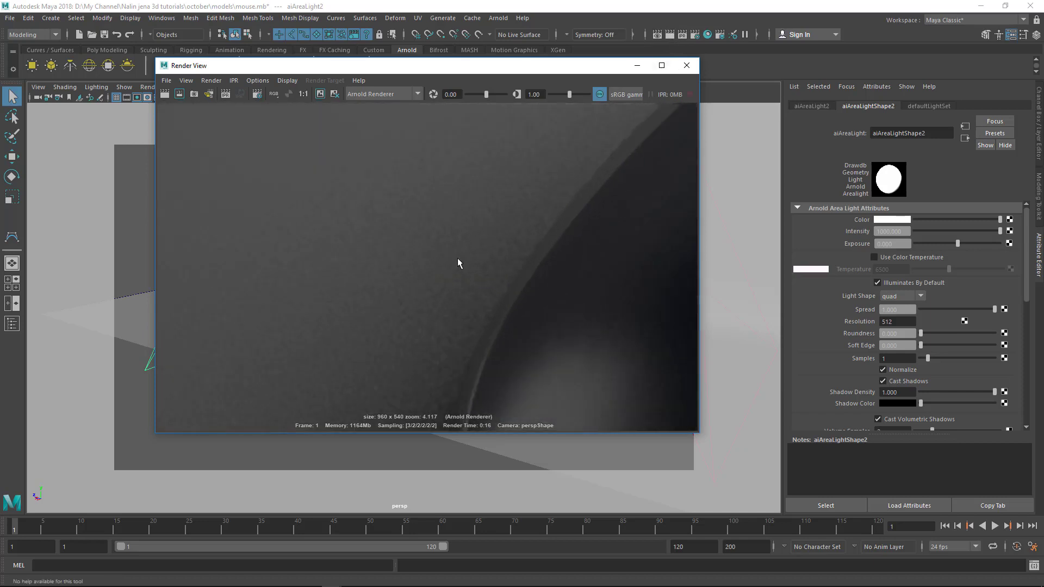
left_click(694, 70)
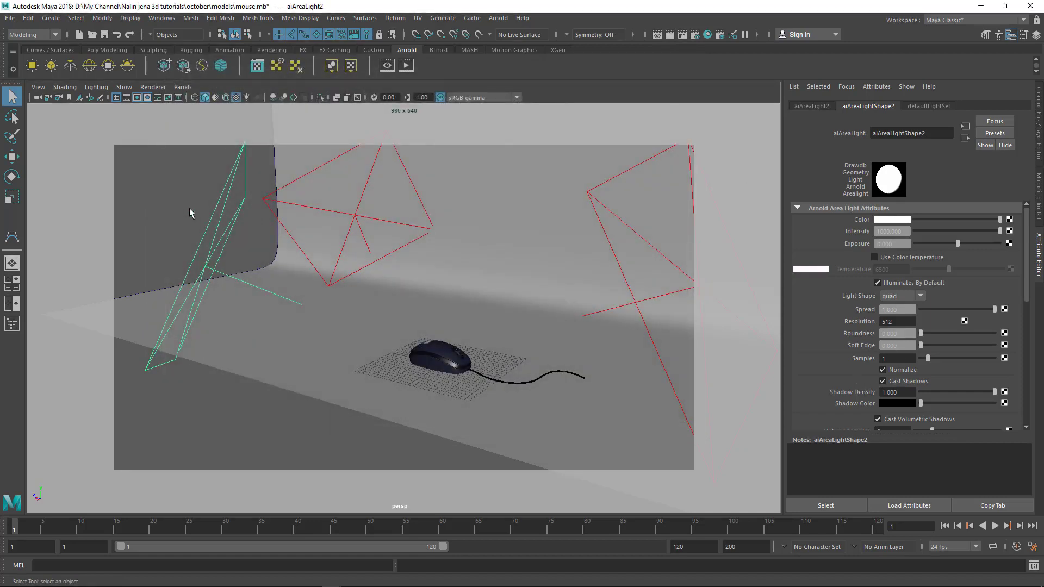
Step: Set the samples of the area light to the left of the mouse to 10
double_click(891, 358)
left_click(219, 216)
left_click(895, 360)
left_click(903, 359)
type("10")
key("Return")
Step: Select the area light to the right of the mouse and set its samples to 10
left_click(661, 361)
left_click(897, 360)
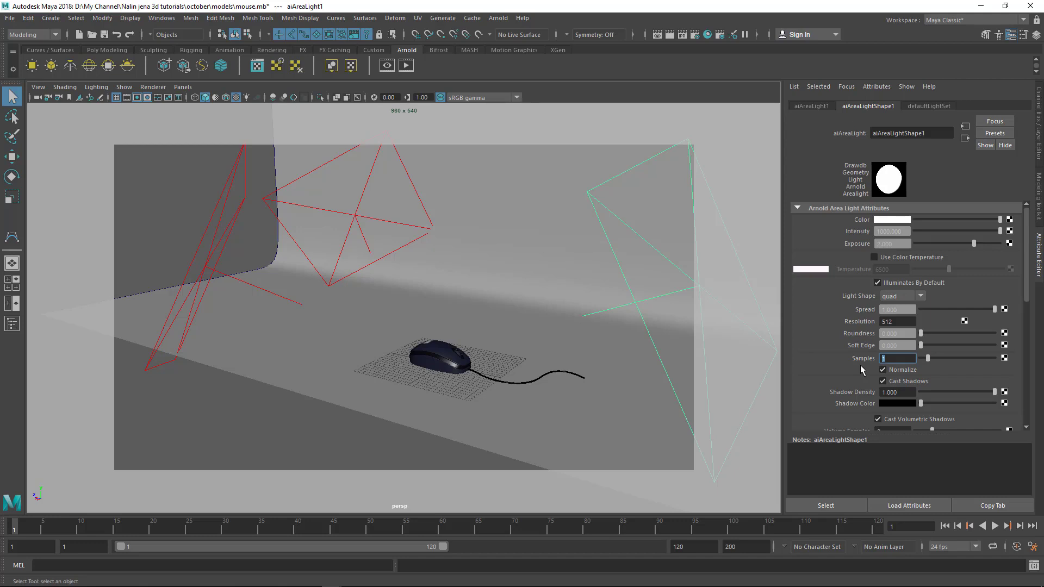
type("10")
key("Return")
Step: Select the area light above and behind the mouse and set its samples to 10
left_click(288, 205)
left_click_drag(841, 359, 806, 360)
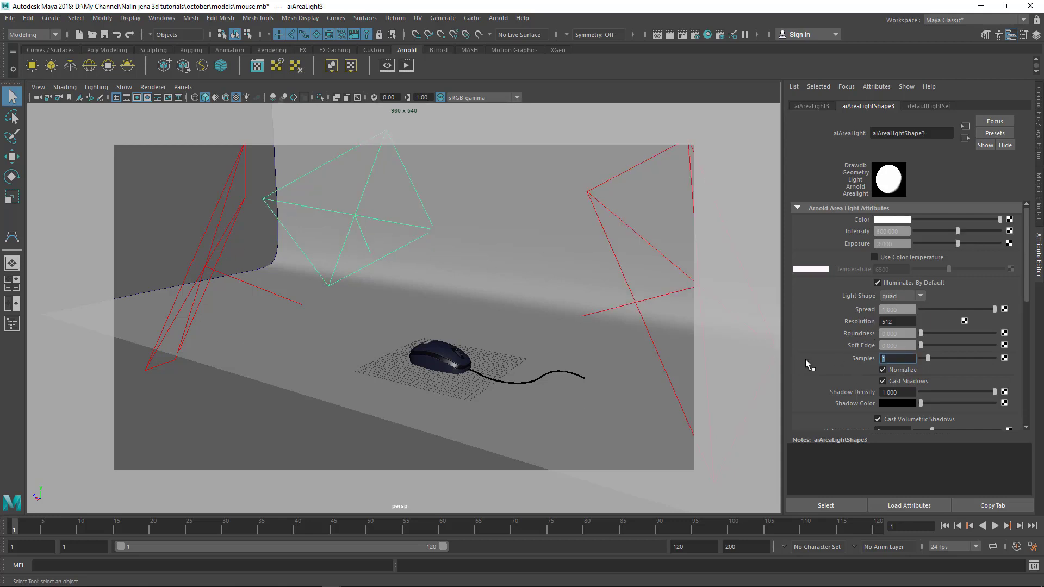
type("10")
key("Return")
Step: Frame the mouse from above its logo end, start an Arnold test render, stop it partway and close the render window
left_click_drag(441, 321, 486, 333, "alt")
middle_click_drag(519, 348, 477, 335, "alt")
right_click_drag(477, 334, 514, 377, "alt")
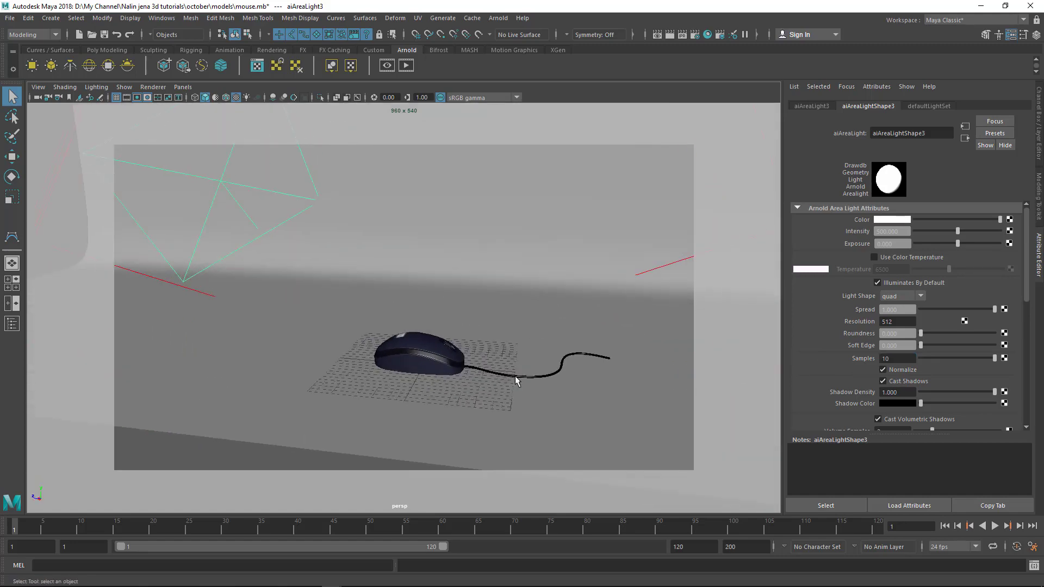
left_click_drag(463, 272, 421, 331, "alt")
right_click_drag(421, 337, 496, 354, "alt")
left_click_drag(497, 354, 565, 321, "alt")
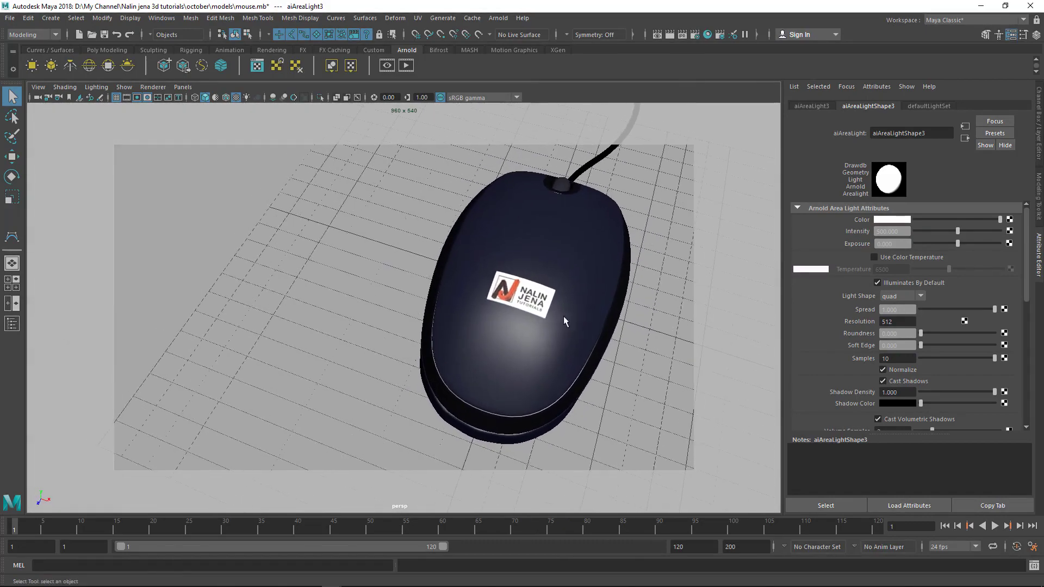
left_click_drag(482, 298, 489, 304, "alt")
middle_click_drag(490, 304, 499, 306, "alt")
left_click_drag(578, 269, 559, 248, "alt")
mouse_move(559, 249)
middle_mouse_down("alt")
mouse_move(561, 262)
mouse_move(569, 251)
middle_mouse_up("alt")
left_click_drag(568, 250, 572, 279, "alt")
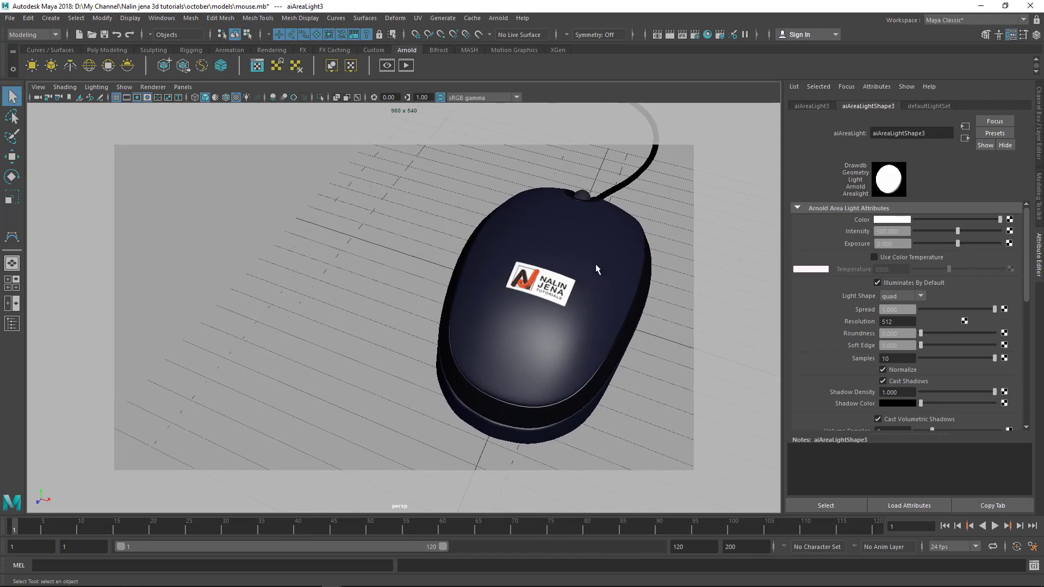
left_click_drag(596, 263, 569, 257, "alt")
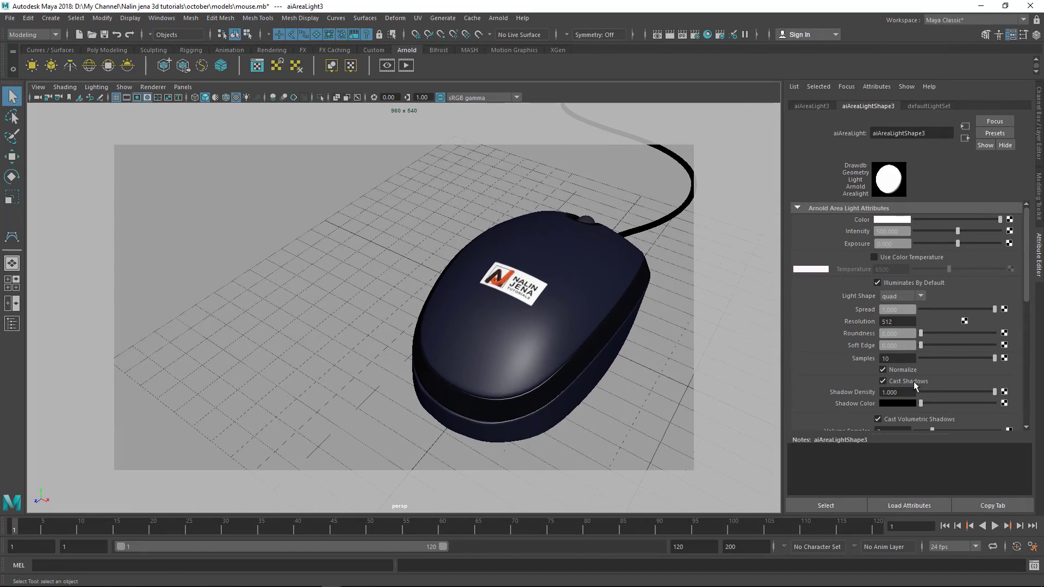
double_click(904, 359)
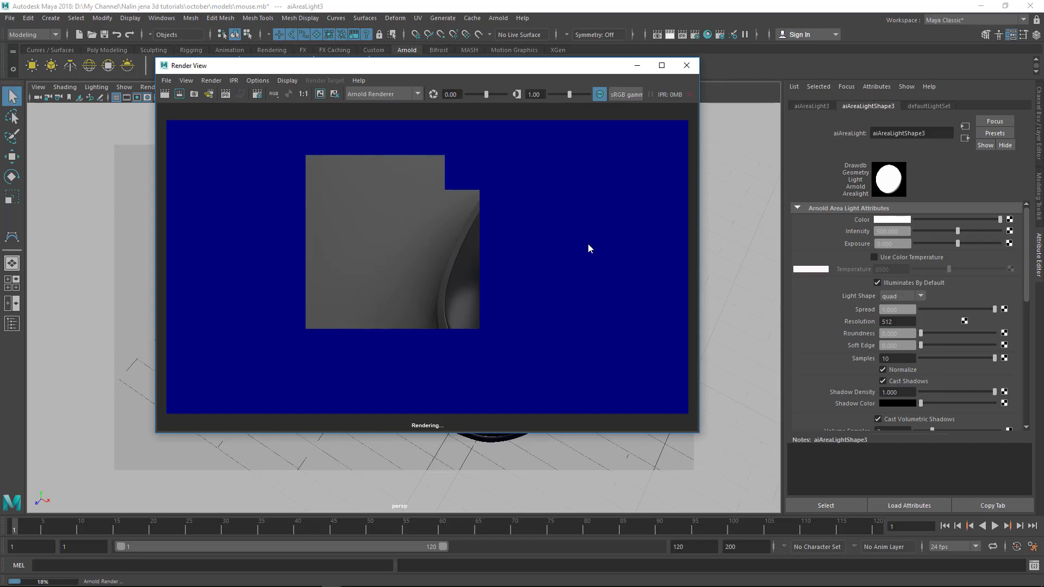
key("Escape")
left_click(686, 65)
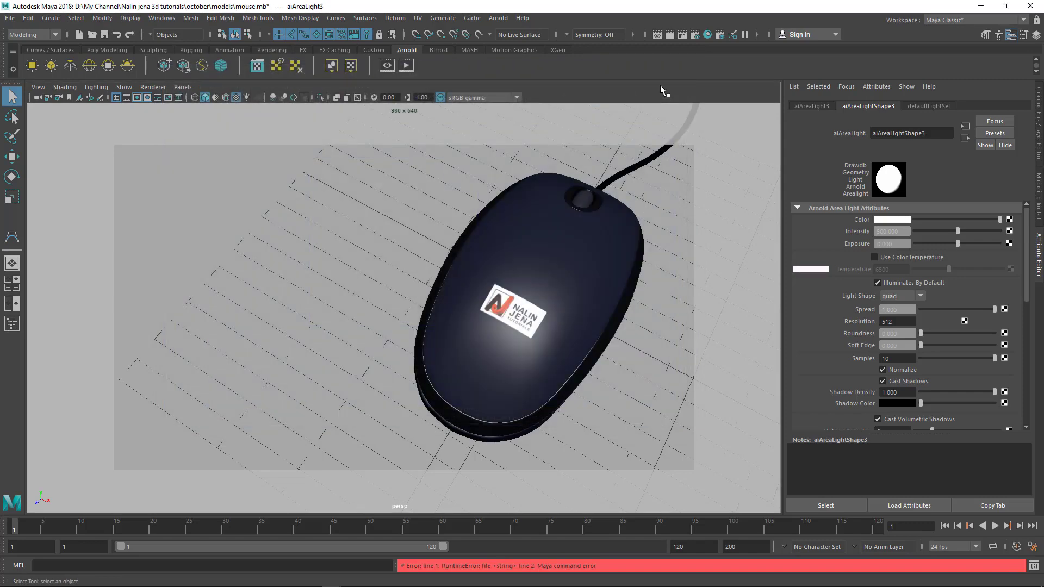
Step: Set the render image size to the HD_1080 preset (1920 x 1080) in the render settings and close them
left_click(694, 36)
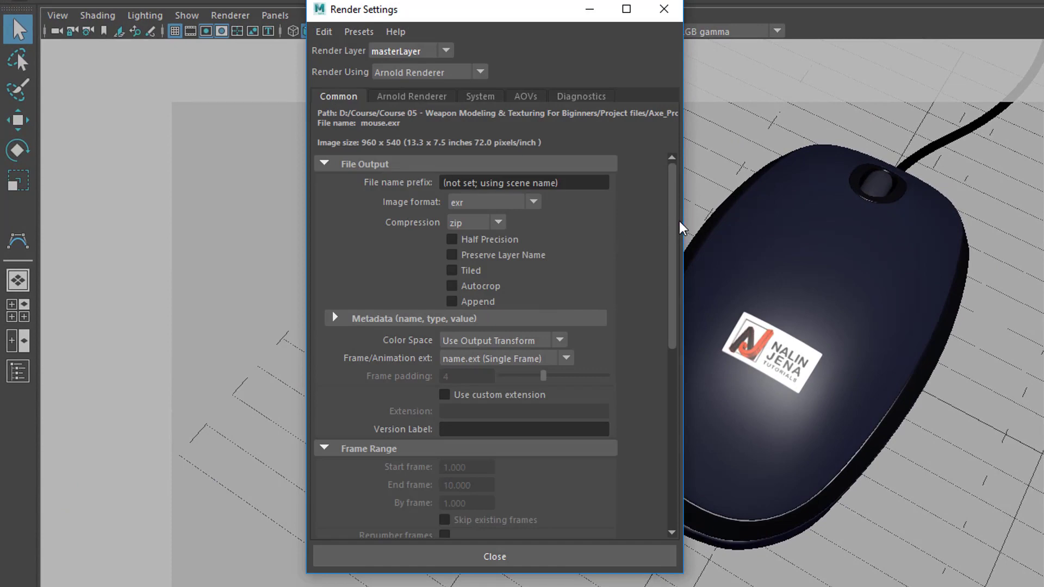
scroll(668, 266, "down", 10)
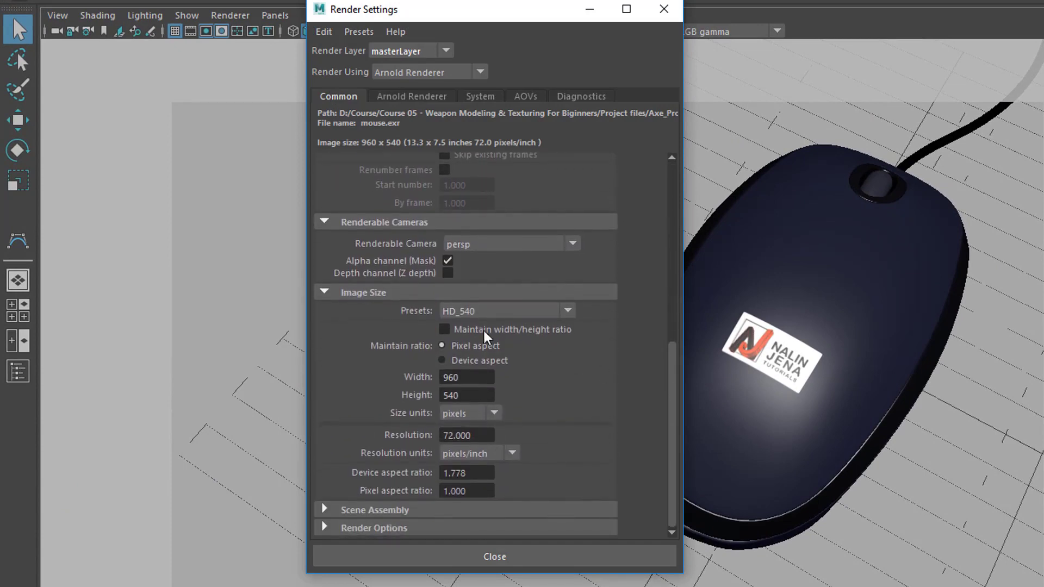
left_click(467, 381)
left_click(472, 400)
left_click(485, 315)
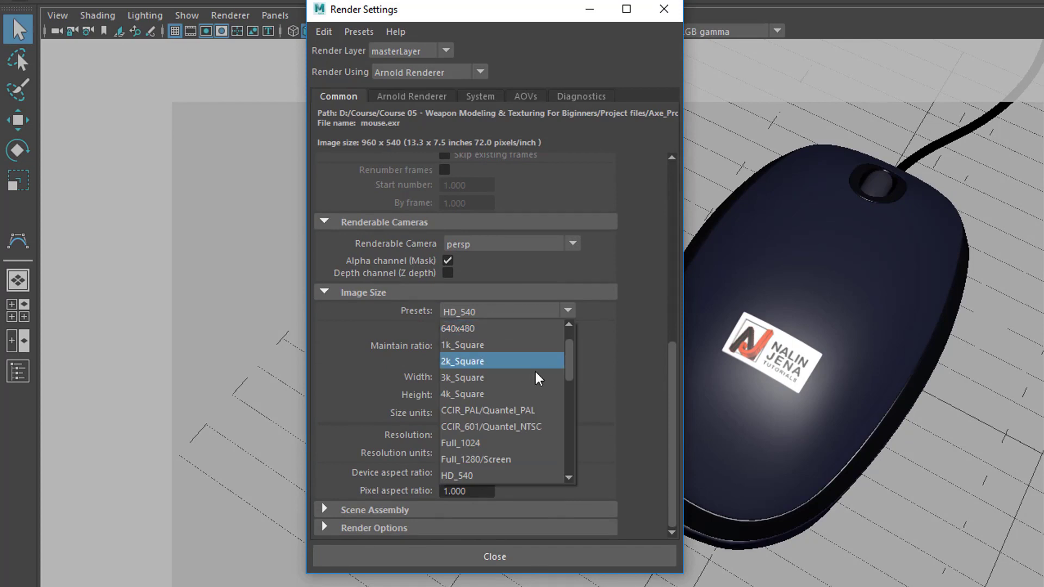
left_click_drag(567, 364, 569, 384)
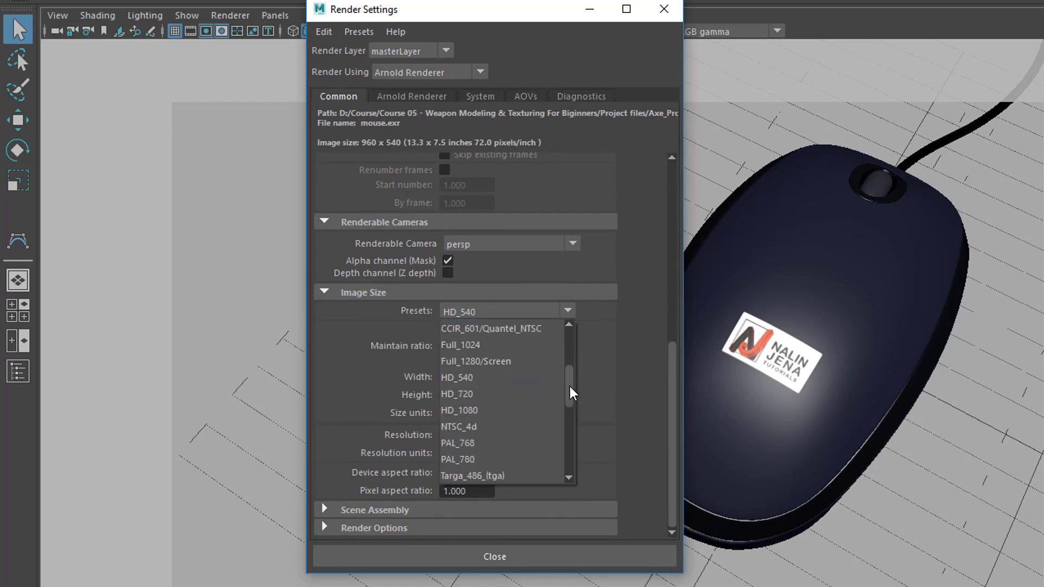
left_click(474, 411)
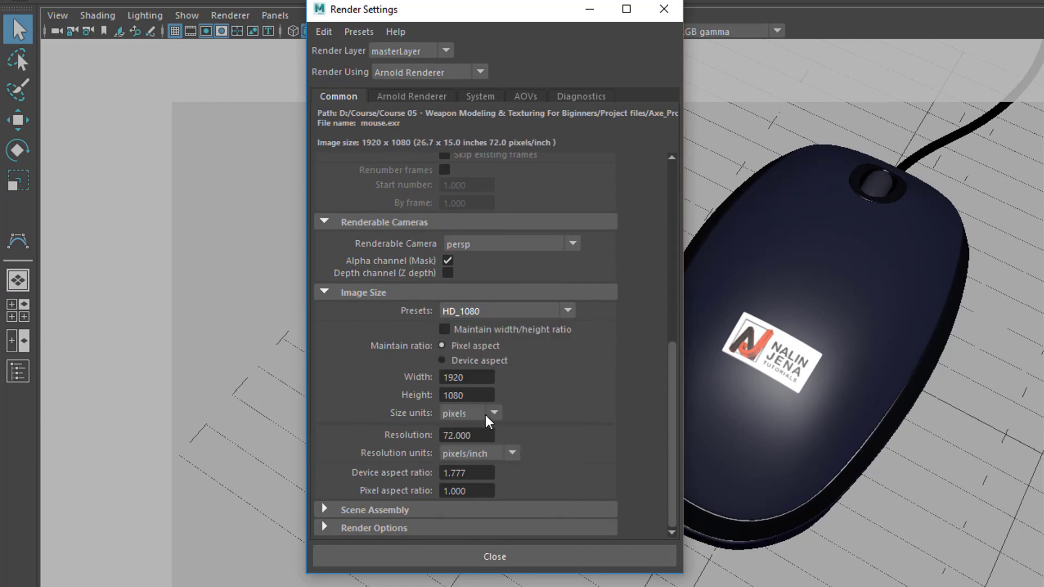
double_click(478, 378)
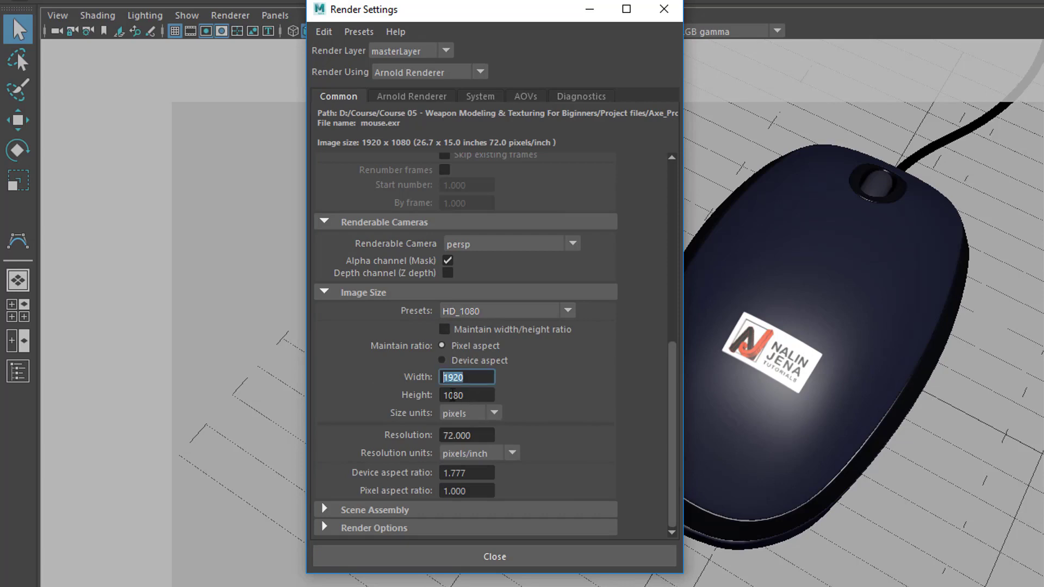
double_click(476, 396)
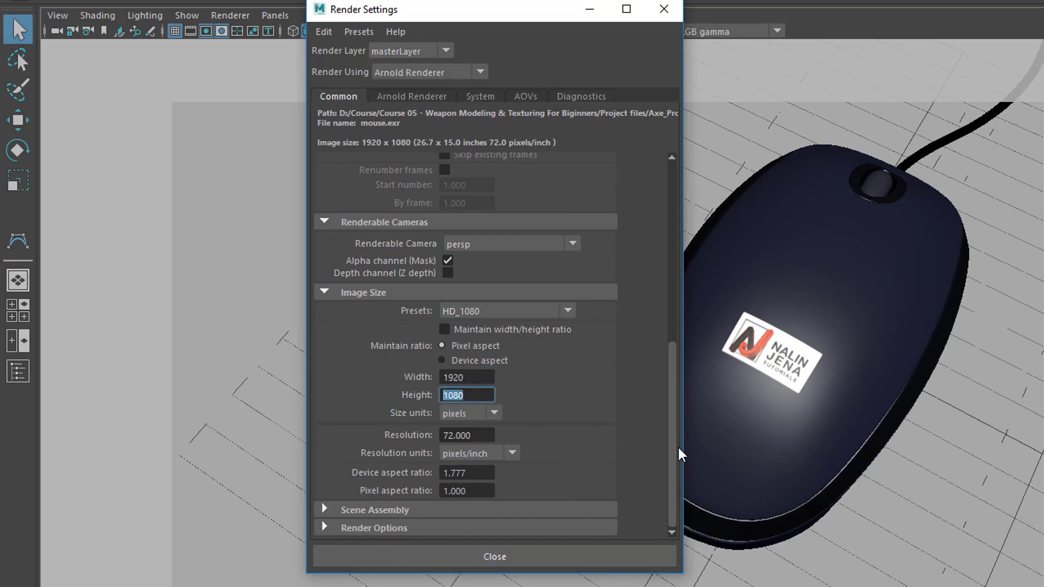
left_click(484, 396)
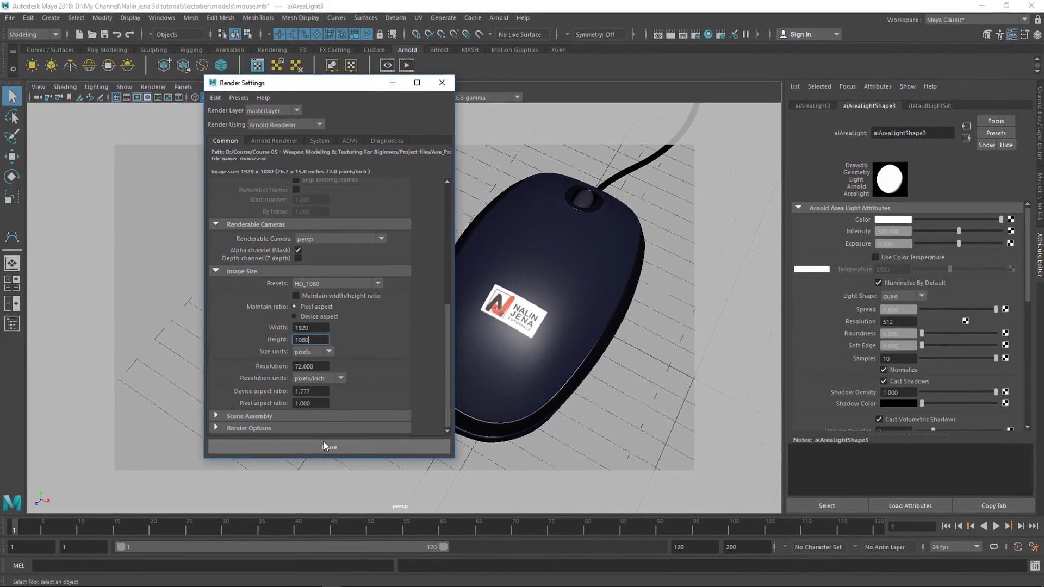
left_click(325, 447)
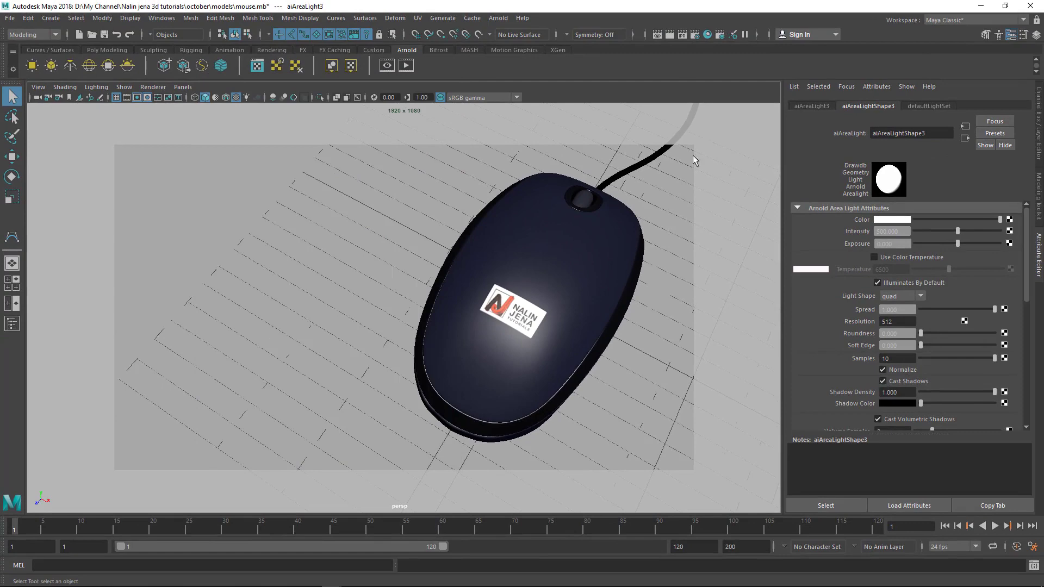
Step: Render the current frame of the mouse with Arnold and fit the finished image in the render window
left_click(670, 35)
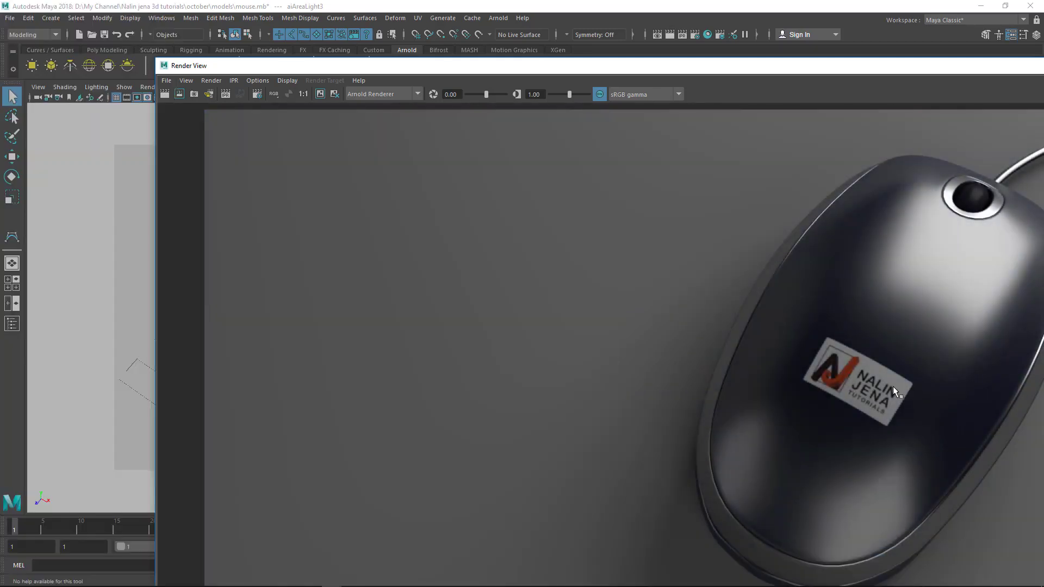
left_click_drag(620, 71, 523, 49)
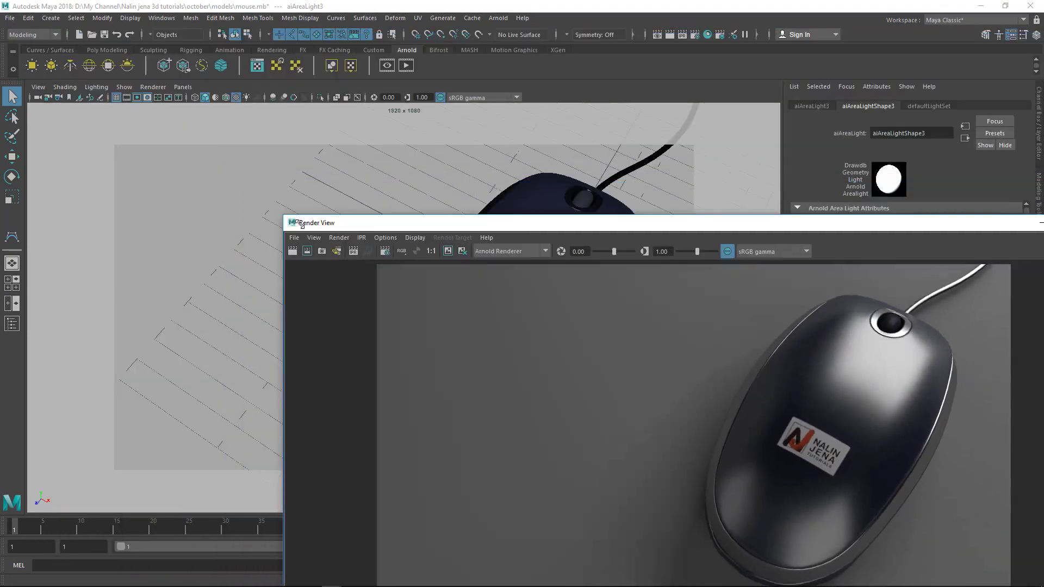
left_click_drag(496, 223, 384, 93)
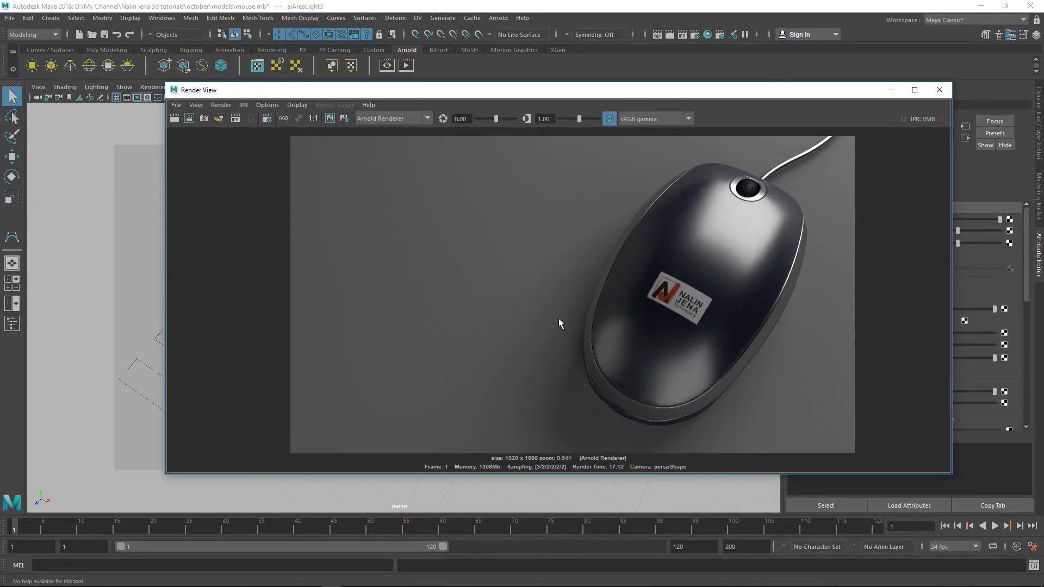
scroll(420, 250, "up", 1)
scroll(427, 248, "down", 3)
scroll(450, 247, "up", 1)
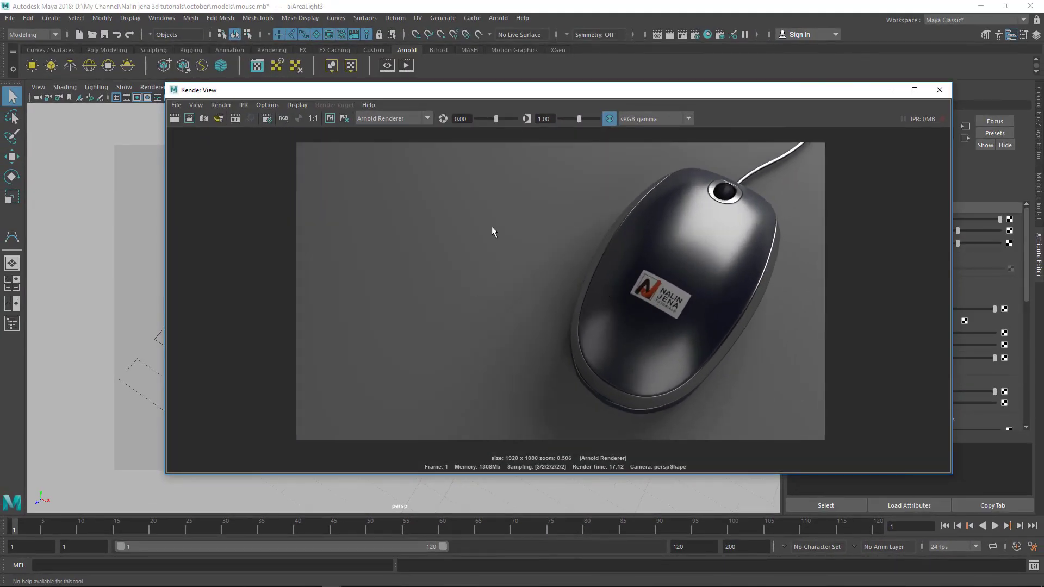
right_click(452, 196)
mouse_move(486, 203)
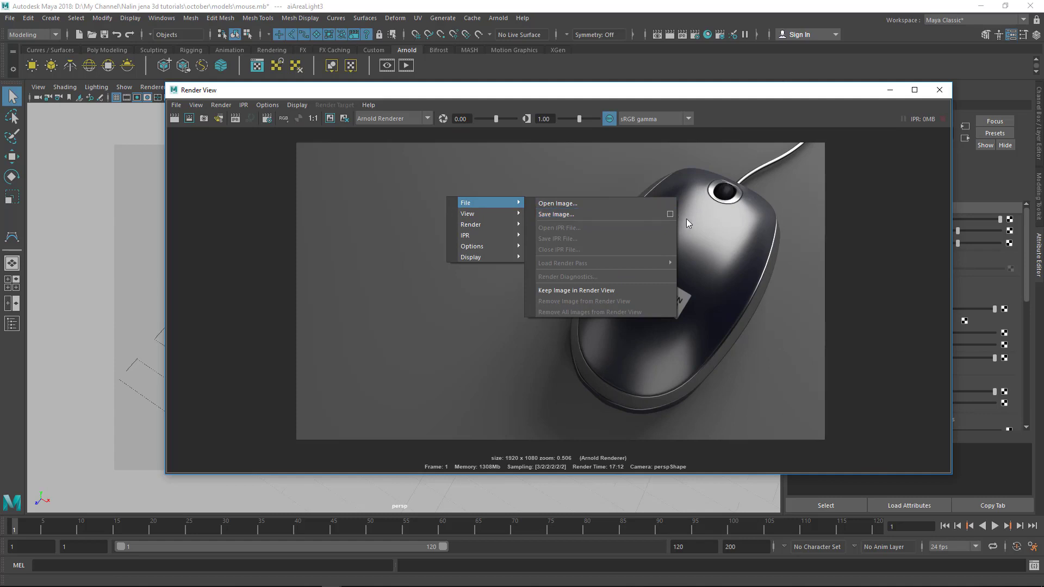
left_click(670, 214)
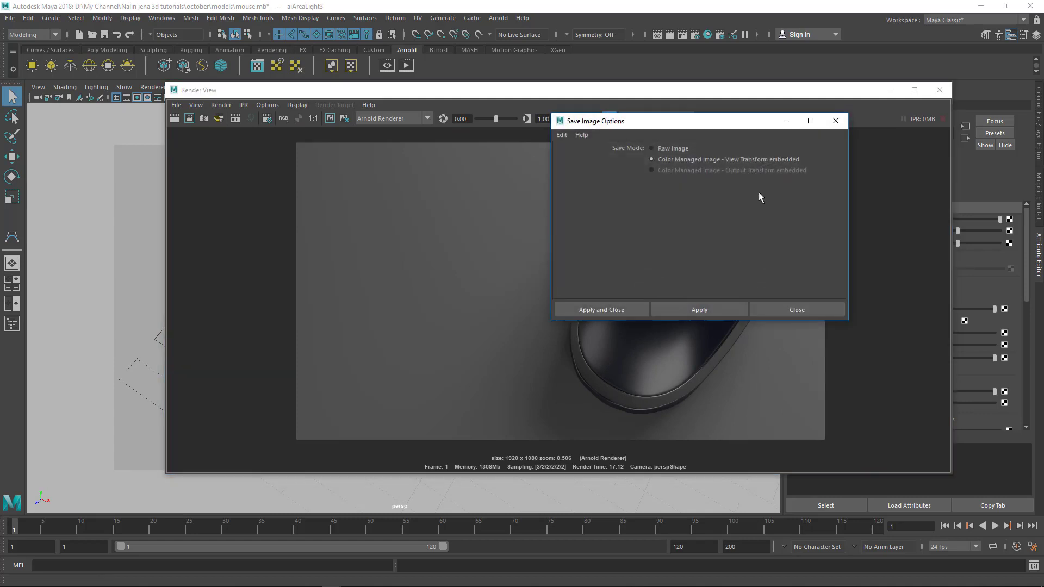
left_click(657, 149)
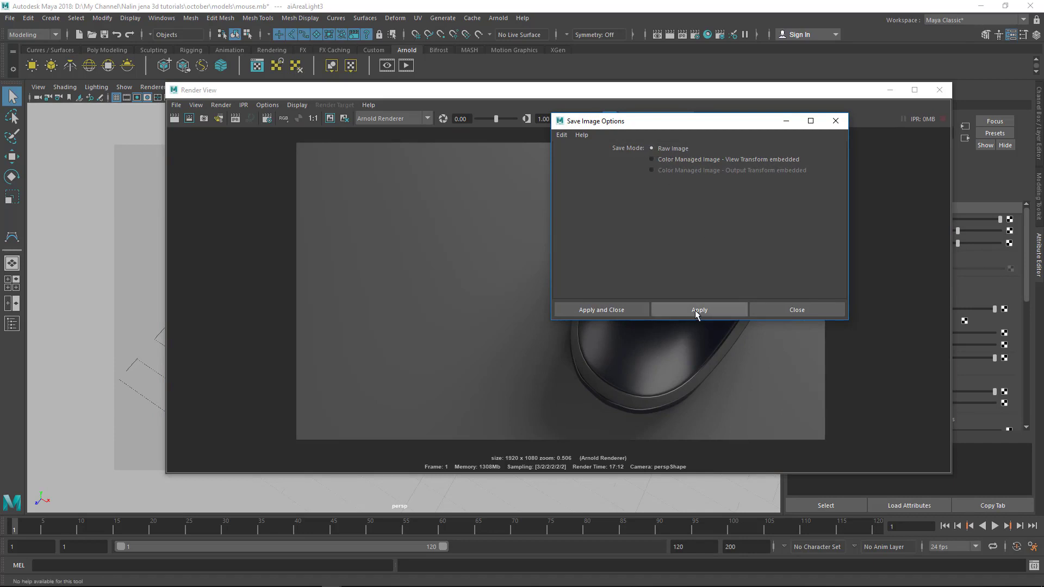
left_click_drag(636, 122, 581, 194)
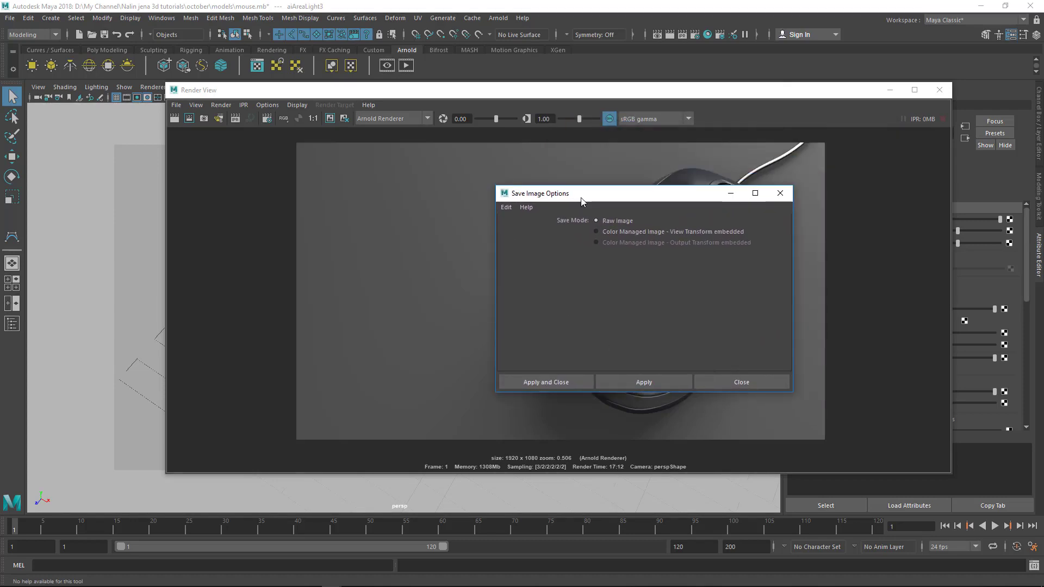
left_click(780, 193)
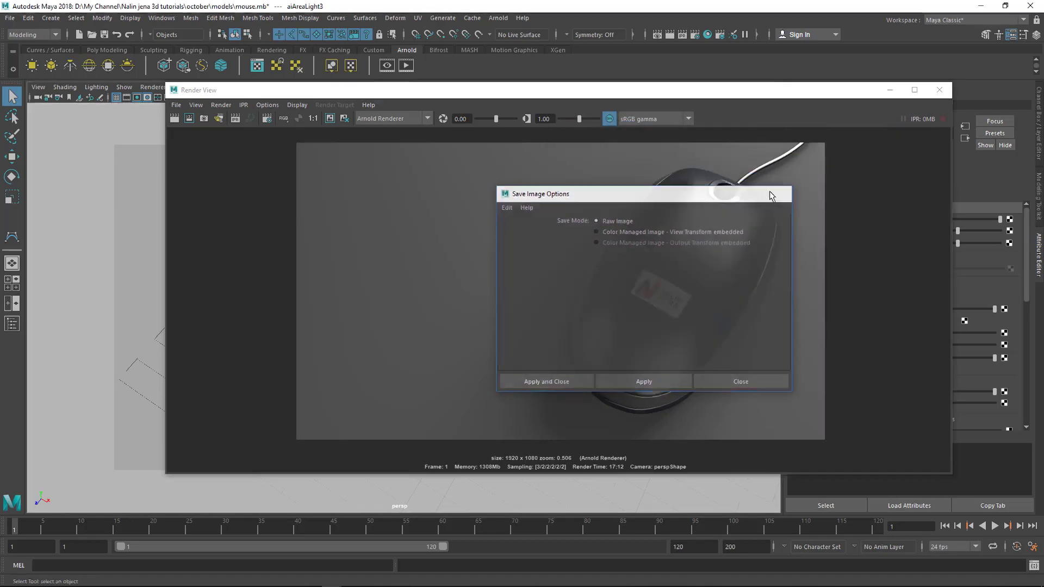
Step: Compare the render with color management switched off and on
left_click(609, 120)
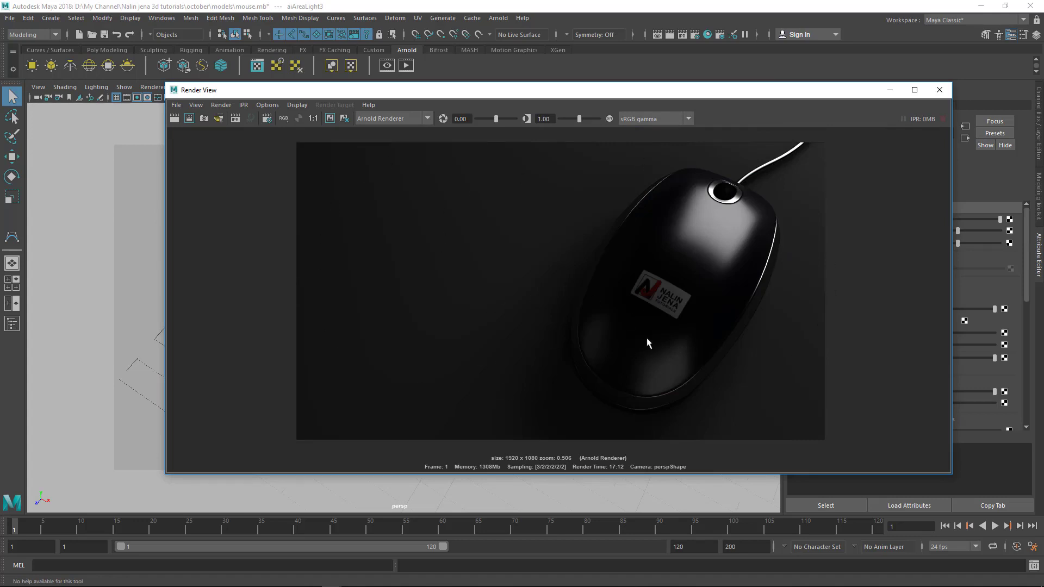
left_click(610, 119)
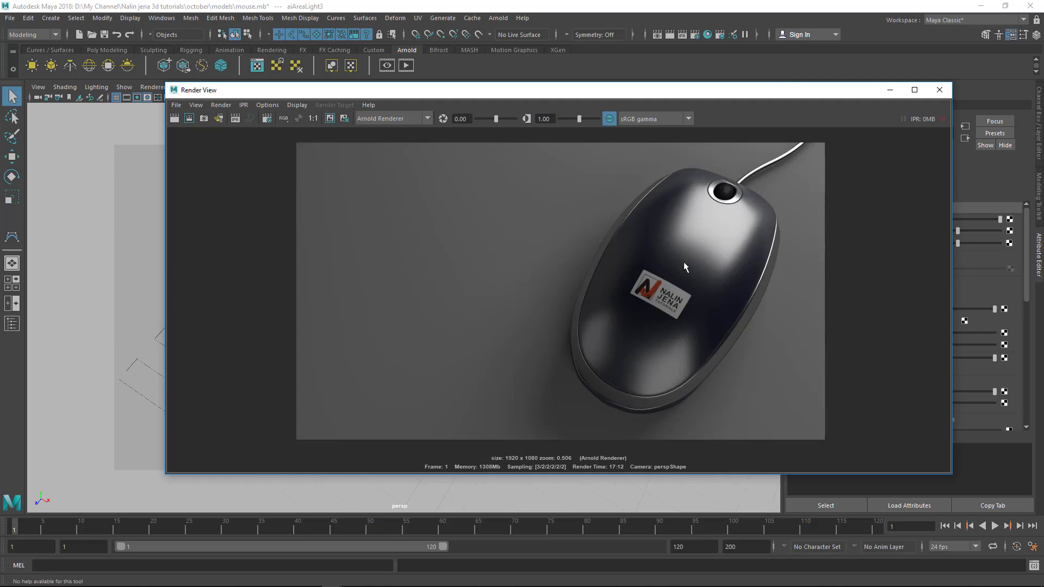
Step: Check in the image save options that the color-managed mode with embedded view transform is chosen
right_click(411, 254)
mouse_move(435, 241)
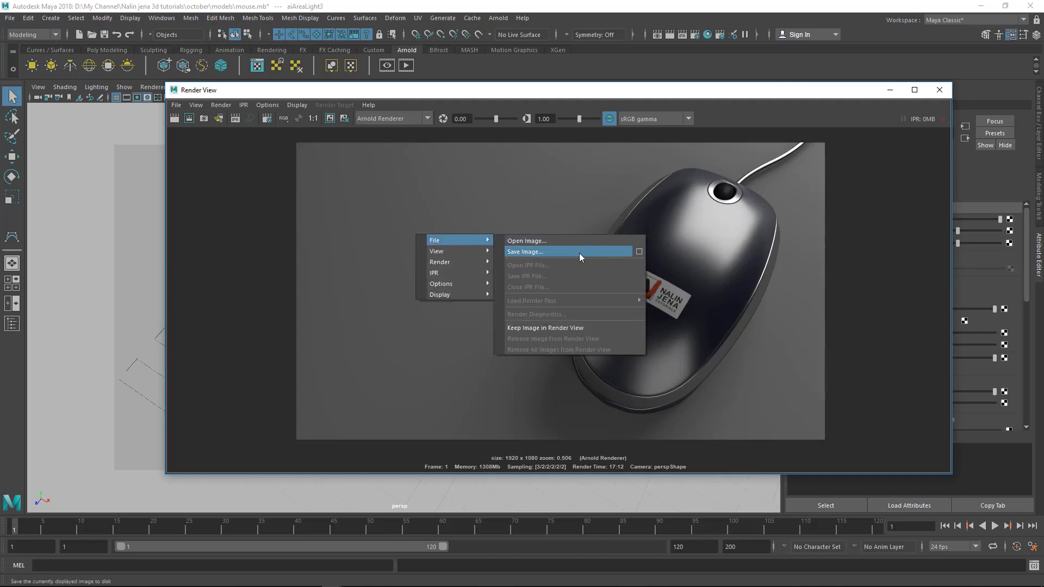
left_click(636, 252)
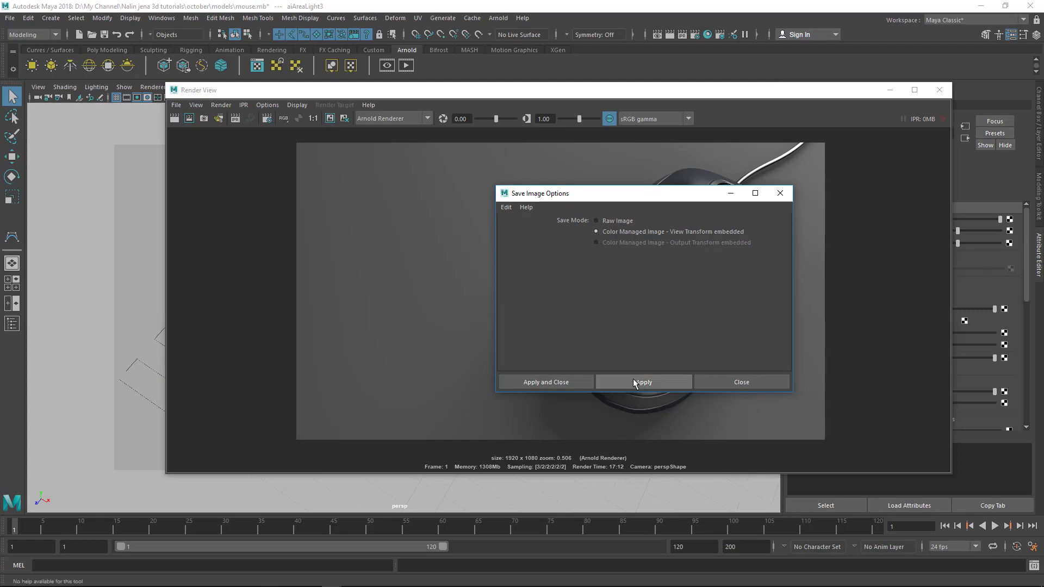
left_click(748, 382)
Step: Save the rendered image to the desktop as a JPEG named "mouse render", color managed with the view transform embedded
right_click(478, 224)
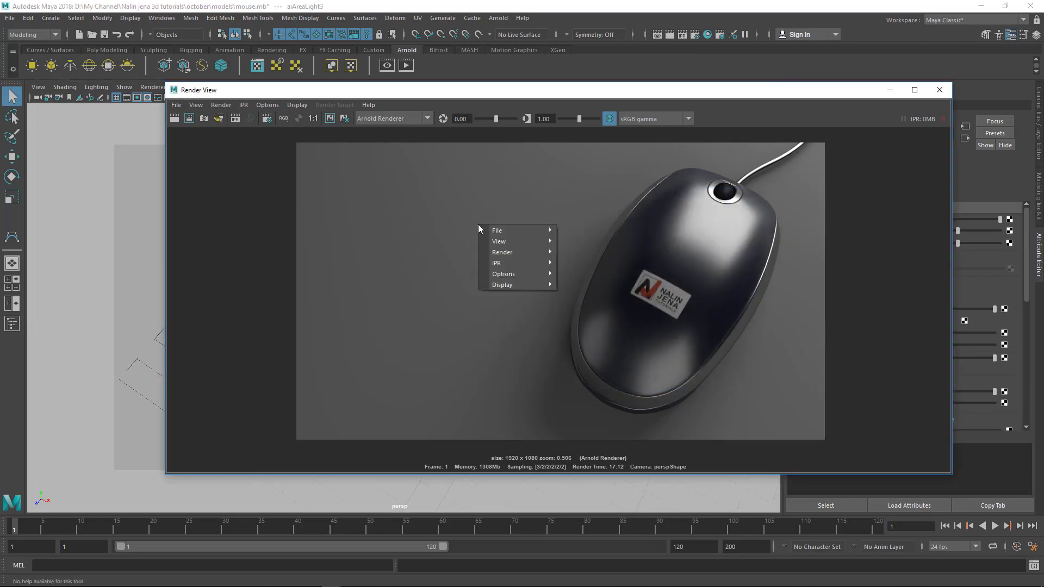
mouse_move(497, 231)
left_click(579, 233)
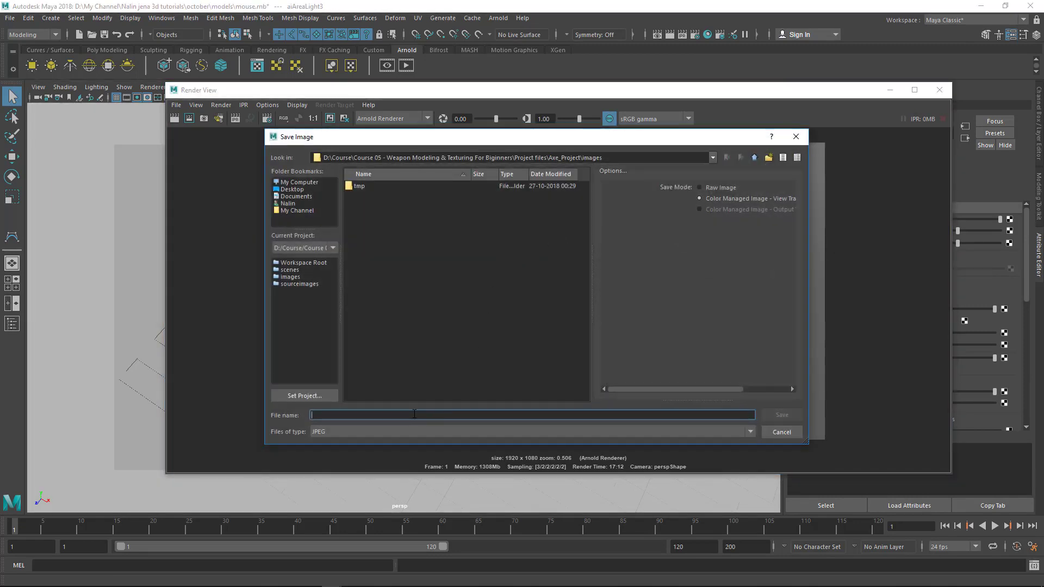
type("mouse render")
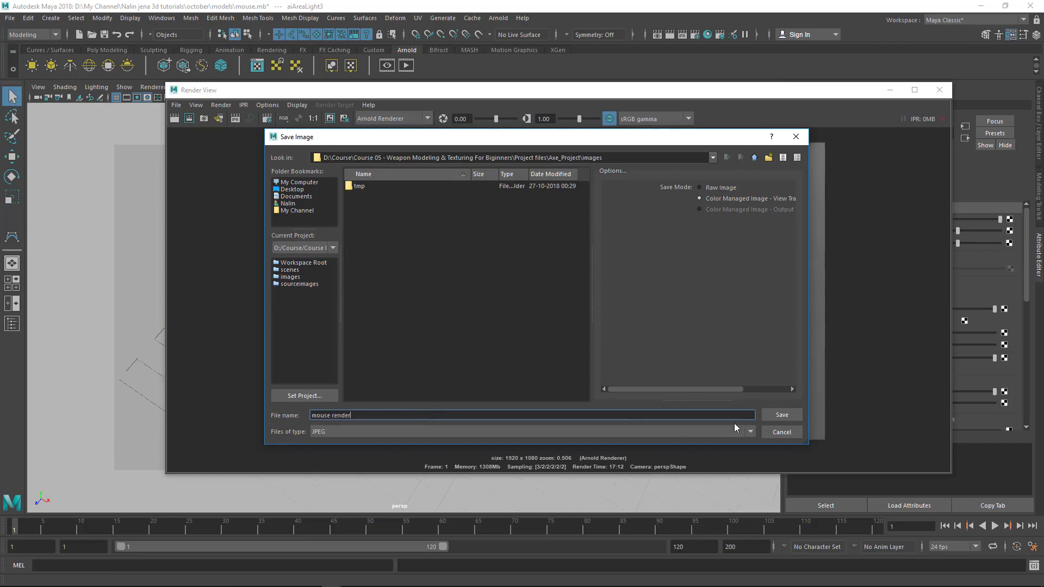
left_click(769, 414)
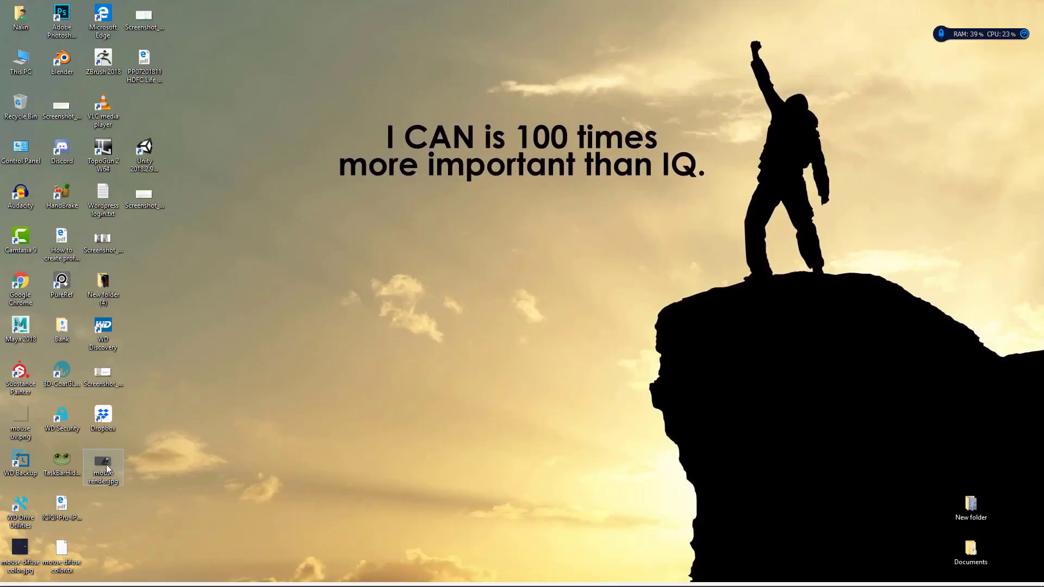
Step: Open mouse render.jpg from the desktop, examine the saved render and close the viewer
double_click(106, 464)
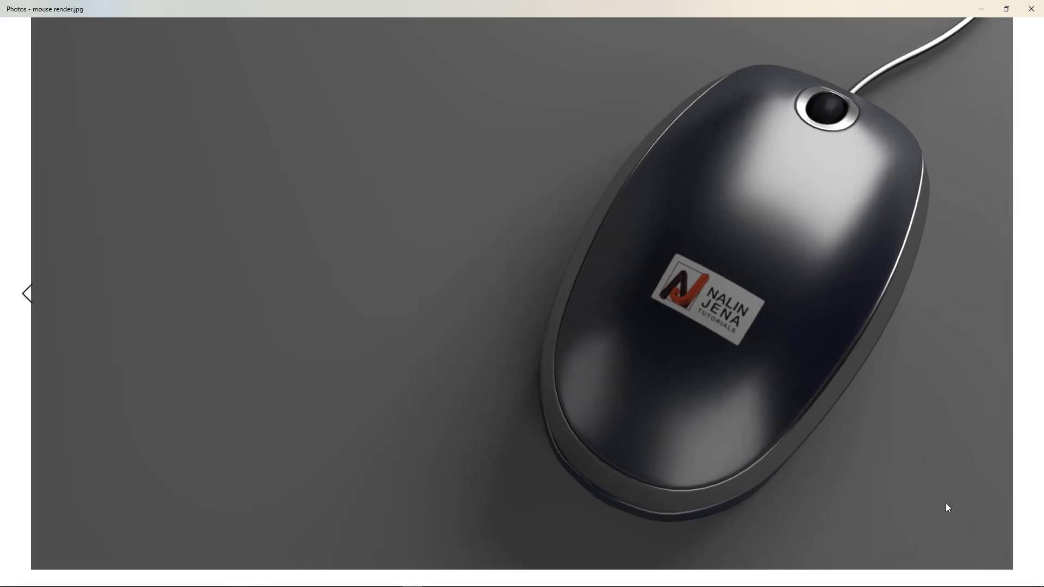
left_click(1036, 9)
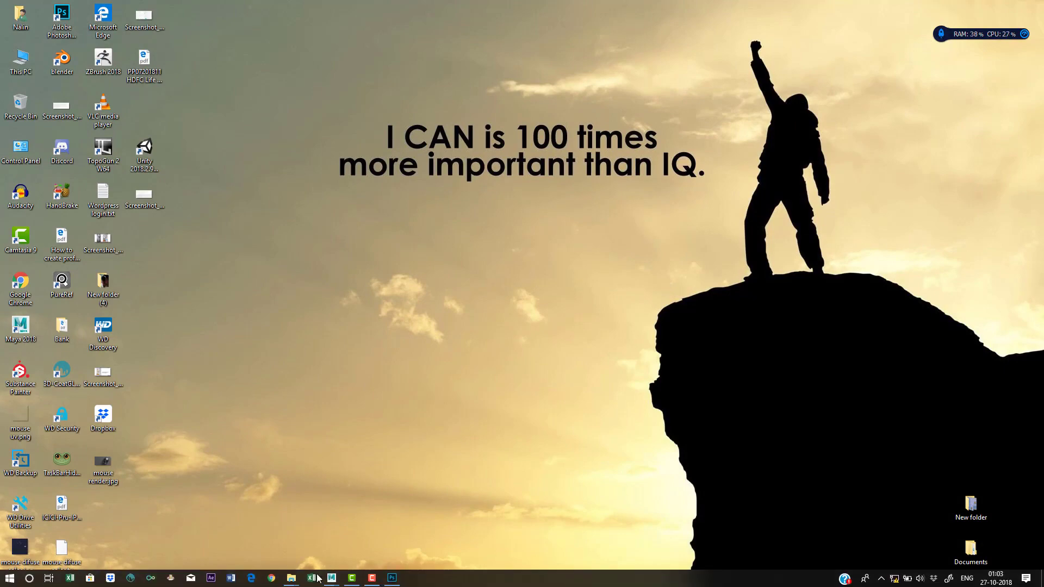
Step: Switch back to Maya's main window and save the mouse scene
mouse_move(332, 578)
left_click(373, 545)
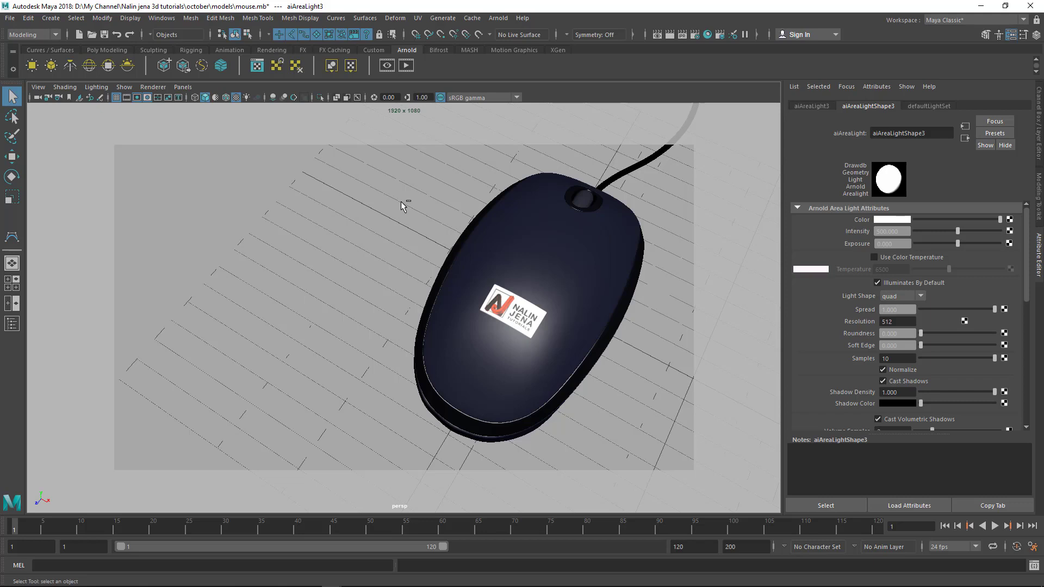
key("ctrl+s")
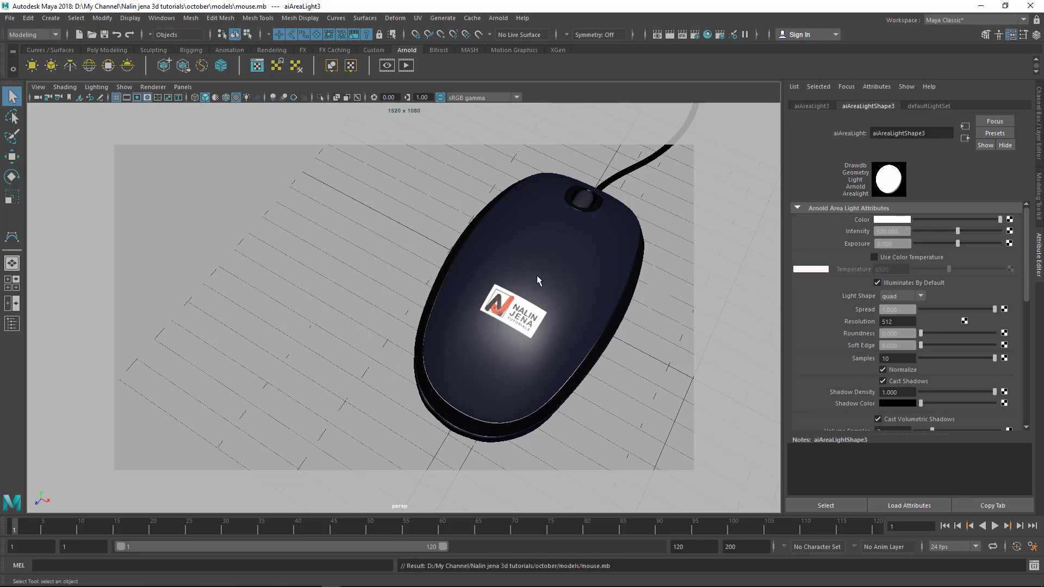